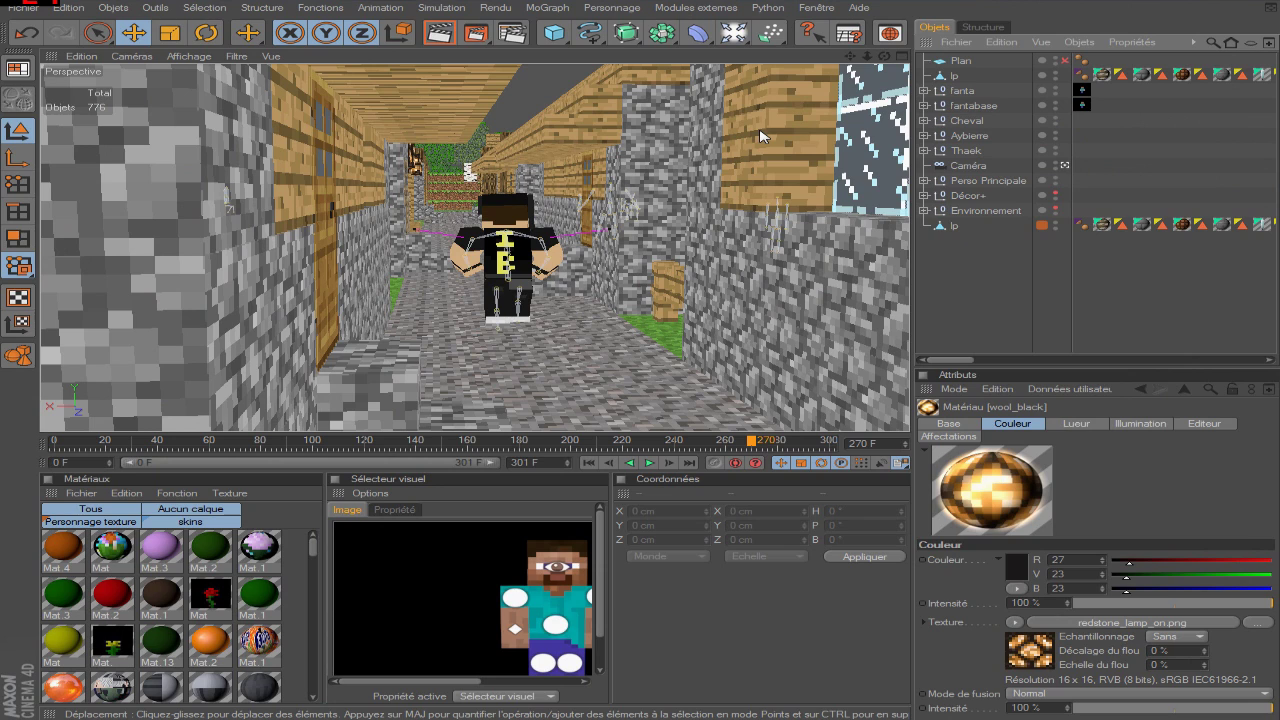
scroll(760, 136, "down", 3)
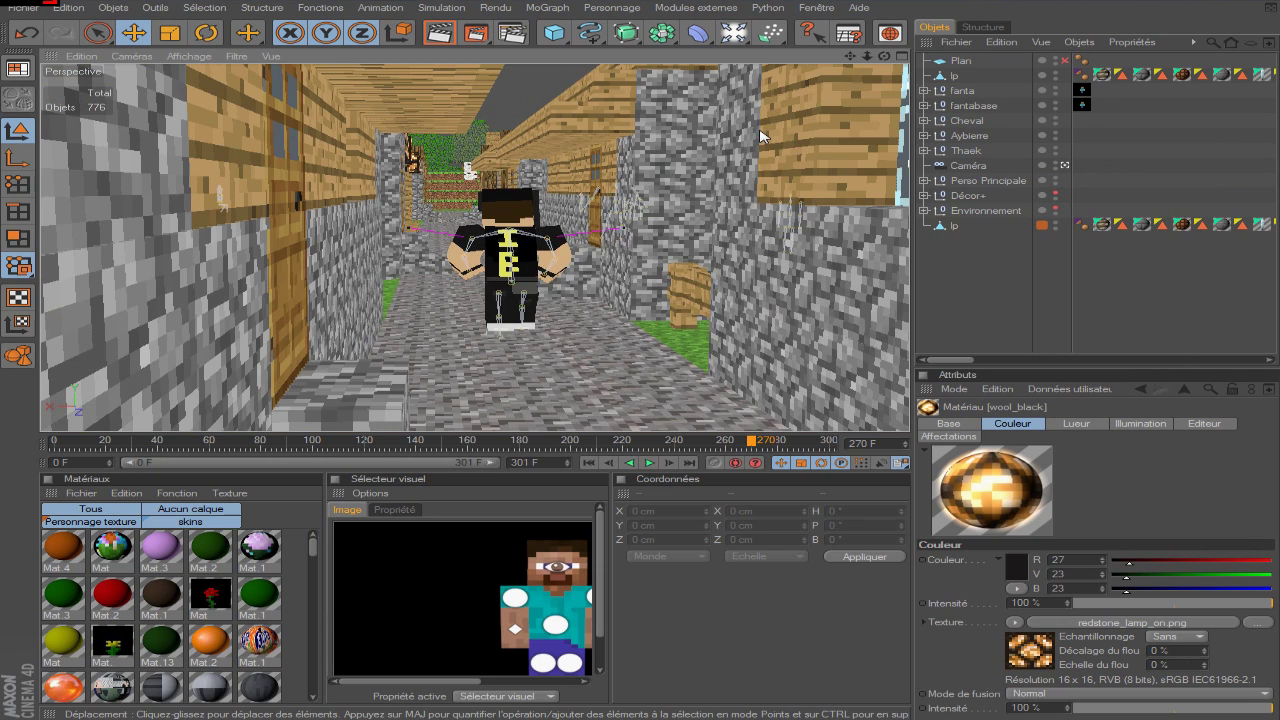
left_click_drag(885, 56, 835, 66)
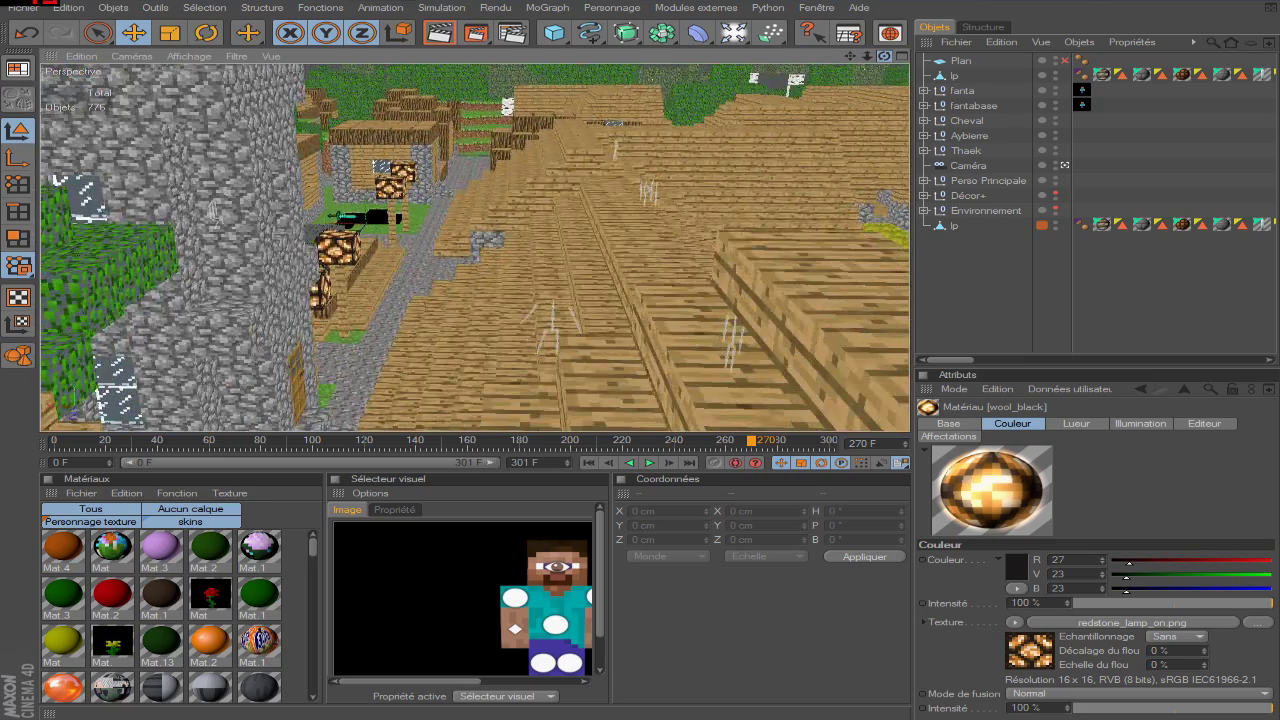
left_click_drag(833, 62, 762, 151)
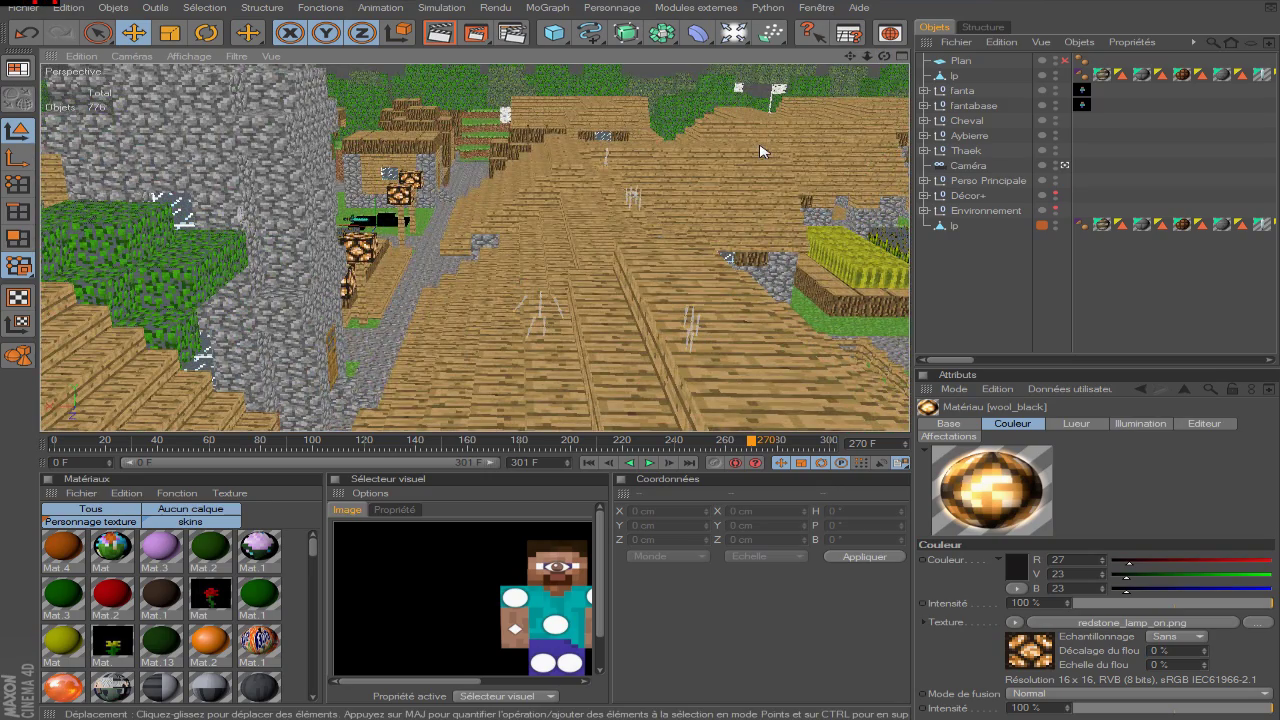
scroll(760, 151, "down", 5)
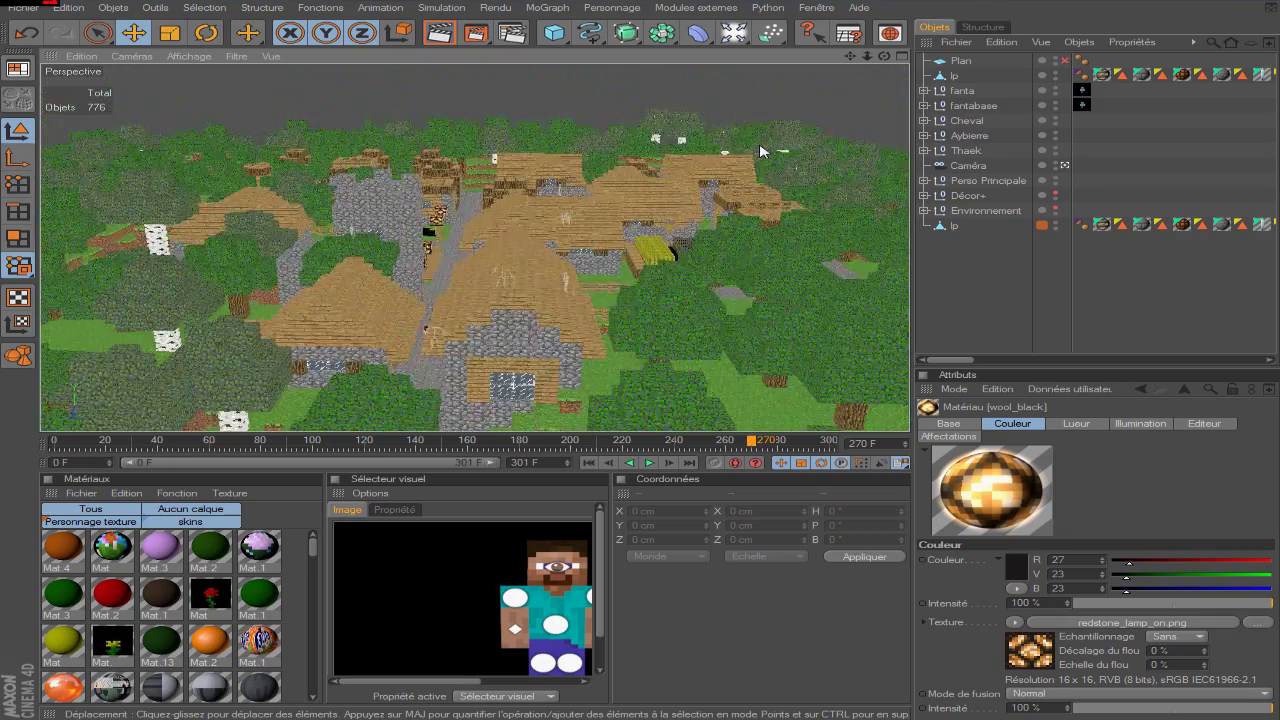
scroll(757, 147, "up", 5)
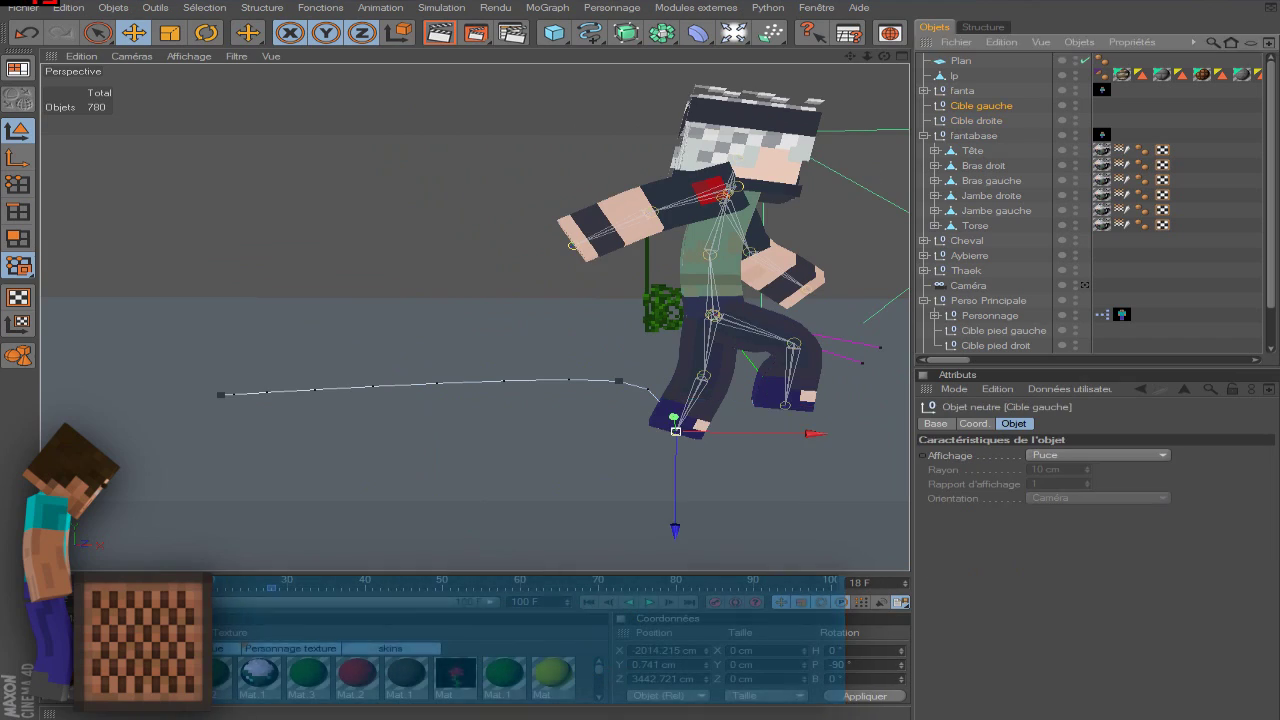
- Return to frame 0, open the fantabase character's visual selector and select its right upper arm controller
left_click(92, 586)
left_click_drag(92, 586, 54, 587)
double_click(1102, 135)
left_click(395, 564)
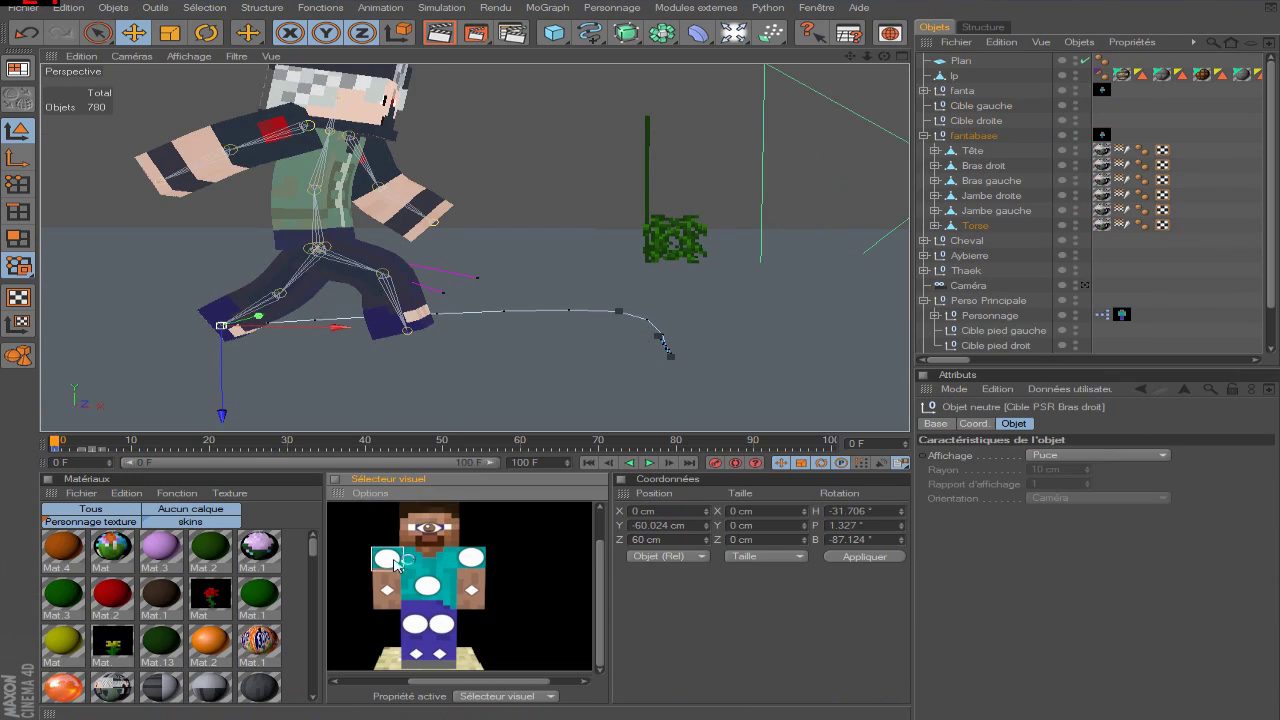
- Rotate the fantabase character's upper arms and forearms into the opposite swing pose at frame 8
left_click_drag(54, 441, 116, 441)
left_click(206, 33)
left_click(387, 590)
left_click_drag(530, 80, 580, 167)
left_click(387, 590)
left_click(471, 558)
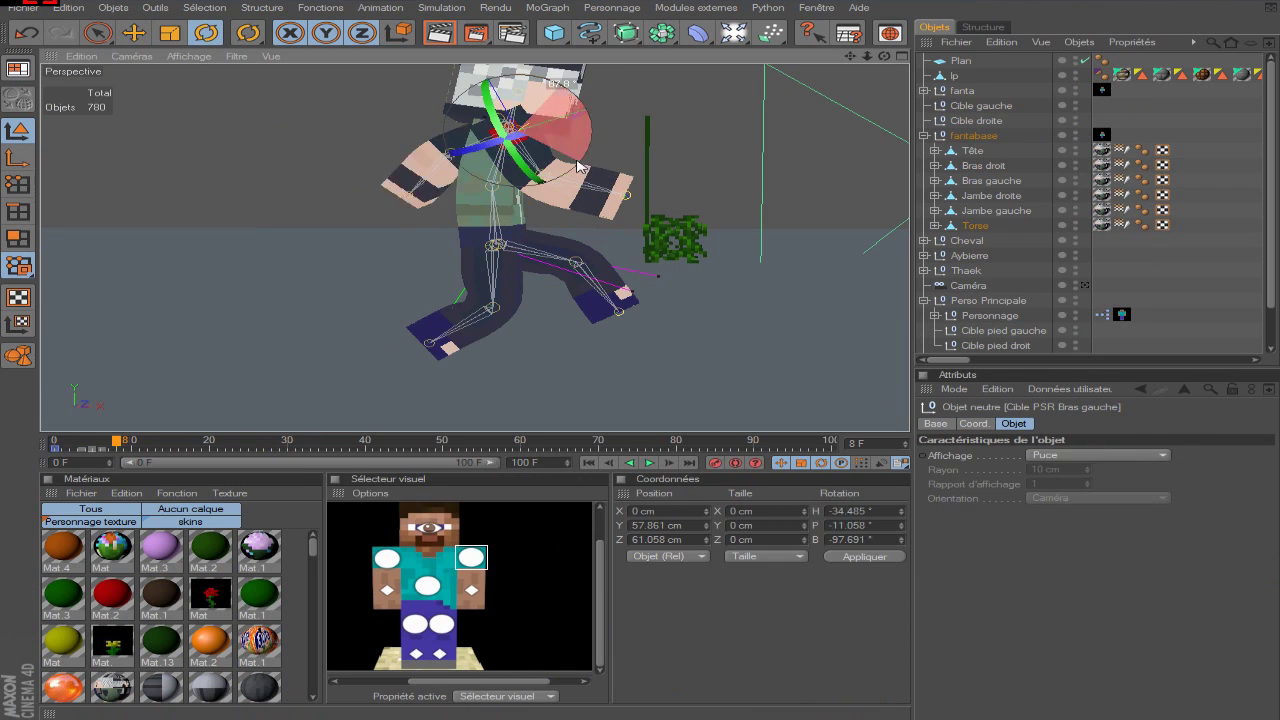
left_click(471, 590)
- Copy the frame 0 keyframes of both upper arms and forearms to frame 20 to close the arm swing
left_click_drag(116, 441, 209, 441)
left_click_drag(55, 450, 209, 450, "ctrl")
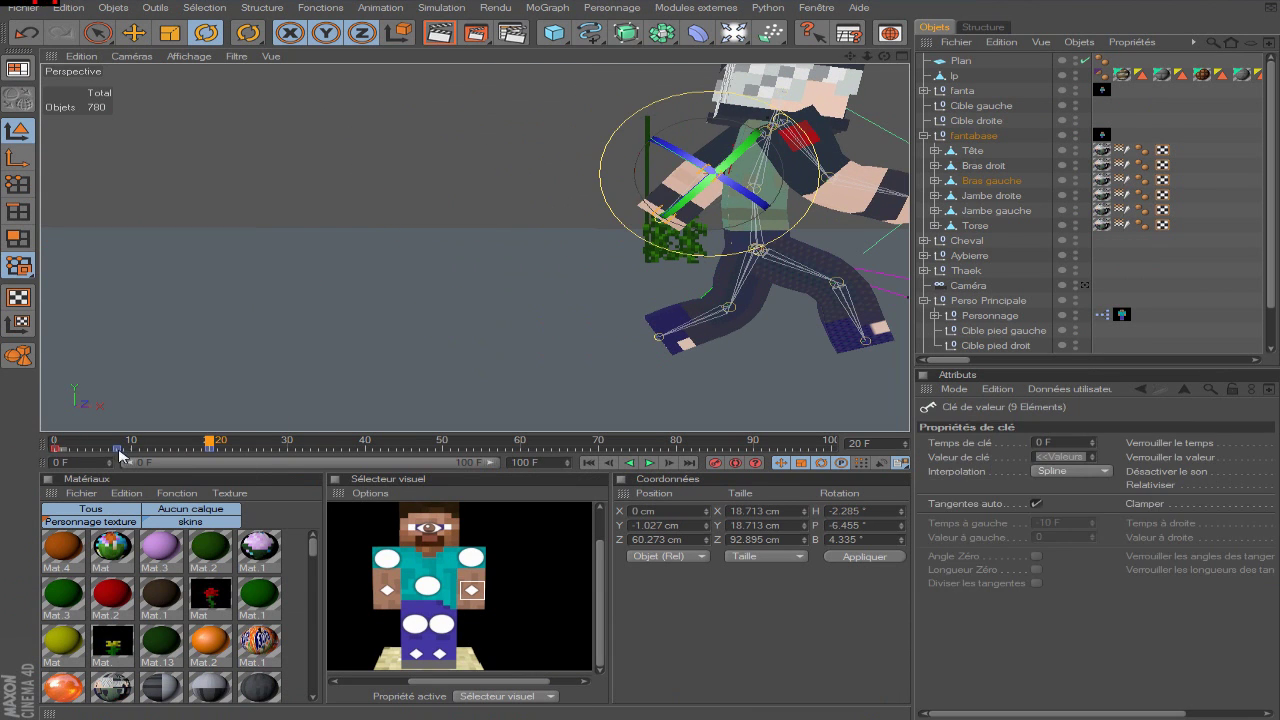
left_click(471, 558)
left_click(55, 450)
left_click(471, 590)
left_click(387, 558)
left_click(55, 450)
left_click(387, 590)
right_click(209, 443)
left_click(209, 477)
left_click(55, 450)
- Play back the run cycle to check the arm swing, and return to the first frame
left_click_drag(209, 442, 80, 466)
left_click(650, 463)
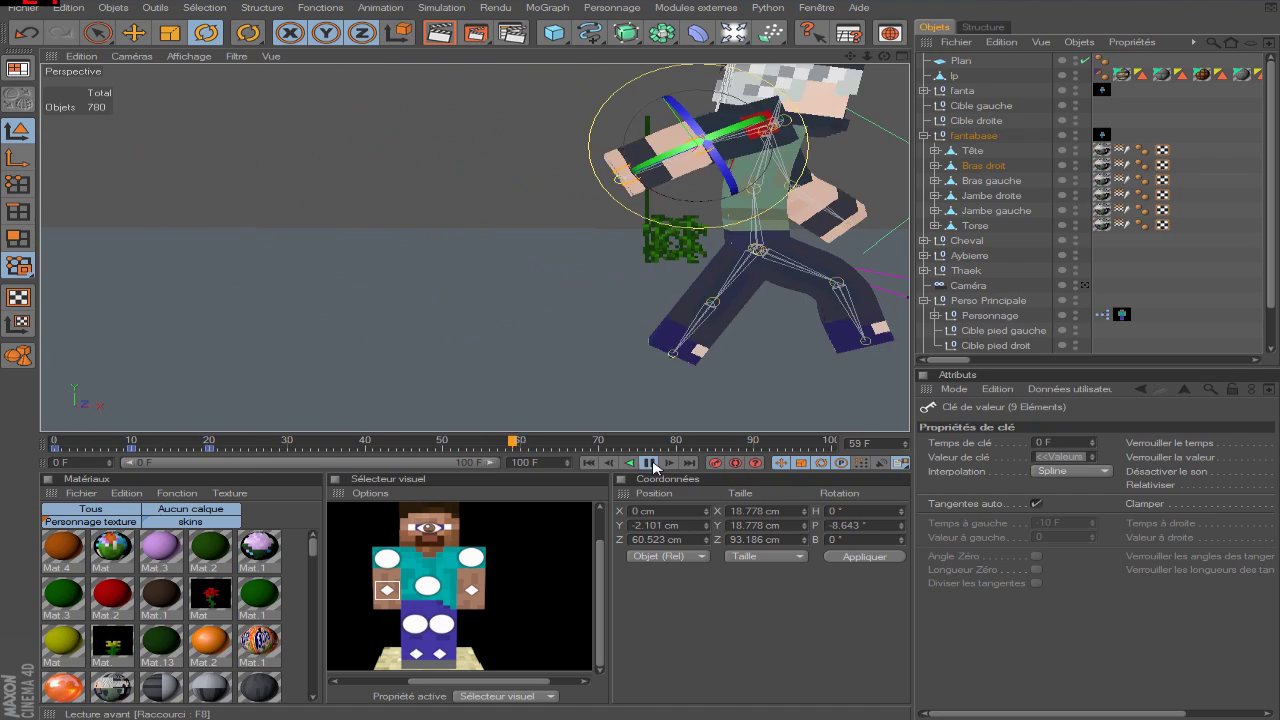
left_click(650, 463)
left_click(589, 463)
- Keyframe the whole fantabase character's vertical bounce up to frame 20 with the Move tool, and play back the run
left_click(973, 136)
left_click(133, 33)
key("F8")
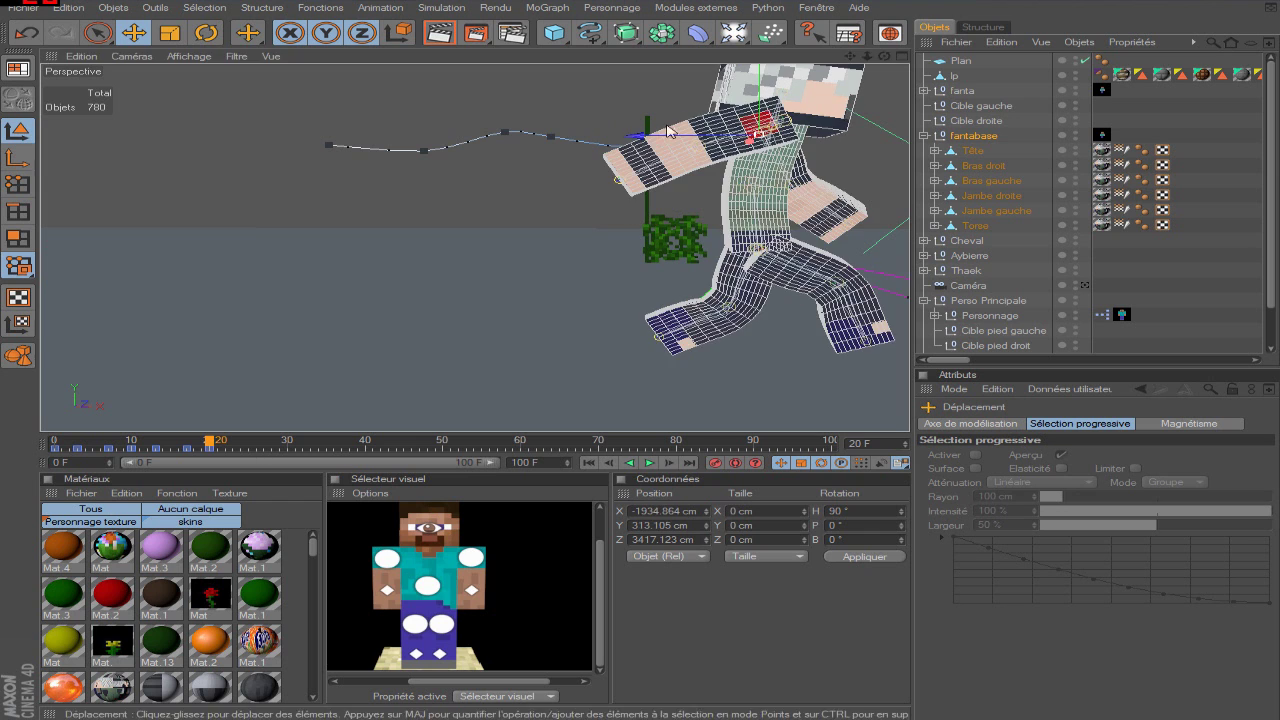
left_click(916, 340)
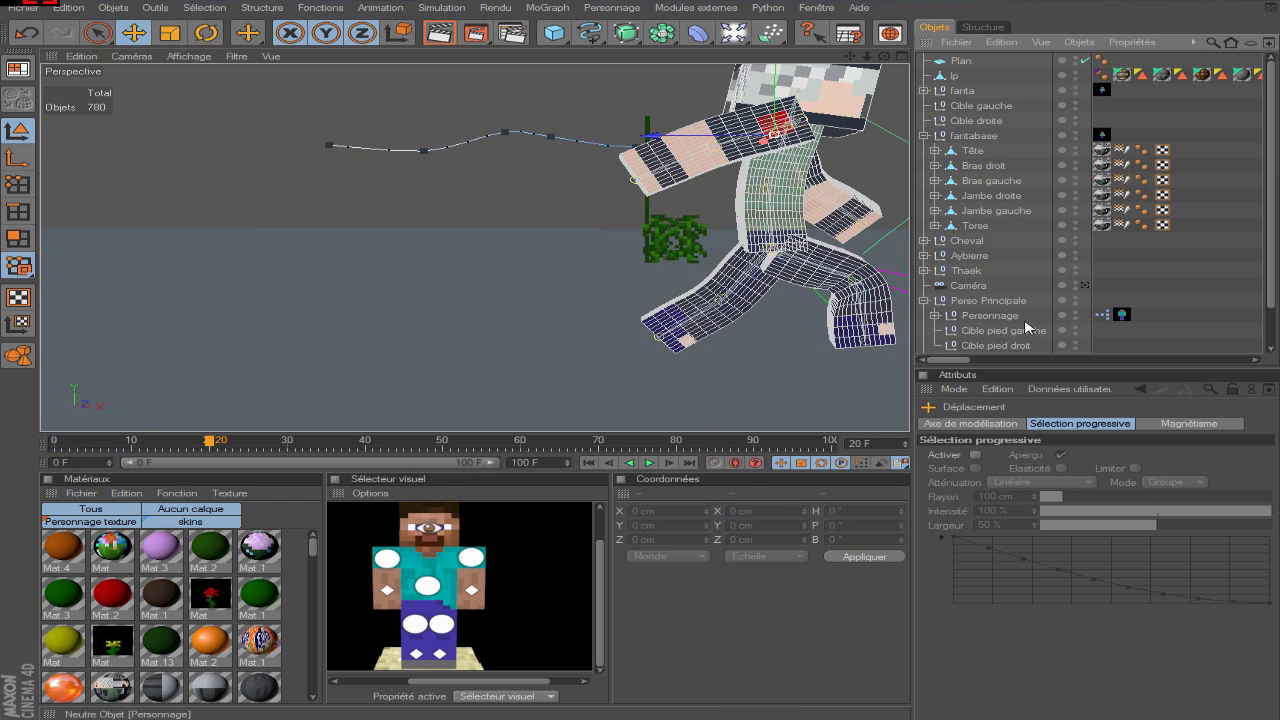
left_click(649, 463)
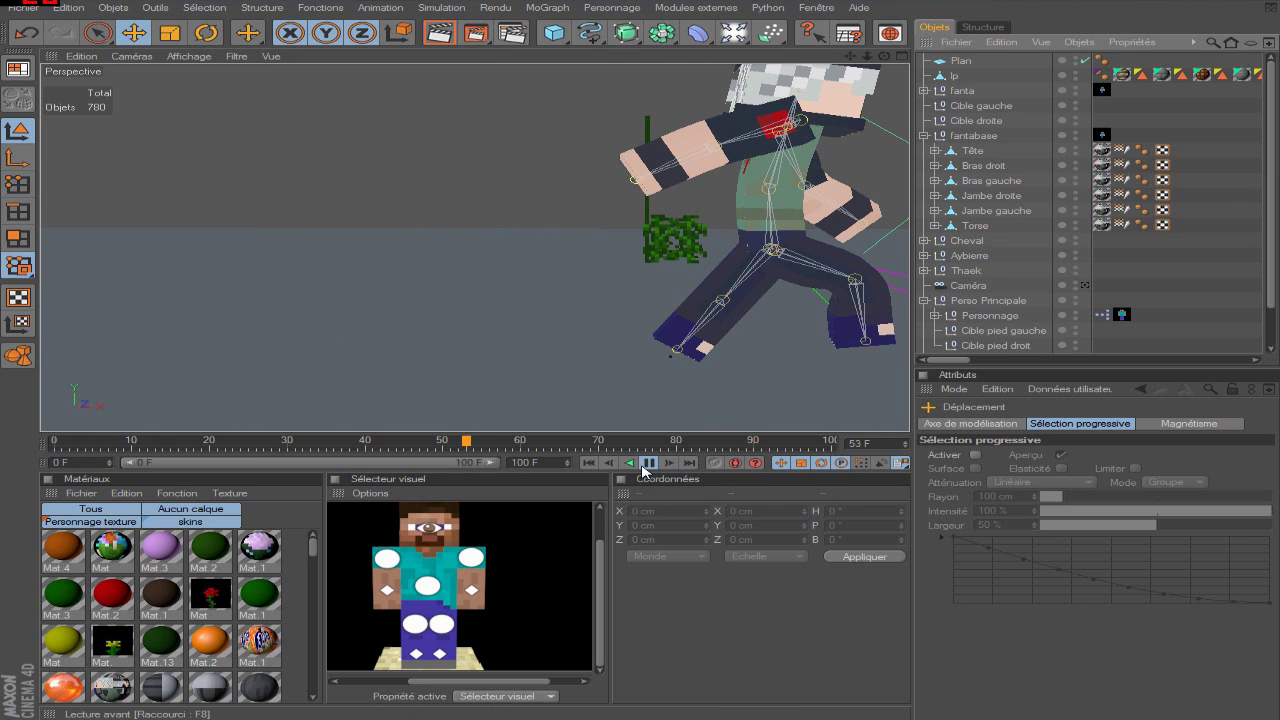
left_click(648, 464)
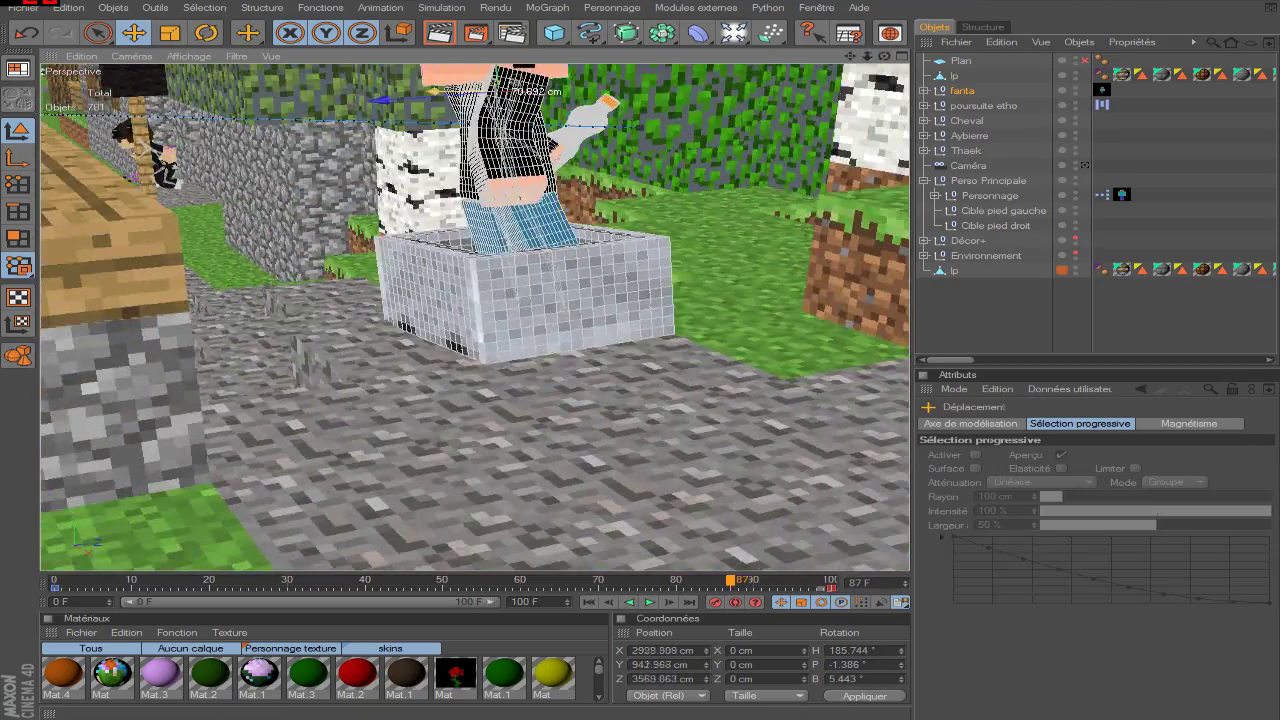
- Scrub the fanta minecart animation to about frame 97 and select its keyframe at frame 87
left_click_drag(732, 580, 810, 582)
left_click(733, 588)
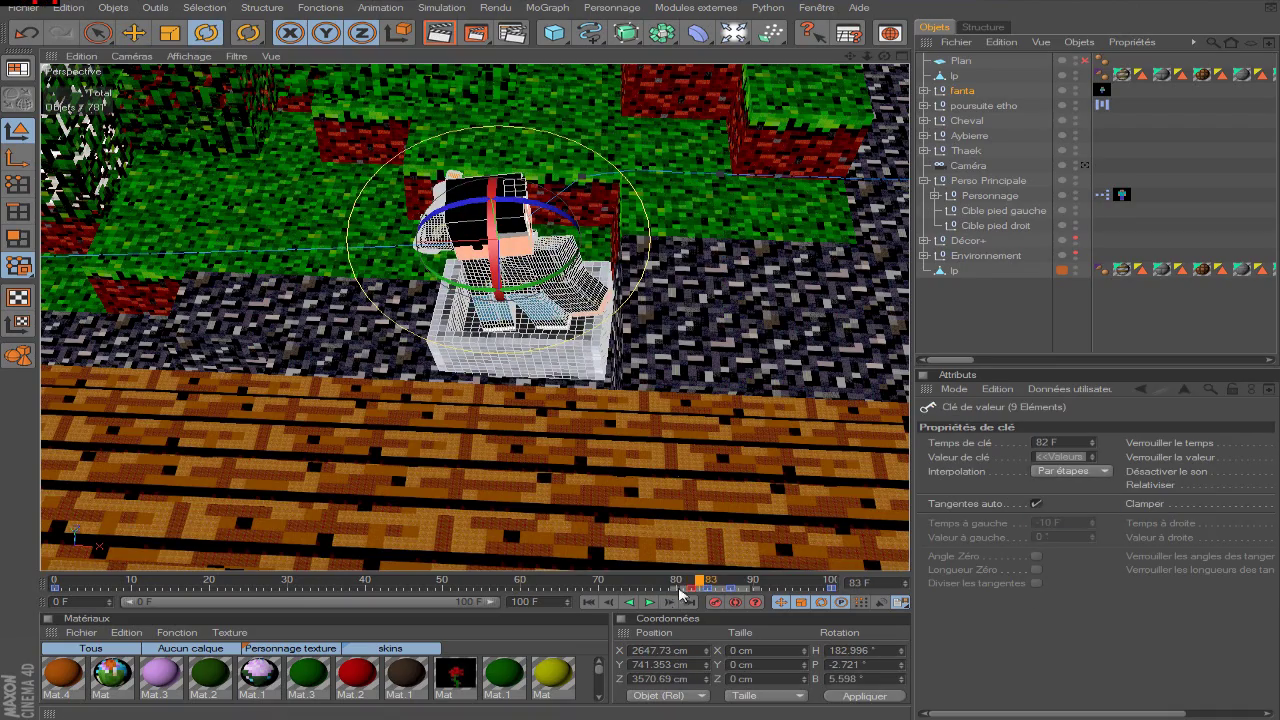
left_click(670, 604)
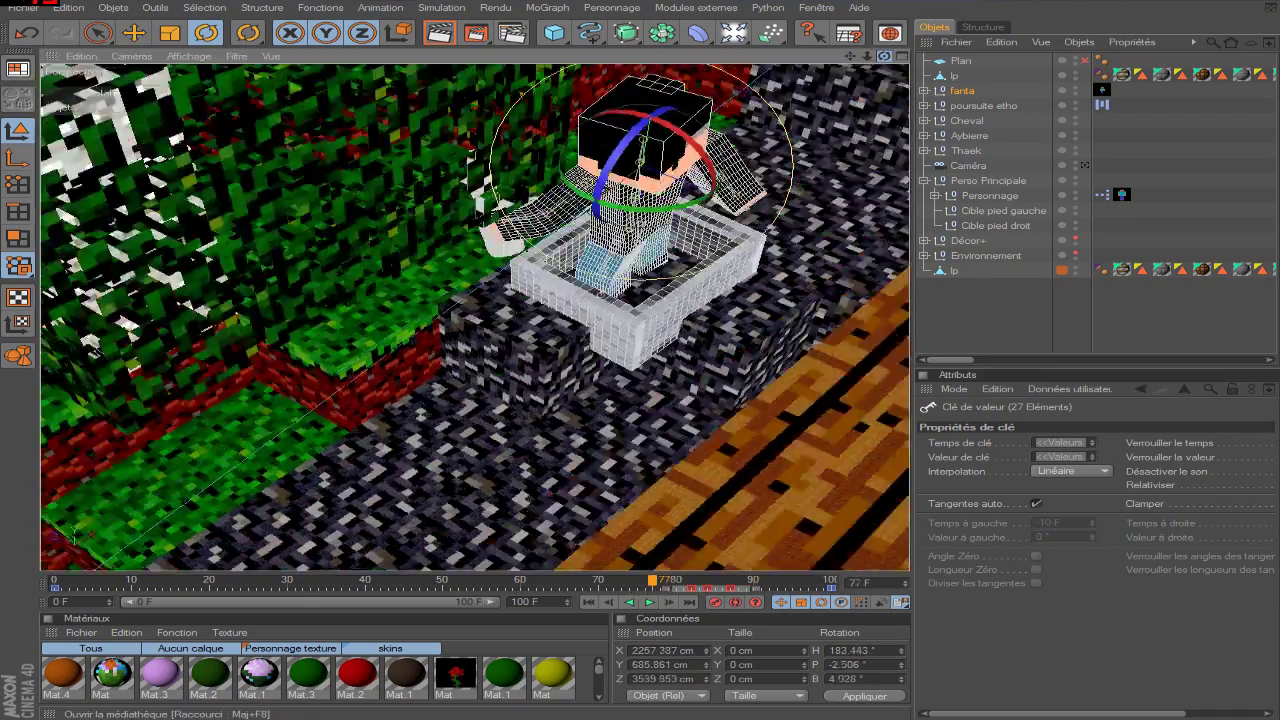
- Move the fanta minecart character slightly at frame 77, record a keyframe and set its interpolation to Linéaire
left_click(134, 33)
left_click_drag(552, 208, 551, 204)
left_click(715, 602)
left_click(652, 588)
left_click(1072, 471)
left_click(1080, 502)
- Reposition the fanta minecart character at frames 73 and 65 to fit the stepped ground
left_click_drag(652, 581, 629, 581)
left_click(621, 581)
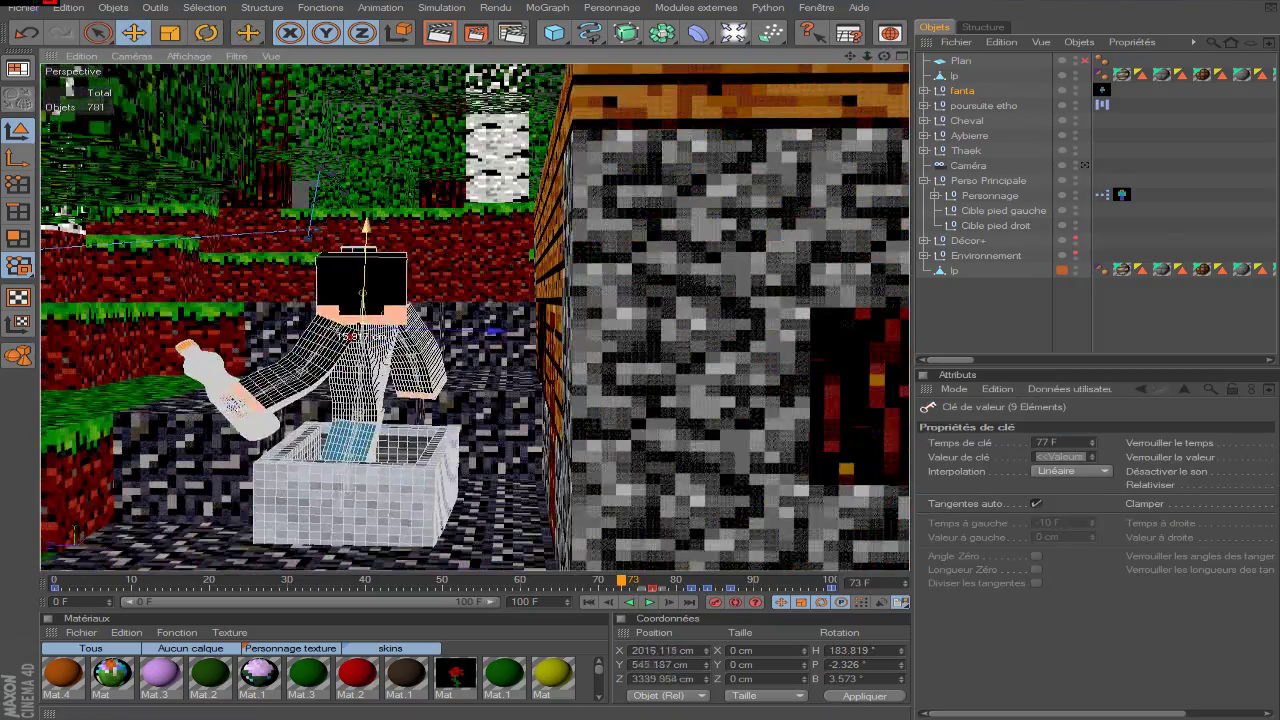
key("r")
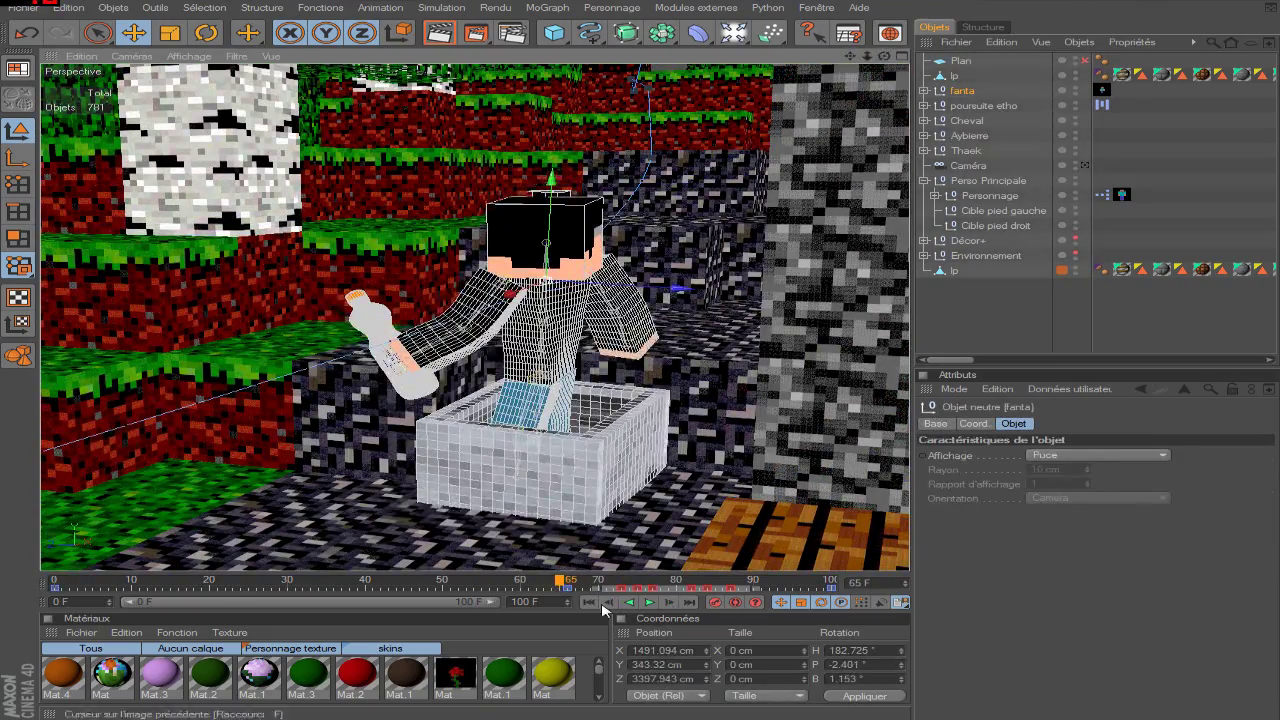
left_click(560, 580)
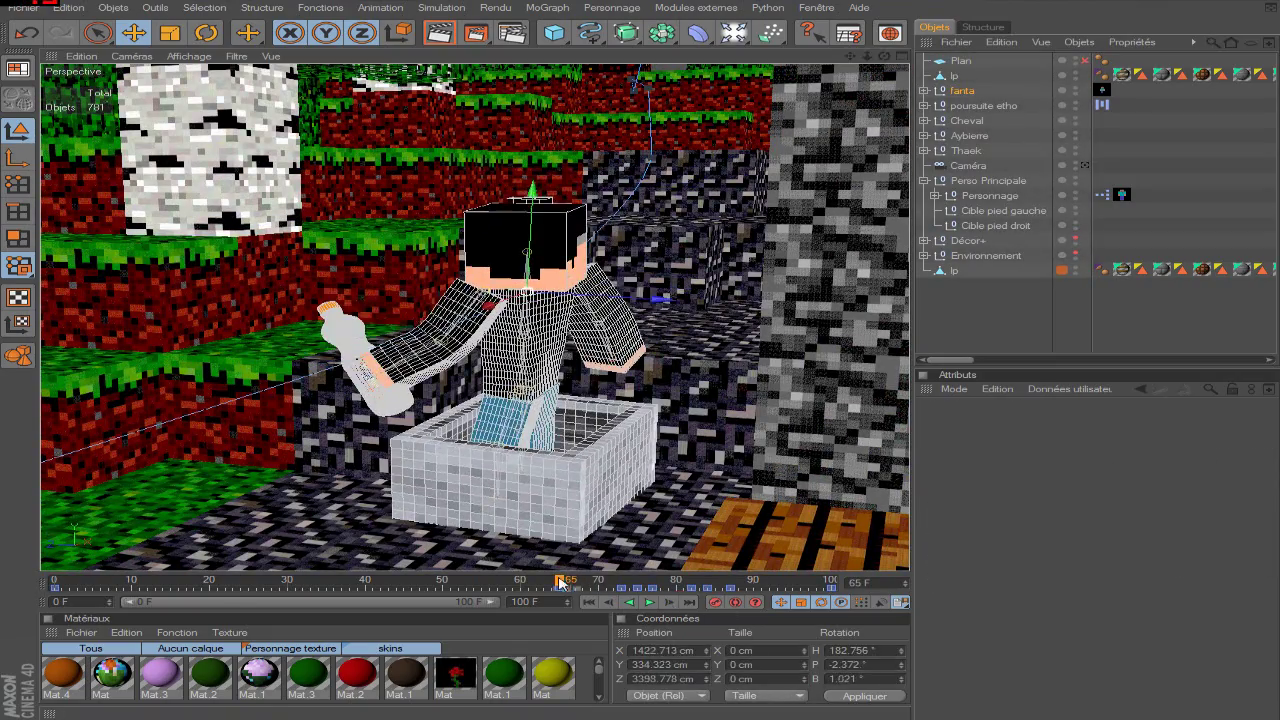
- Step back three frames through the minecart's climb to check its position, and clear the selection
left_click(613, 604)
left_click(613, 604)
left_click(613, 604)
left_click(206, 33)
left_click(979, 321)
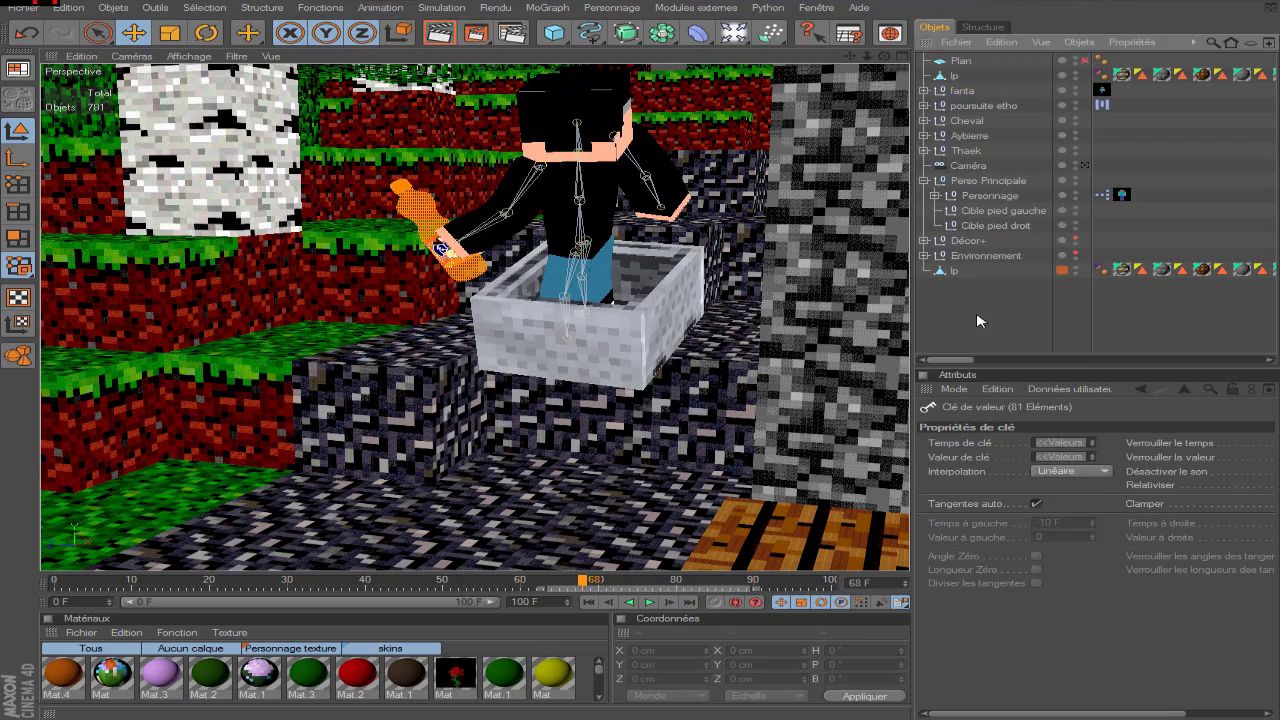
- Select fanta, step back to around frame 65 and shift the minecart character slightly before the first step
left_click(962, 91)
left_click(613, 604)
left_click(613, 604)
left_click(613, 604)
left_click(668, 604)
left_click_drag(531, 268, 512, 257)
left_click(206, 33)
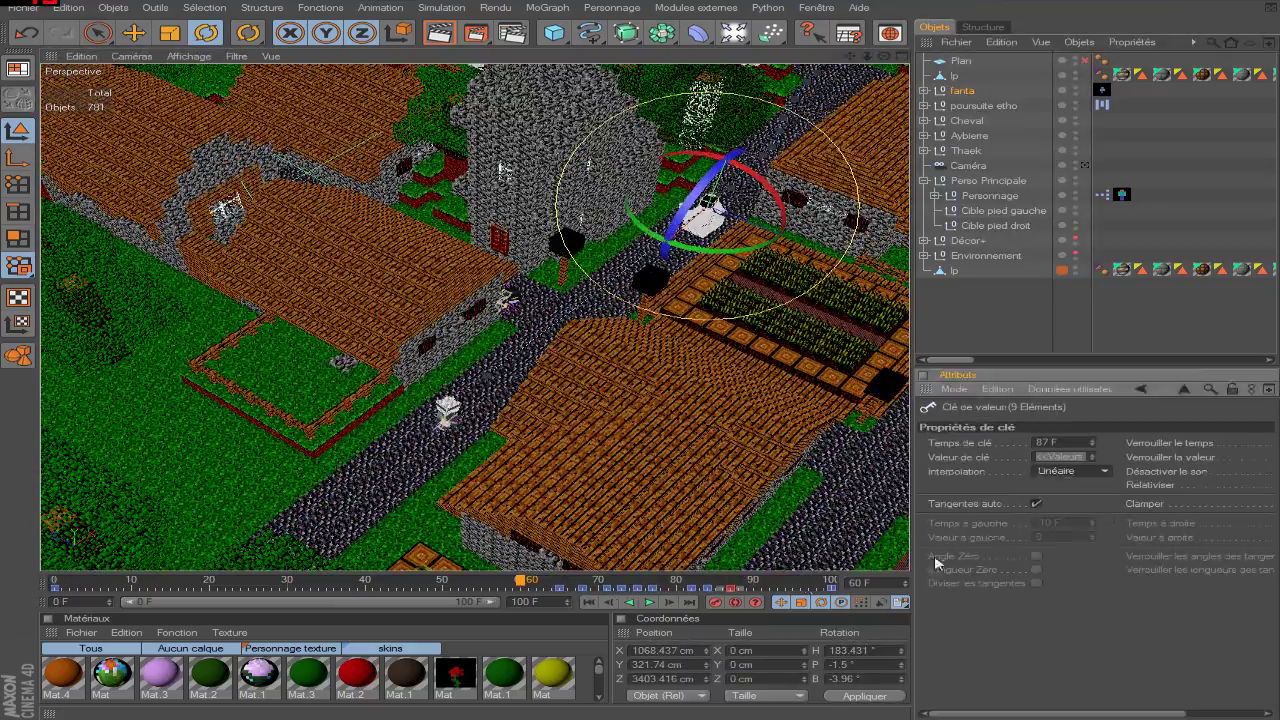
- Play back the minecart's climb and the chase behind it to check the motion
left_click(650, 602)
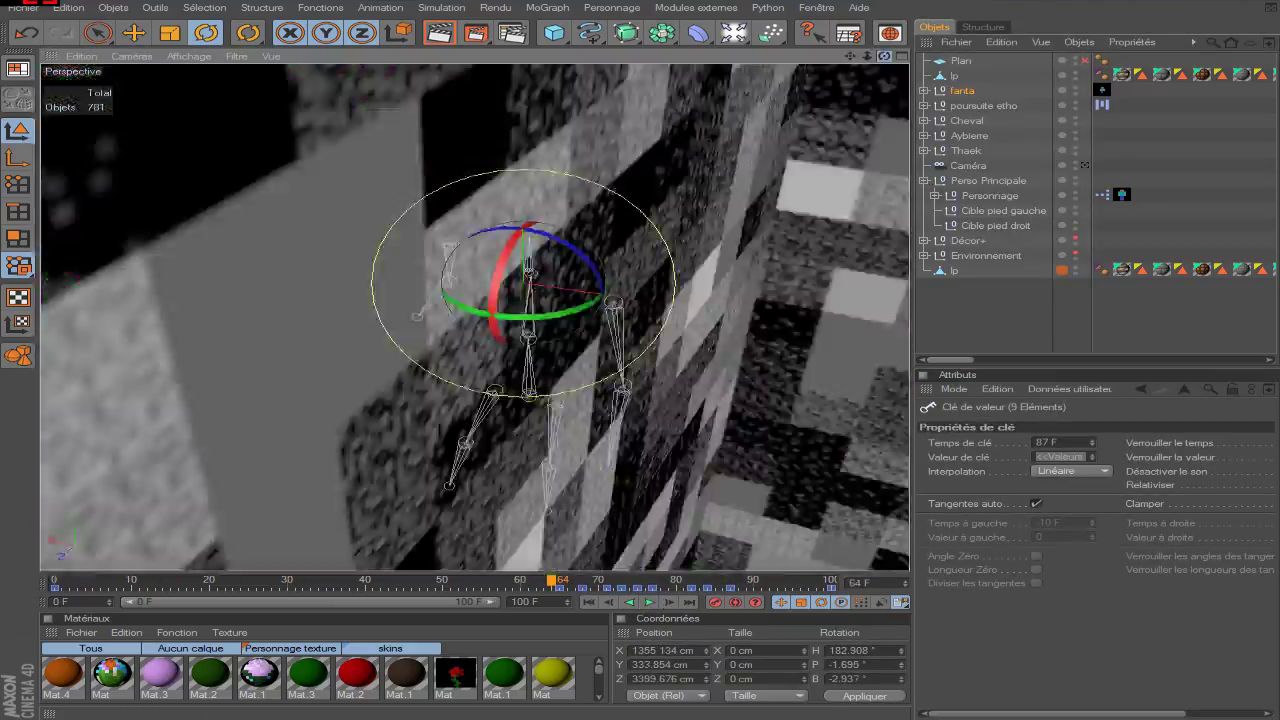
left_click(650, 603)
left_click_drag(598, 581, 652, 583)
left_click(134, 33)
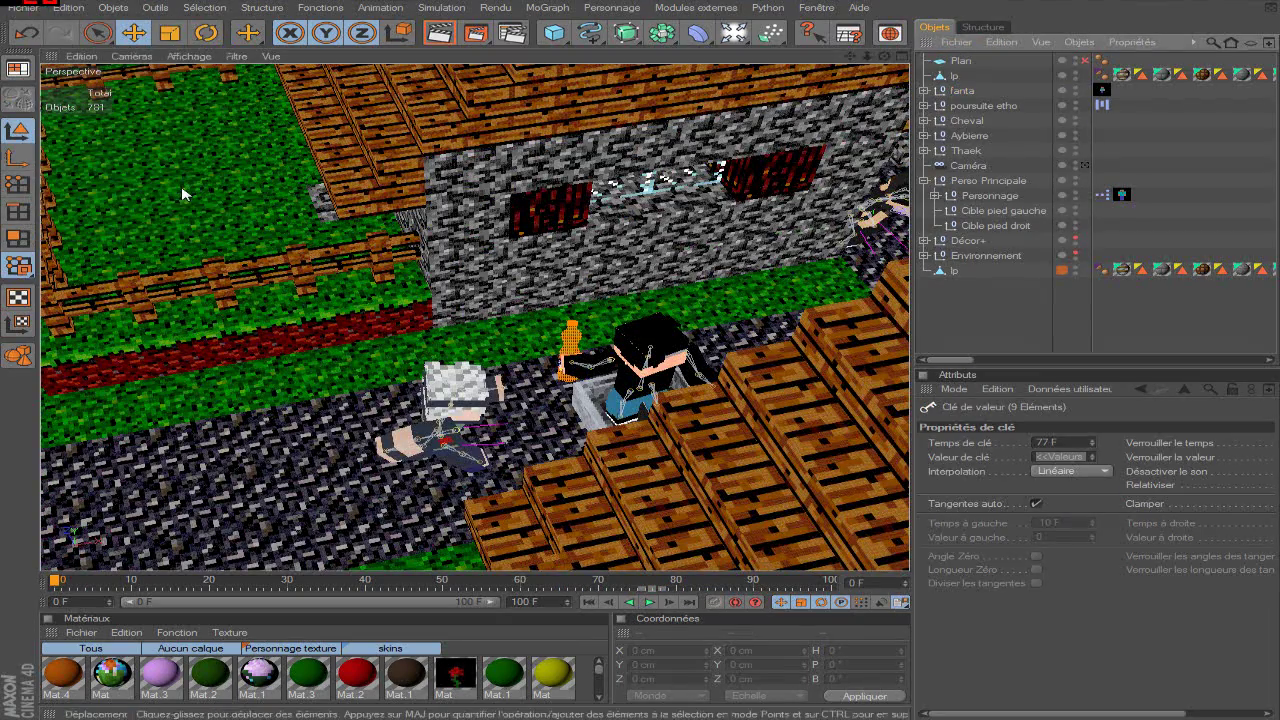
left_click(975, 105)
left_click(648, 602)
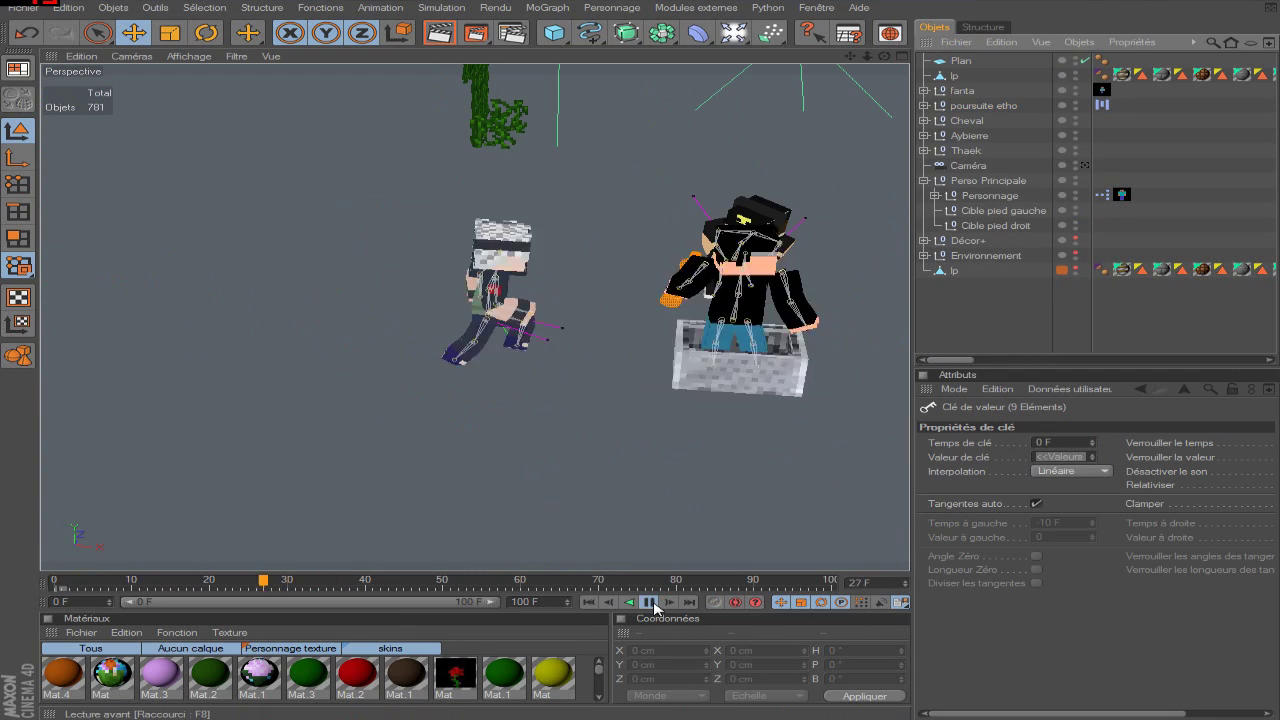
- Set fanta's frame 0 keyframe to Linéaire interpolation and turn the minecart character with the Rotate tool at frame 100
left_click(1070, 470)
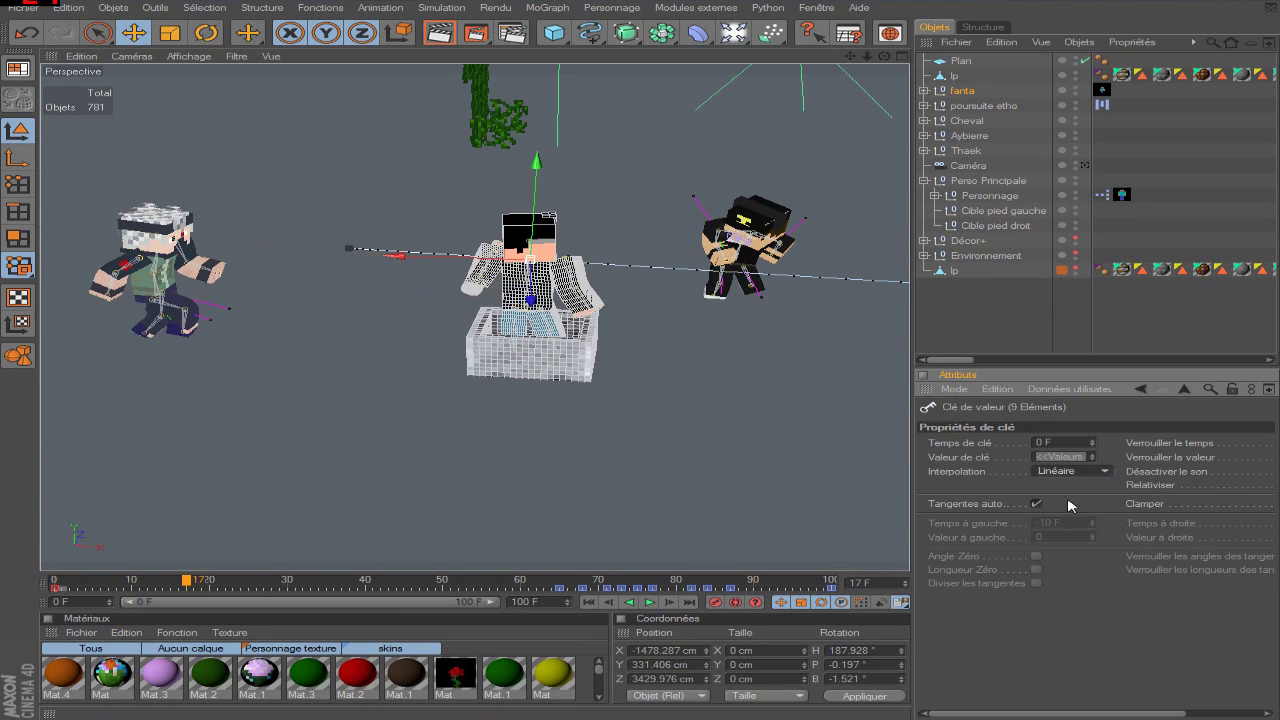
left_click(1066, 499)
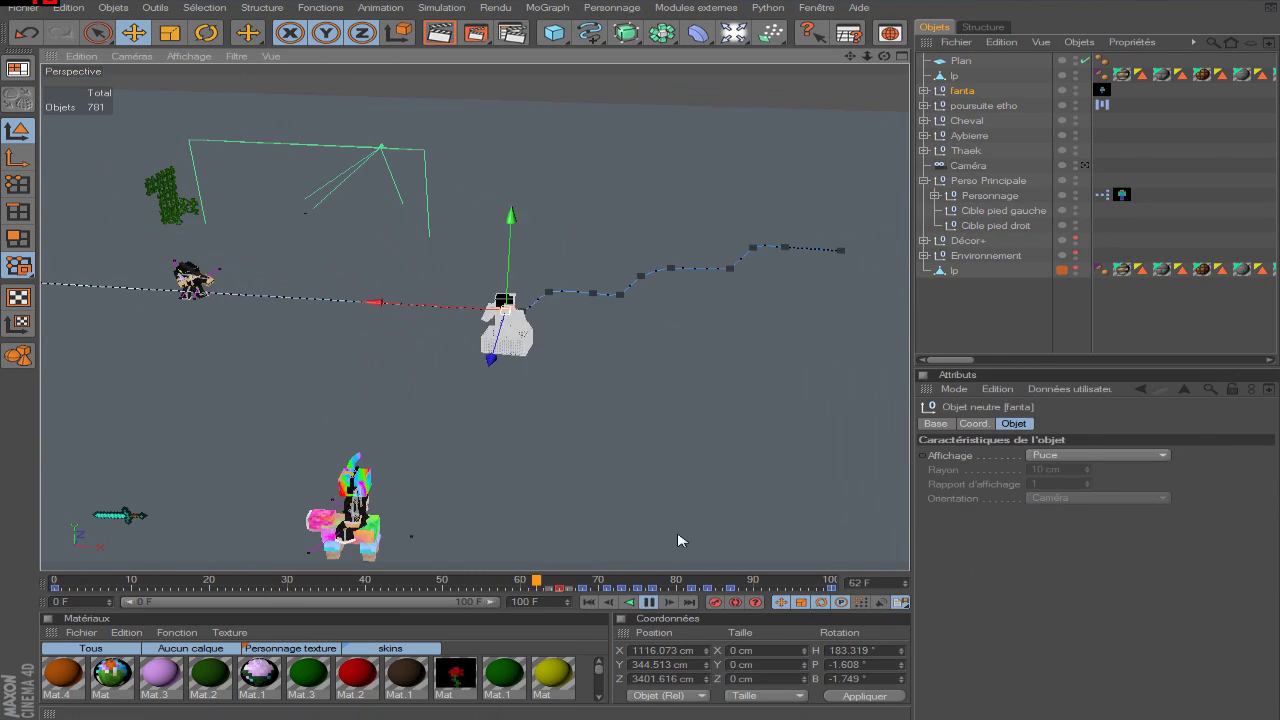
key("r")
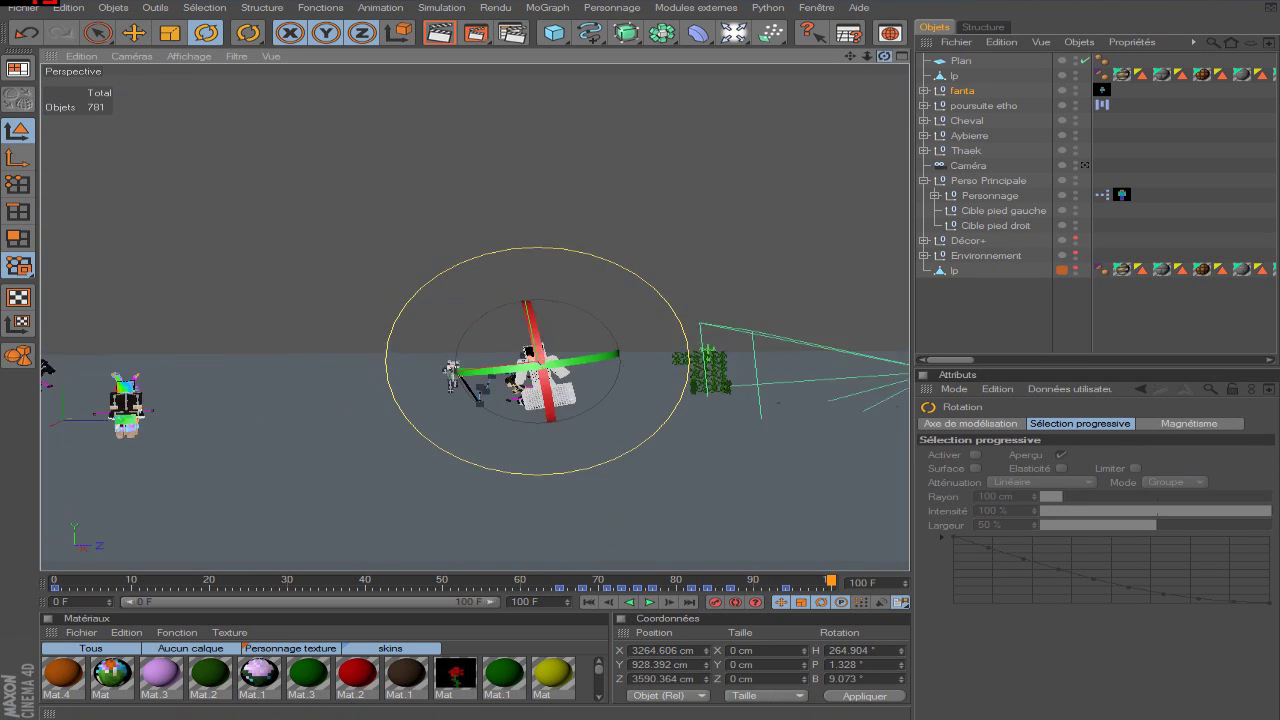
left_click(603, 323)
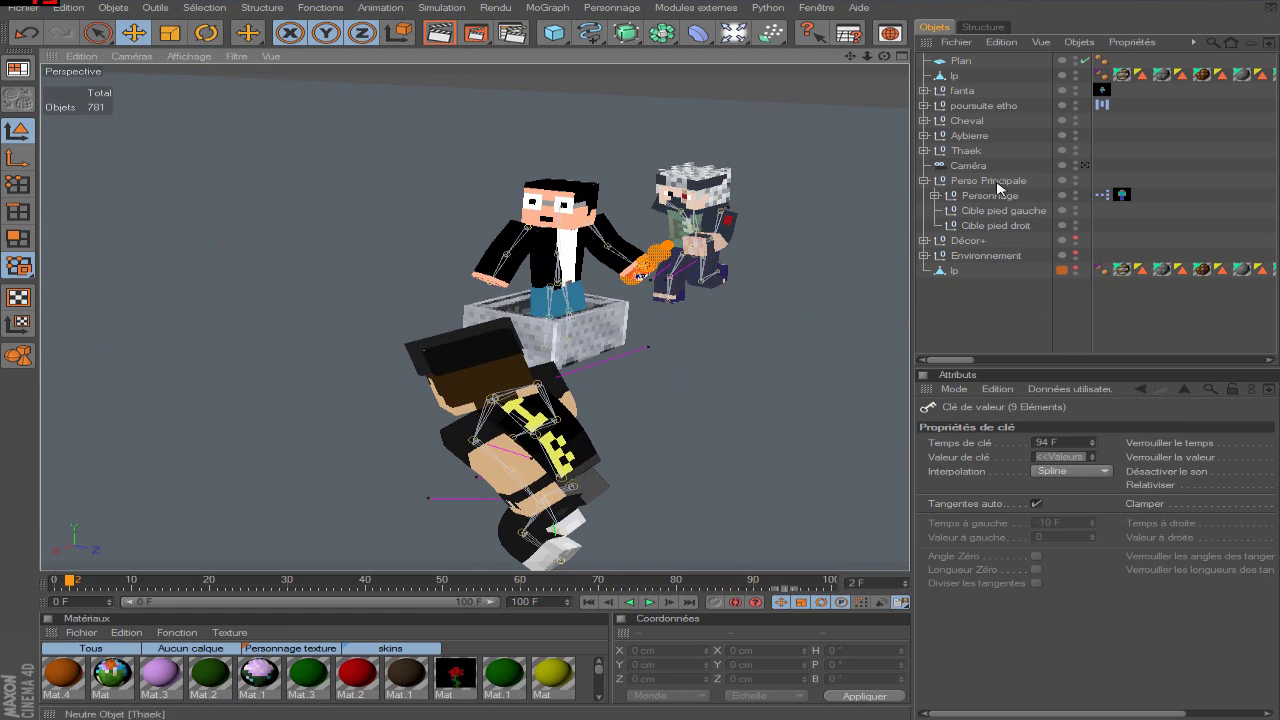
- Switch to the interface layout that includes the visual selector for posing the characters
left_click(18, 68)
left_click(86, 137)
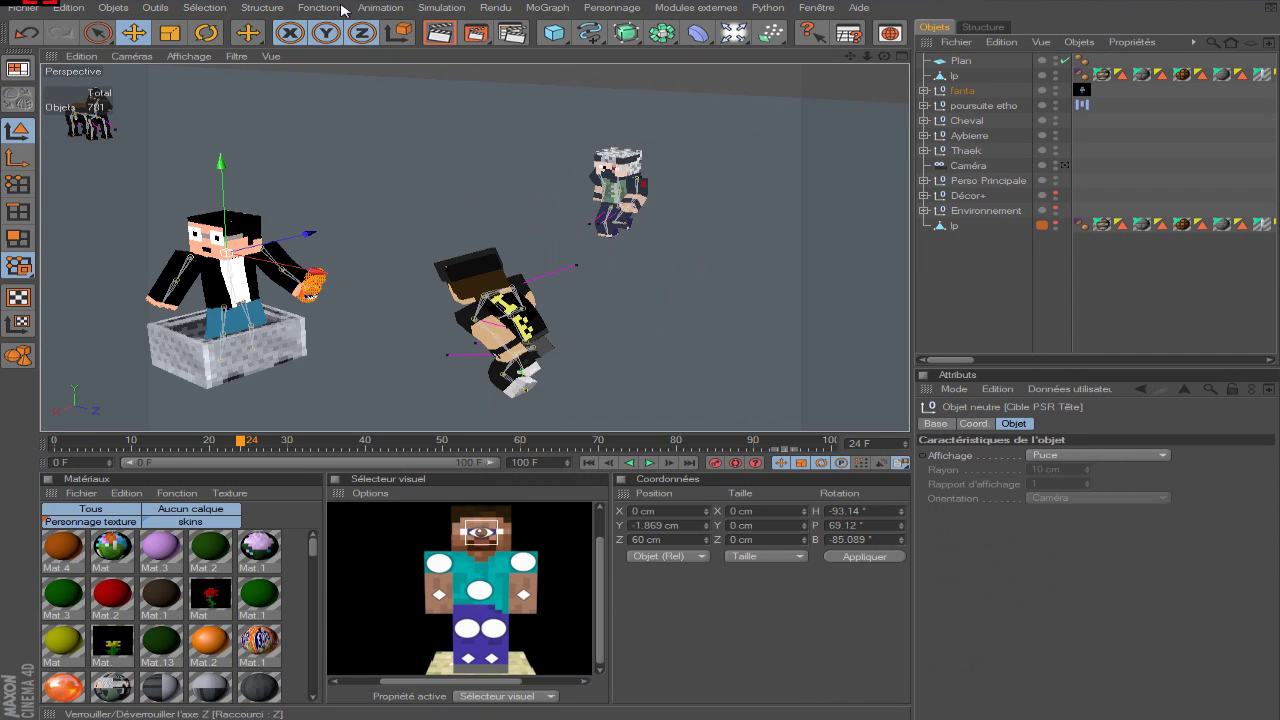
left_click(575, 260)
- Pose and keyframe fanta's right arm, left arm and torso with rotations along the minecart ride
left_click(438, 563)
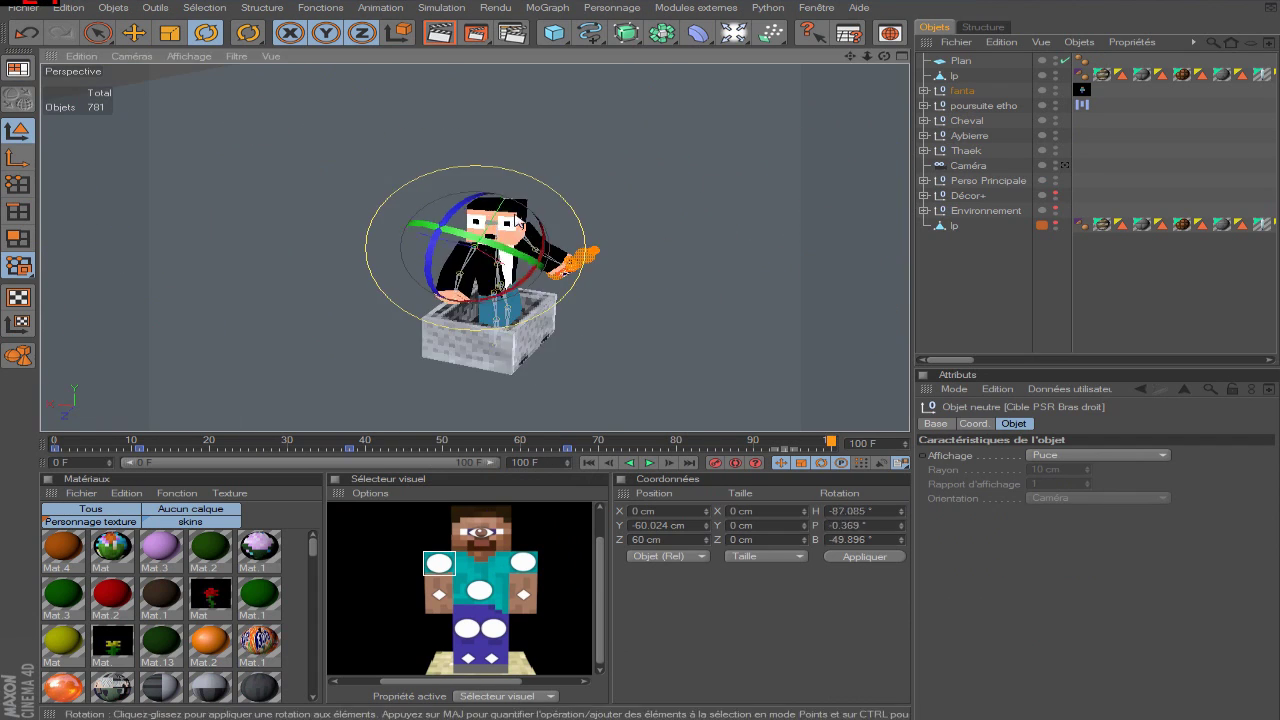
left_click(523, 563)
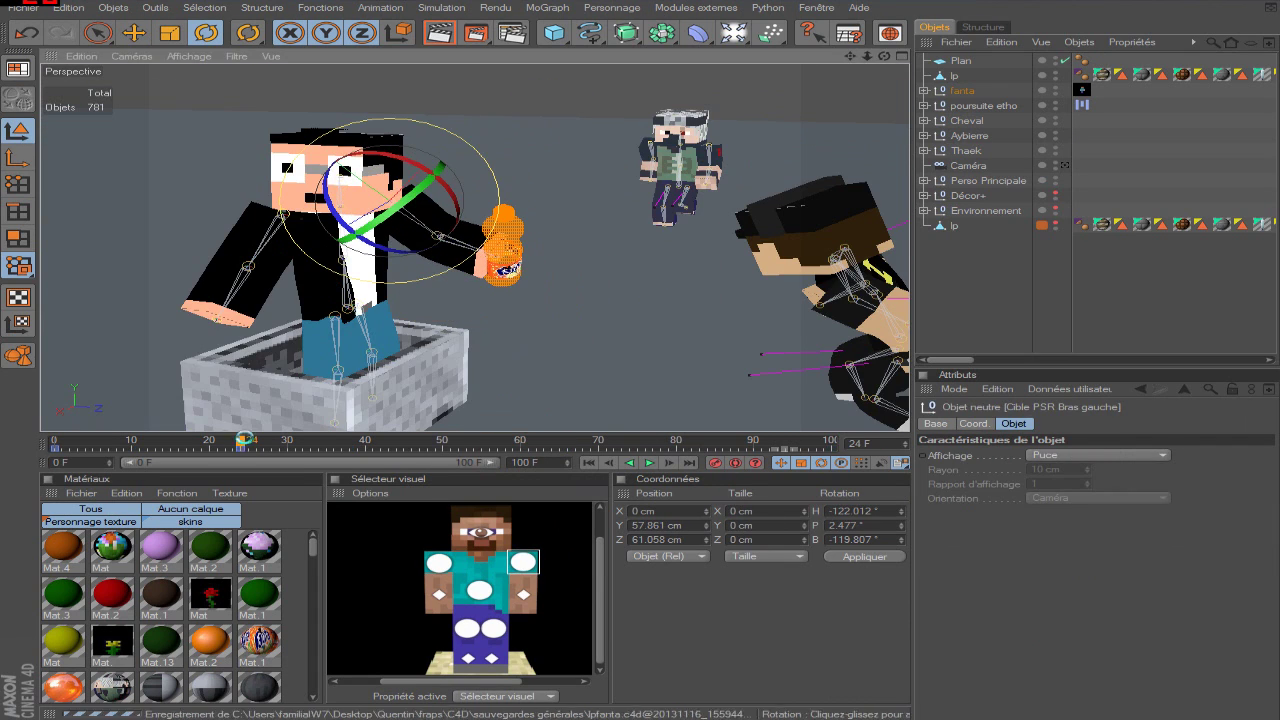
left_click(480, 591)
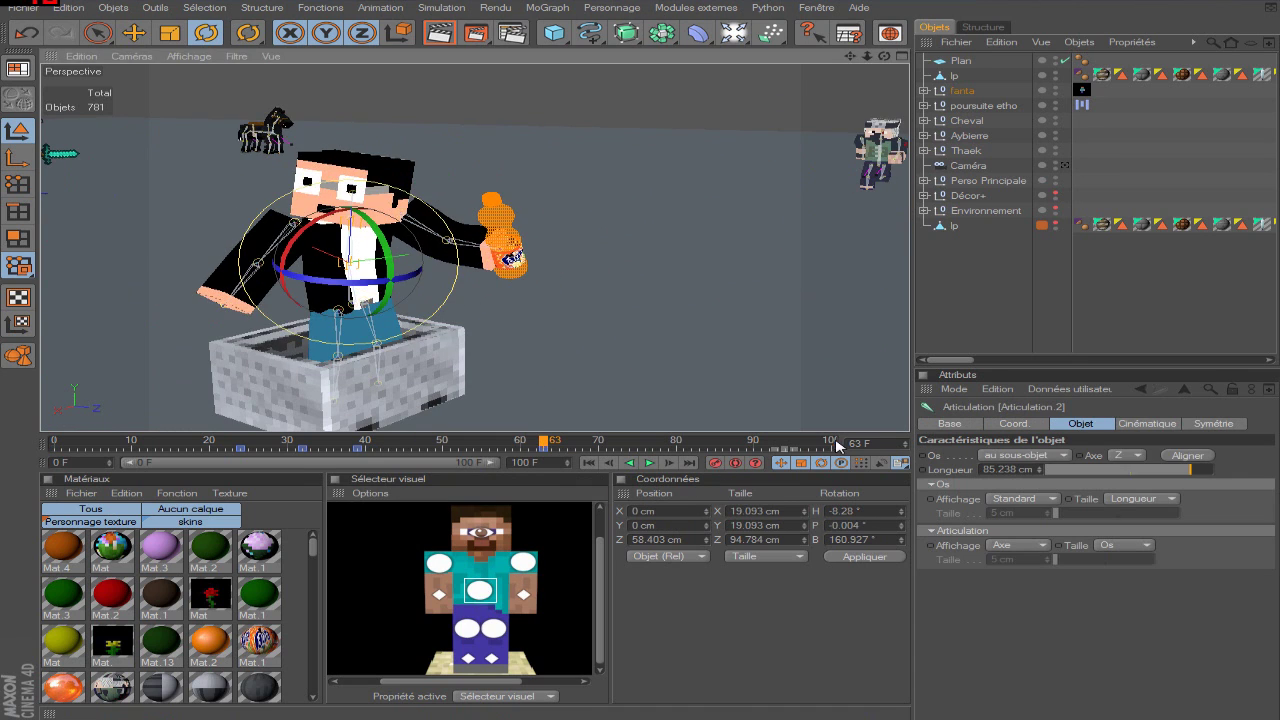
left_click(643, 352)
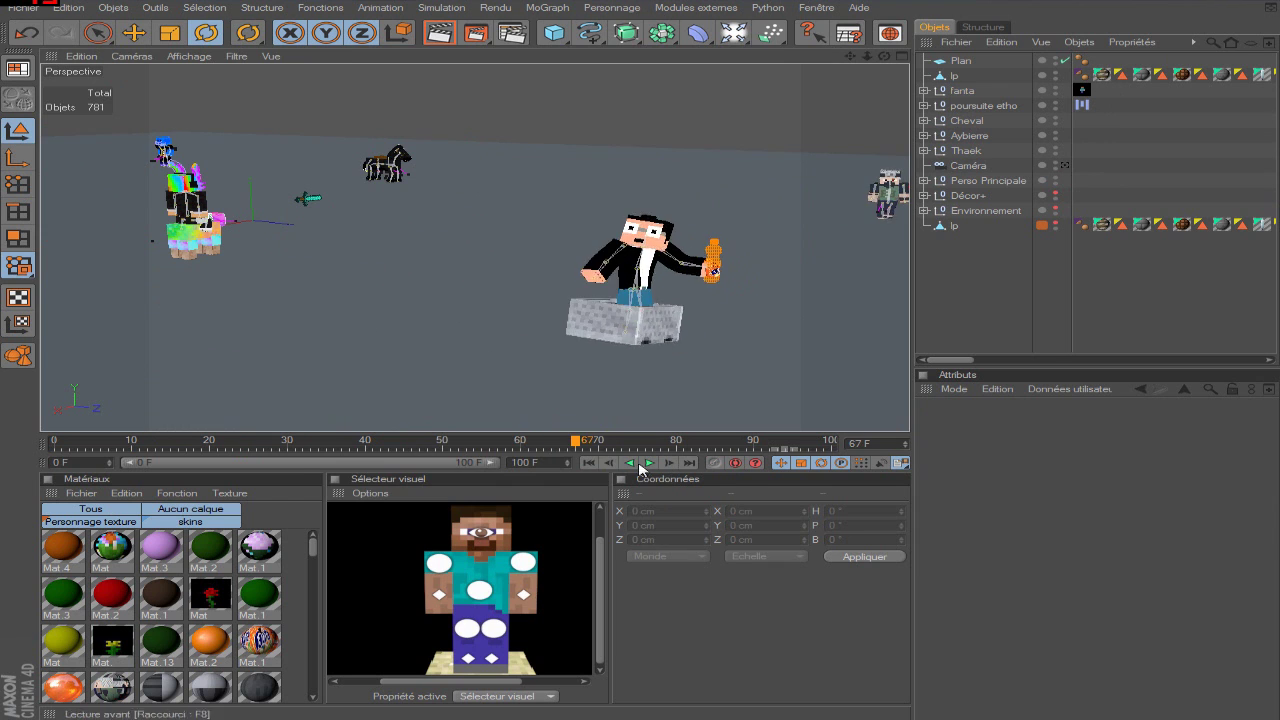
- Keyframe fanta's torso rotation for the minecart's bumps from frame 65 onward, and check the following frames
left_click(480, 591)
left_click(560, 449)
left_click(649, 463)
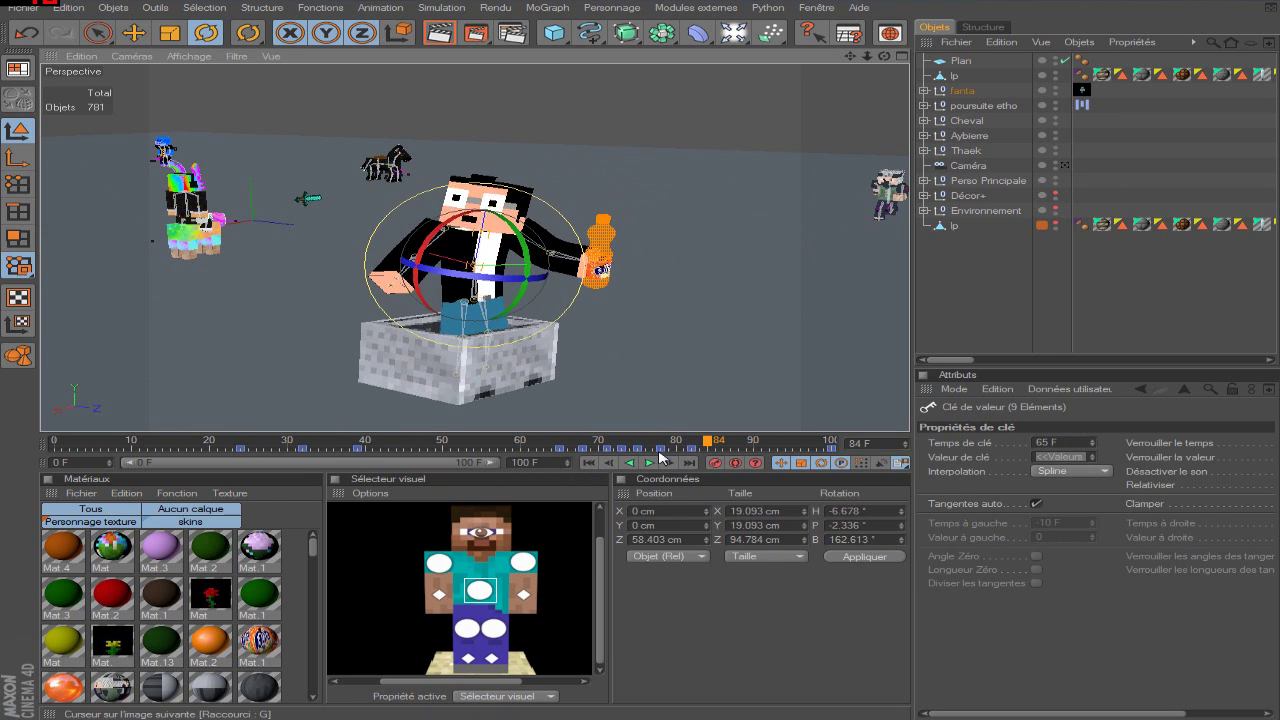
left_click(670, 463)
left_click(670, 463)
- Keyframe the rotation of fanta's right forearm at frames 62 and 74, and play back the ride
left_click(439, 594)
left_click(537, 442)
left_click(650, 462)
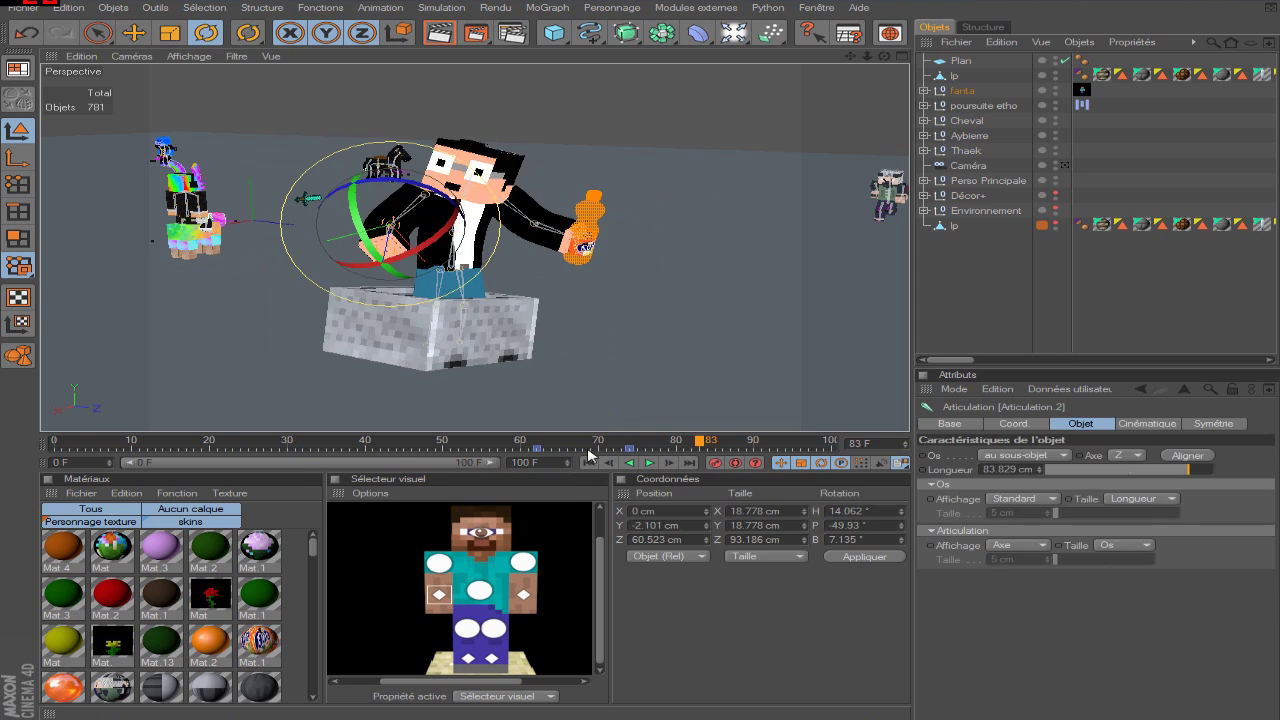
left_click(754, 271)
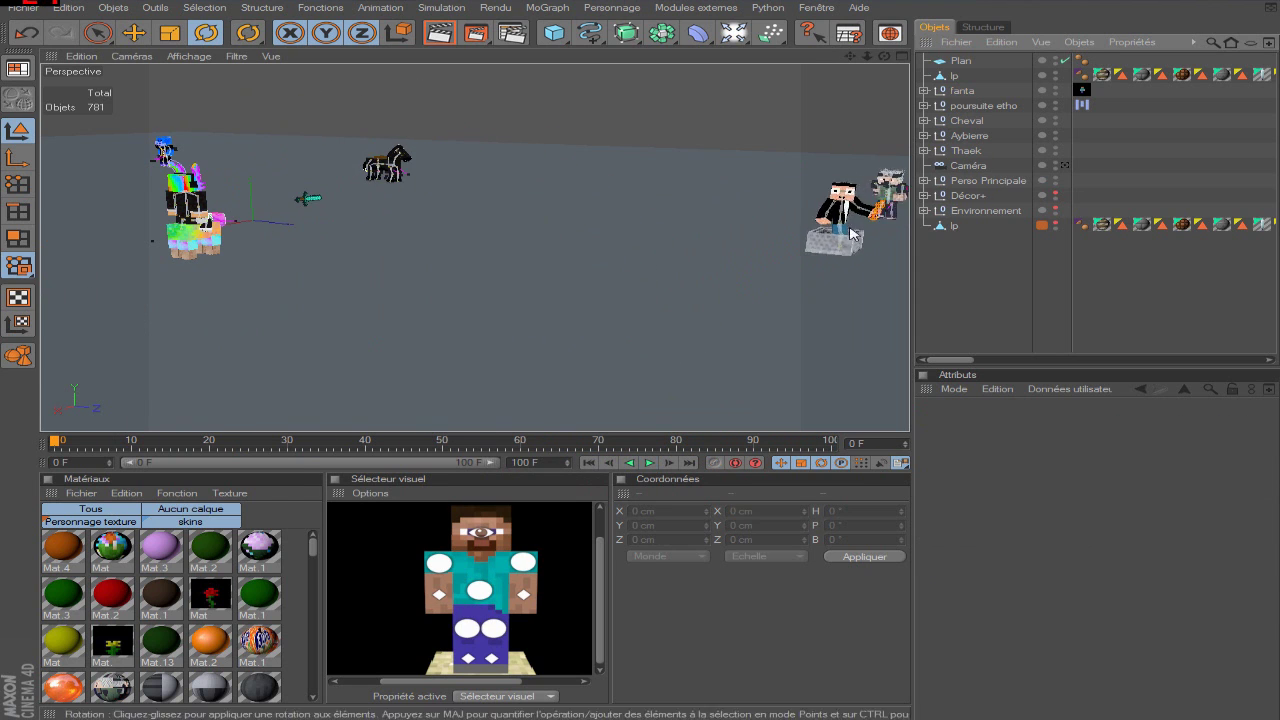
- Move the poursuite etho group to the end of the object list and duplicate it repeatedly for the other chasers
left_click(589, 464)
left_click(26, 8)
left_click(68, 122)
left_click(962, 91)
left_click_drag(975, 106, 982, 240)
left_click_drag(982, 241, 982, 256, "ctrl")
left_click_drag(982, 256, 982, 271, "ctrl")
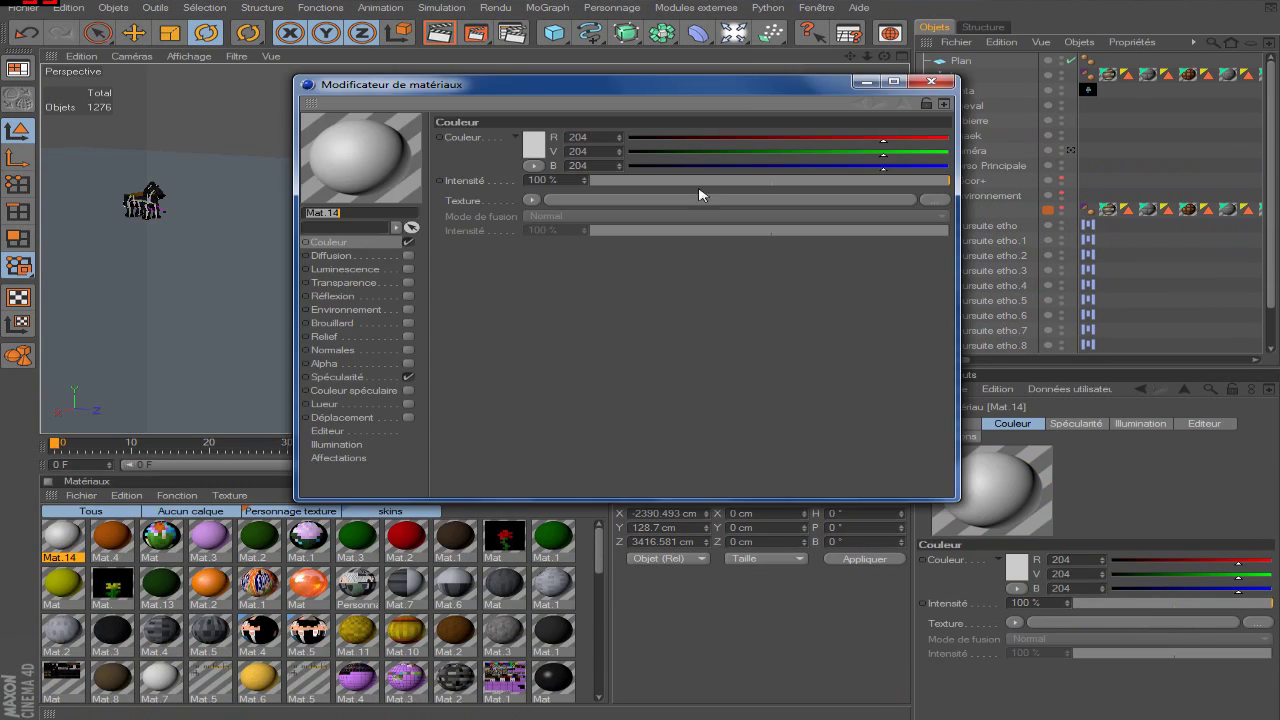
- Create new materials with the chasers' skin textures and delete the surplus last copy of the poursuite group
left_click(700, 194)
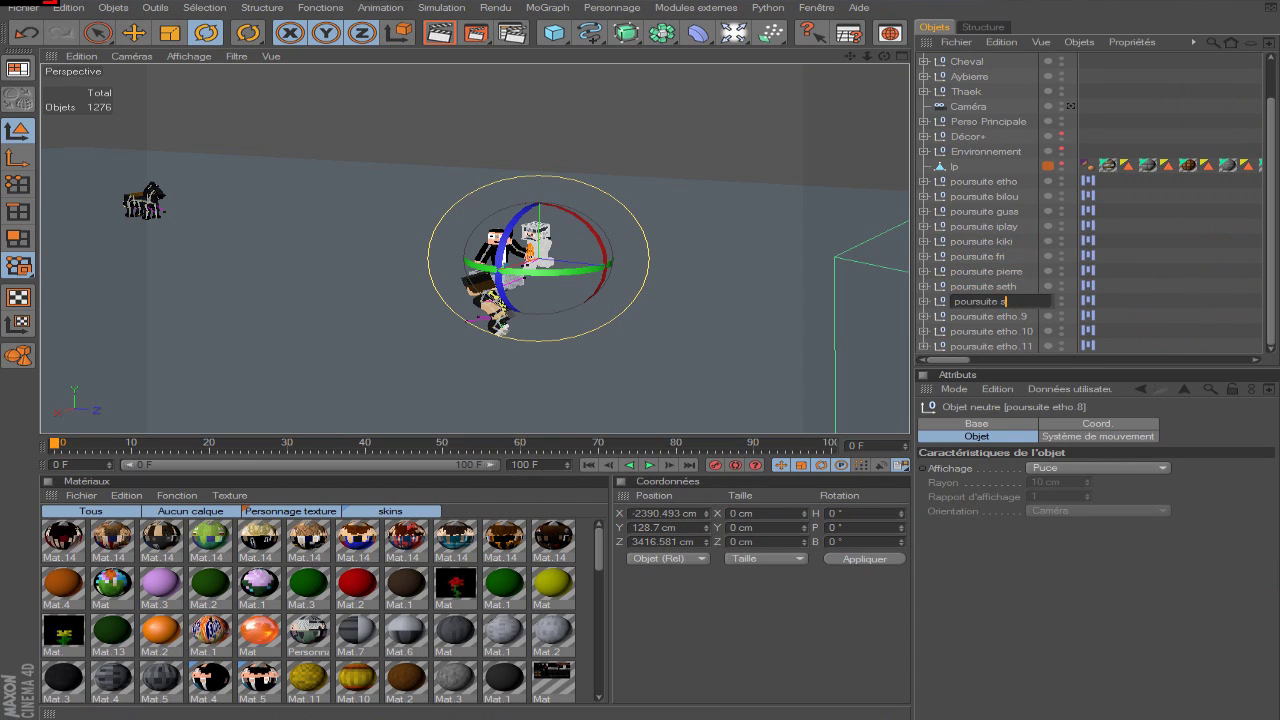
left_click(1010, 346)
key("Delete")
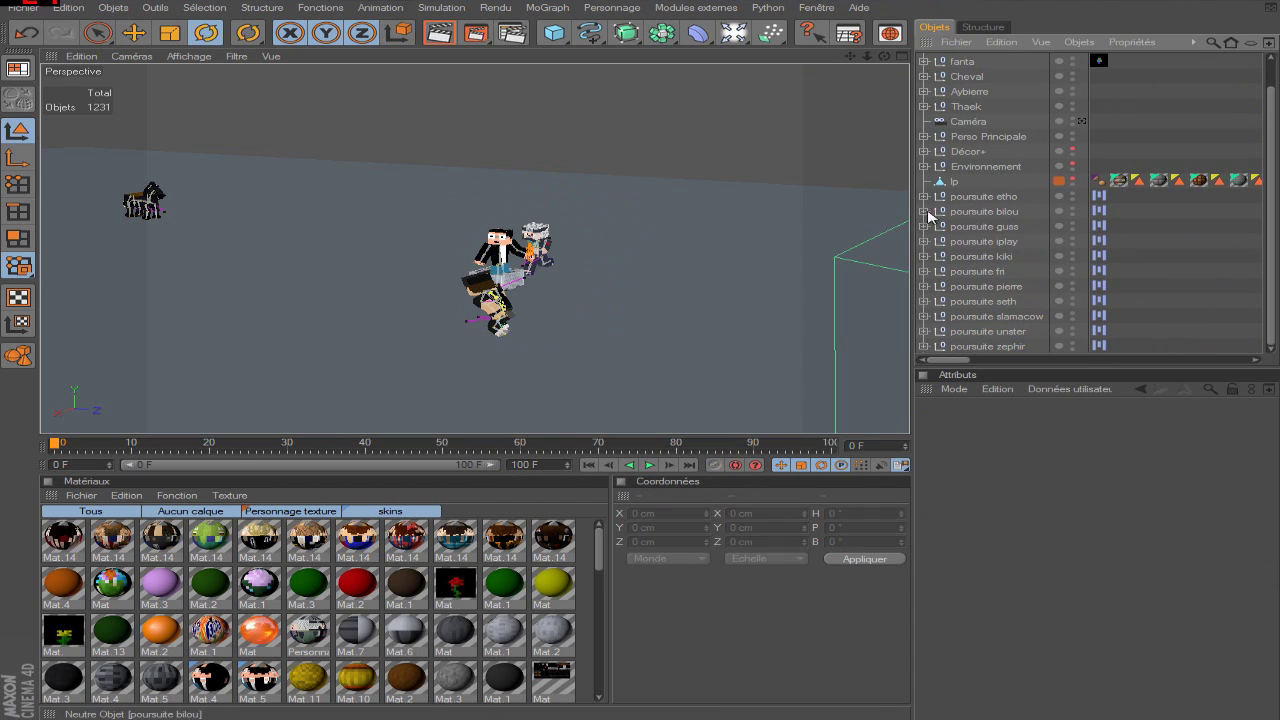
- Assign the first Mat.14 skin to all body parts of poursuite bilou and play back the animation
left_click(924, 212)
left_click(935, 257, "ctrl")
left_click(935, 257)
scroll(940, 262, "down", 2)
left_click(945, 182)
left_click(1122, 181)
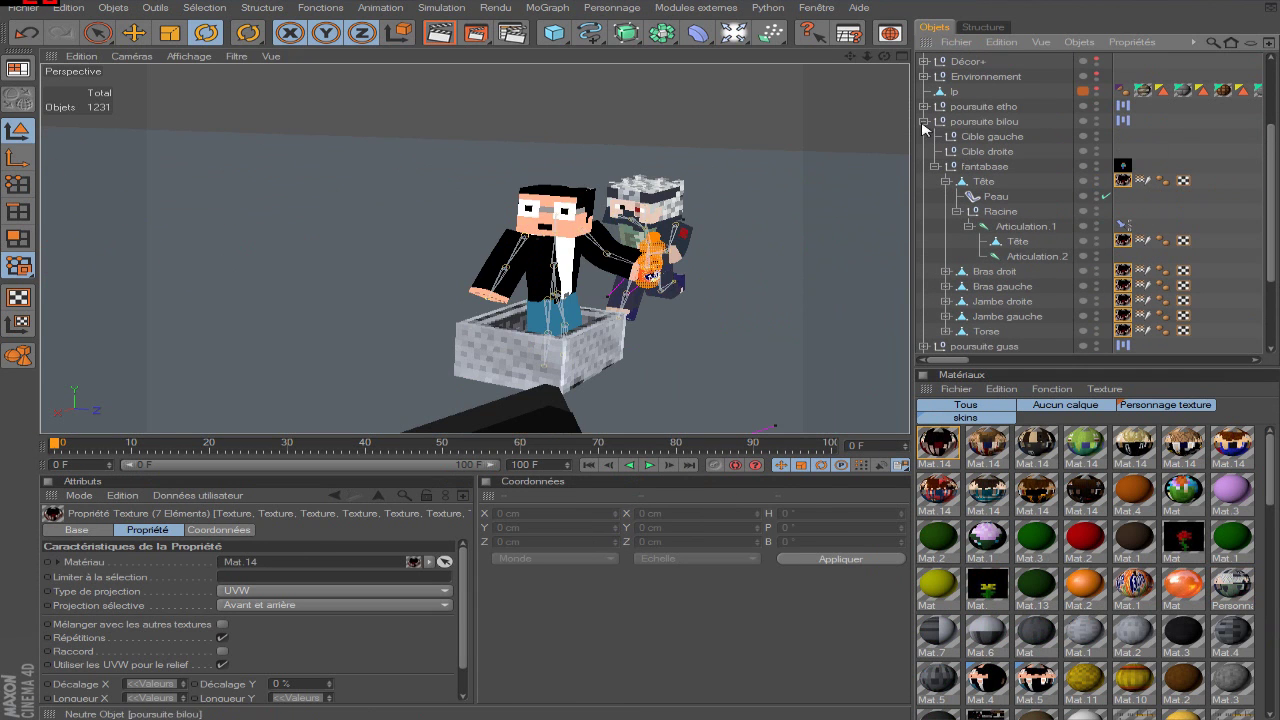
left_click(924, 122)
double_click(1072, 193)
left_click(649, 465)
left_click(589, 465)
- Assign the third Mat.14 skin to the body parts of poursuite guss
left_click(924, 226)
scroll(946, 198, "down", 2)
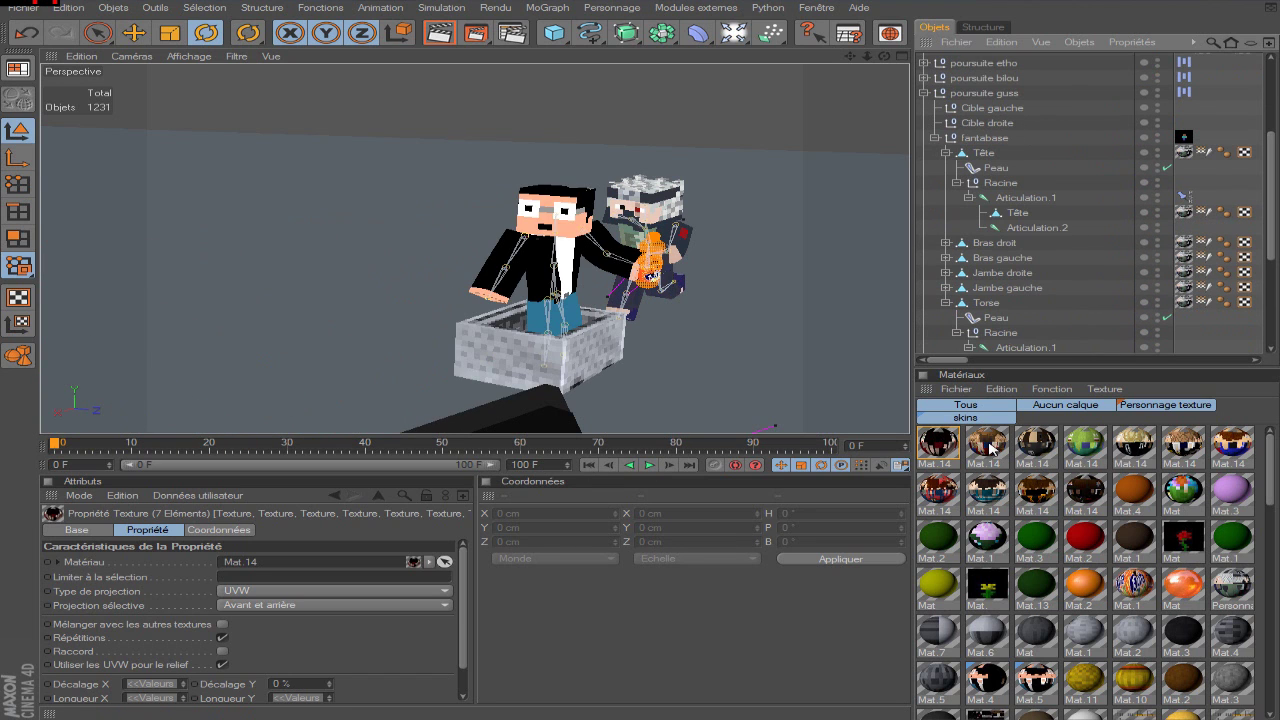
left_click(1036, 445)
left_click(924, 93)
- Assign the green Mat.14 skin to the body parts of poursuite iplay
left_click(924, 108)
scroll(940, 122, "down", 1)
left_click(946, 122)
left_click_drag(1086, 445, 1199, 186)
left_click_drag(1174, 269, 1177, 270)
left_click(924, 62)
- Replace the texture on poursuite kiki's body parts with the Mat.14 skin following the green one
left_click(924, 257)
left_click(934, 302)
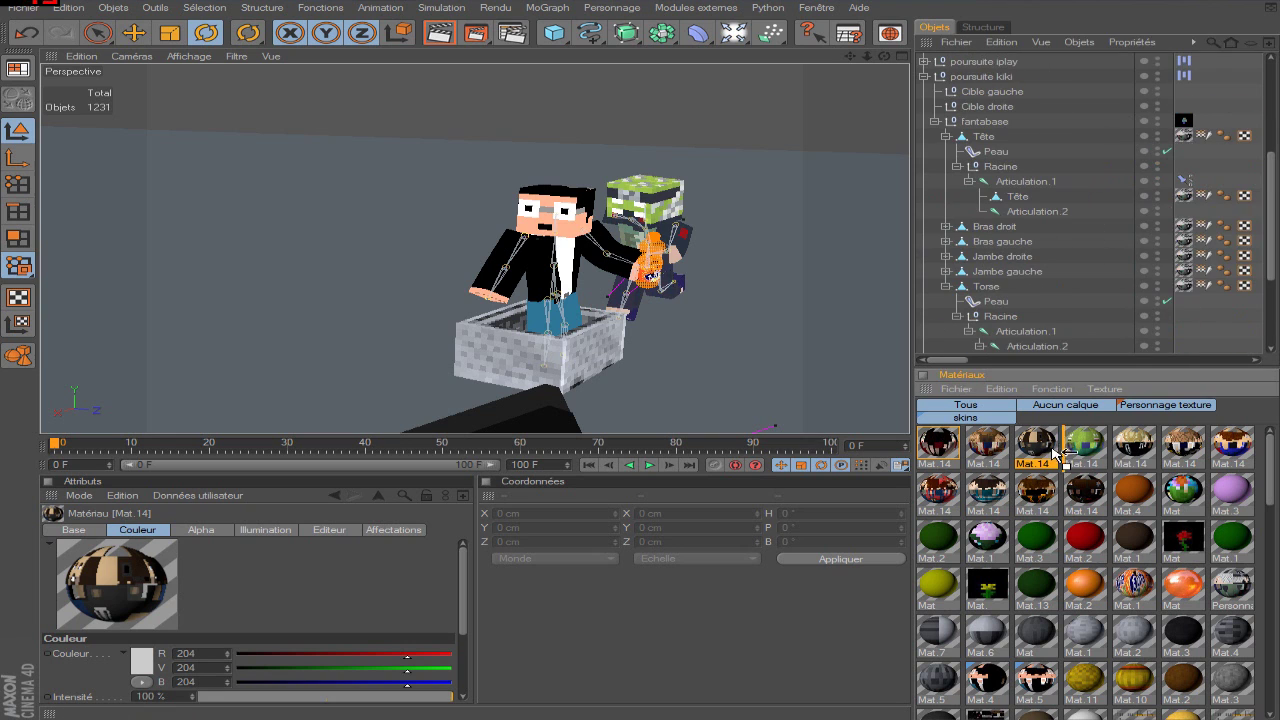
left_click_drag(1187, 216, 1184, 196)
left_click(924, 77)
- Assign the next unused Mat.14 skin to the body parts of poursuite fri
left_click(924, 272)
left_click(934, 317)
scroll(1040, 290, "down", 5)
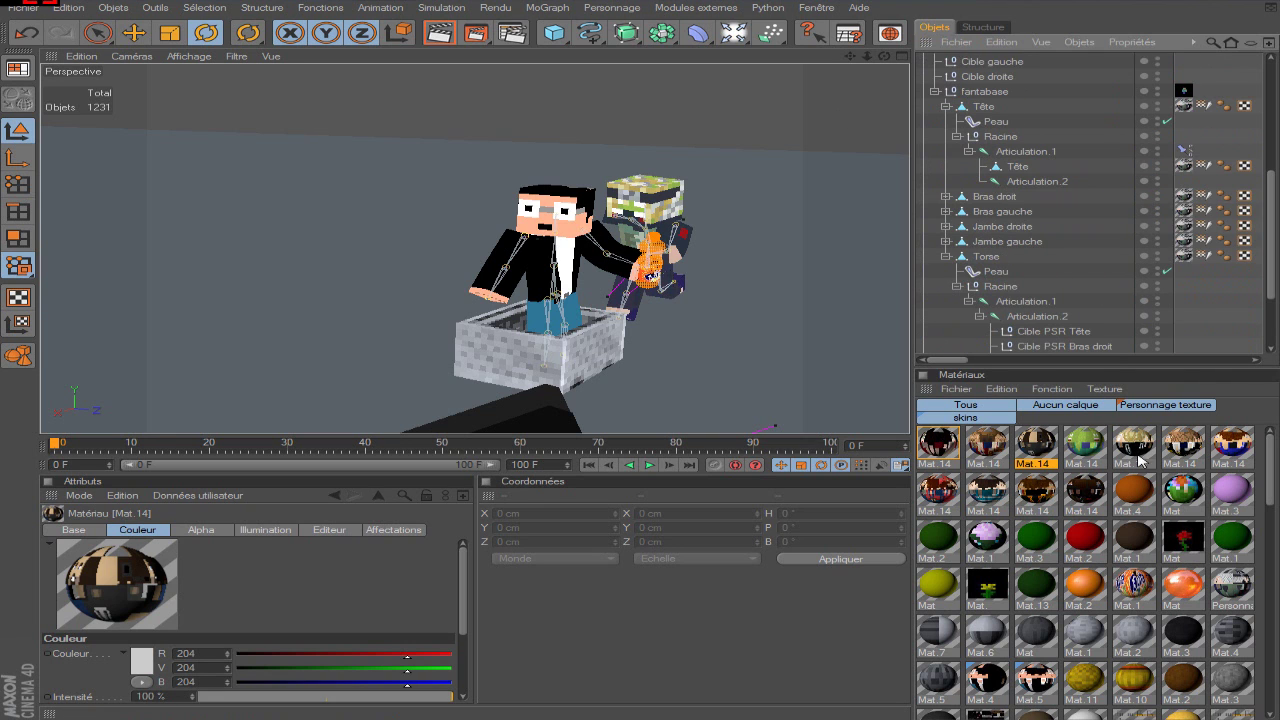
scroll(994, 73, "up", 1)
left_click(924, 92)
- Assign the blue and white Mat.14 skin to the body parts of poursuite pierre
left_click(924, 287)
left_click(934, 332)
scroll(1003, 177, "down", 6)
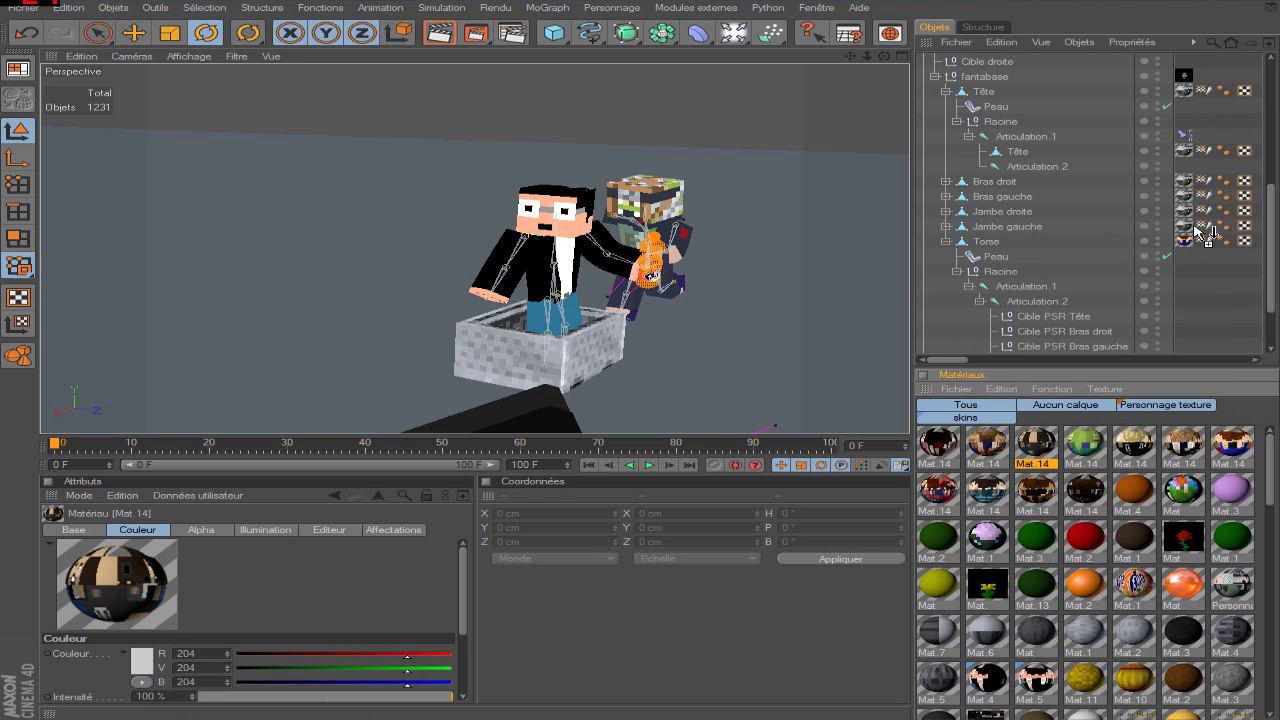
scroll(937, 76, "up", 1)
left_click(924, 77)
- Assign the red Mat.14 skin to the head, arms, legs and torso of poursuite seth
left_click(924, 302)
left_click(934, 347)
scroll(1003, 300, "down", 6)
left_click_drag(938, 491, 1181, 256)
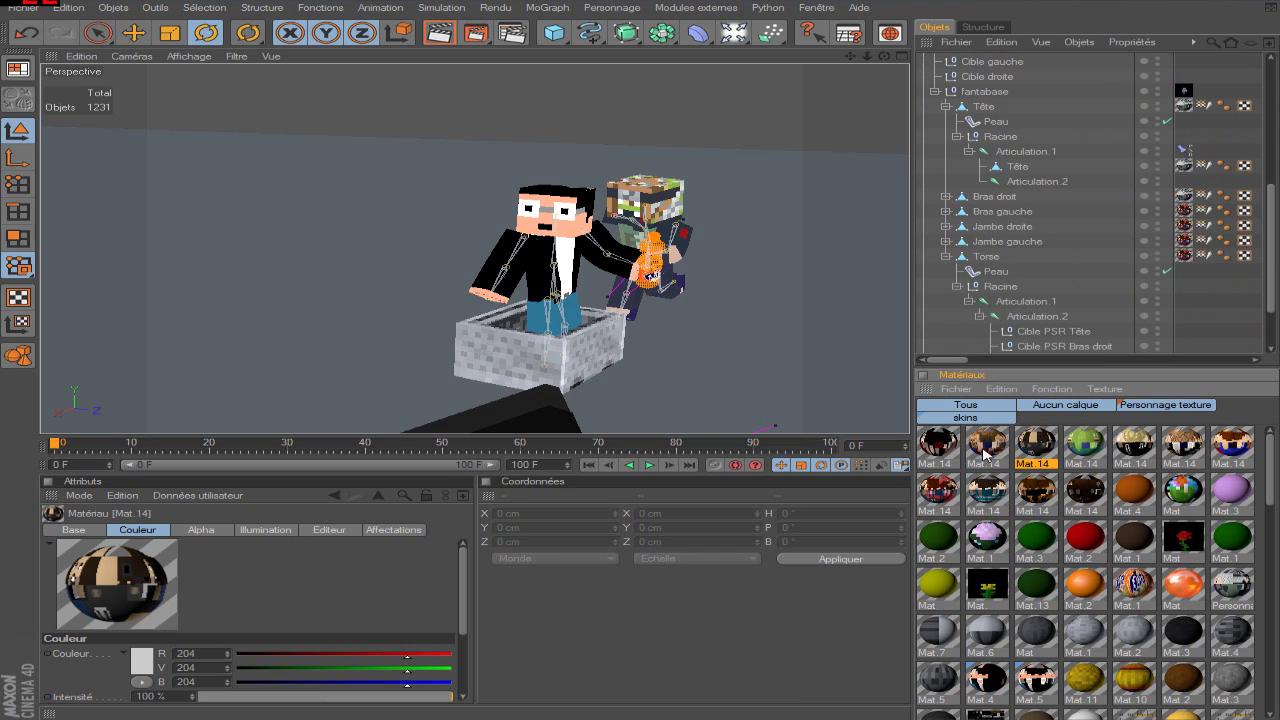
scroll(937, 91, "up", 1)
left_click(924, 92)
- Assign the turquoise Mat.14 skin to the body parts of poursuite alamacow
left_click(924, 272)
left_click(934, 317)
scroll(1003, 300, "down", 4)
left_click_drag(987, 491, 1184, 156)
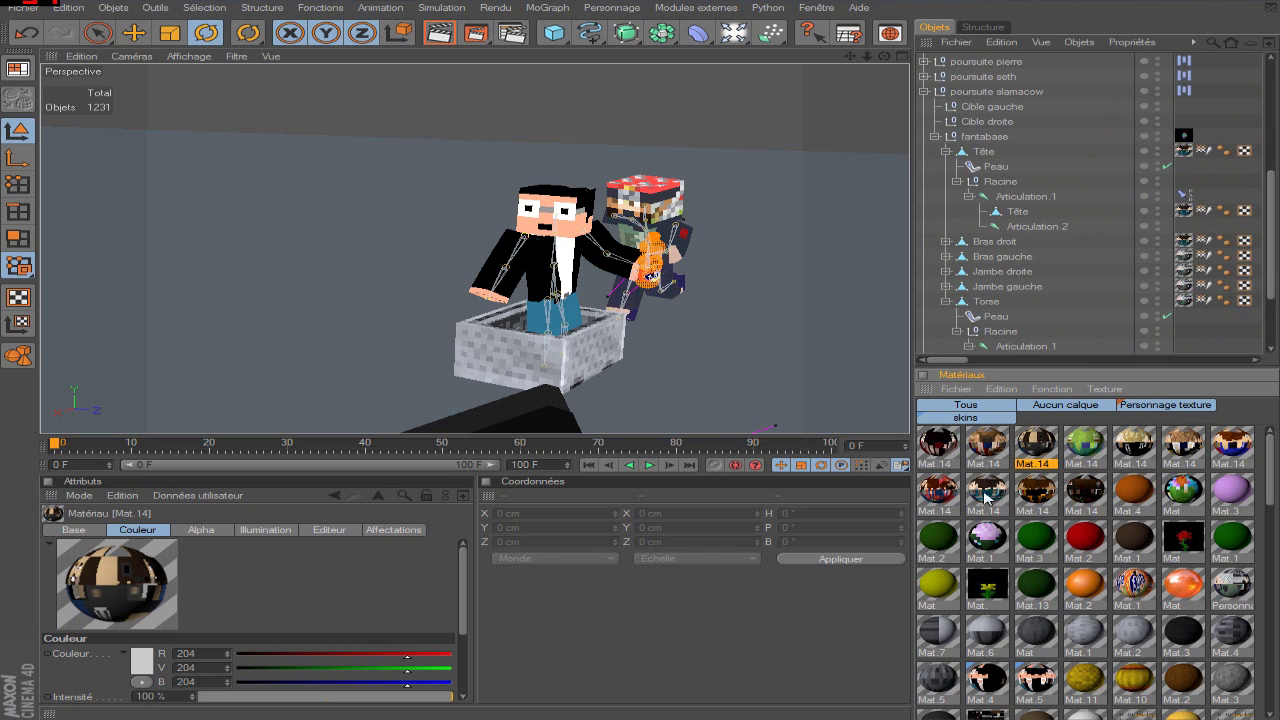
left_click(924, 92)
- Assign the orange-brown Mat.14 skin to the head, arms, legs and torso of poursuite unster
left_click(924, 287)
left_click(934, 332)
scroll(1003, 300, "down", 4)
left_click_drag(1035, 491, 1192, 204)
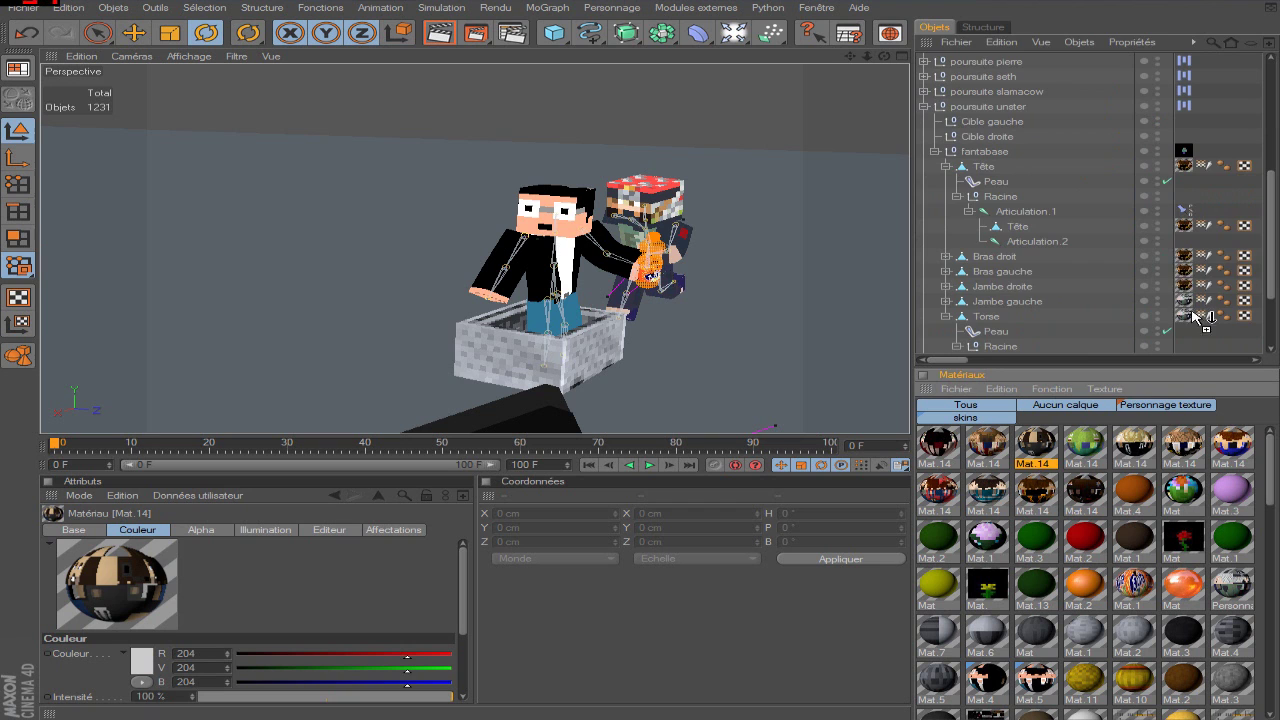
left_click_drag(1192, 315, 1184, 302)
left_click_drag(1037, 491, 1184, 316)
left_click(924, 107)
- Assign the last, dark Mat.14 skin to the body parts of poursuite zephir
left_click(924, 302)
left_click(934, 347)
scroll(1003, 300, "down", 5)
left_click_drag(1085, 491, 1184, 151)
left_click_drag(1184, 278, 1184, 272)
left_click(924, 92)
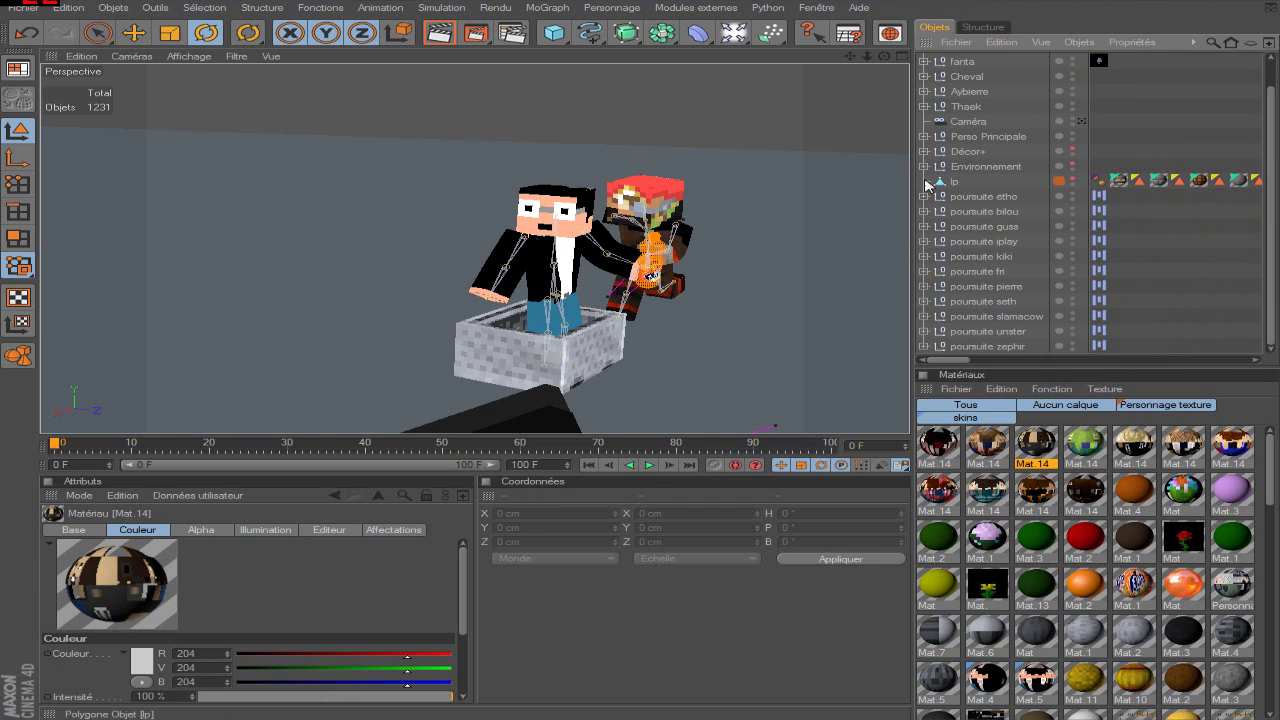
- Duplicate the poursuite etho group and rename the copy poursuite bob
left_click_drag(980, 197, 980, 204, "ctrl")
double_click(980, 212)
type("bob")
- Assign the second Mat.14 skin to the body parts of poursuite bob
left_click(924, 212)
left_click(934, 257)
left_click_drag(987, 443, 1184, 181)
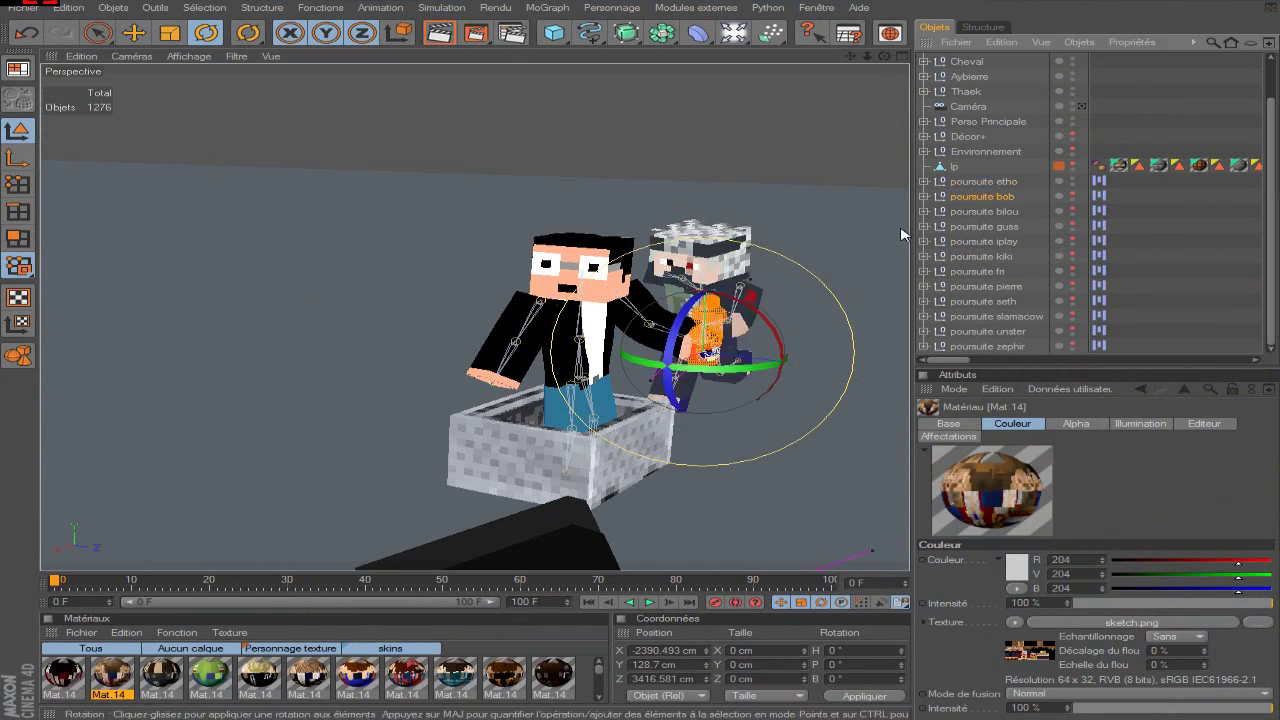
- Check poursuite bob's motion clip in the timeline, play the animation and render the active view of the chasers
left_click(983, 181)
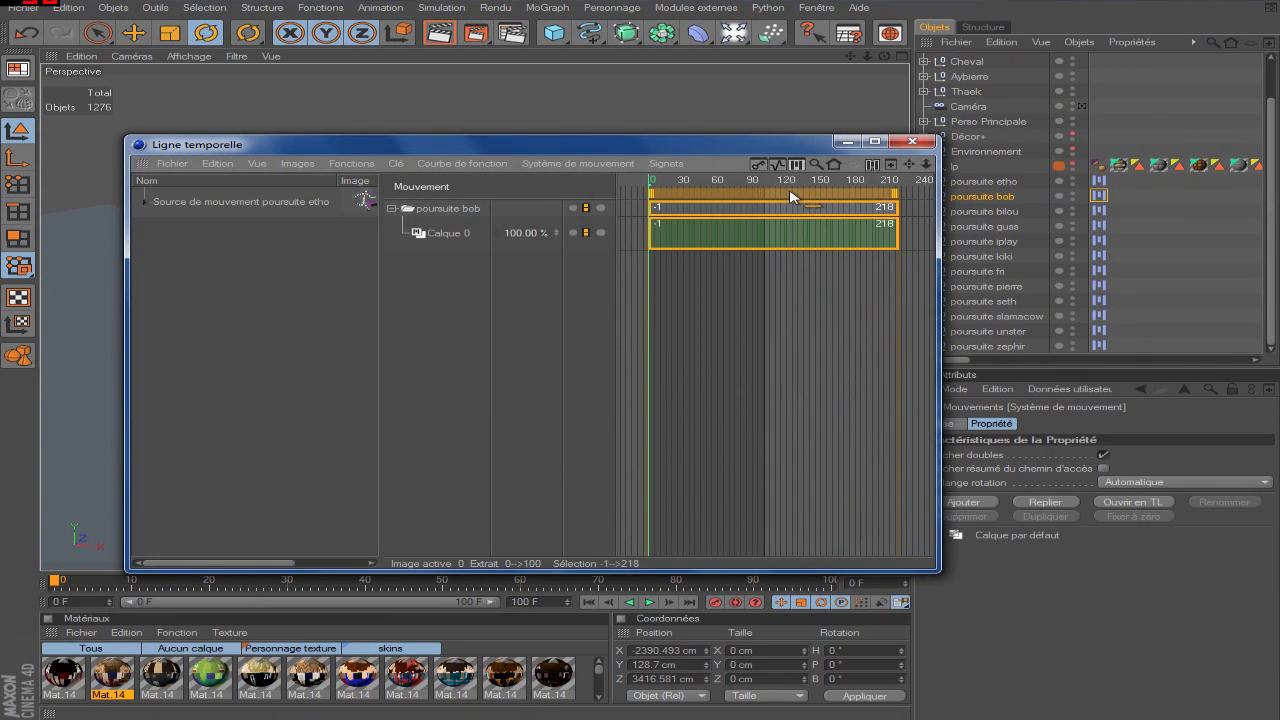
left_click(922, 143)
key("F8")
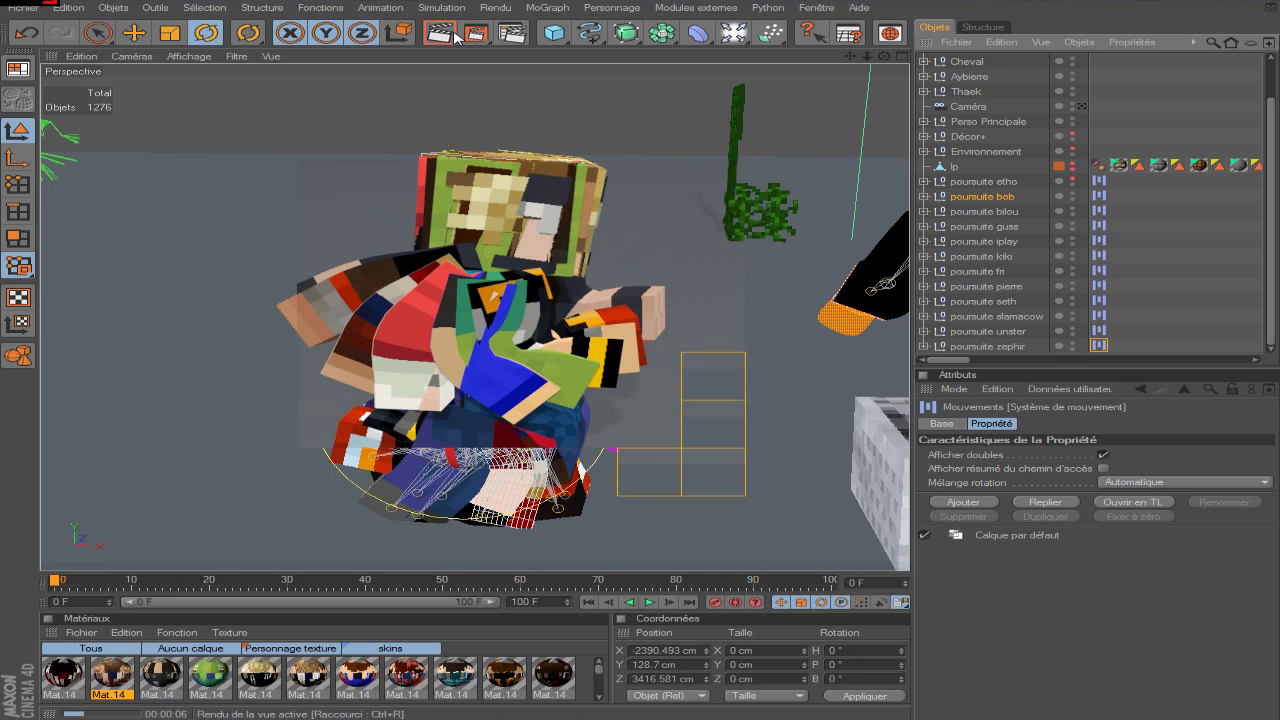
left_click(455, 37)
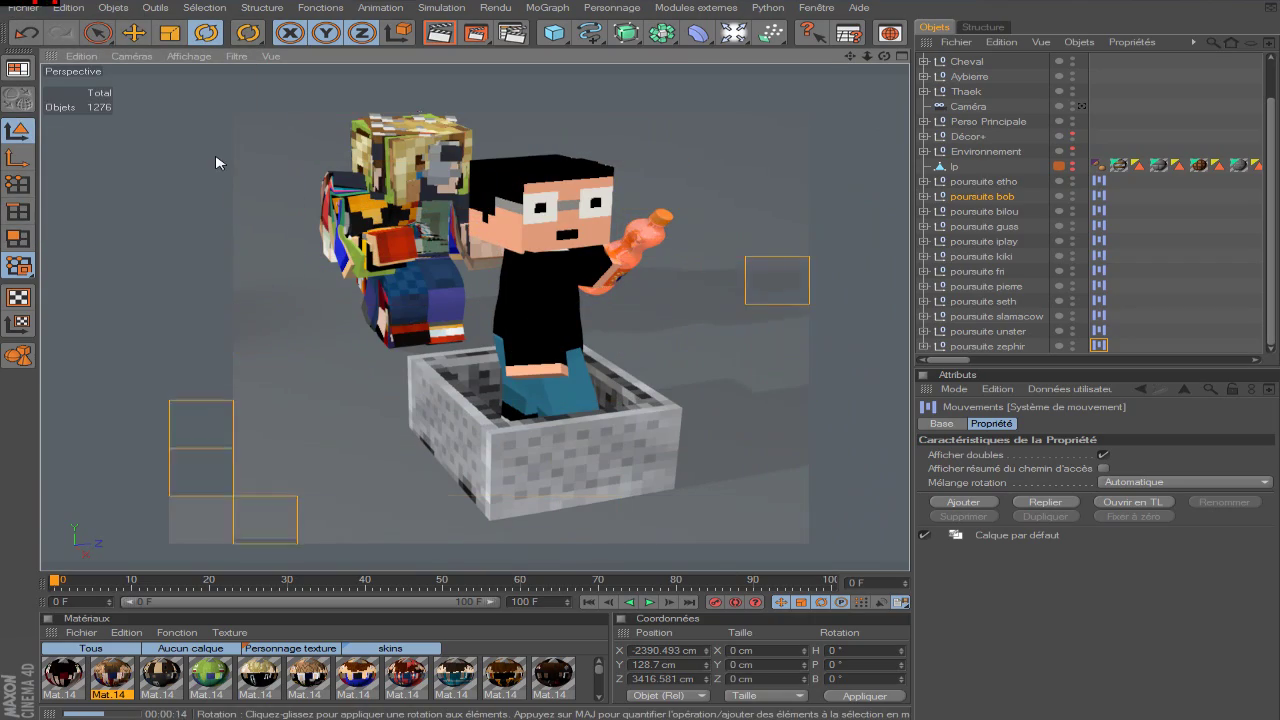
left_click(1175, 718)
right_click(1124, 634)
left_click(958, 499)
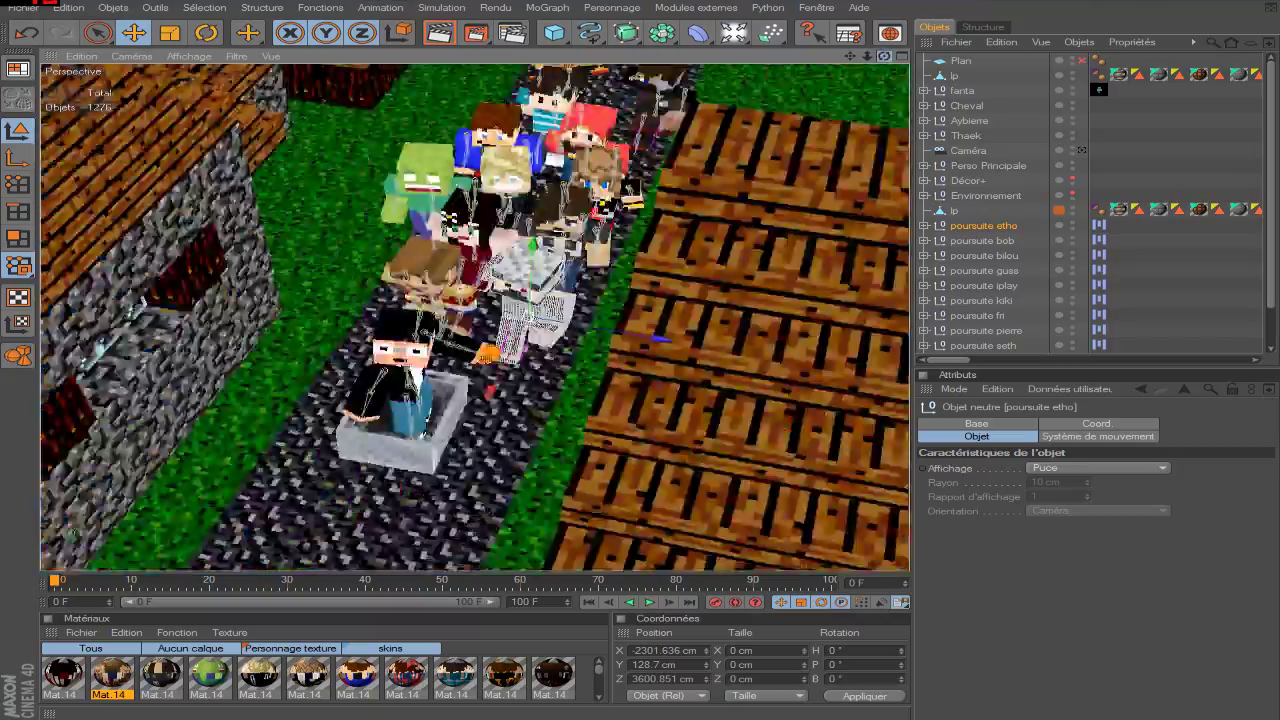
- Play back the chase and go through the chasers' motion systems, including those of poursuite seth, etho and kiki
left_click(649, 603)
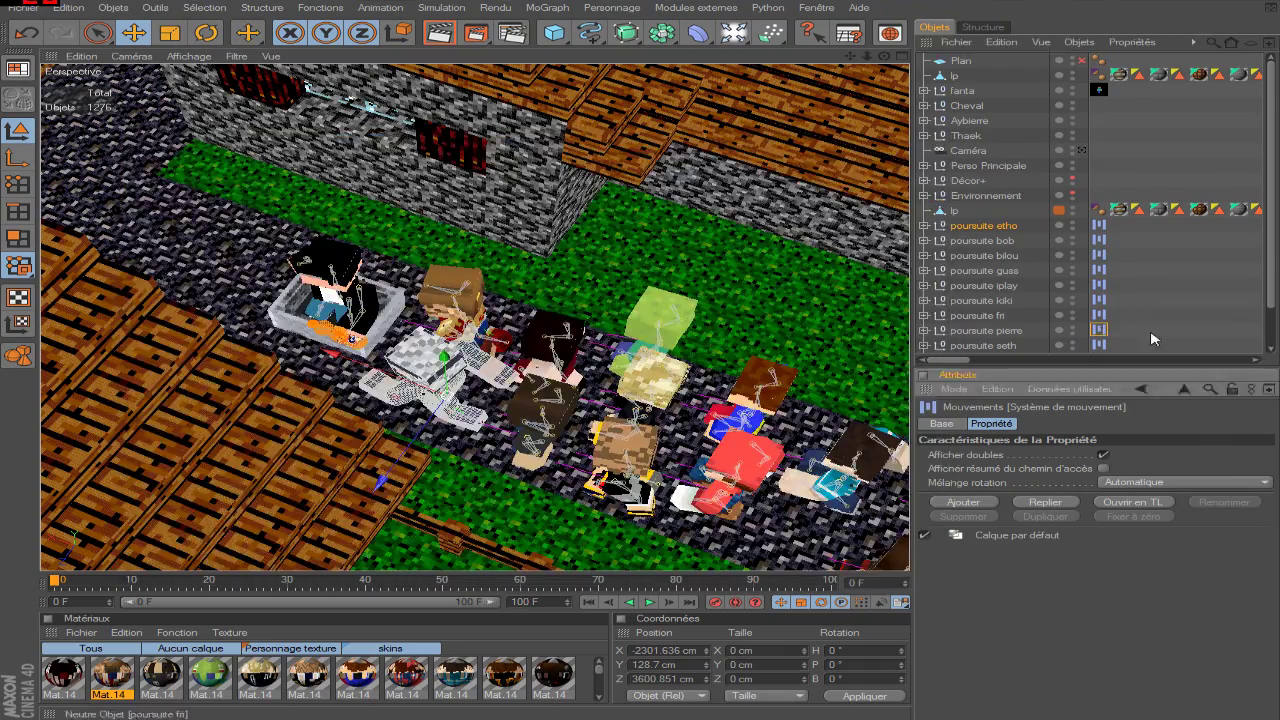
double_click(1099, 345)
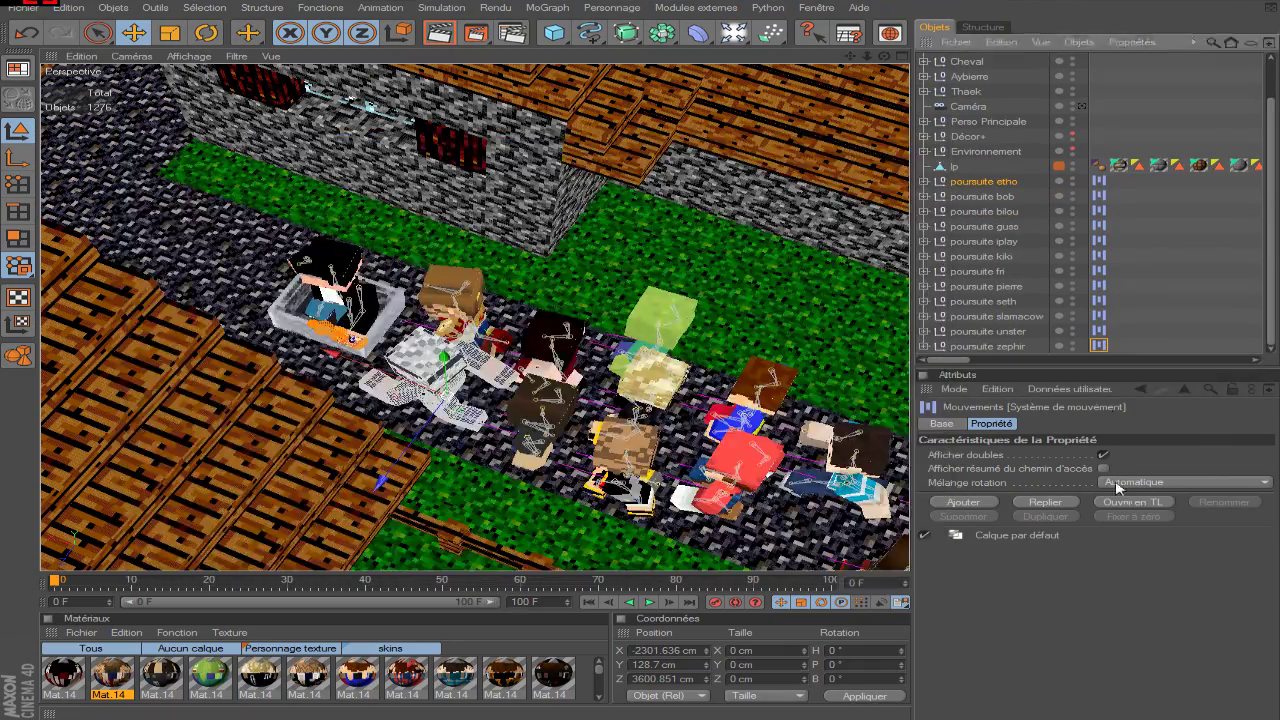
left_click(625, 603)
double_click(1099, 181)
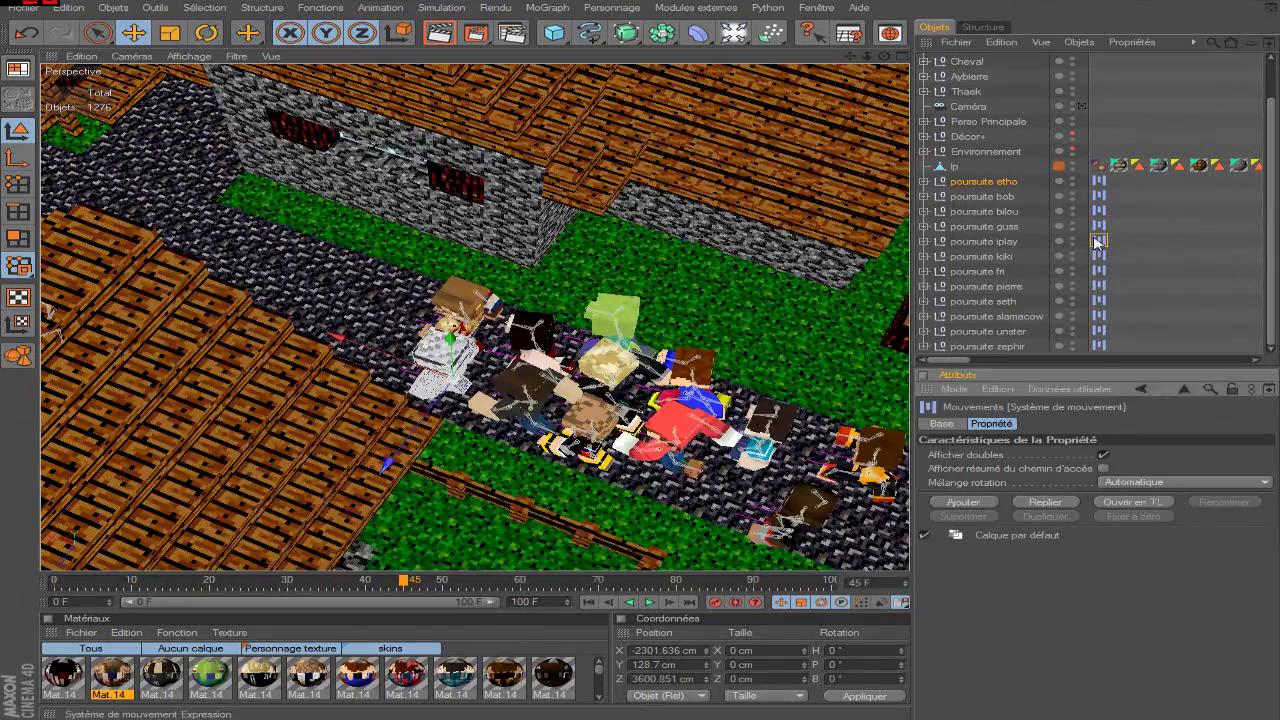
double_click(1099, 256)
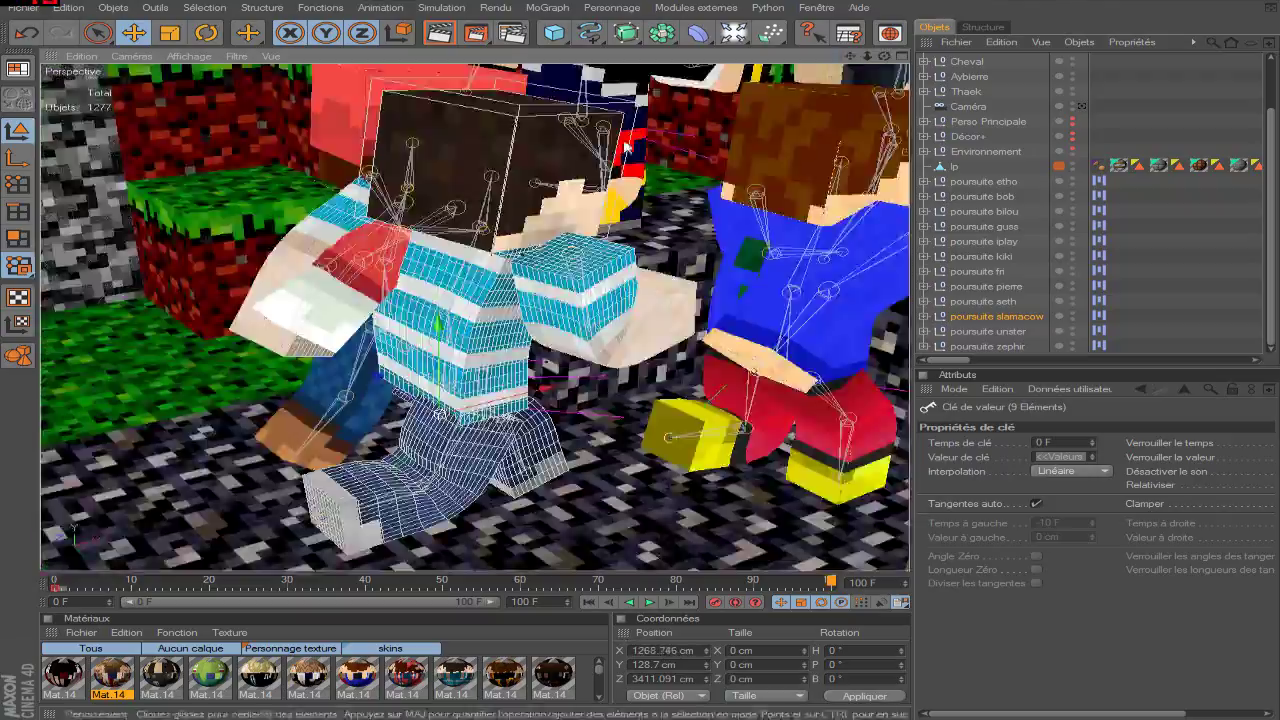
- Select the Perso Principale group in the scene
left_click_drag(884, 56, 860, 110)
left_click_drag(560, 300, 490, 310)
left_click_drag(884, 56, 820, 30)
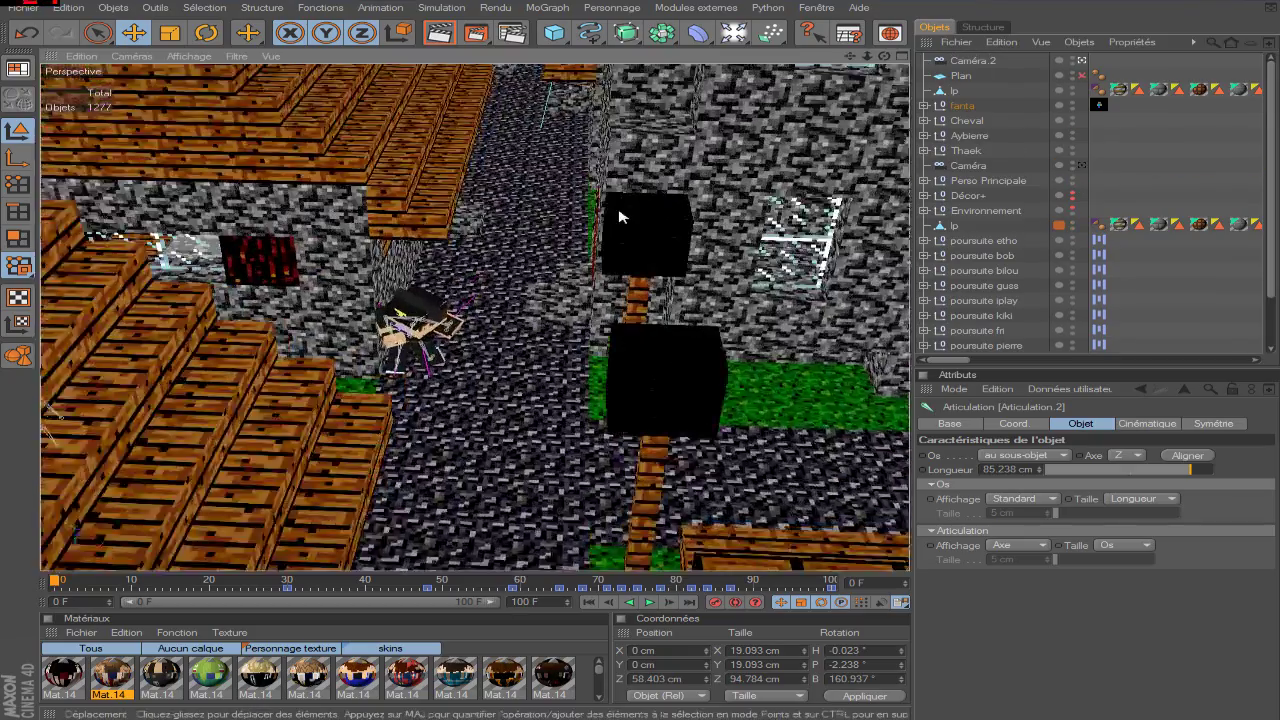
left_click(975, 181)
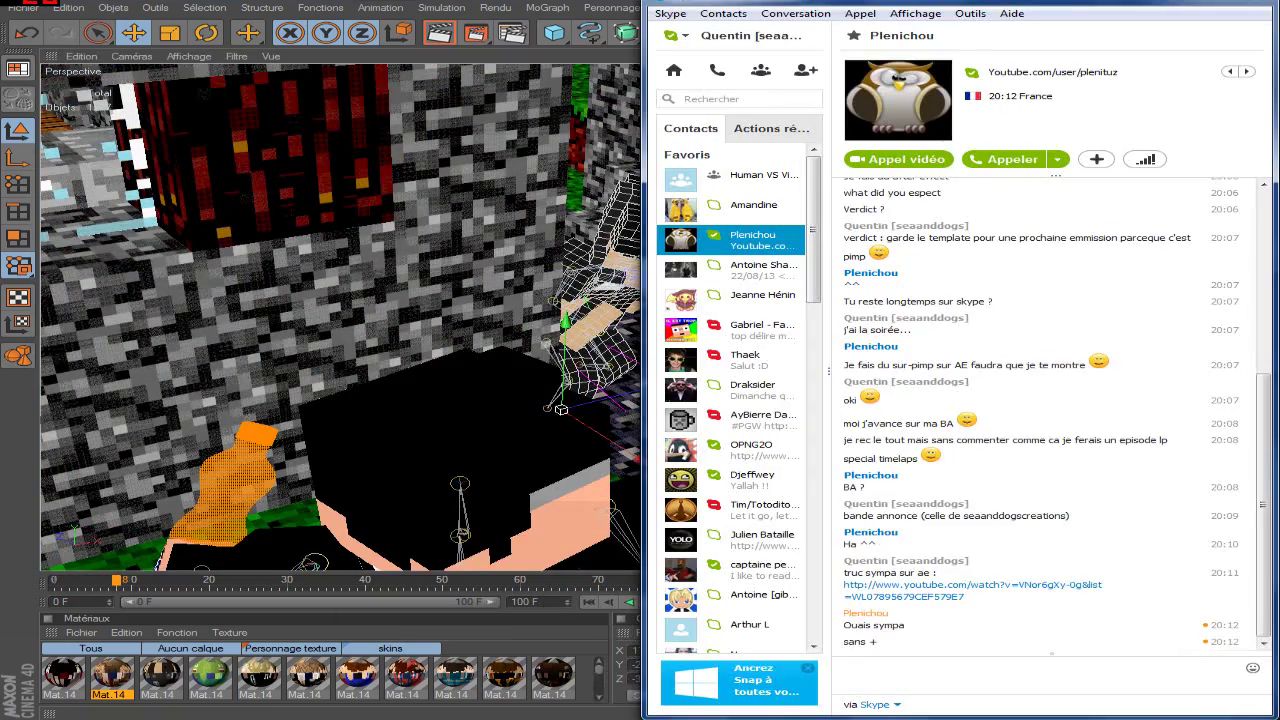
- Send the reply "ouaip..." in the open Skype conversation
type("ouaip...")
key("Return")
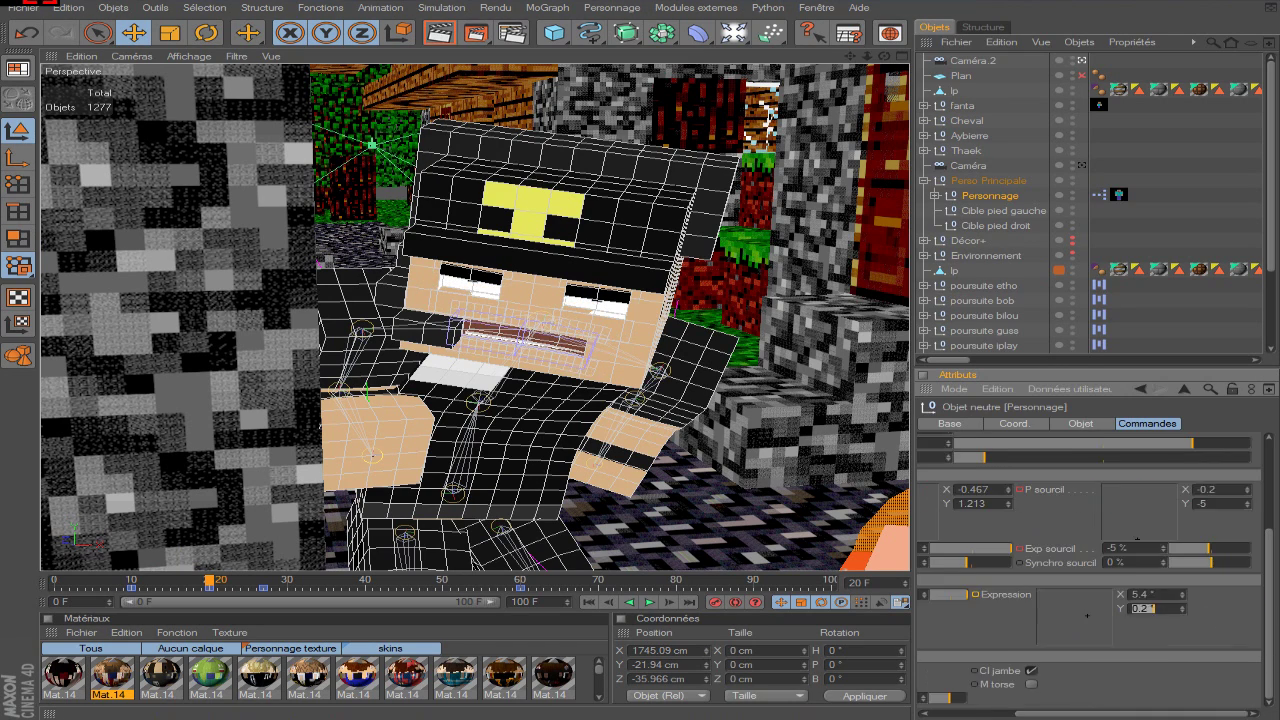
- Set Personnage's Exp sourcil to 1 %, P sourcil to 0.067 and 0.333 and Expression to 0° at frame 20, and play back the face
left_click_drag(1065, 714, 1153, 714)
double_click(1128, 548)
type("1")
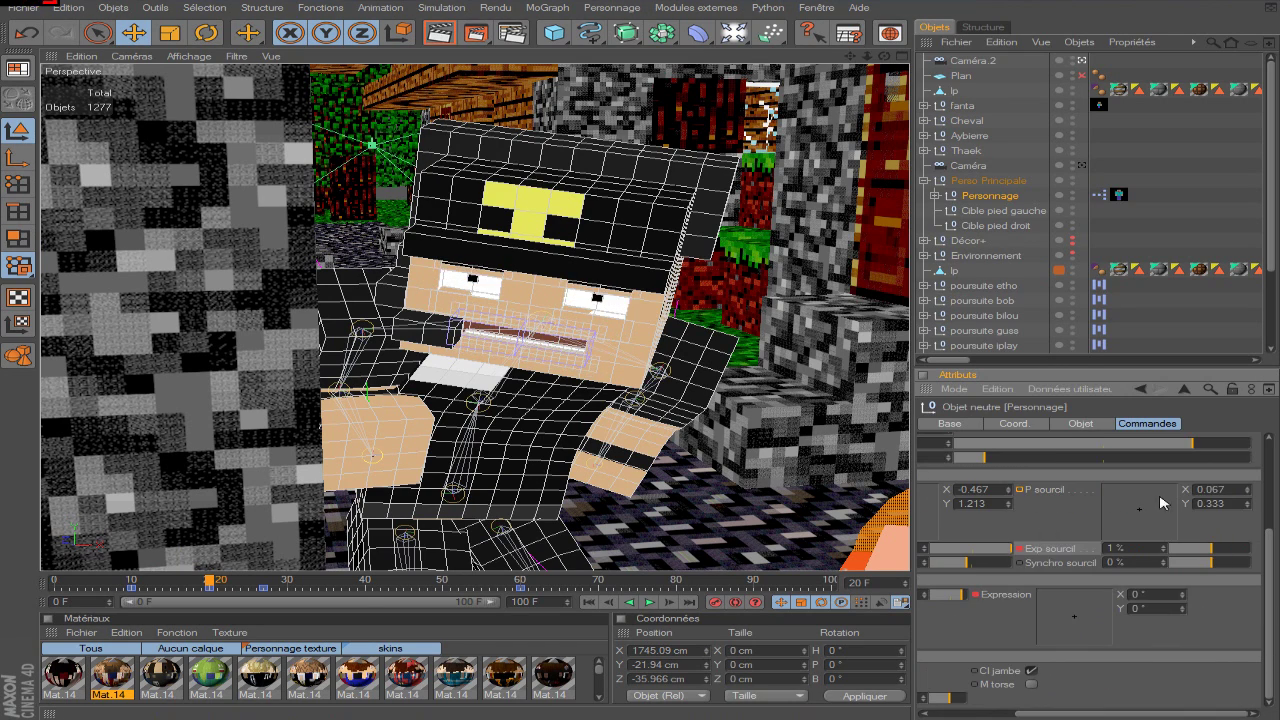
left_click(649, 602)
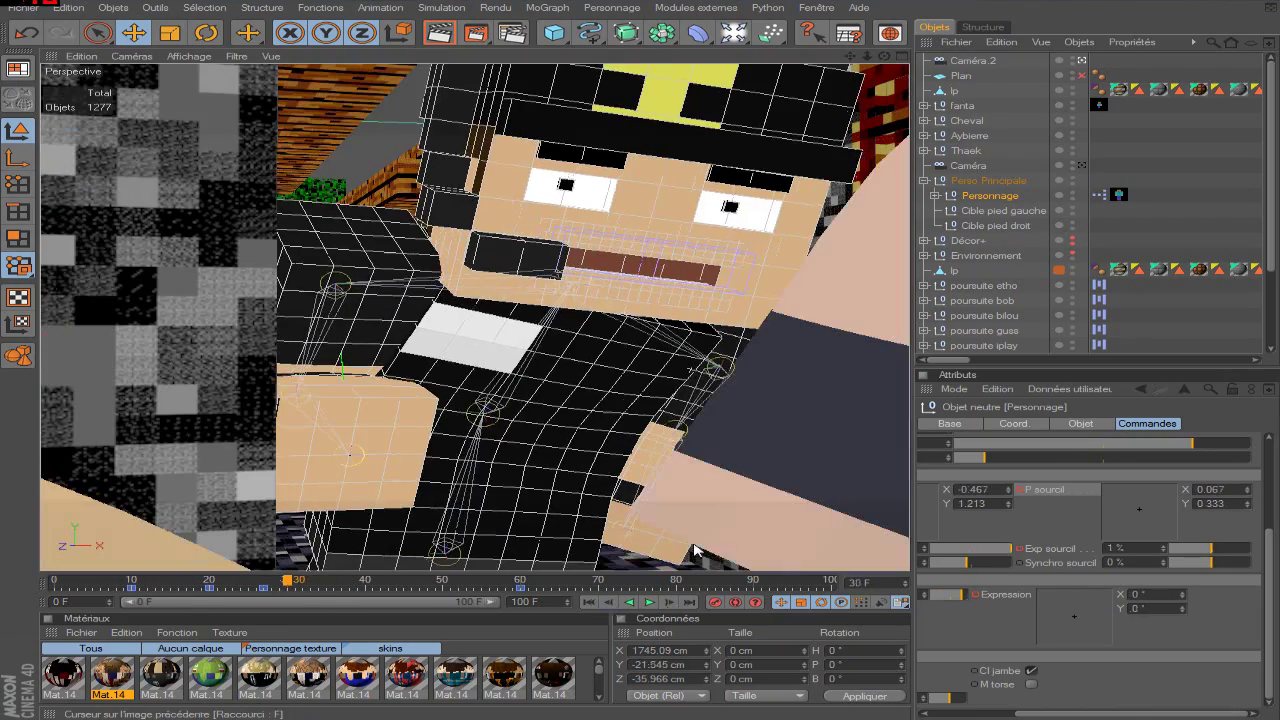
scroll(1027, 516, "left", 3)
left_click_drag(289, 594, 209, 590)
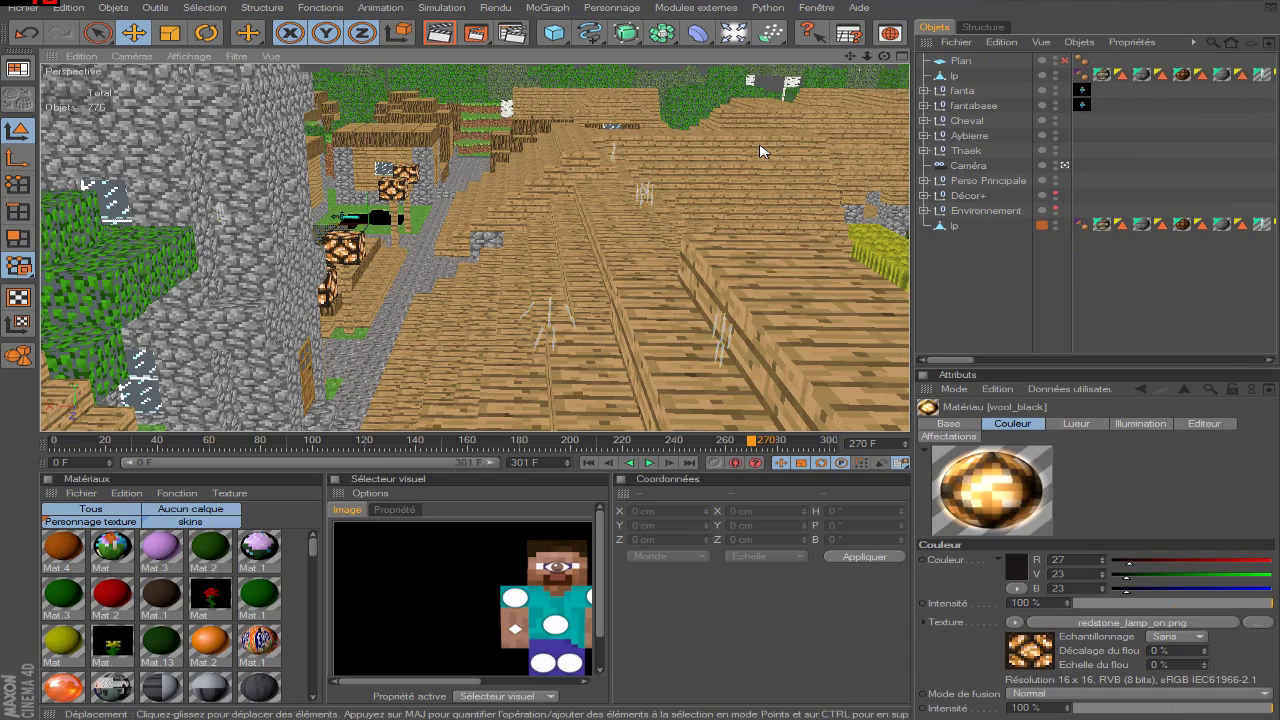
- Examine the village in the other scene, from the overall layout to the main character's place in the street around frame 248
scroll(763, 152, "down", 10)
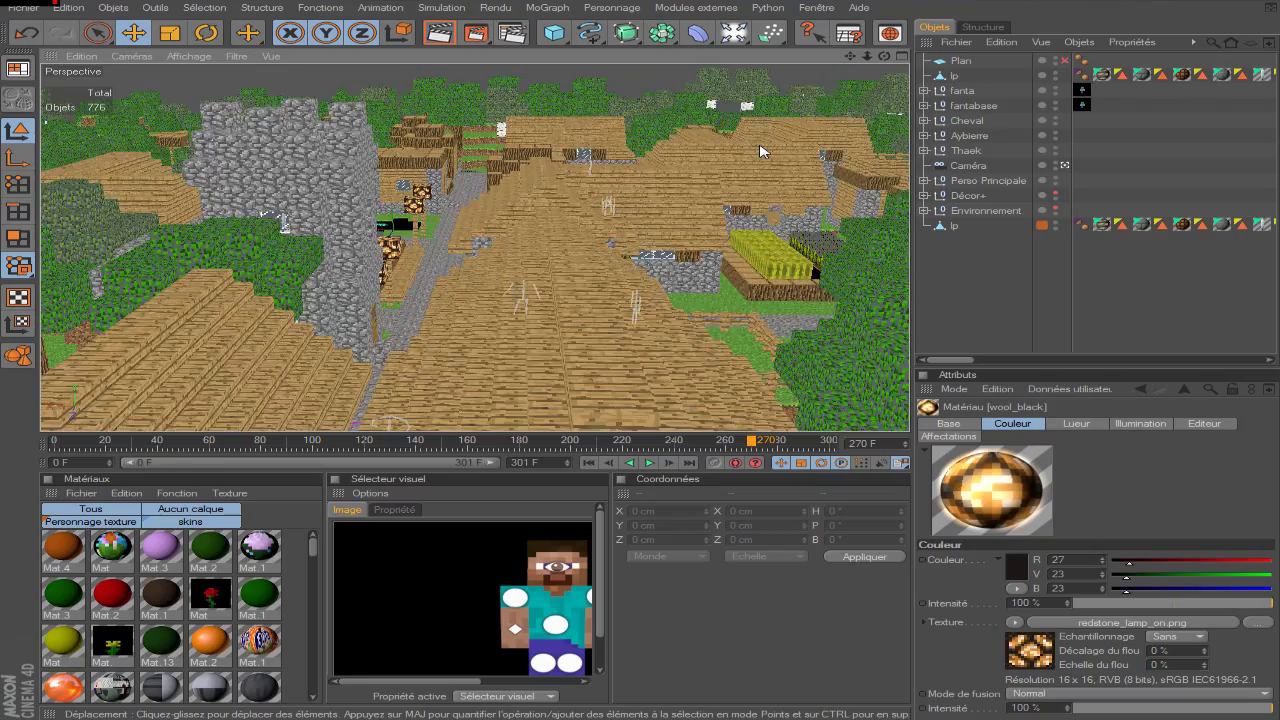
scroll(763, 152, "up", 9)
scroll(763, 152, "up", 6)
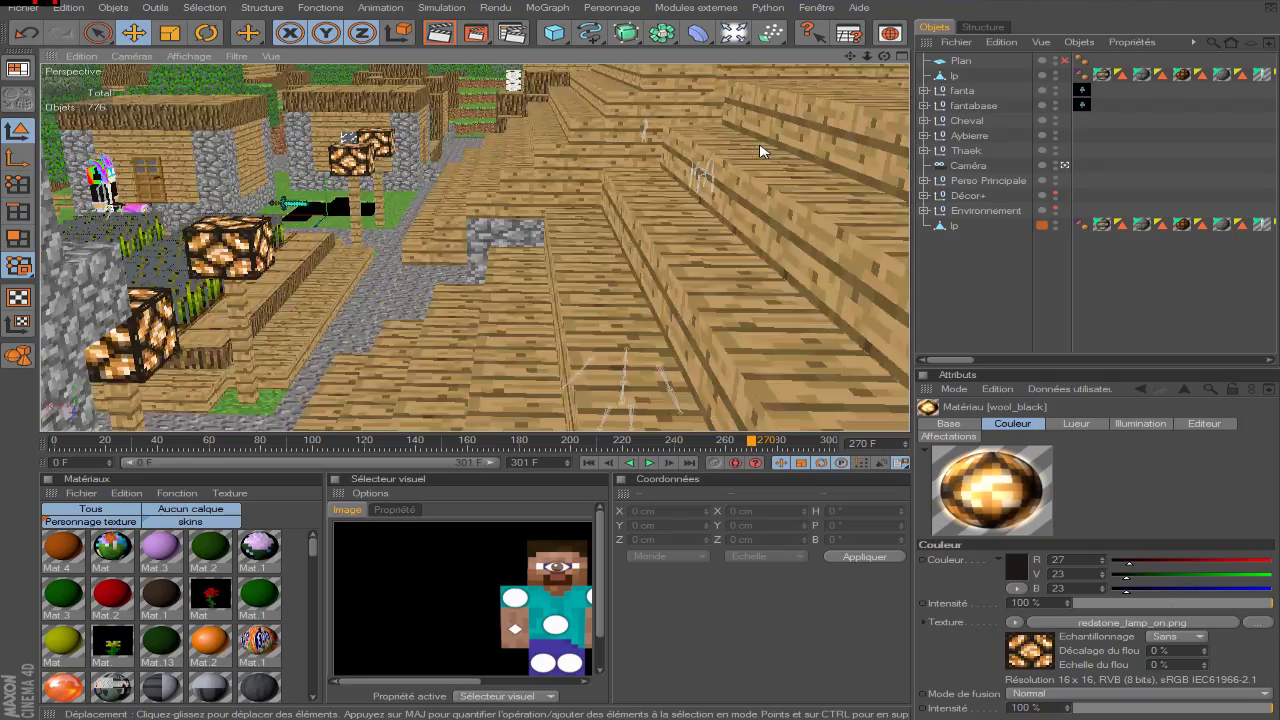
scroll(760, 151, "down", 10)
scroll(773, 147, "down", 3)
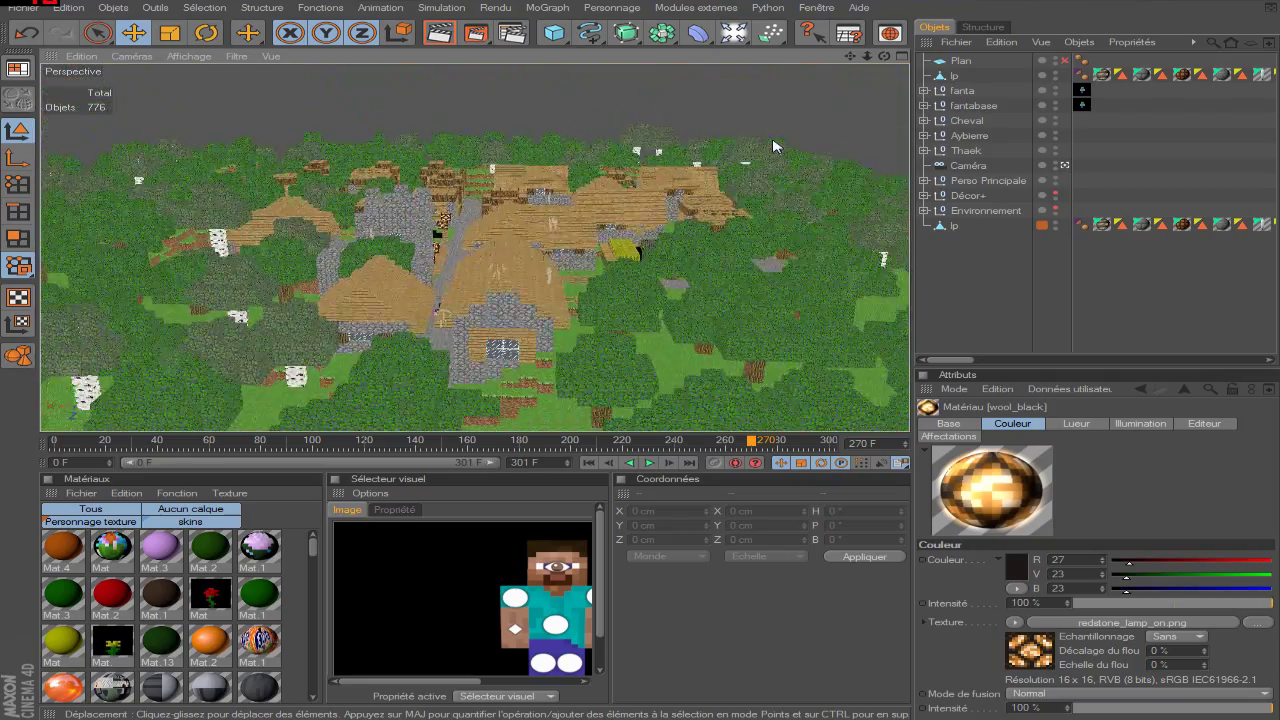
scroll(776, 146, "up", 8)
mouse_move(850, 57)
left_mouse_down()
mouse_move(862, 22)
mouse_move(850, 62)
left_mouse_up()
left_click_drag(410, 444, 499, 446)
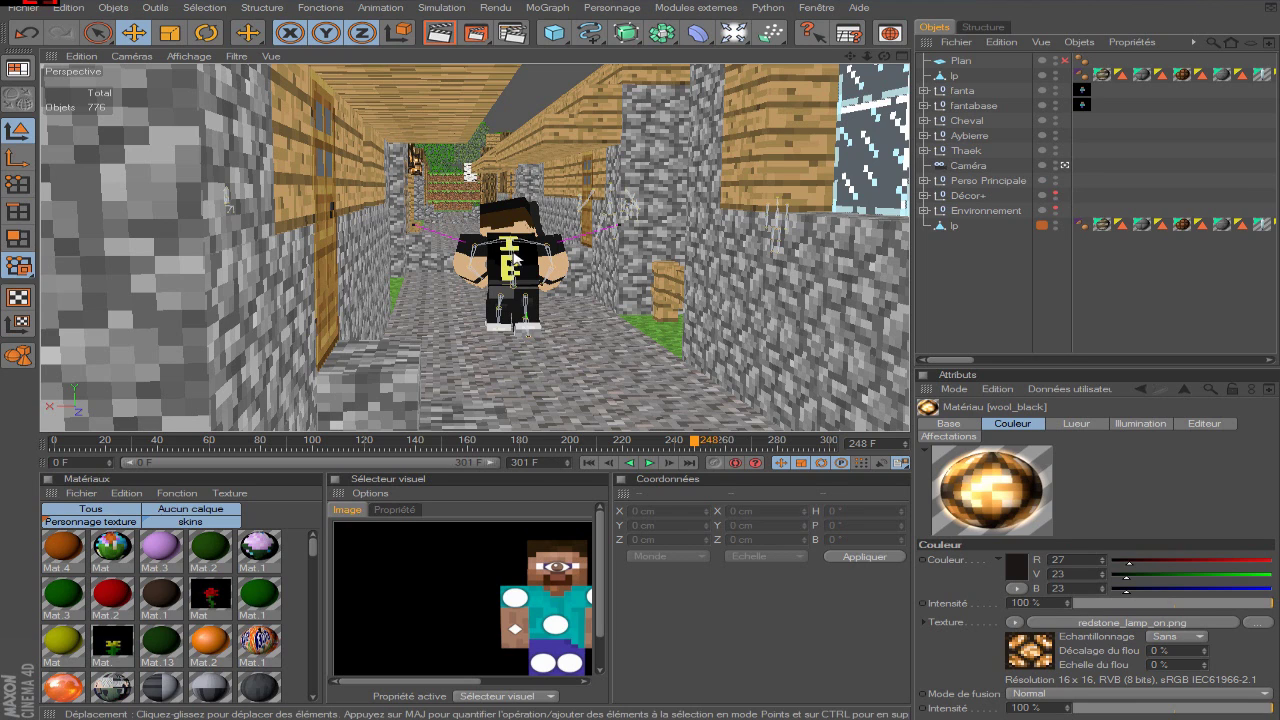
- Switch back to the chase scene, collapse the Environnement group and select Personnage inside Perso Principale
left_click(817, 14)
left_click(840, 403)
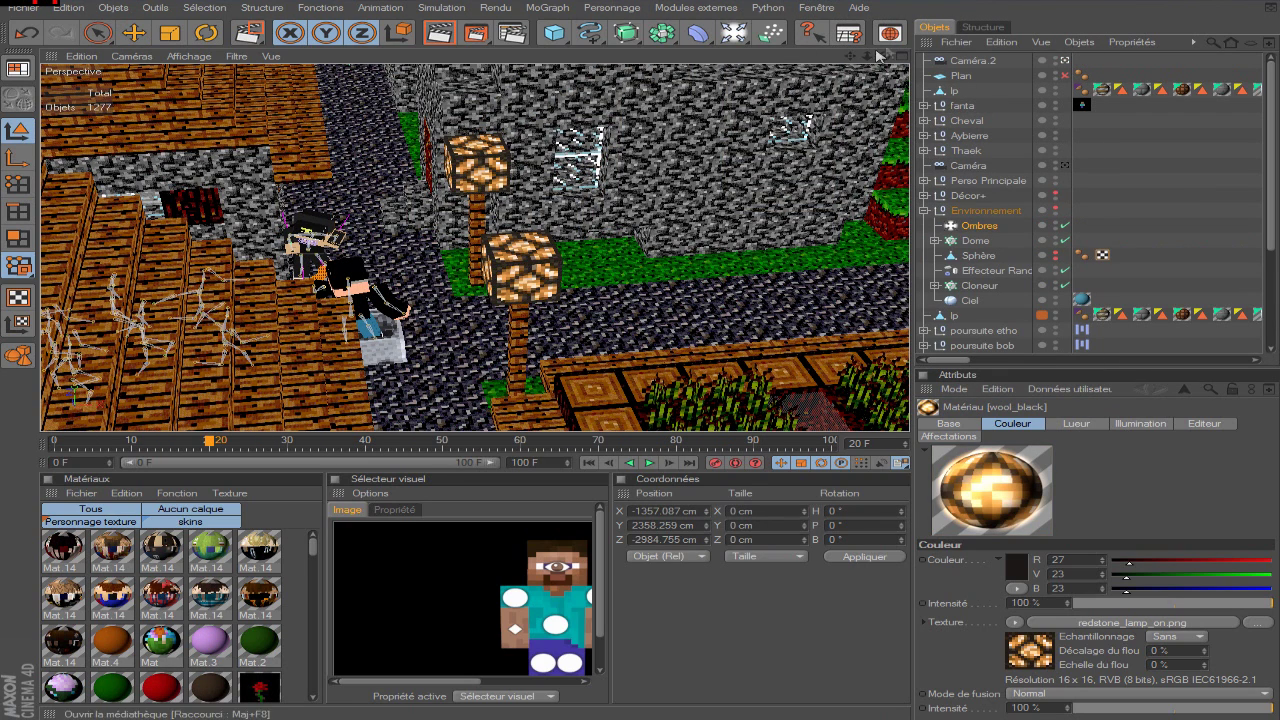
left_click_drag(849, 57, 960, 178)
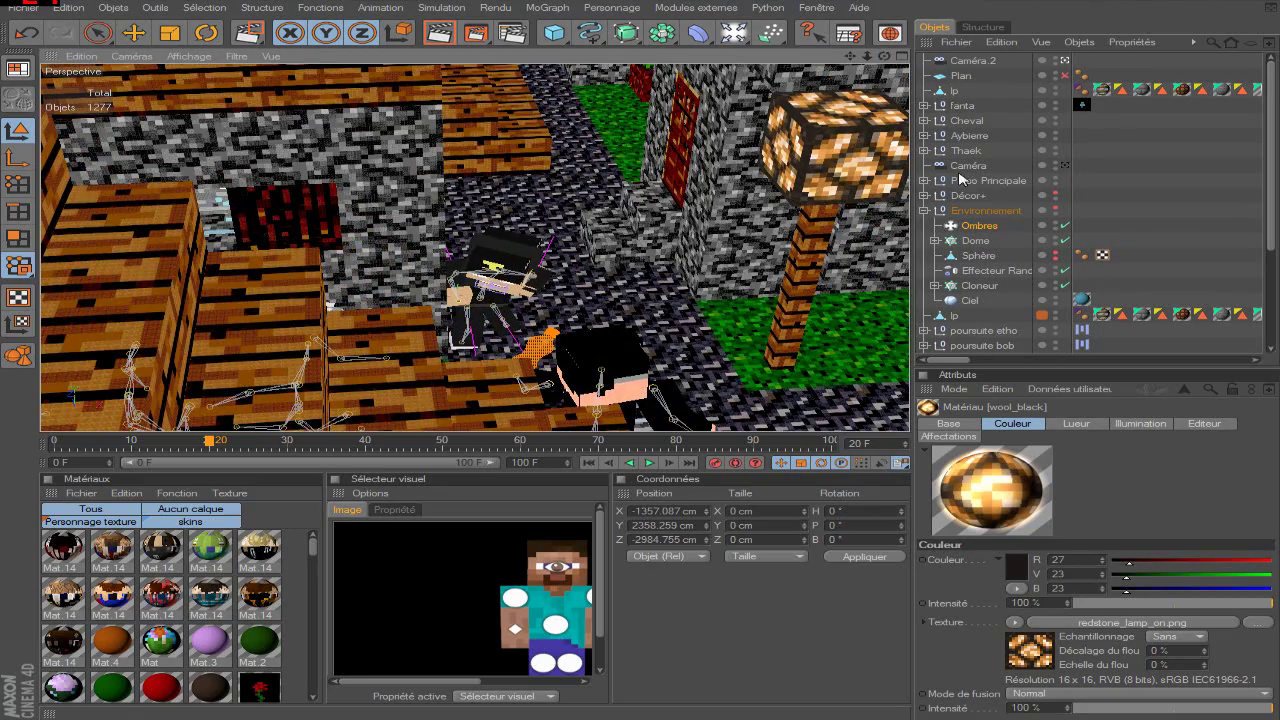
left_click(924, 211)
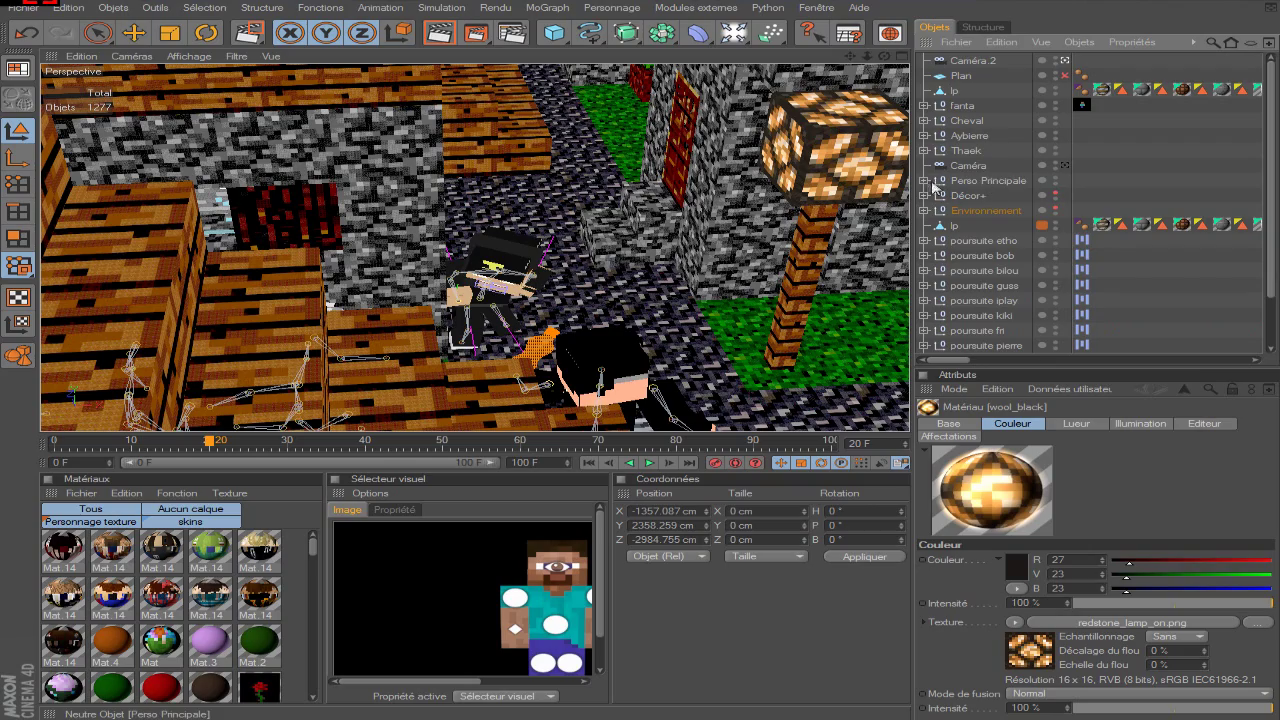
left_click(952, 197)
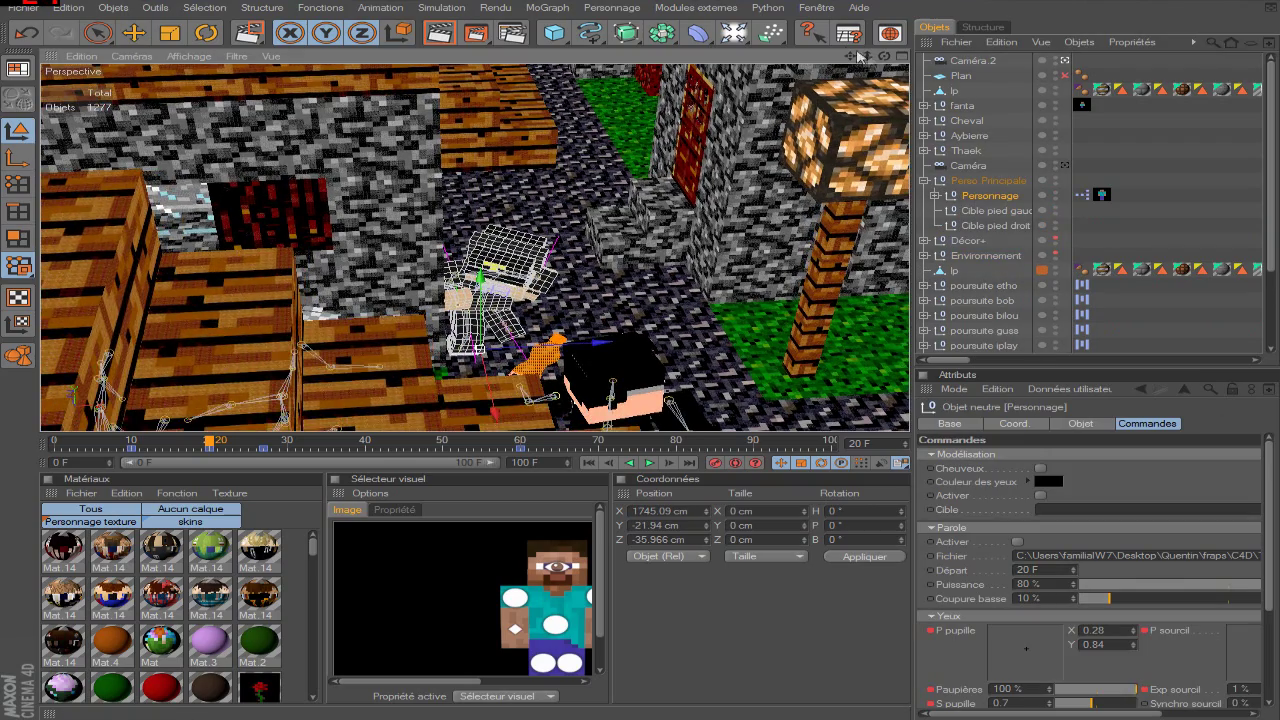
- Examine the minecart rider, the main character and the chasing crowd from several angles around frame 16
left_click_drag(884, 57, 797, 118)
left_click(98, 33)
left_click_drag(850, 57, 115, 432)
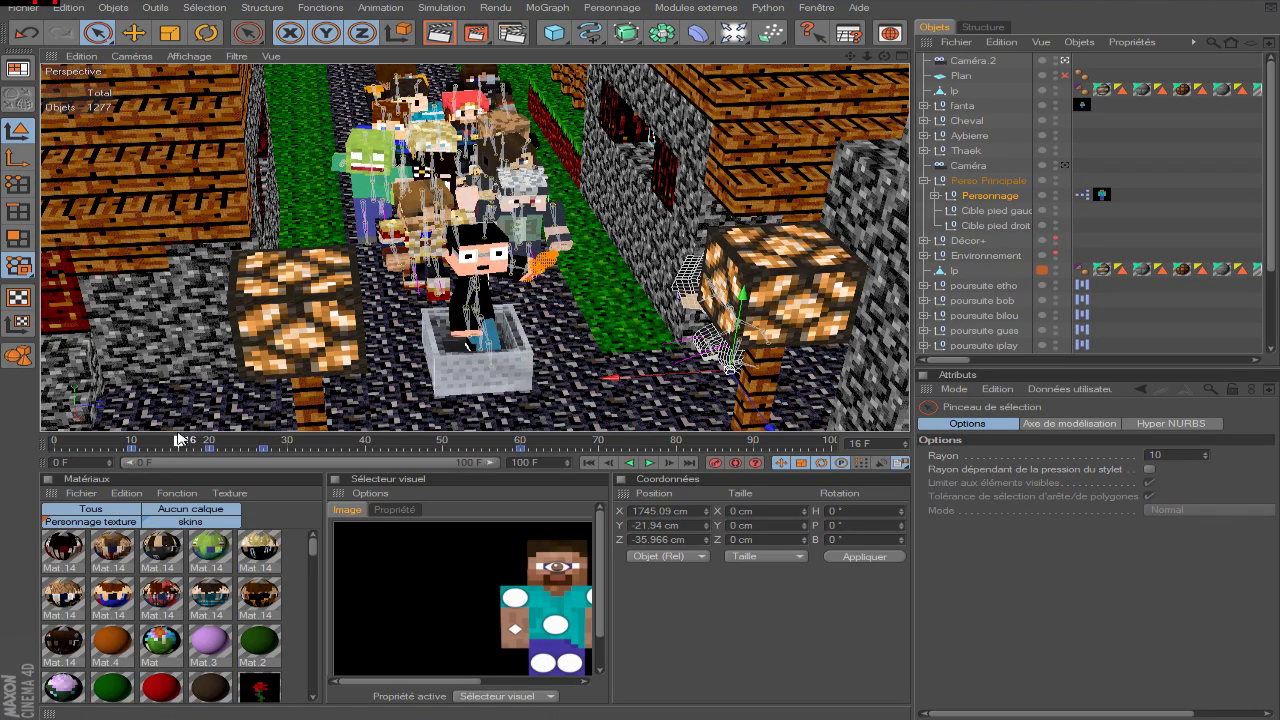
scroll(467, 177, "down", 4)
scroll(467, 177, "up", 3)
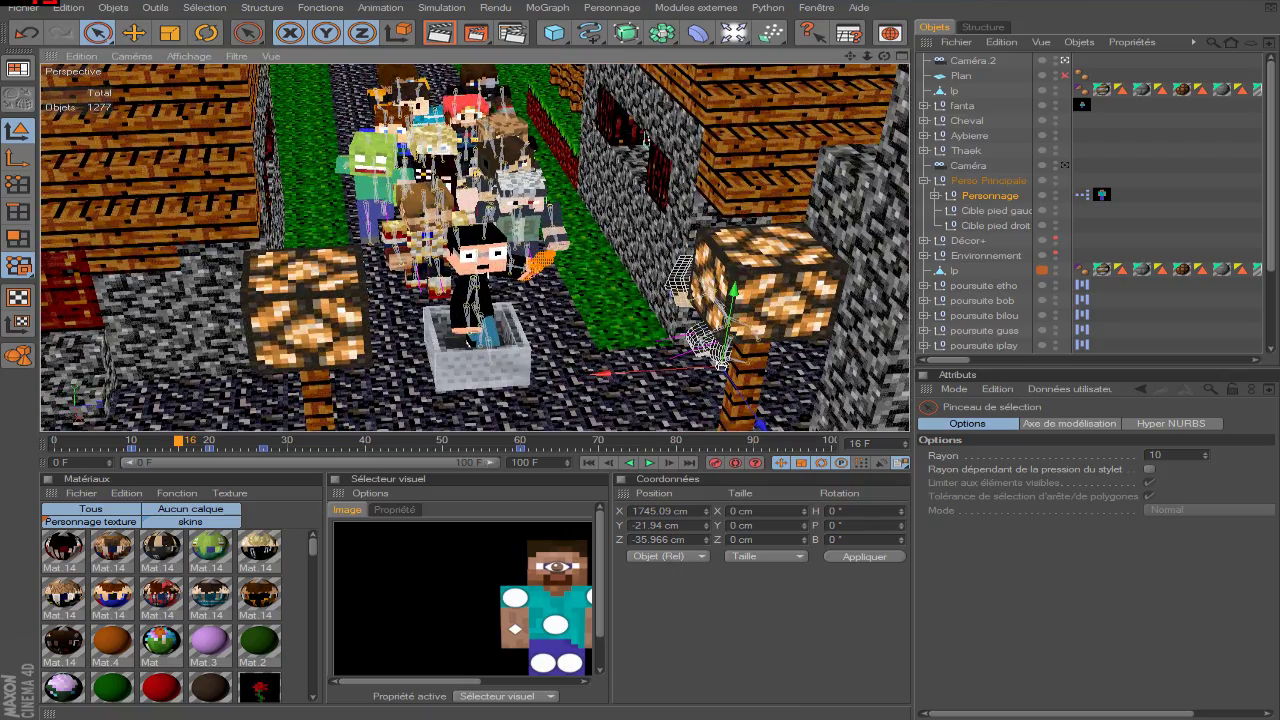
left_click_drag(884, 56, 800, 52)
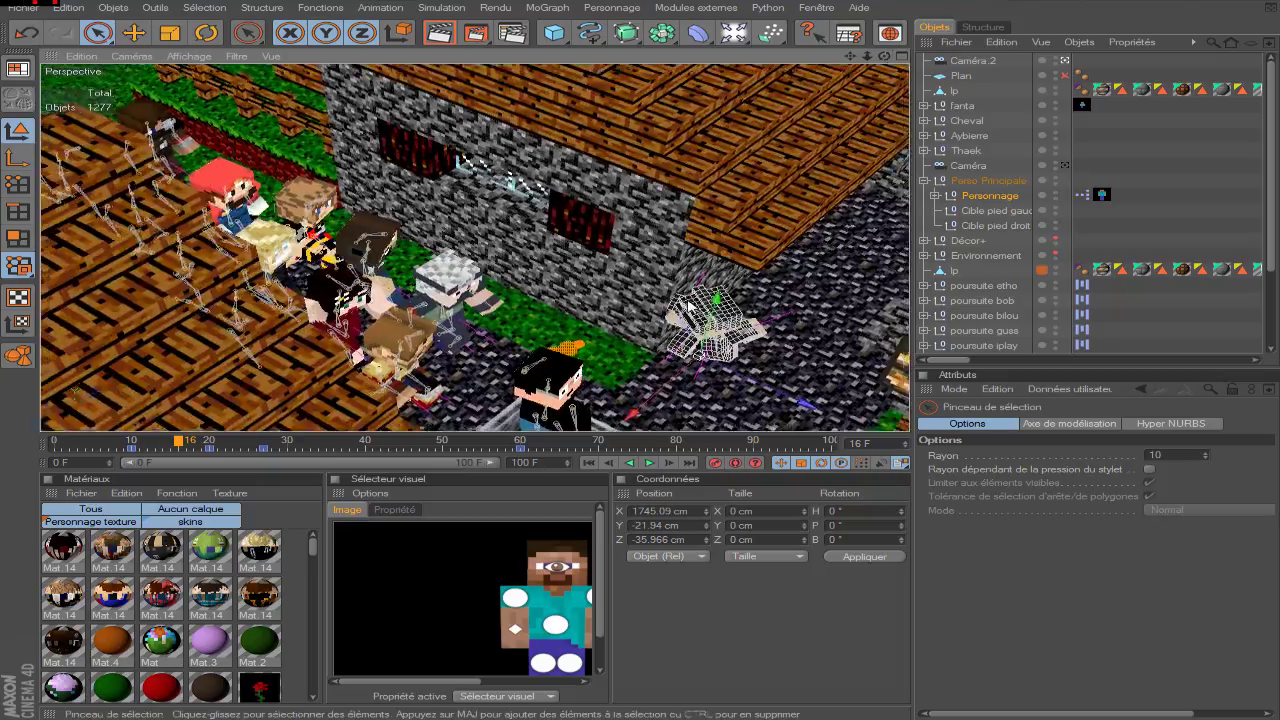
scroll(688, 305, "down", 10)
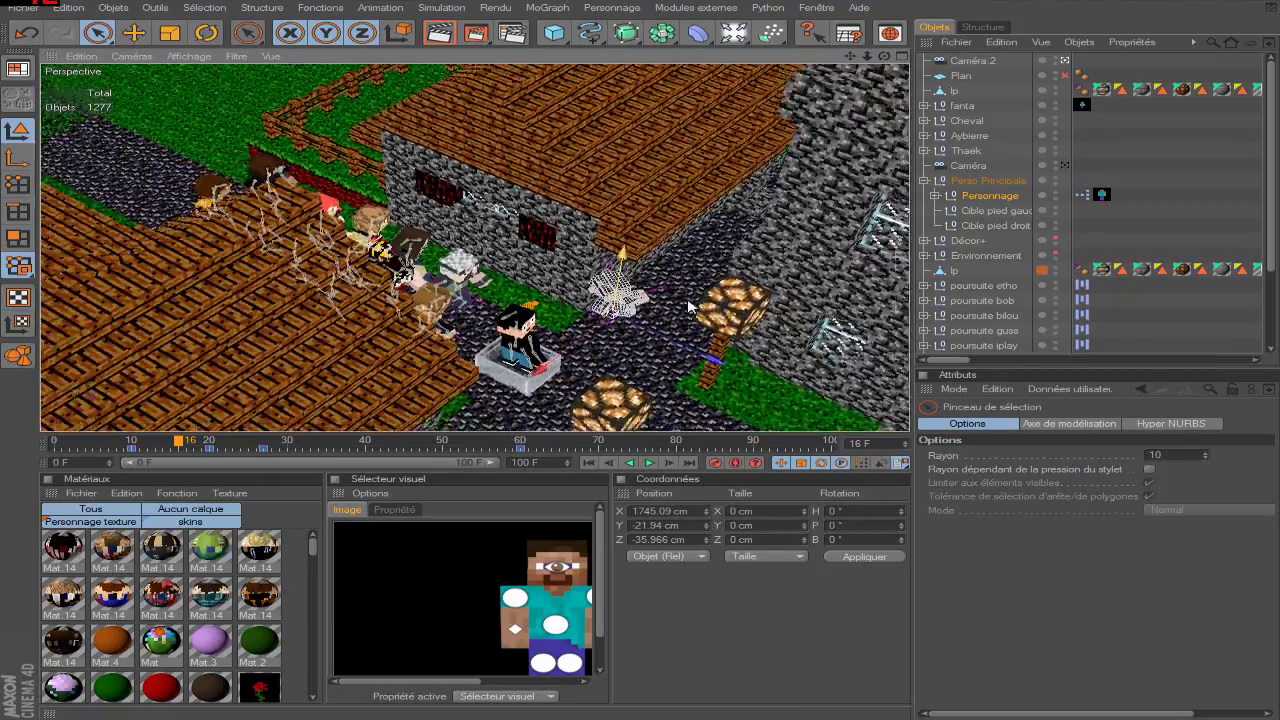
scroll(688, 305, "down", 3)
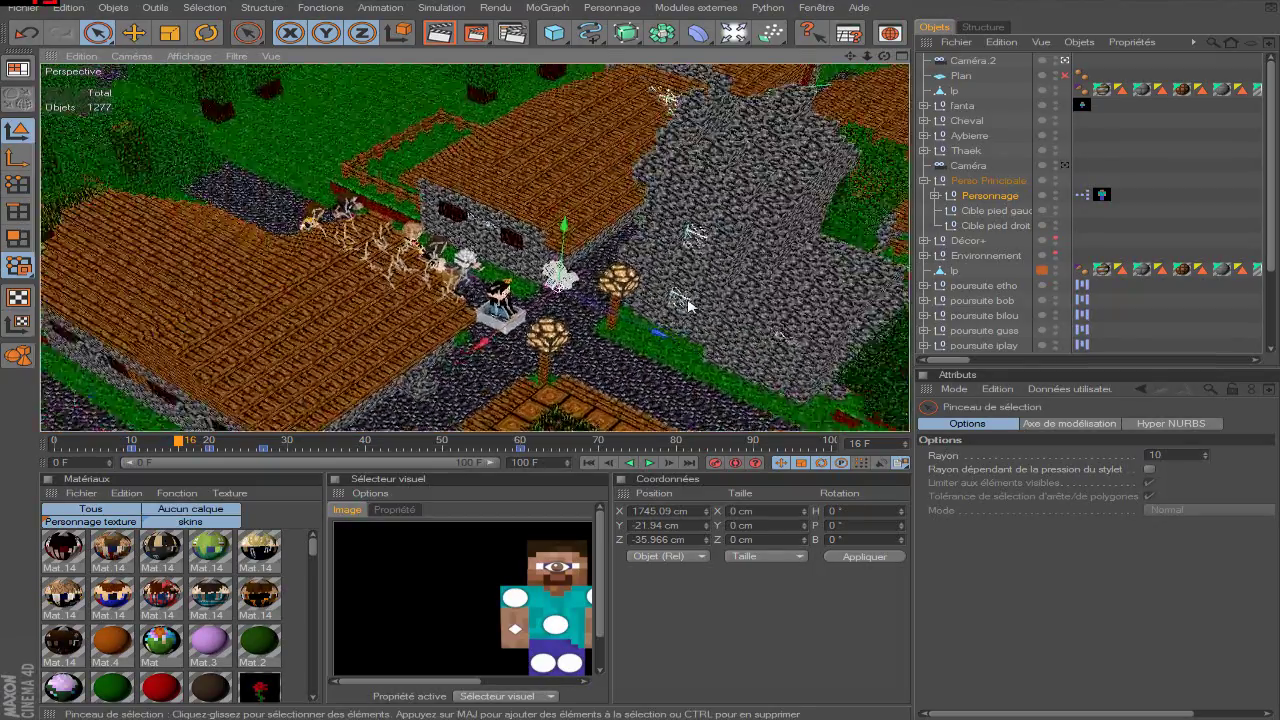
scroll(698, 305, "up", 10)
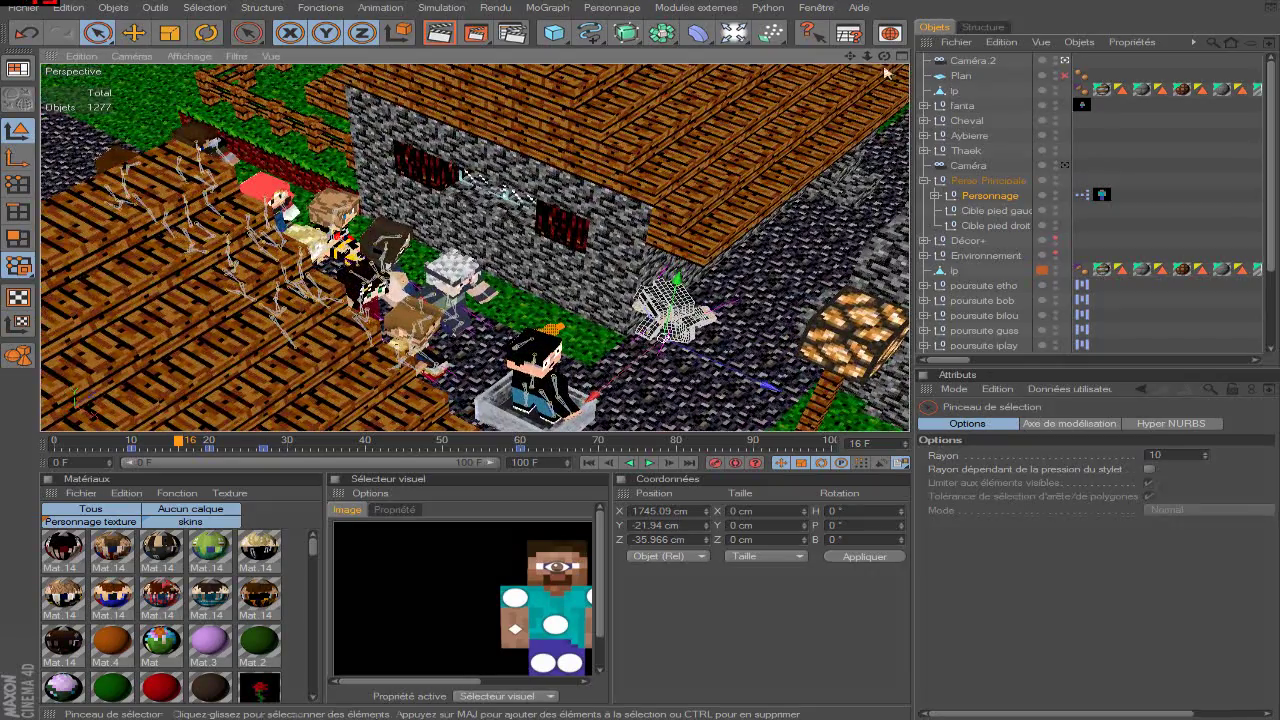
left_click_drag(852, 57, 778, 275)
scroll(688, 298, "up", 1)
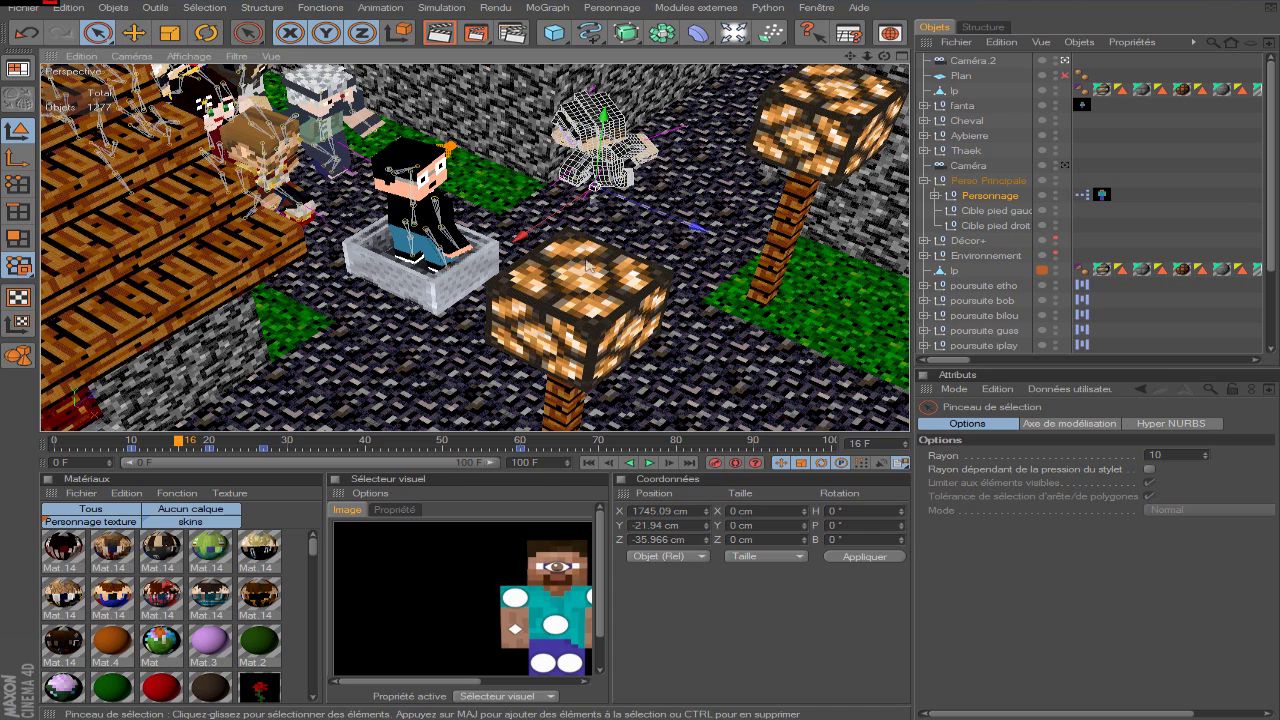
- Render a preview region of the street around the nearest glowing lamp block
left_click_drag(476, 33, 580, 43)
left_click_drag(447, 206, 820, 416)
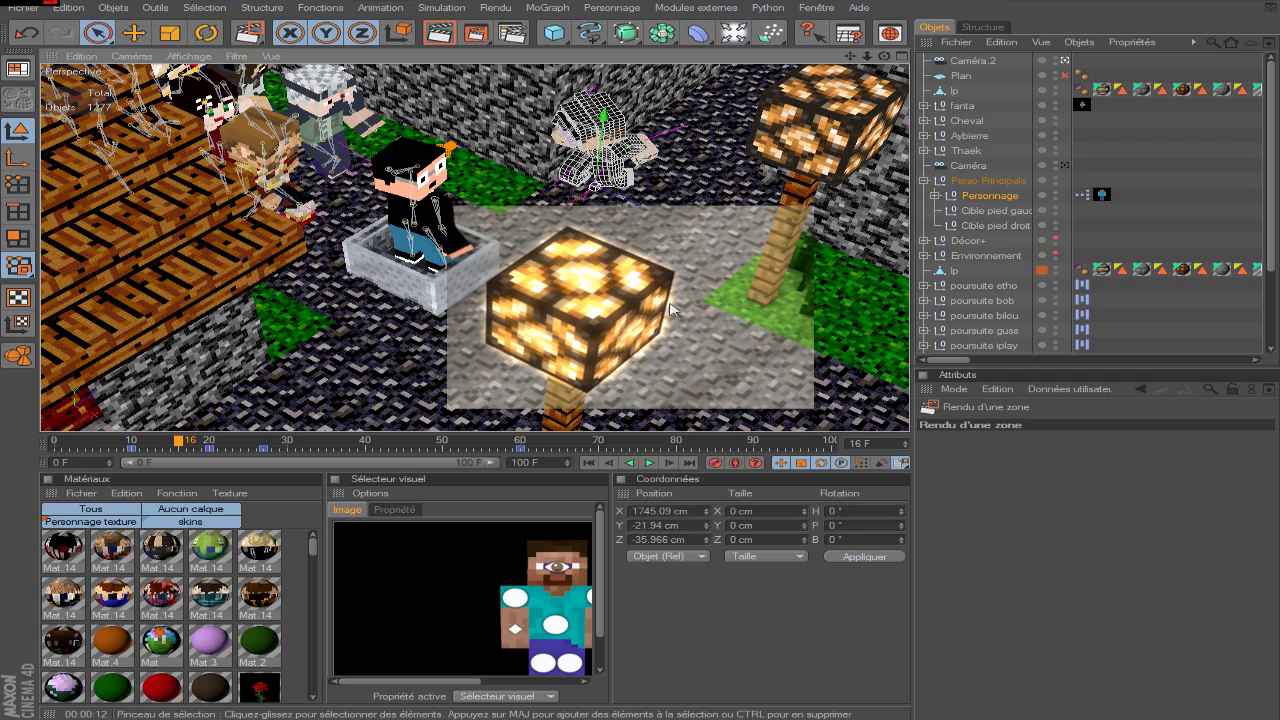
left_click_drag(534, 233, 560, 219, "alt")
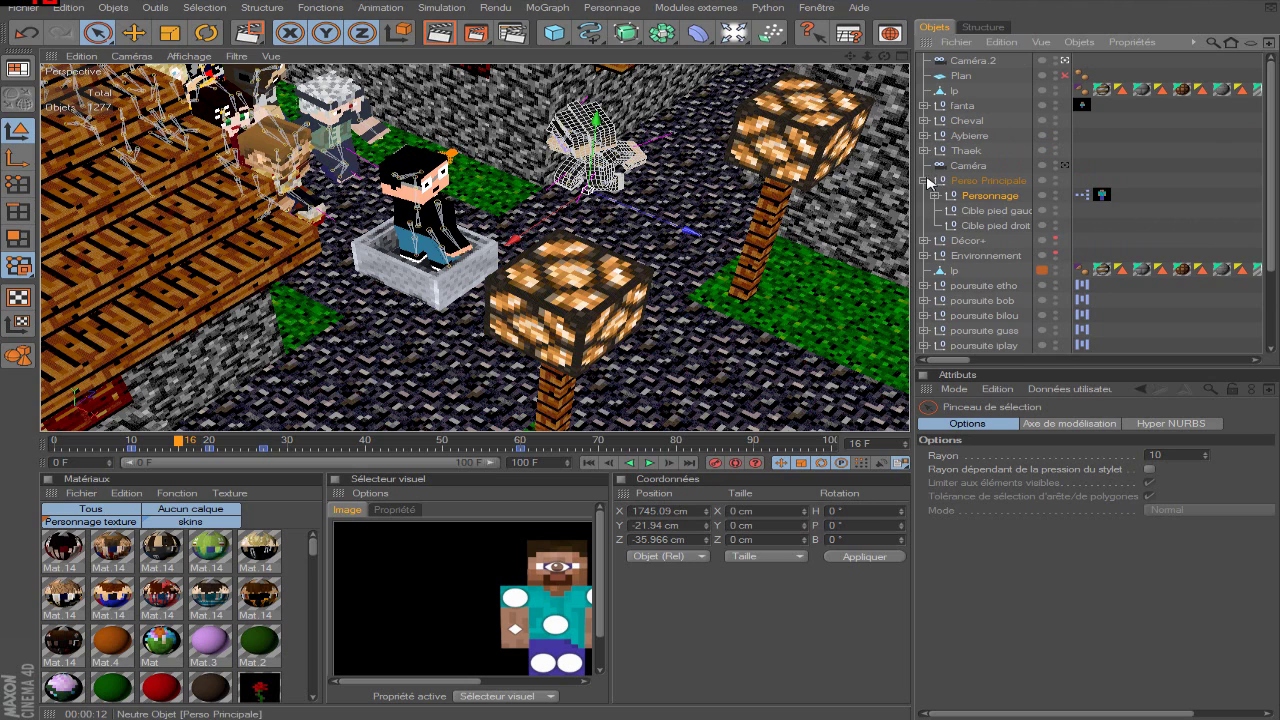
- Collapse Perso Principale, expand Environnement and inspect the shadow settings of the Ombres light
left_click(926, 181)
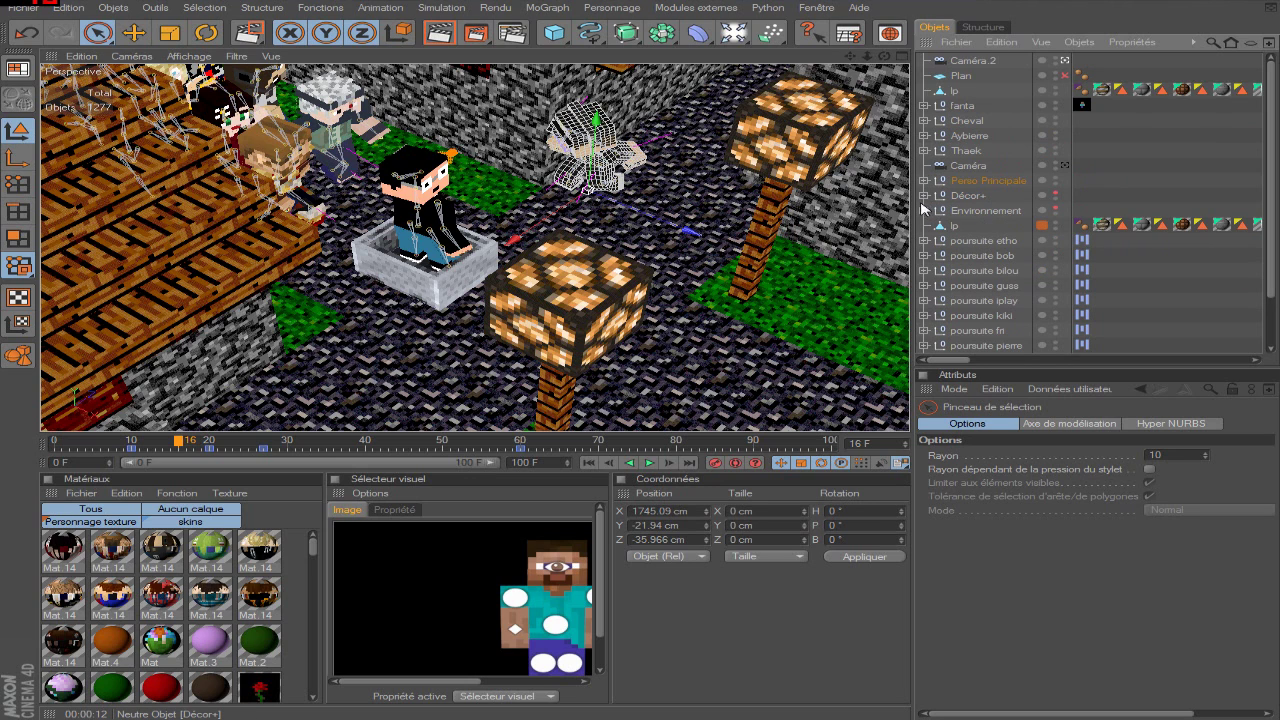
left_click(925, 210)
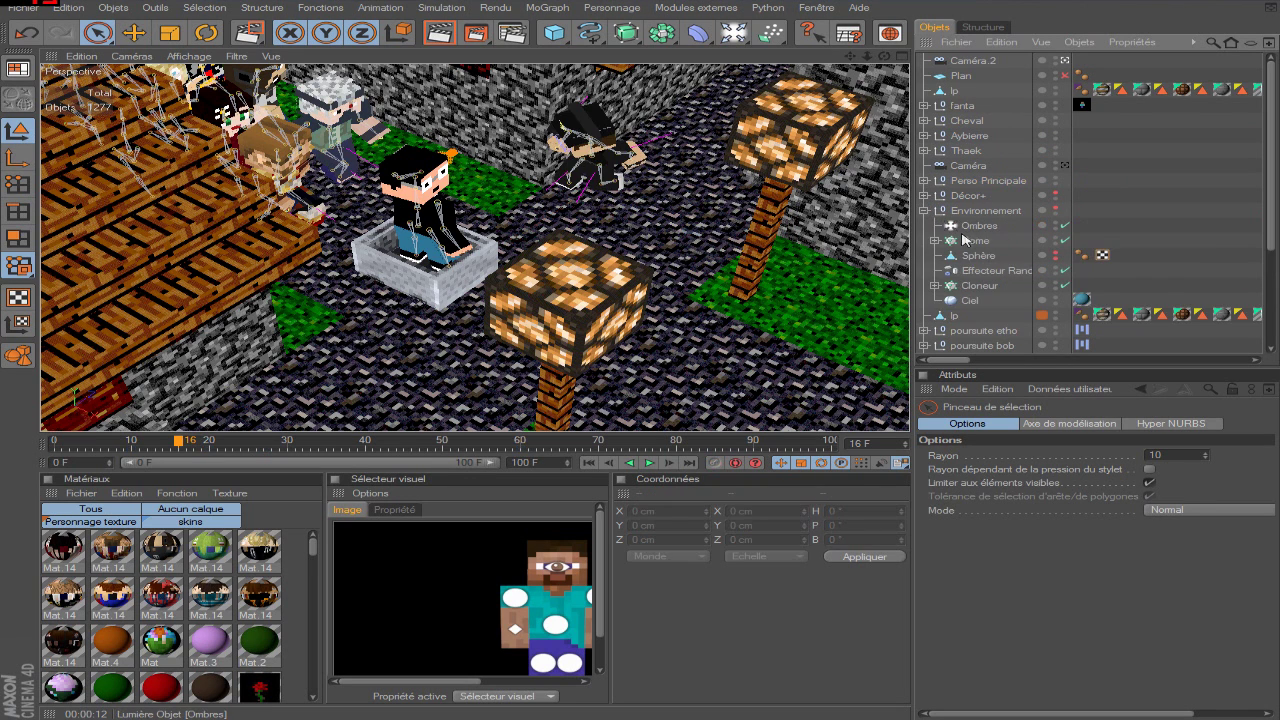
left_click(978, 226)
left_click(1106, 426)
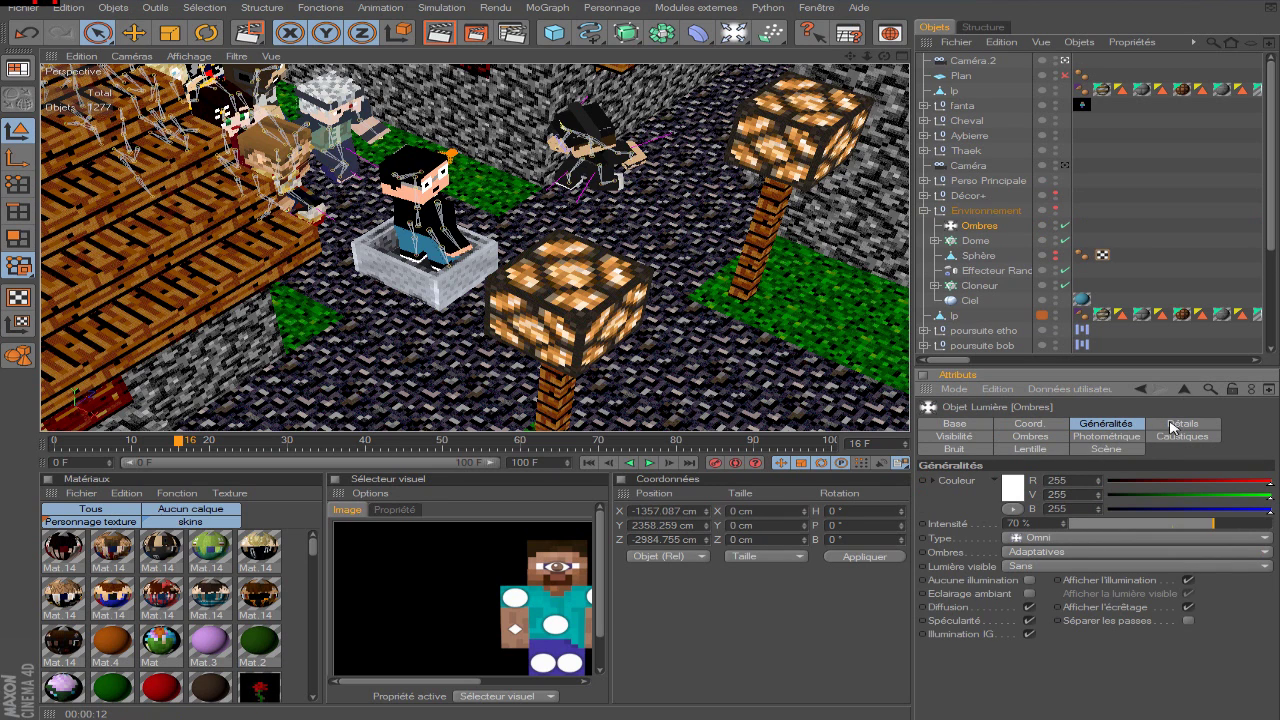
left_click(1030, 437)
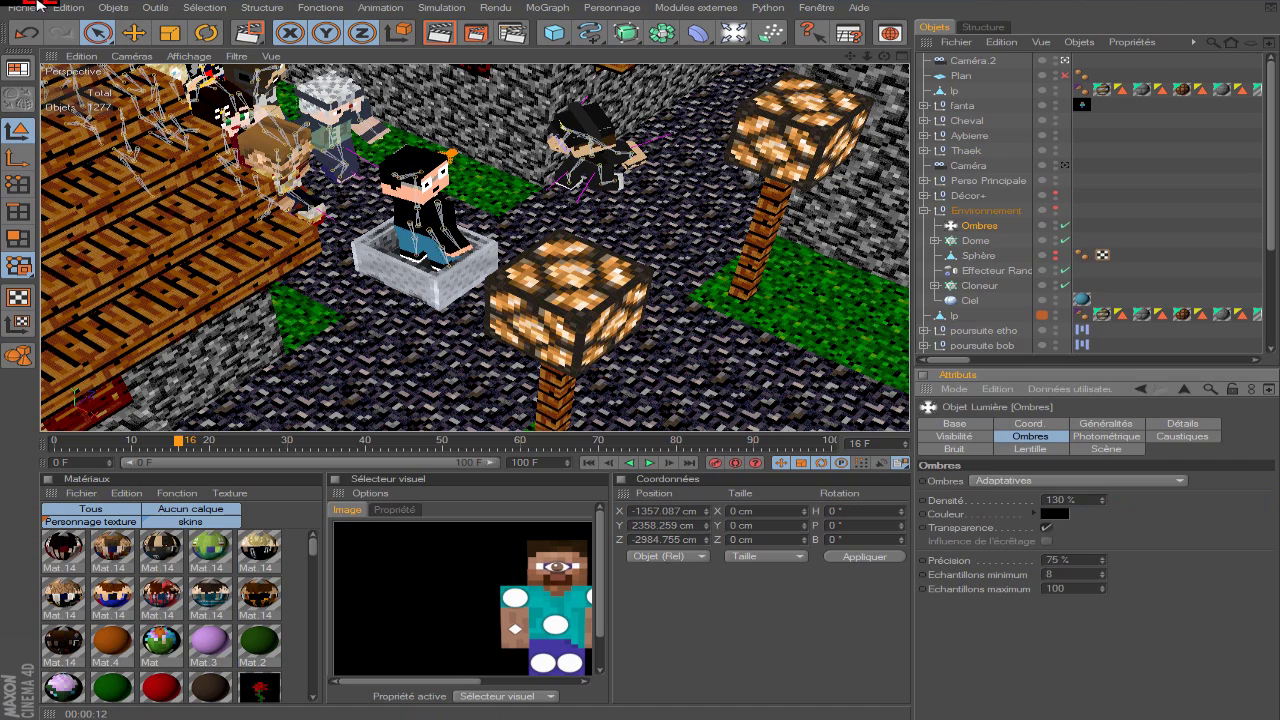
- Switch to the other village scene, compare the shadow settings of its Ombres light and collapse the Environnement group
left_click(812, 8)
left_click(900, 403)
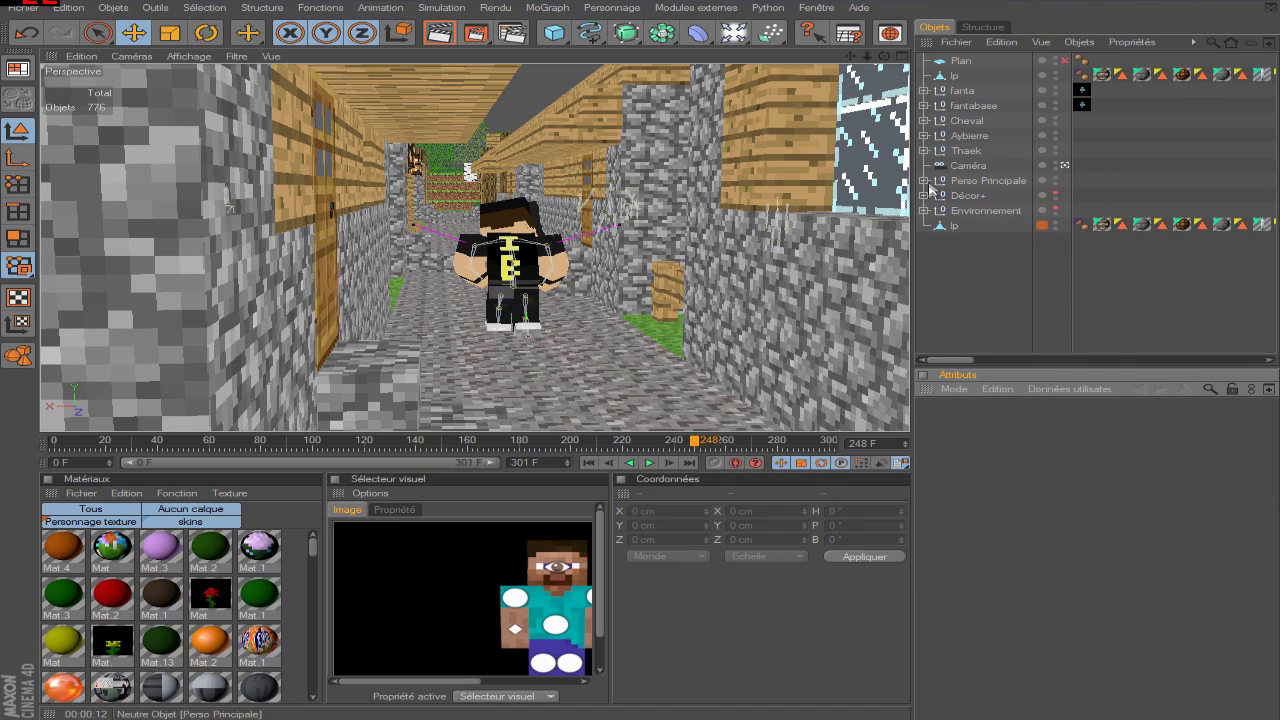
left_click(925, 210)
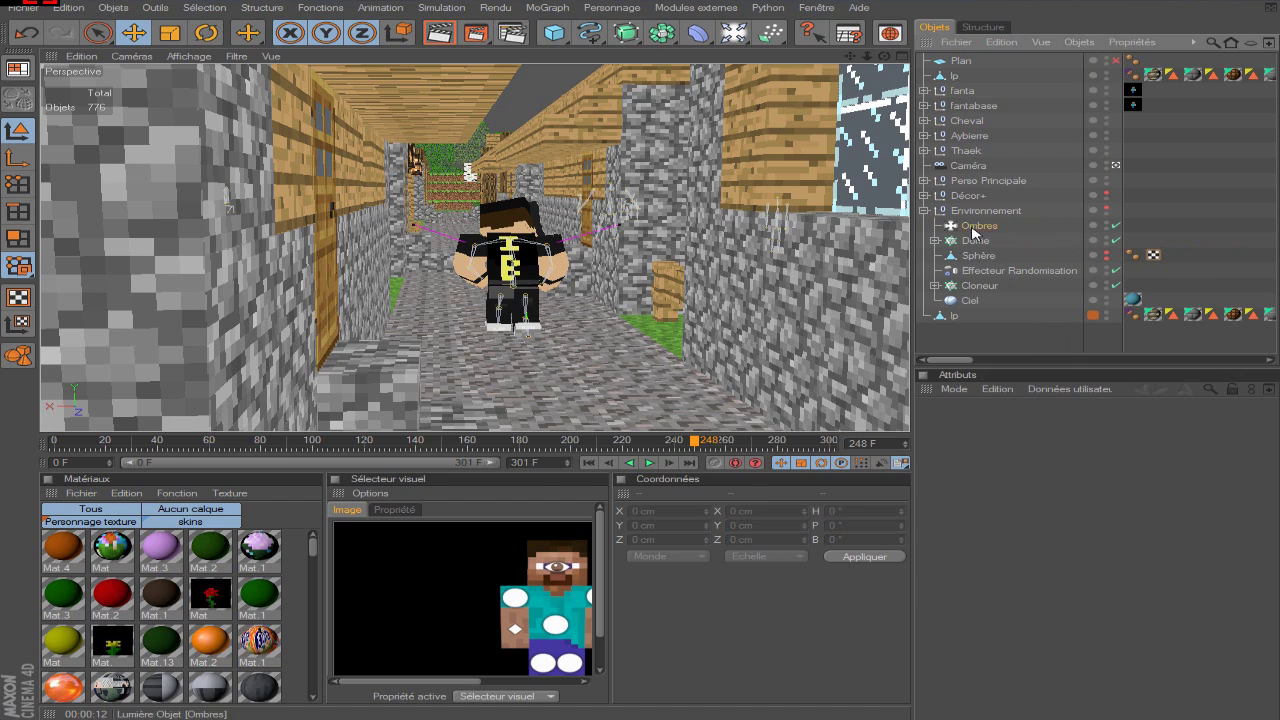
left_click(973, 228)
left_click(1060, 500)
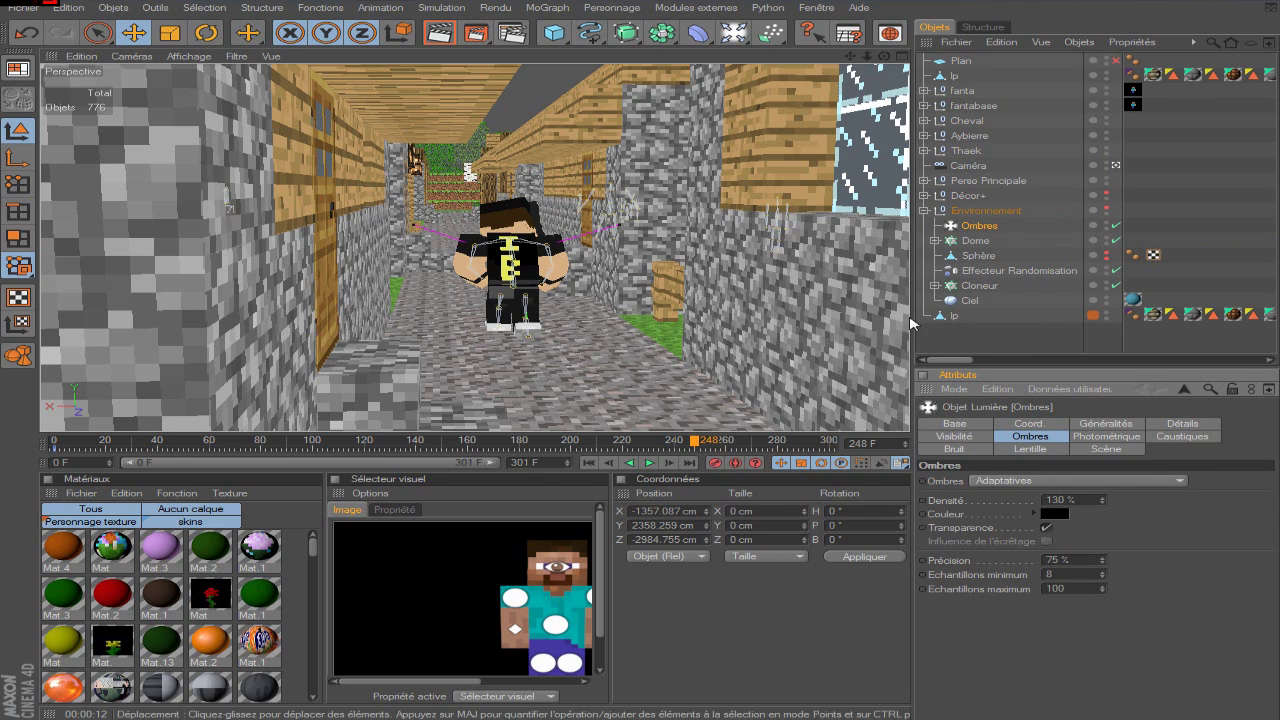
left_click(988, 337)
left_click(924, 211)
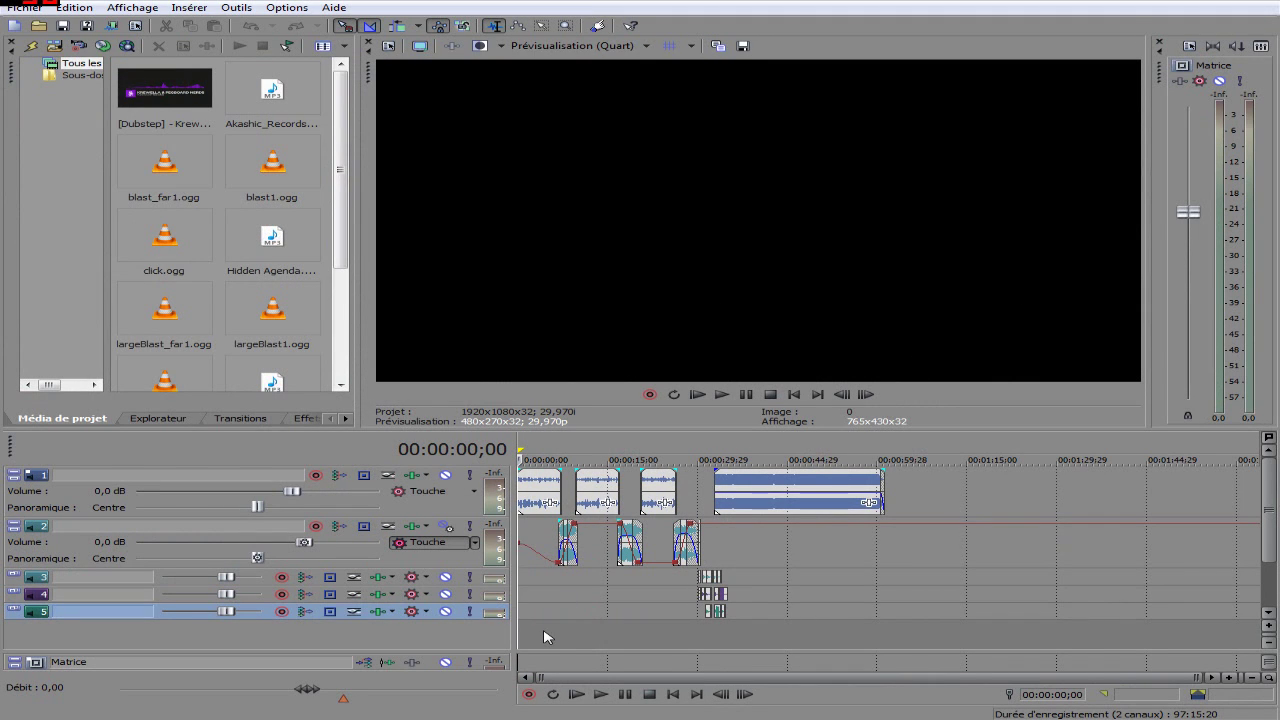
- Switch to the soundtrack project in Sony Vegas, examine the audio clips and play the opening seconds
scroll(605, 619, "up", 3)
scroll(605, 619, "down", 2)
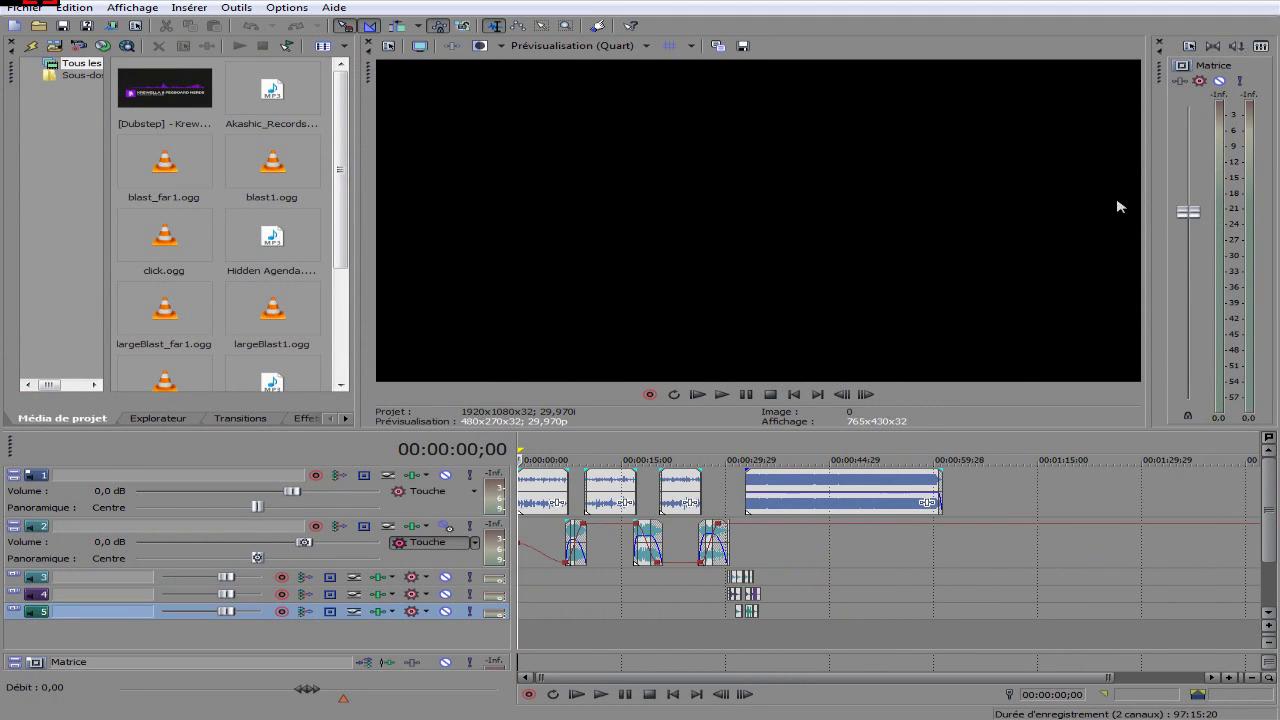
scroll(576, 630, "up", 4)
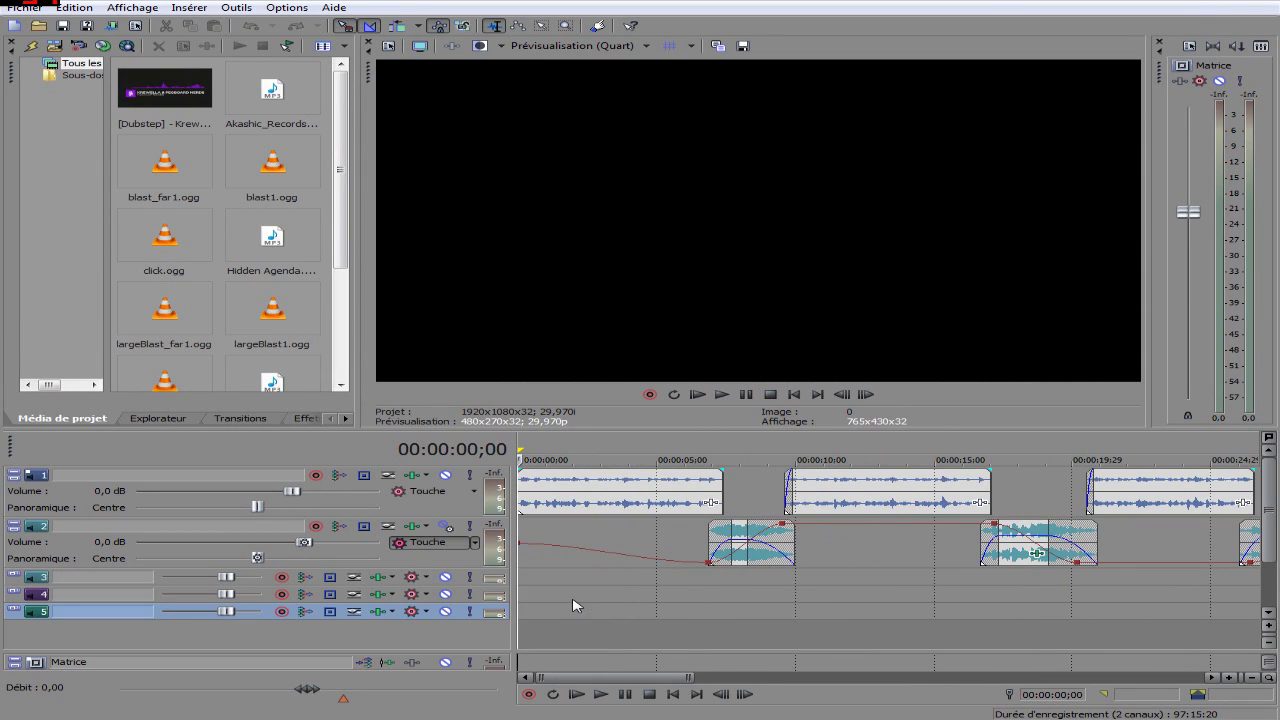
scroll(845, 498, "up", 2)
scroll(858, 540, "down", 3)
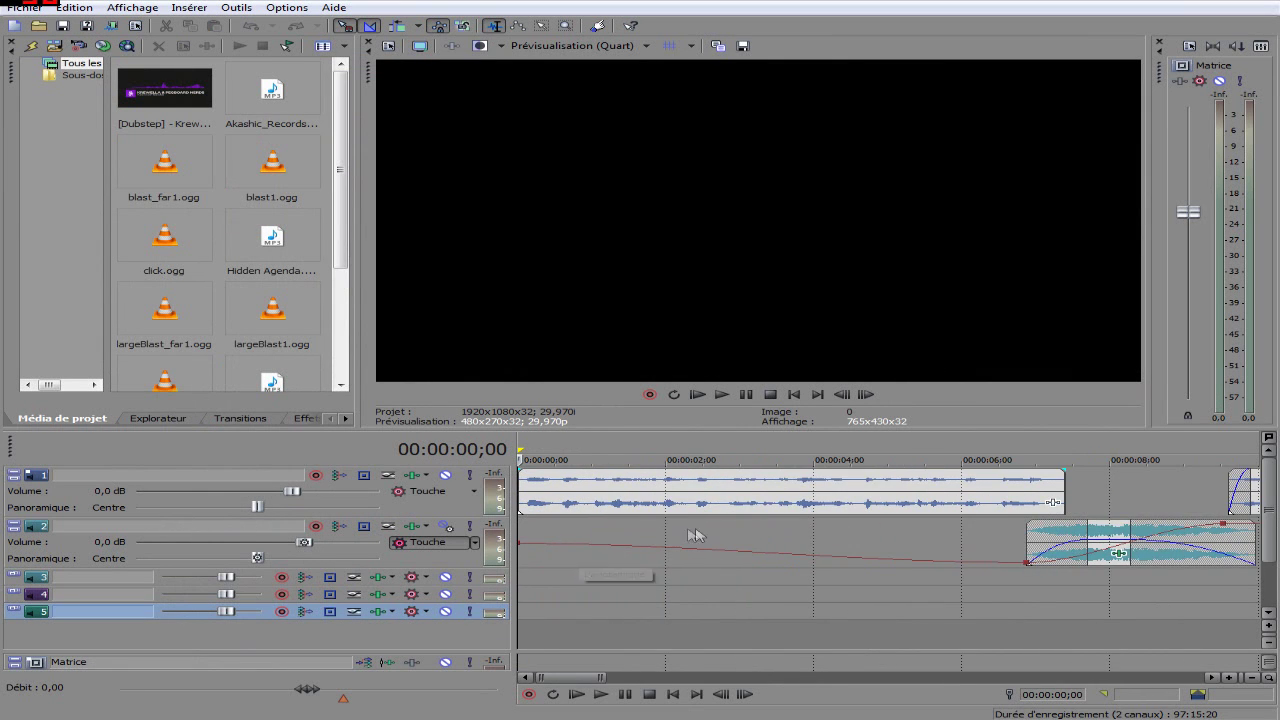
left_click(721, 394)
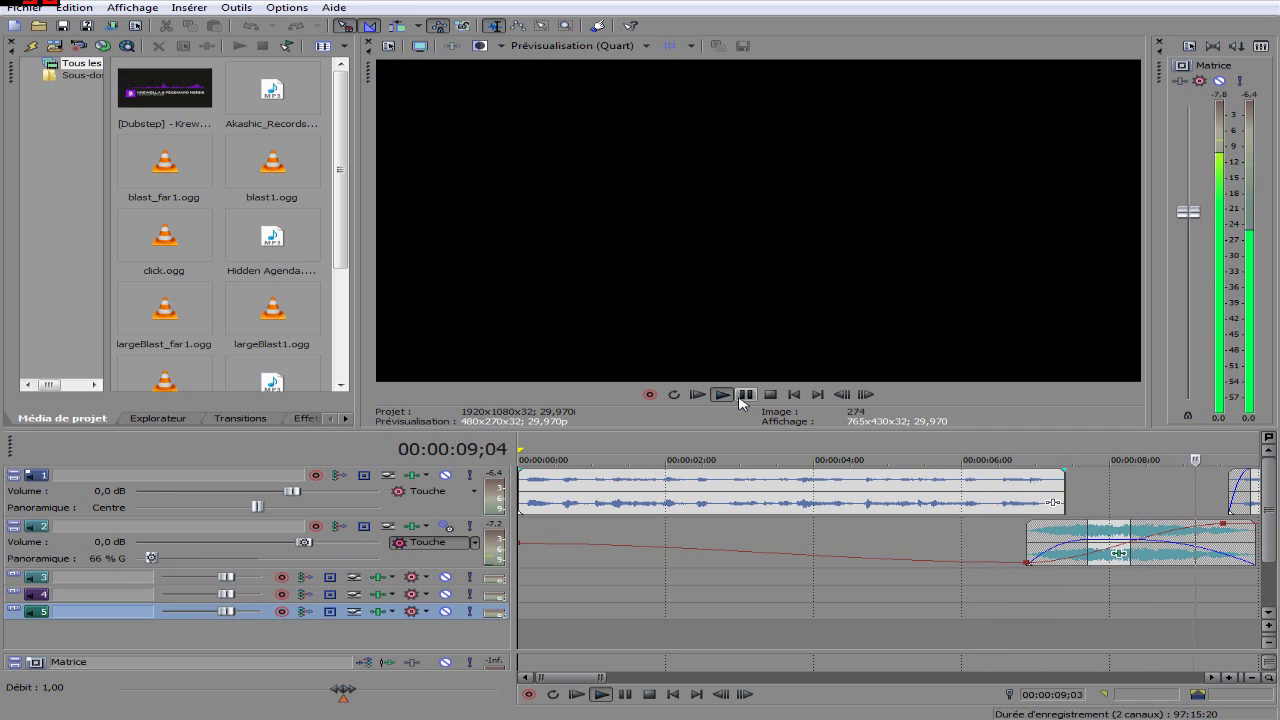
left_click(741, 398)
scroll(718, 486, "down", 3)
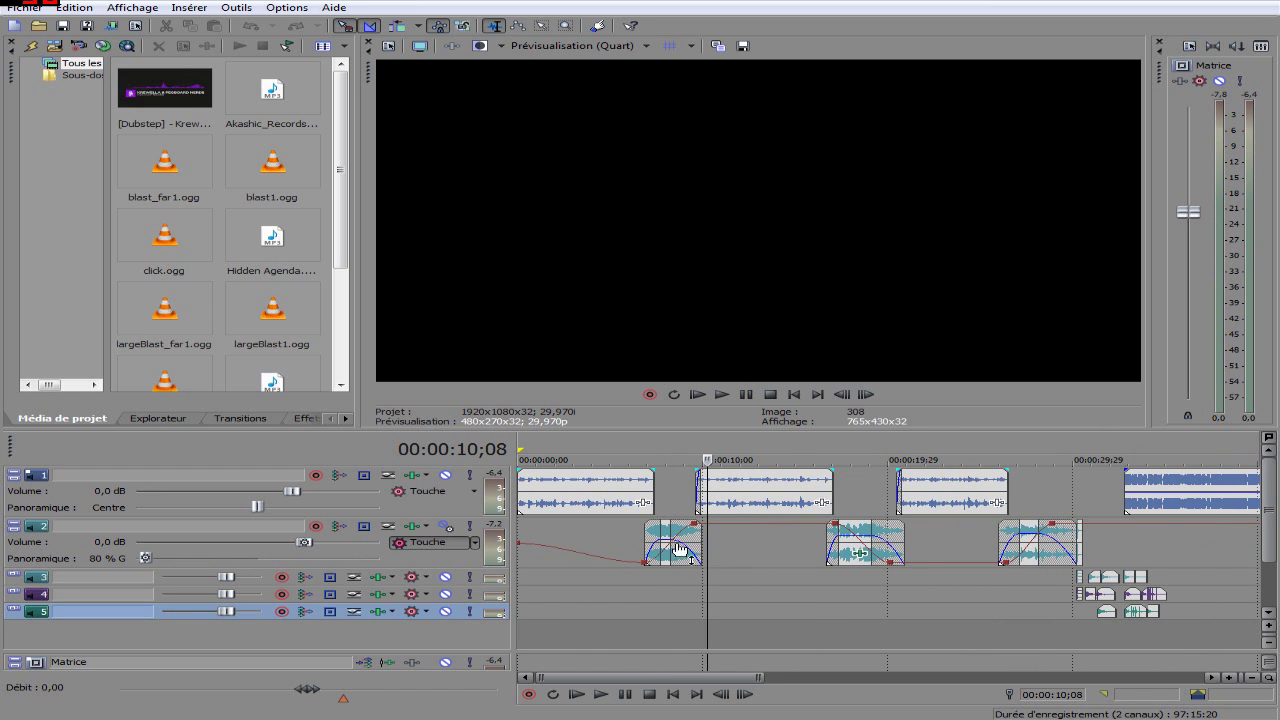
- Return to the soundtrack's start and replay the passage around the first sound clip on track 2
left_click(522, 533)
scroll(966, 574, "up", 3)
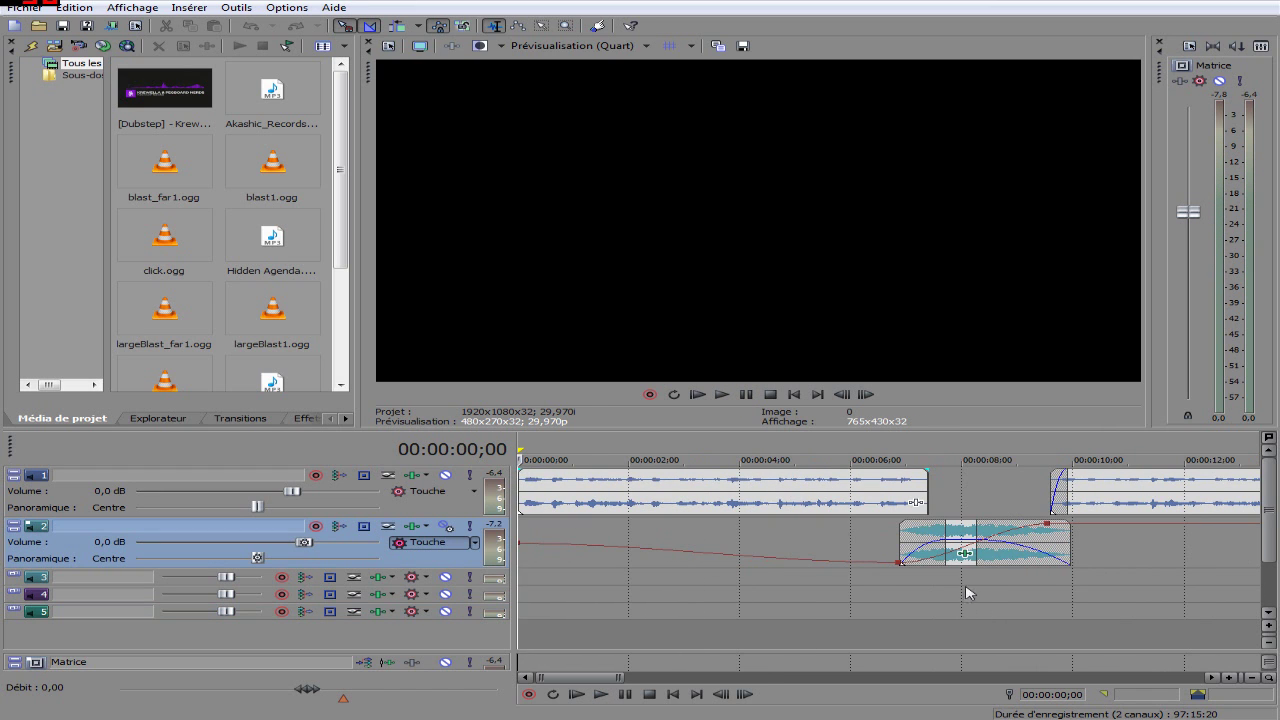
left_click(966, 590)
scroll(868, 588, "up", 2)
left_click_drag(875, 583, 670, 580)
left_click(727, 392)
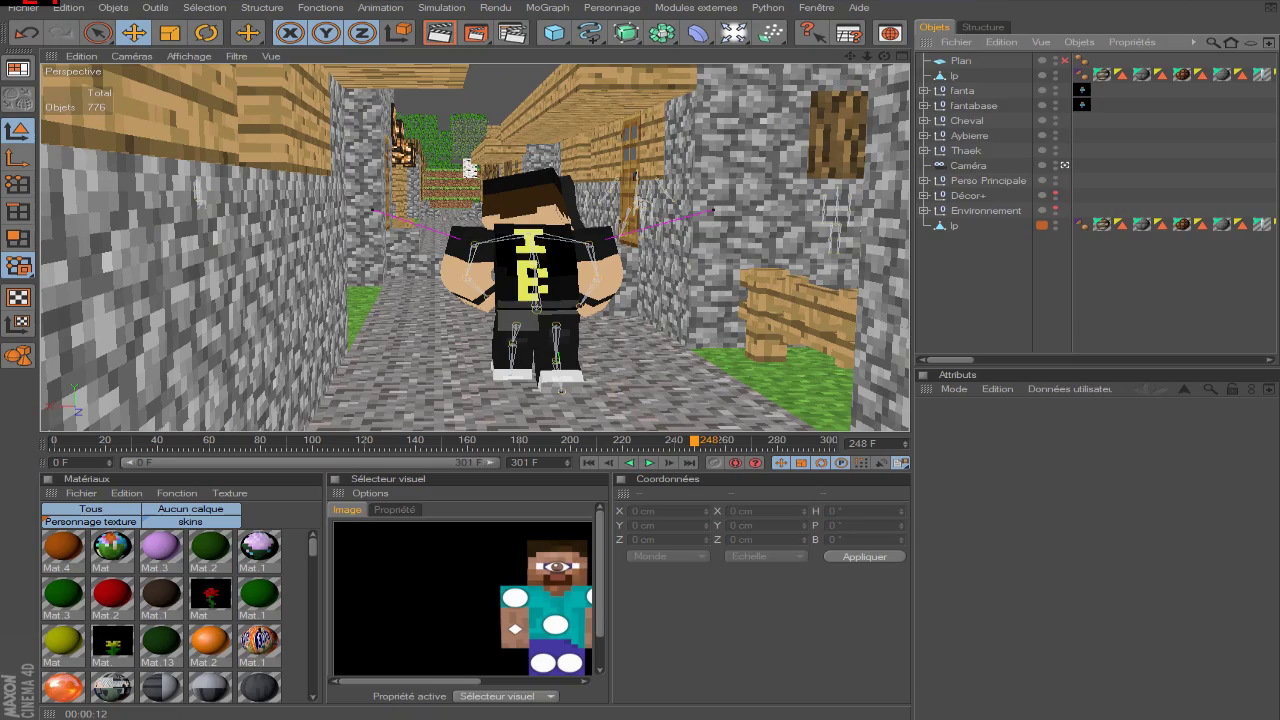
- Switch back to the Cinema 4D village scene and delete Caméra's existing keyframes at frames 100 and 0
left_click(967, 165)
scroll(461, 196, "up", 10)
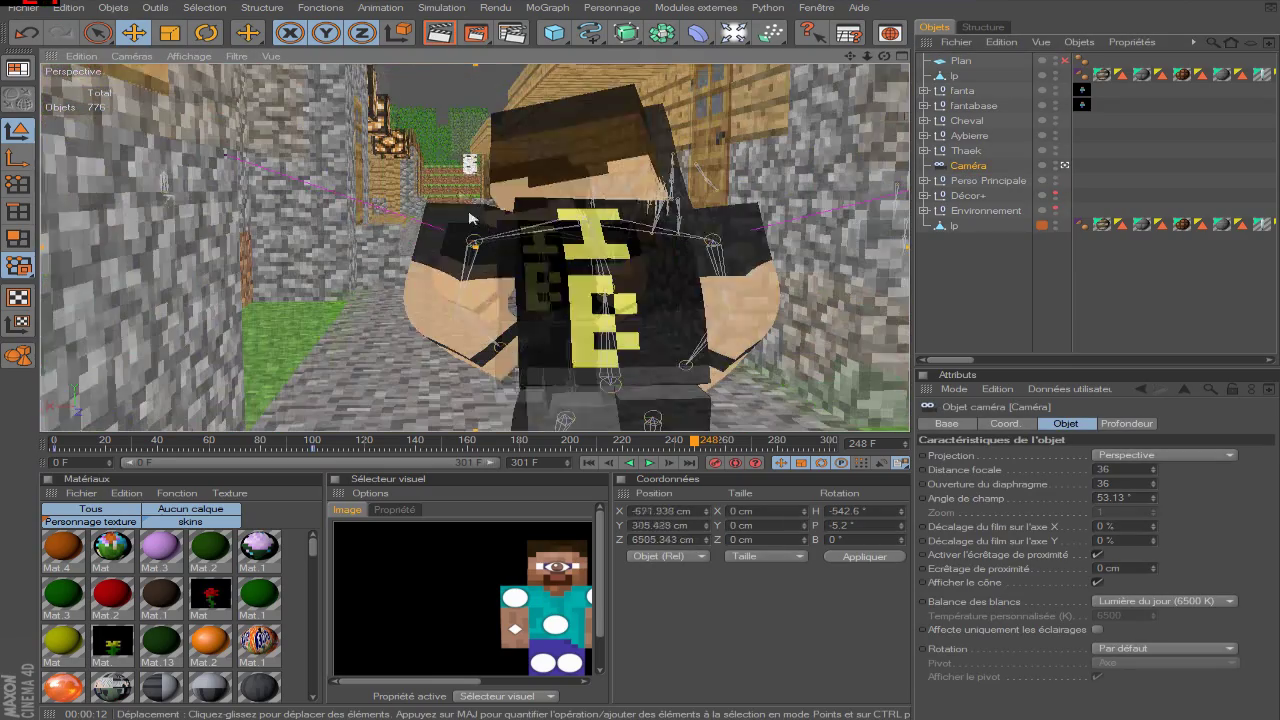
left_click(590, 464)
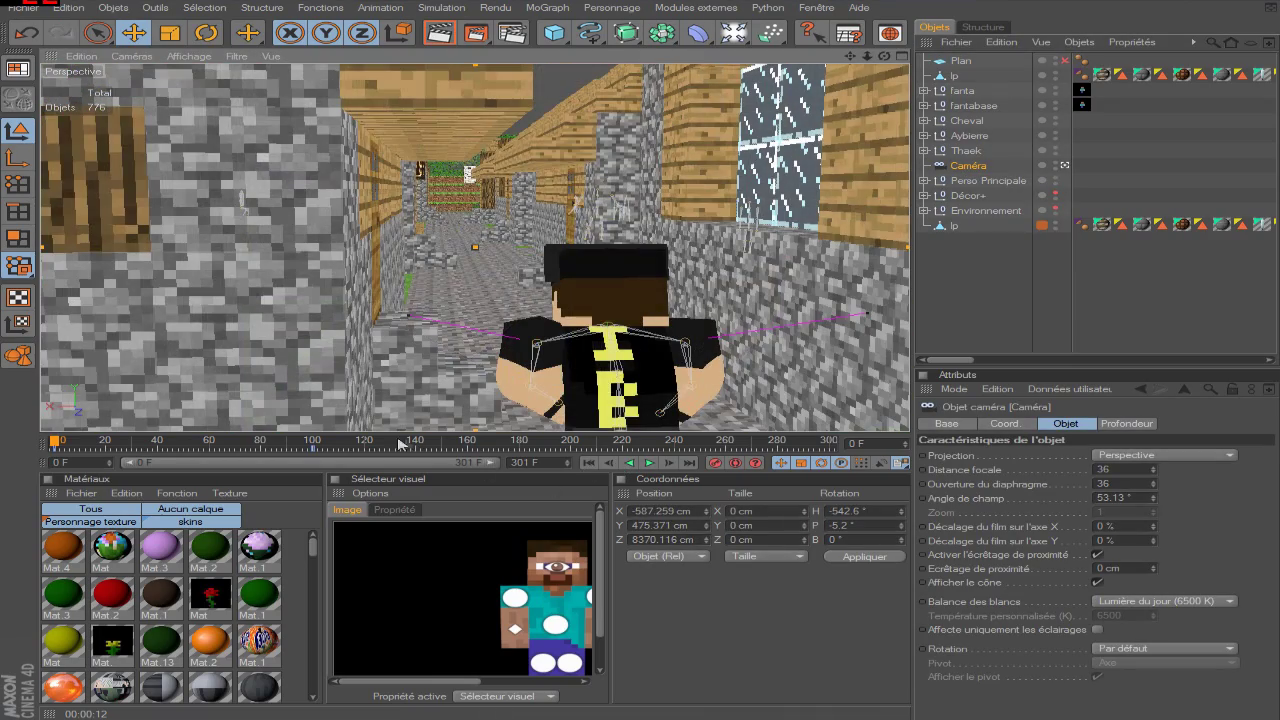
left_click(316, 451)
left_click(316, 447)
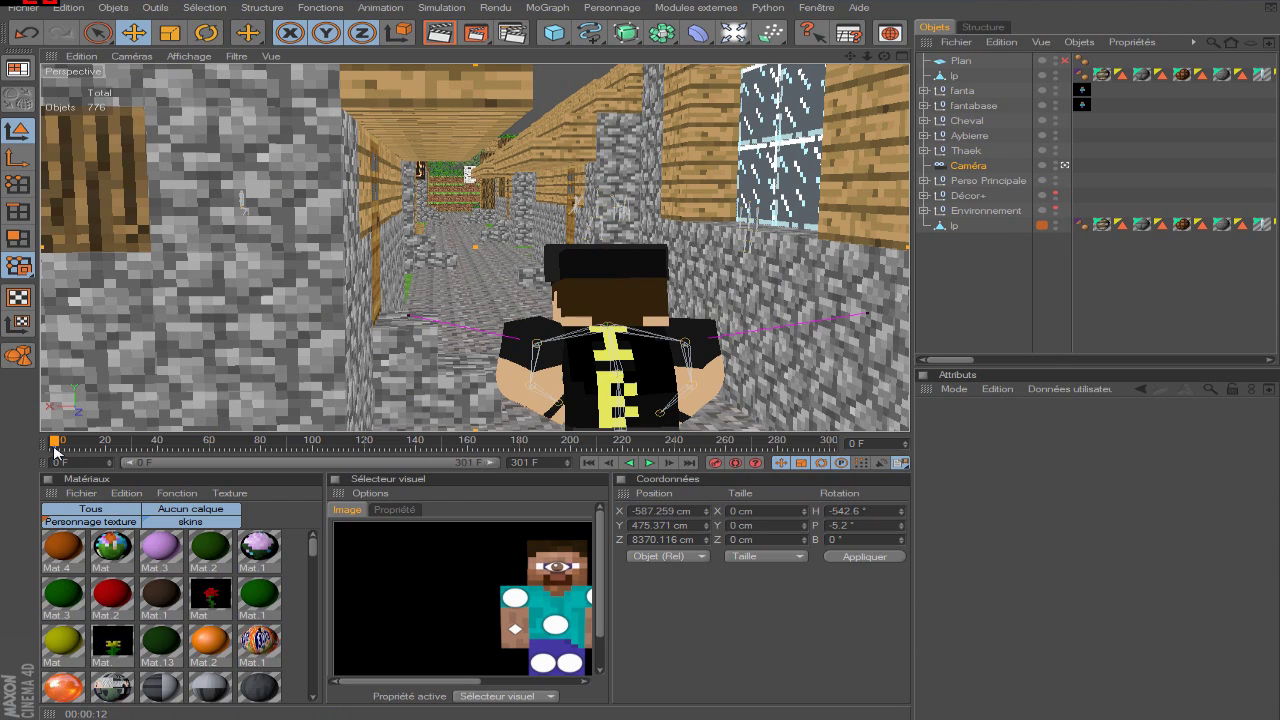
left_click(57, 451)
left_click(197, 405)
- Animate Caméra behind the character from X -998.915, Y 398.118, Z 8173.693 cm at frame 0 to X -973.907, Y 371.682, Z 8028.909 cm at frame 60
left_click(968, 167)
left_click_drag(884, 56, 858, 83)
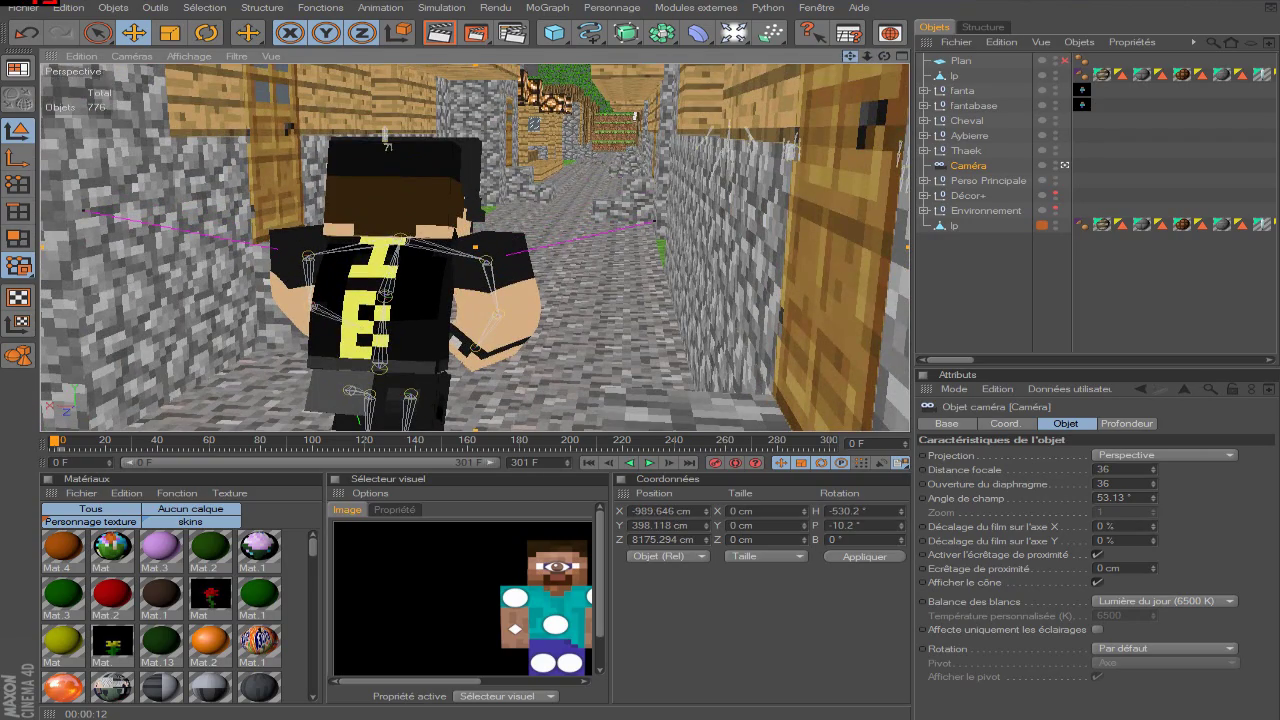
left_click_drag(858, 83, 858, 85)
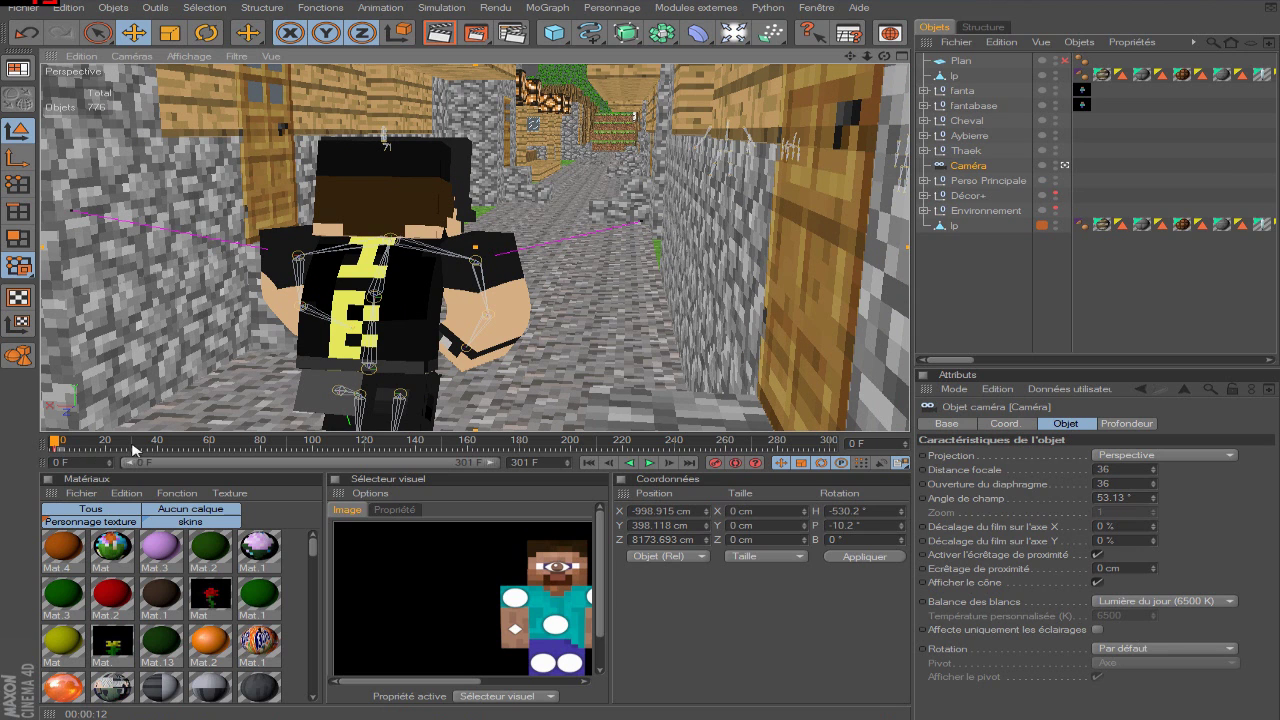
left_click_drag(57, 444, 209, 446)
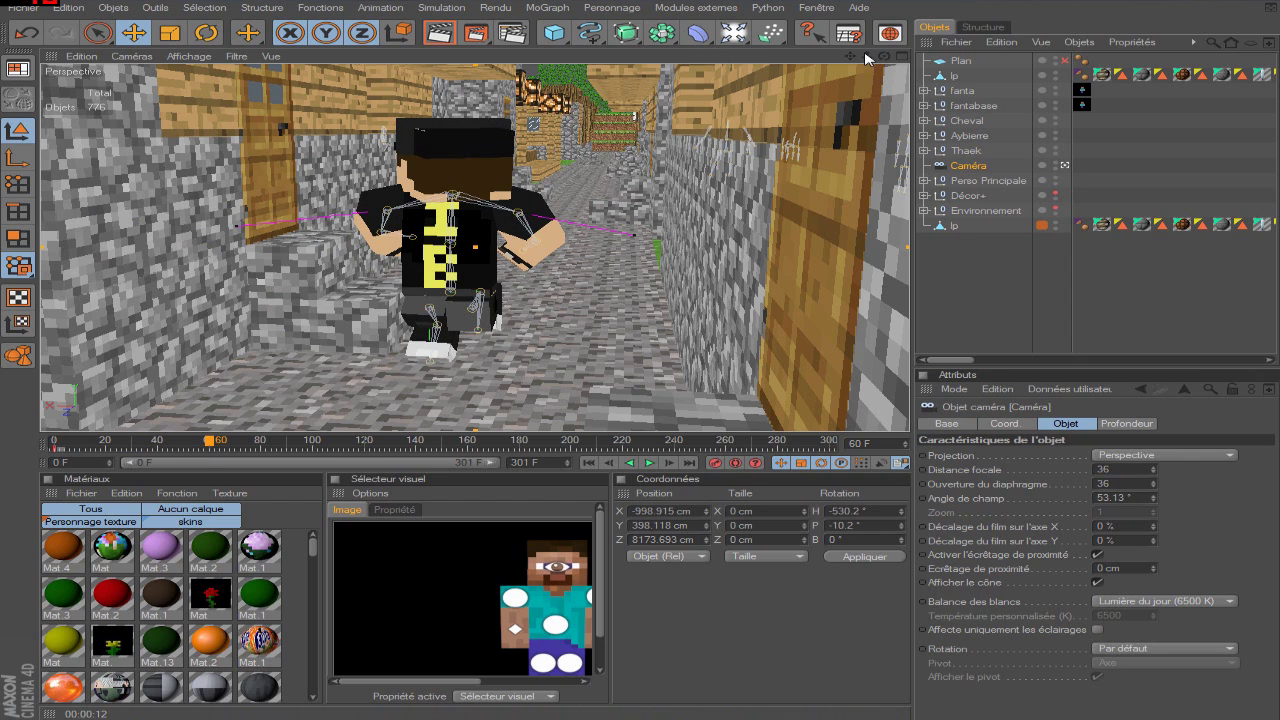
left_click_drag(866, 58, 880, 50)
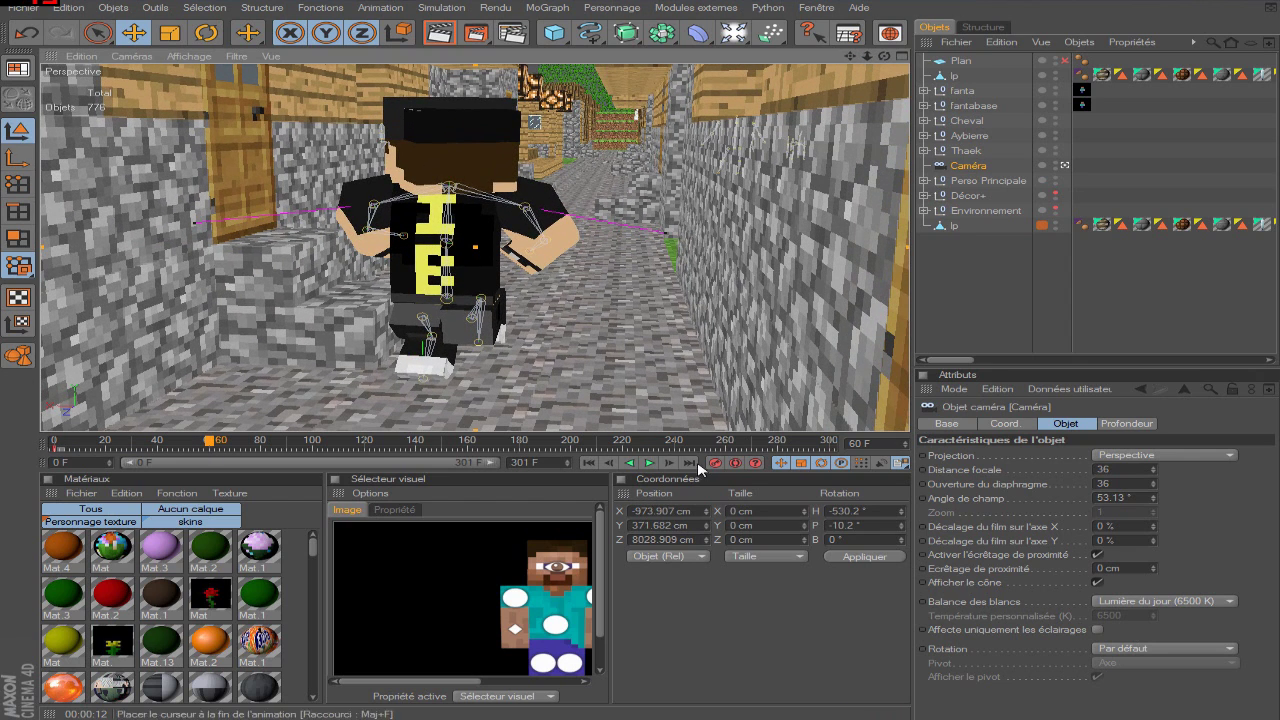
- Set the interpolation of Caméra's frame 0 keys to Linéaire
left_click_drag(87, 450, 9, 454)
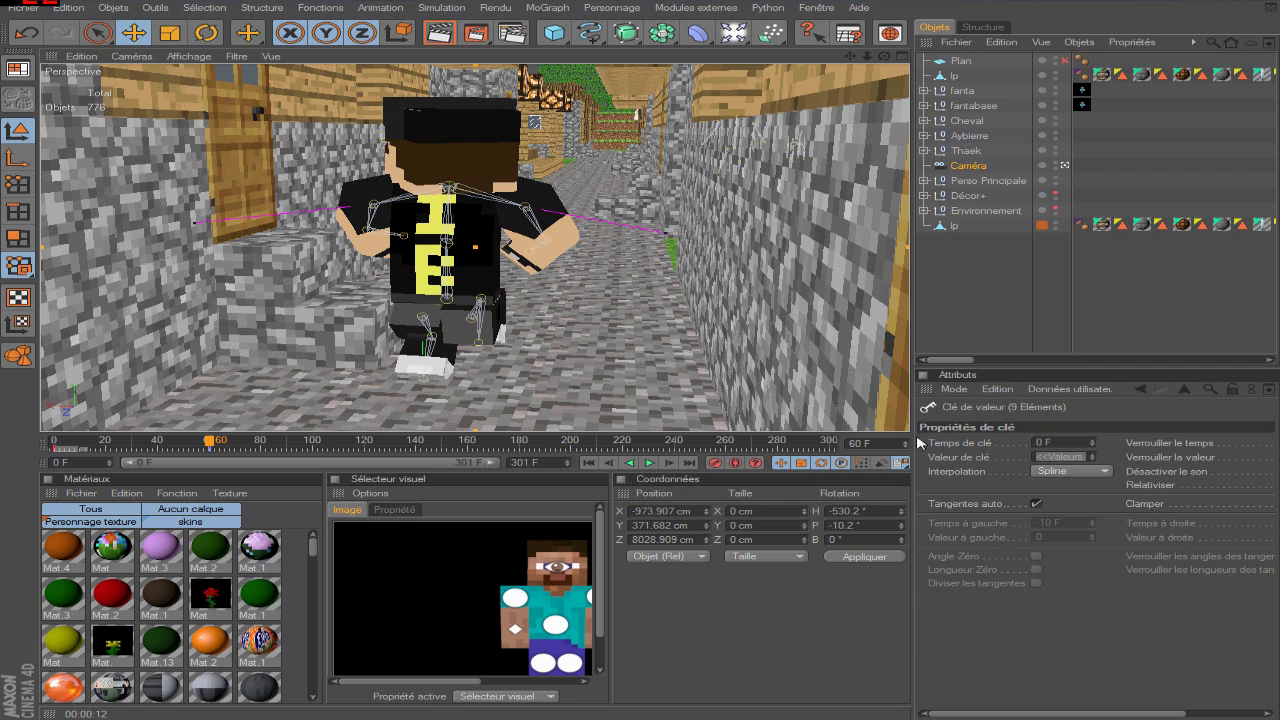
left_click(1071, 471)
left_click(1062, 492)
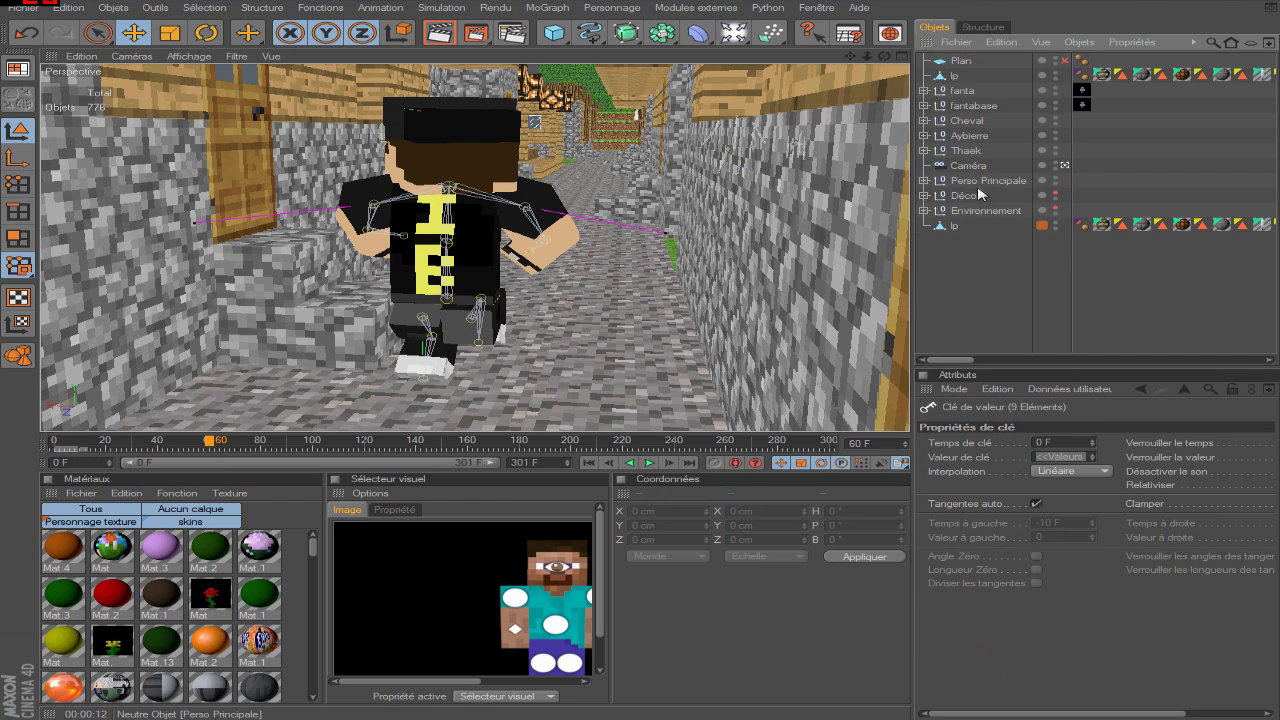
- Move Caméra below the last object in the hierarchy and rename it Caméra 1
left_click_drag(975, 213, 978, 235)
double_click(972, 226)
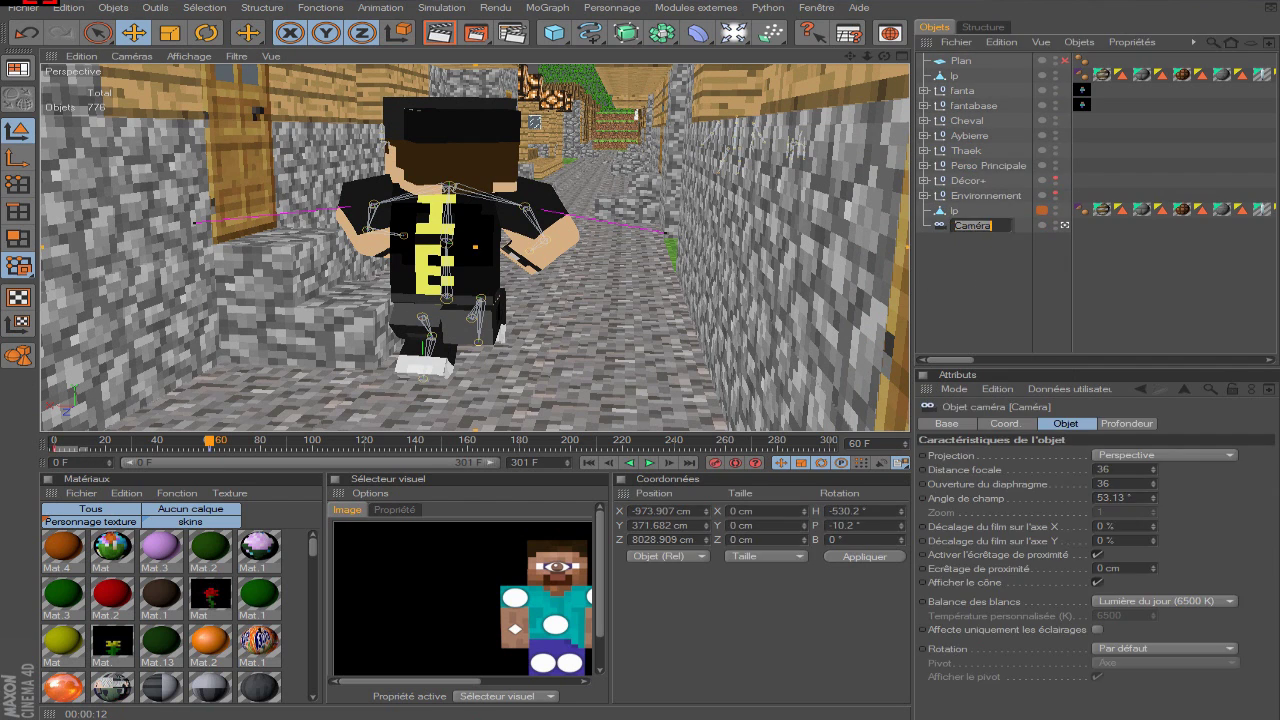
type("1")
key("Return")
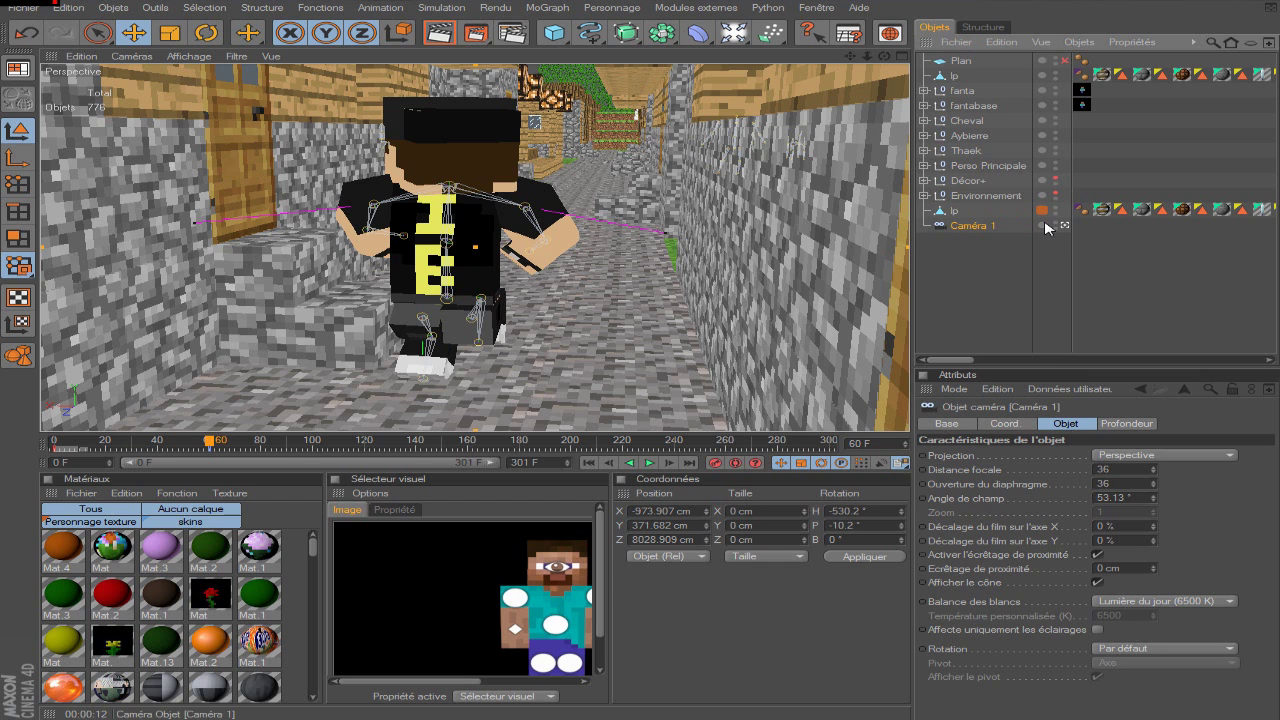
- Play back Caméra 1's move from frame 0, stopping the playhead at frame 60
left_click(588, 463)
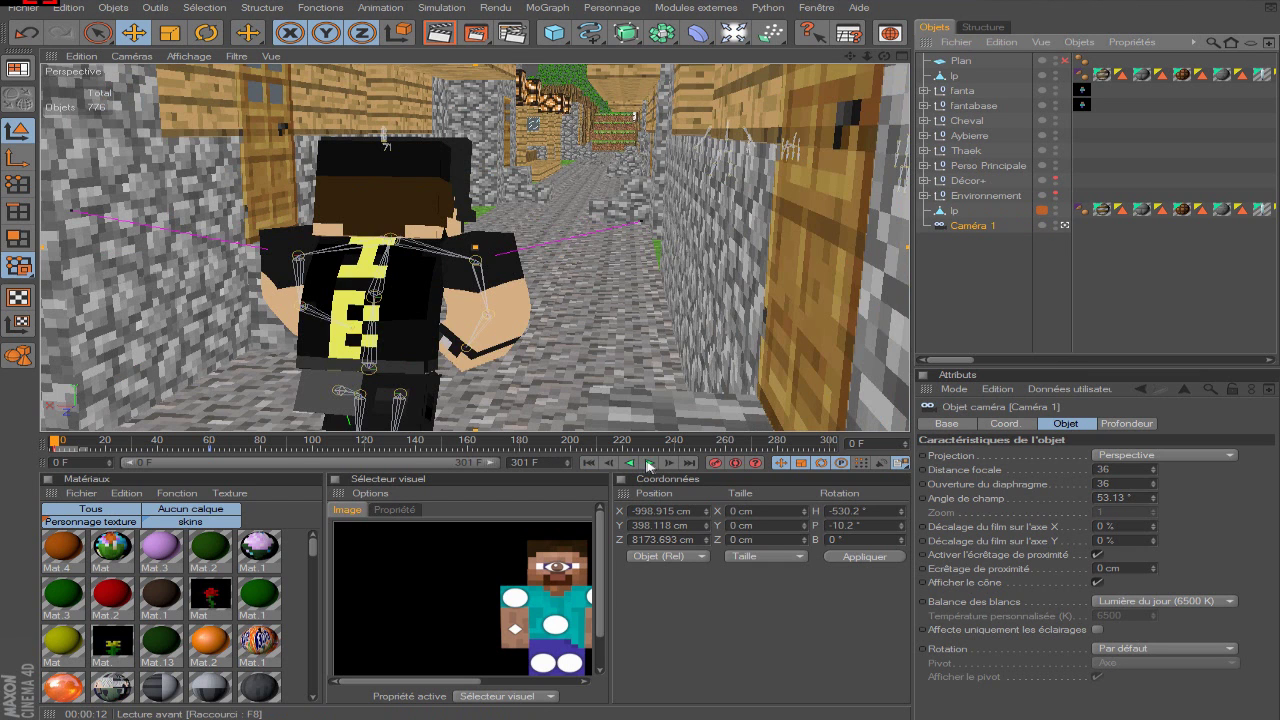
left_click(650, 463)
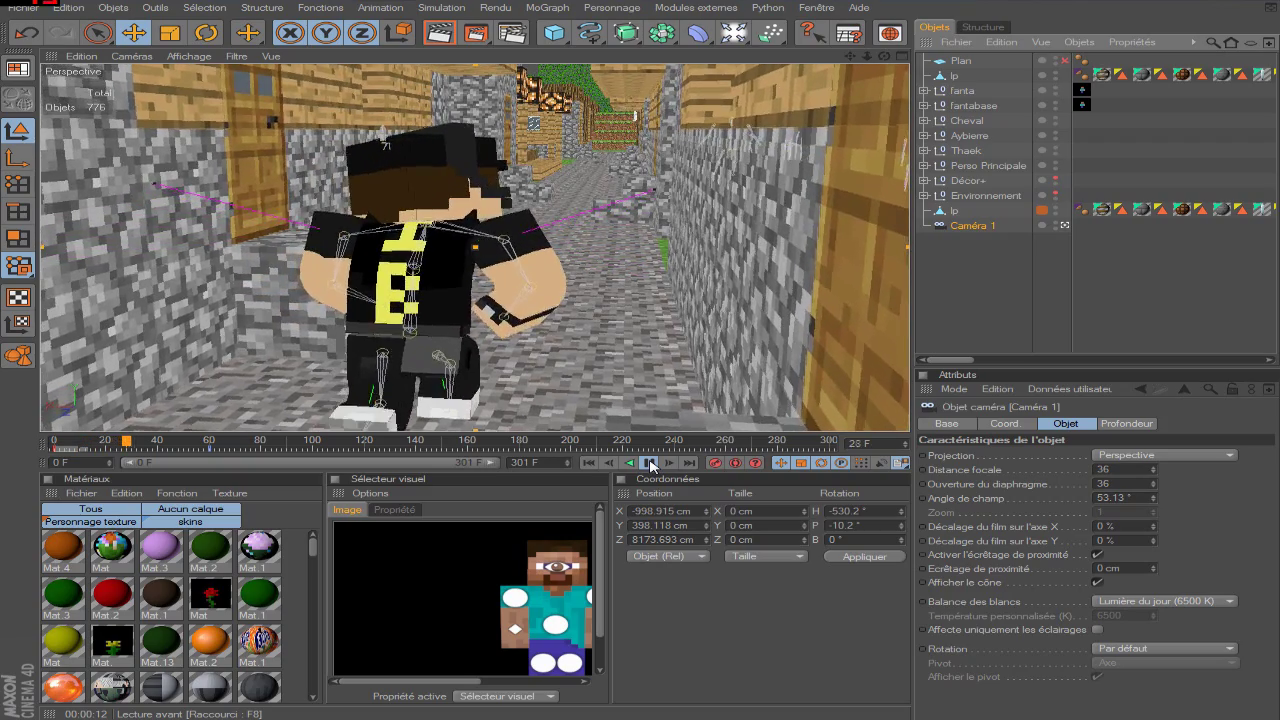
left_click(650, 465)
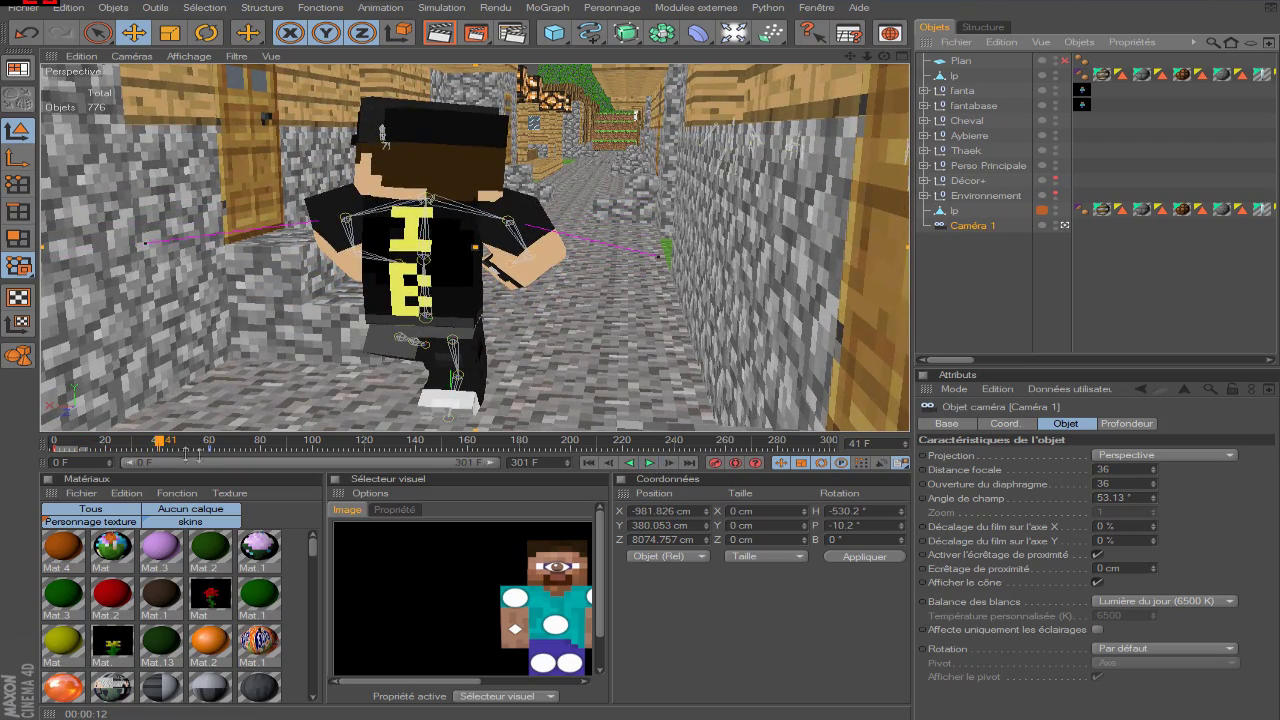
left_click(208, 447)
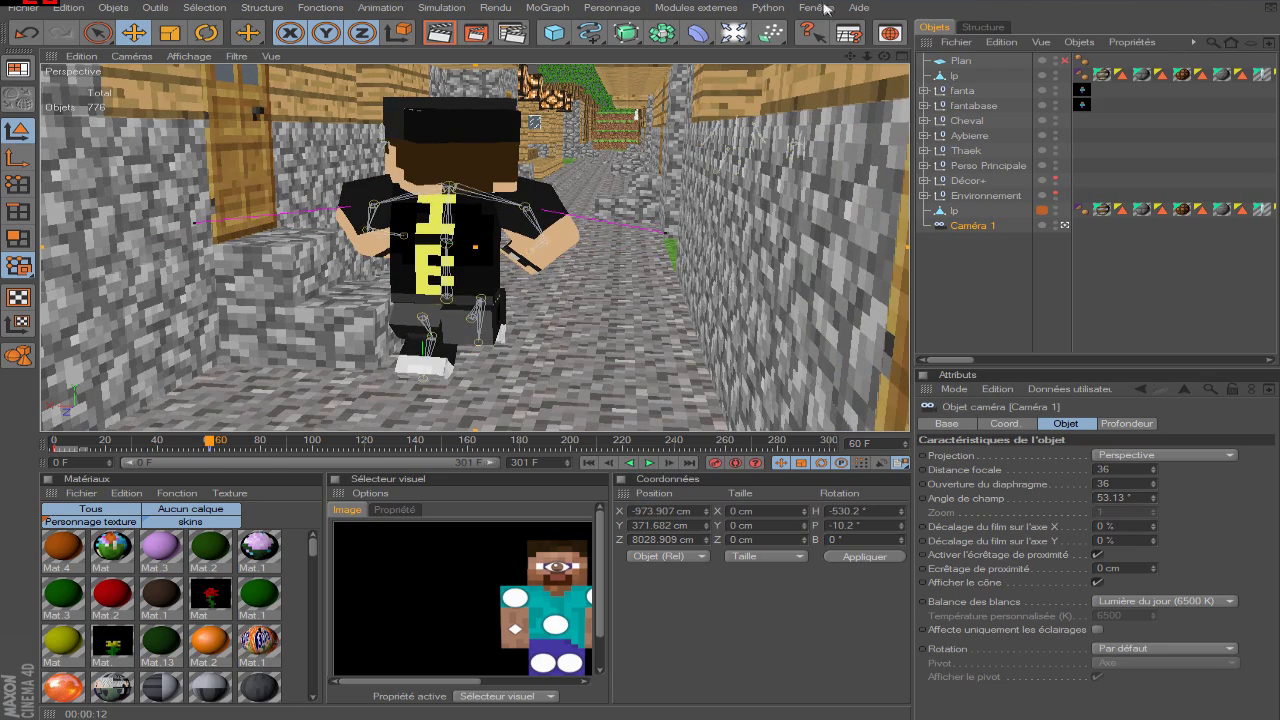
- Pull Caméra 1 back from the character at frame 60 to X -991.782, Y 390.577, Z 8132.394 cm and record the position
left_click_drag(877, 55, 872, 58)
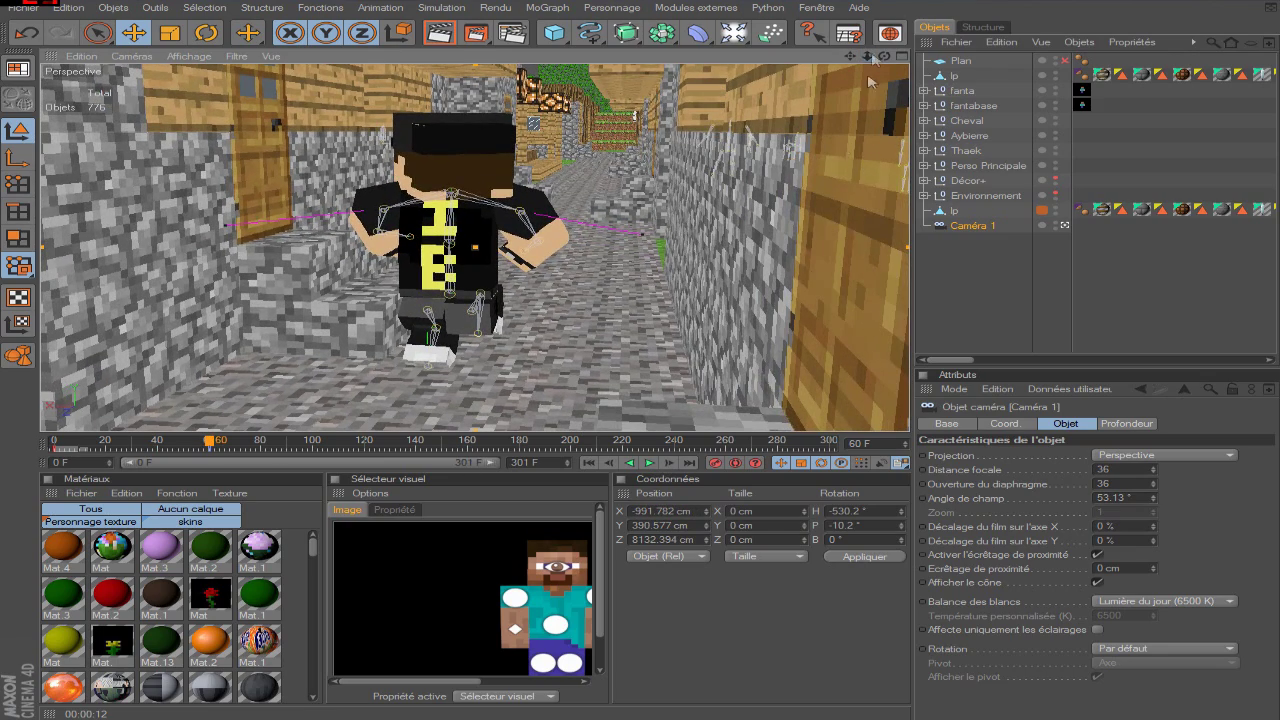
mouse_move(210, 443)
left_mouse_down()
mouse_move(133, 449)
mouse_move(207, 445)
left_mouse_up()
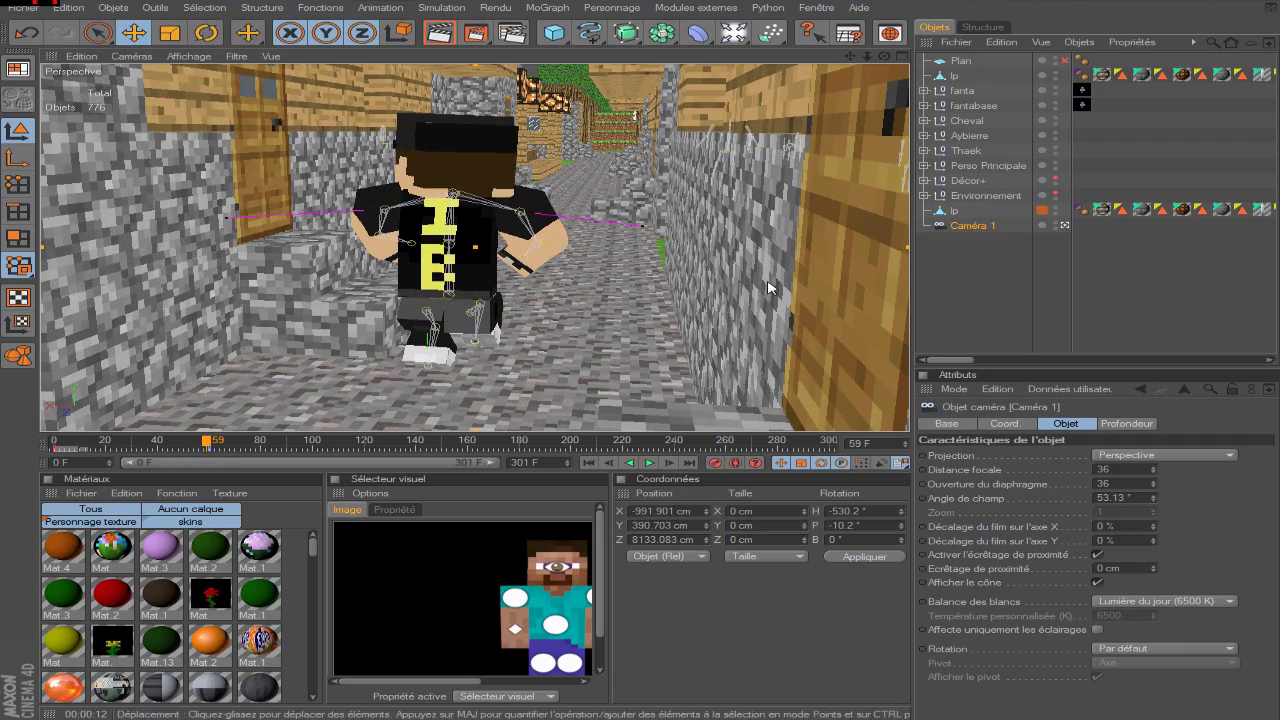
left_click(958, 296)
- Advance the animation to frame 172 and add a second camera to the scene
left_click_drag(237, 447, 503, 461)
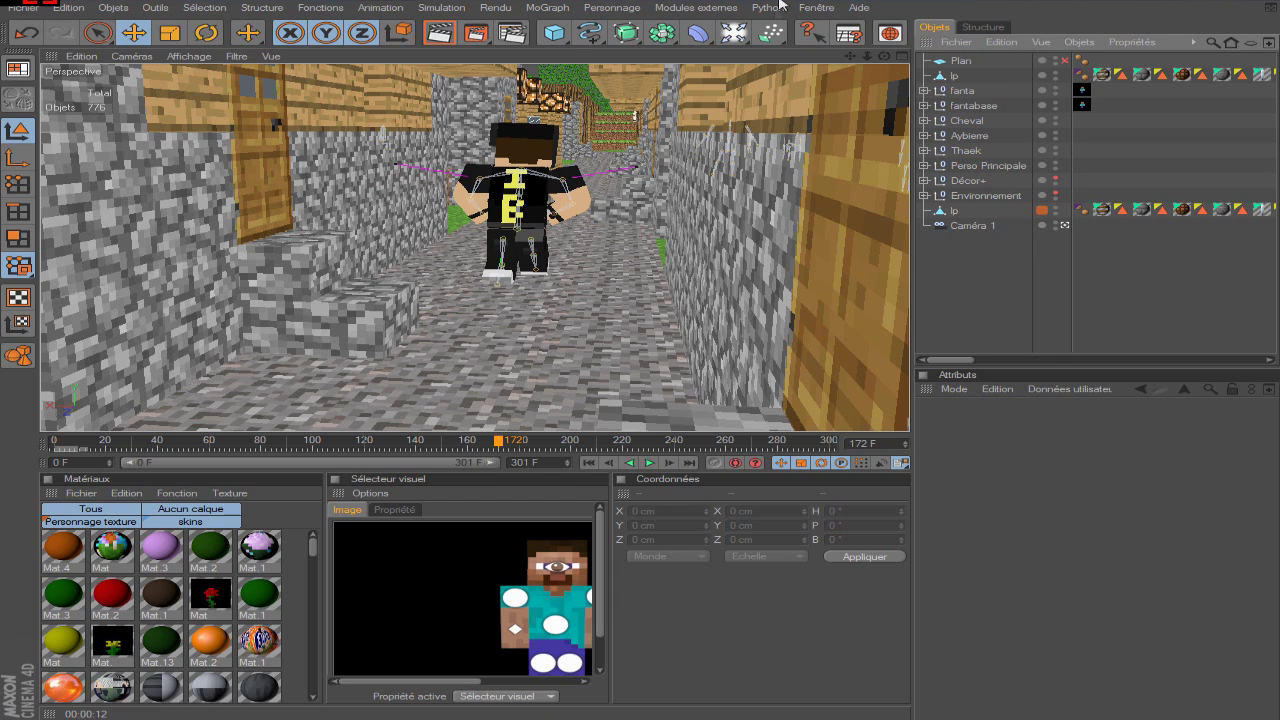
left_click(780, 7)
left_click(857, 126)
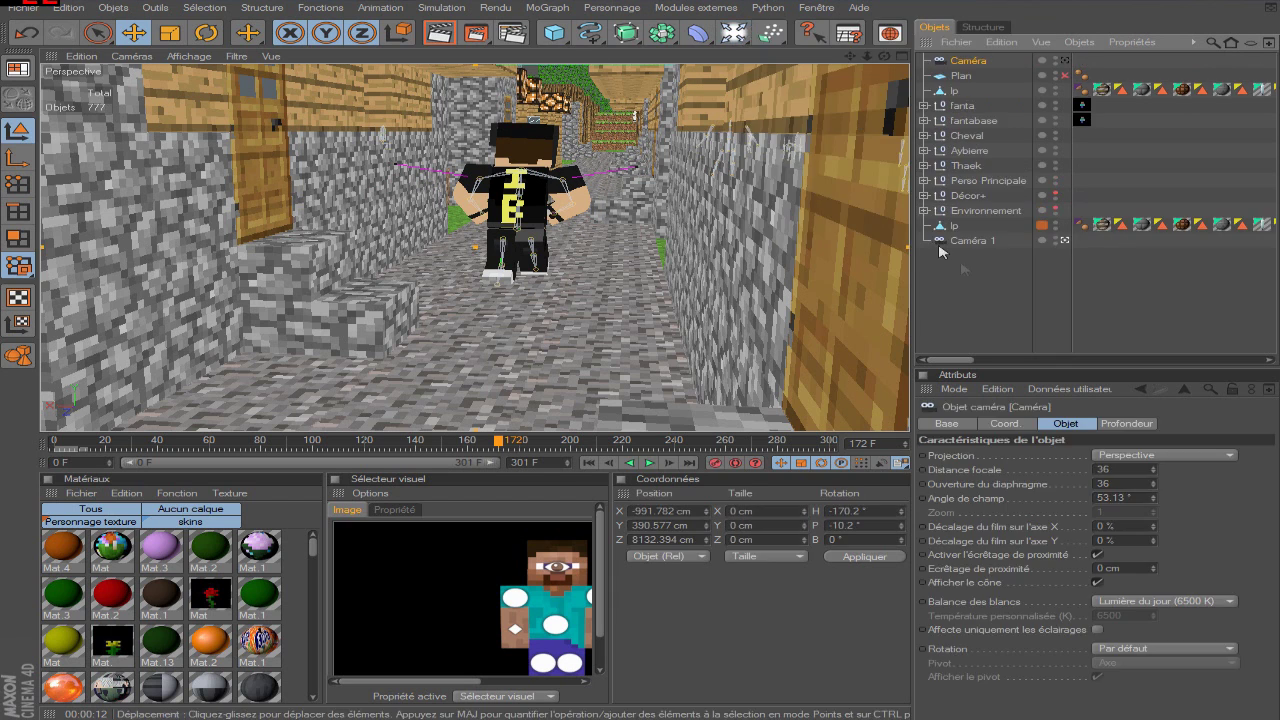
left_click(1062, 341)
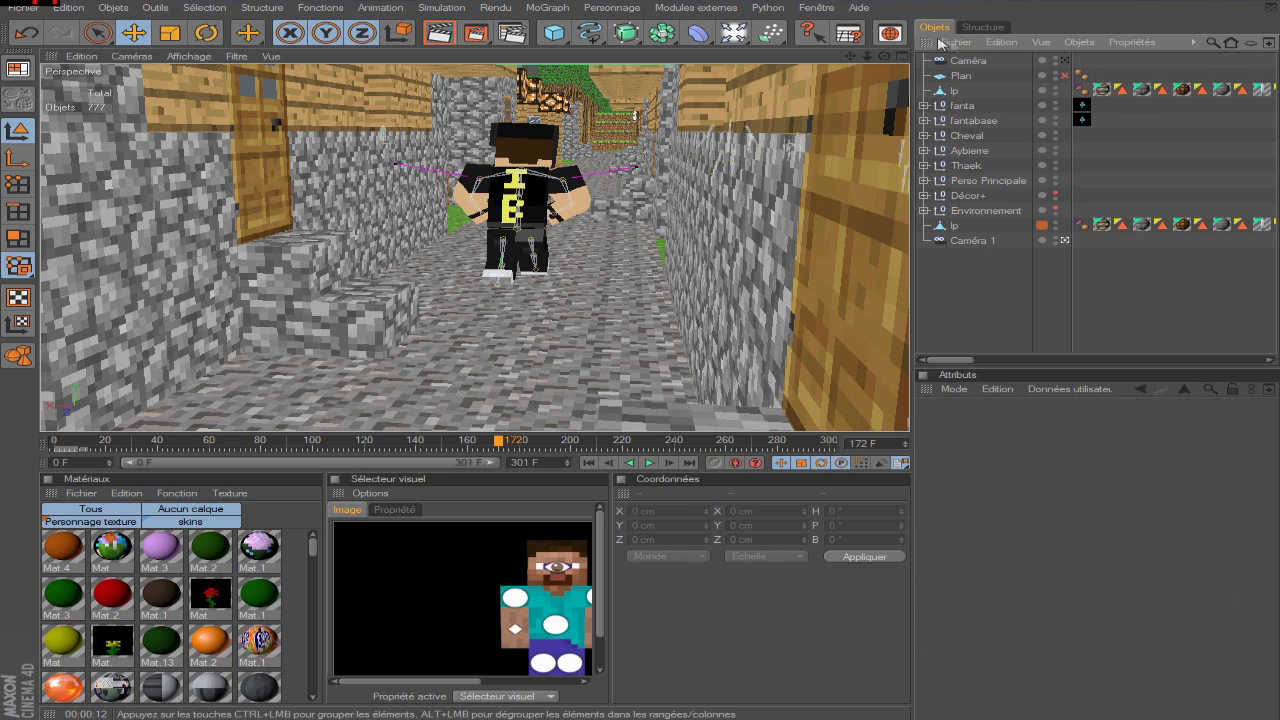
left_click(984, 61)
left_click(1065, 241)
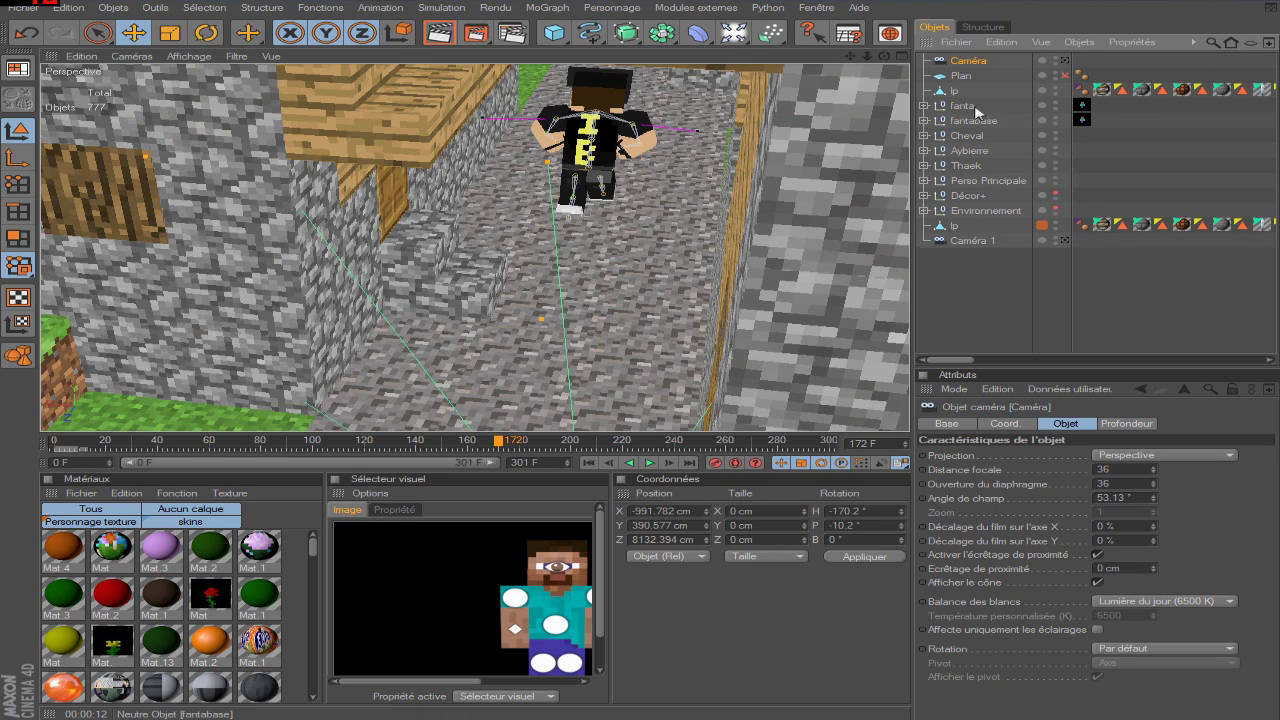
left_click_drag(851, 56, 814, 341)
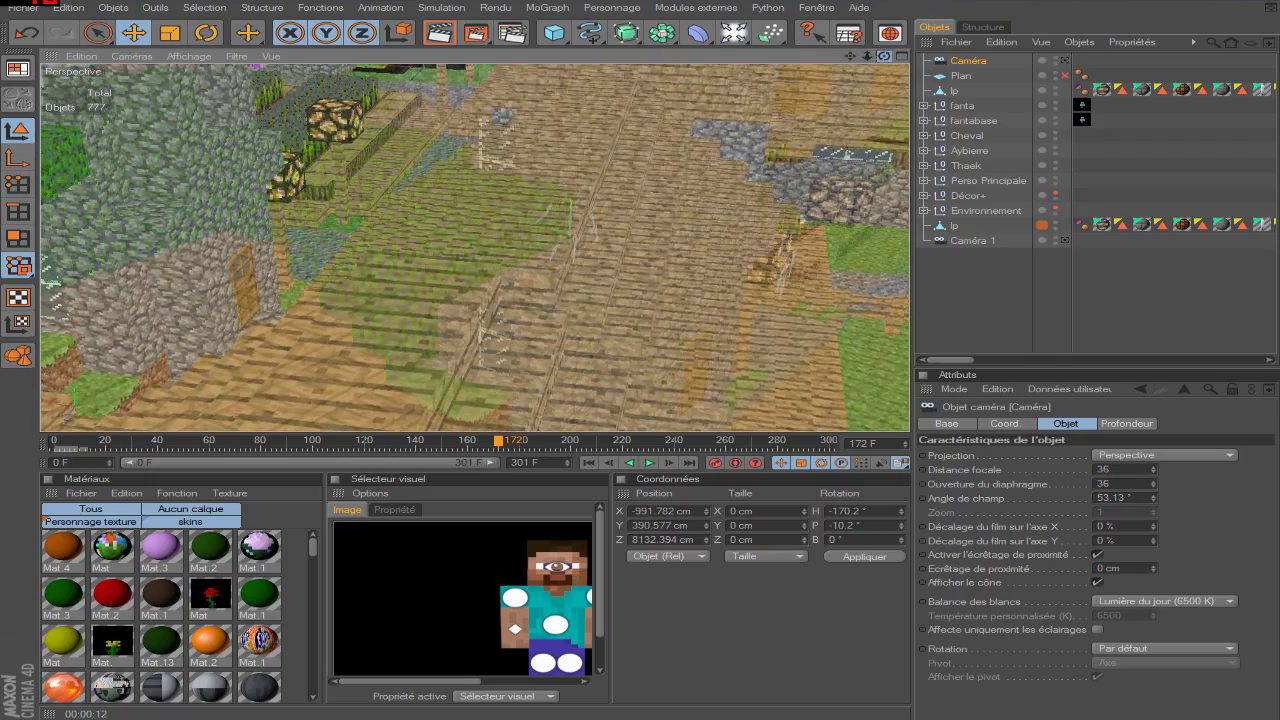
left_click_drag(850, 56, 795, 10)
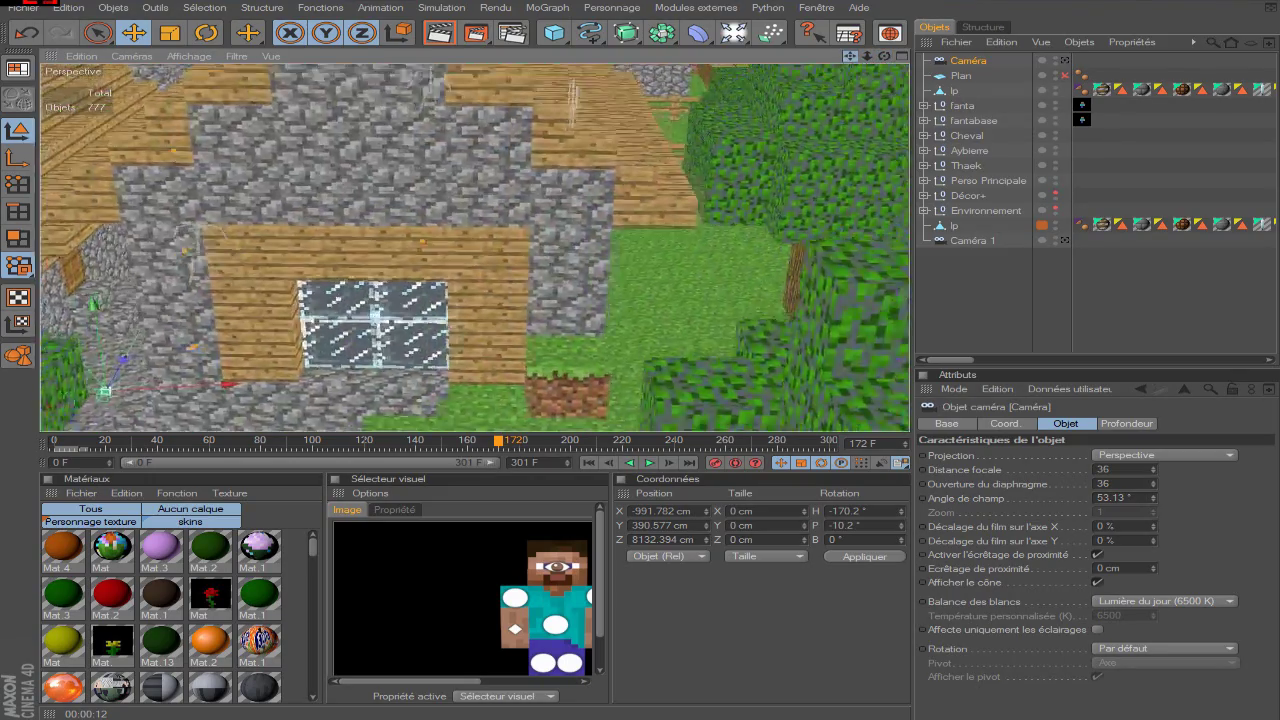
- Look through Caméra 1 and reposition it behind the character at frame 0 to X -551.341, Y 420.801, Z 8200.086 cm, H -551°, P -8.6°
left_click(968, 241)
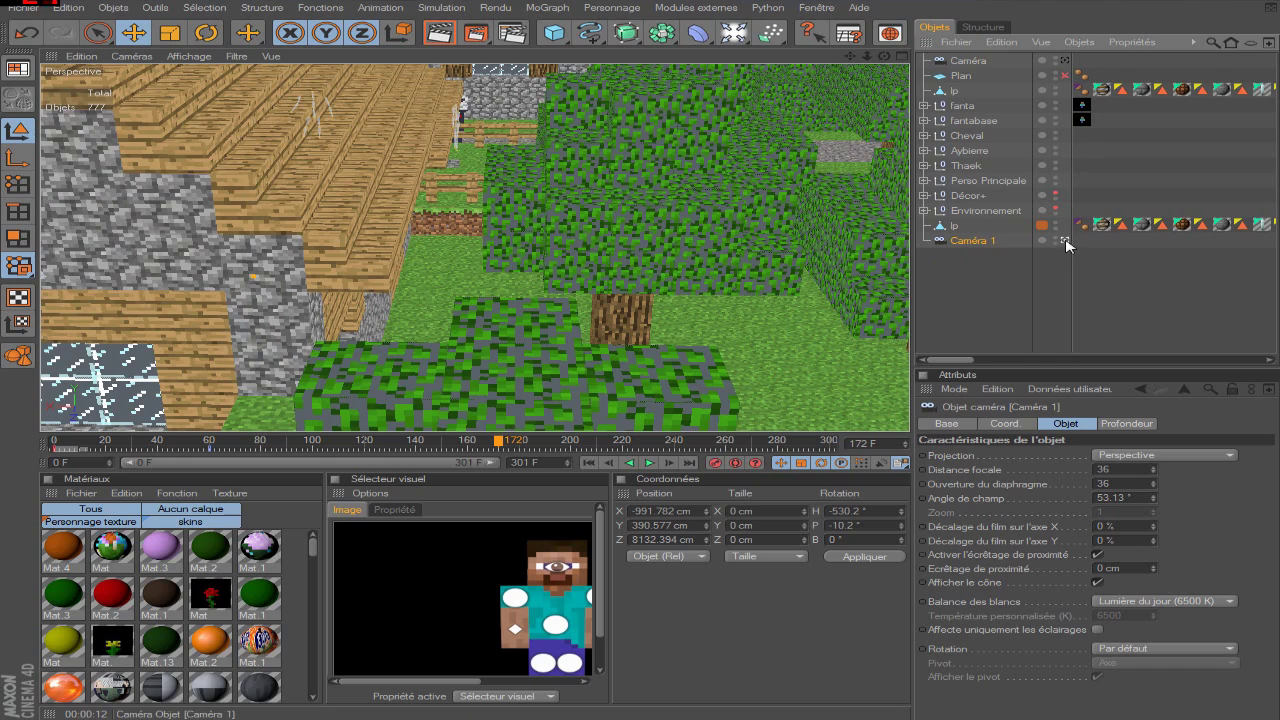
left_click(1064, 240)
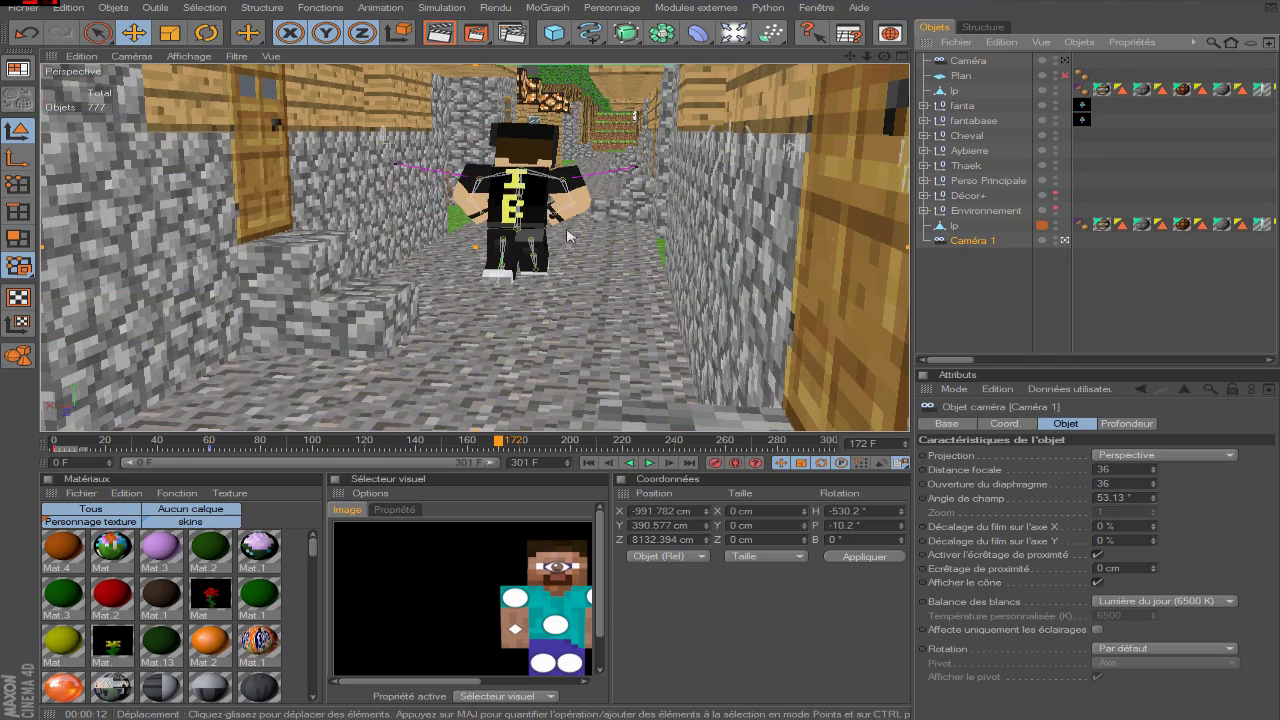
left_click(50, 442)
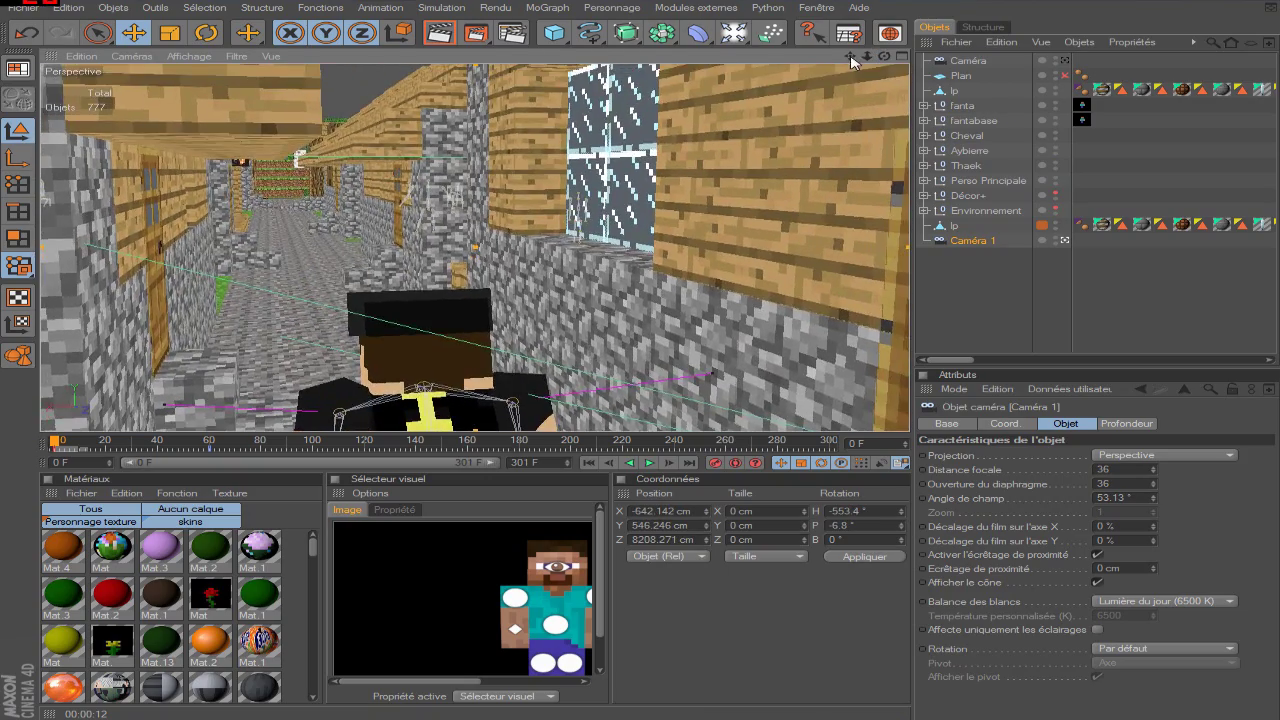
left_click_drag(851, 60, 876, 18)
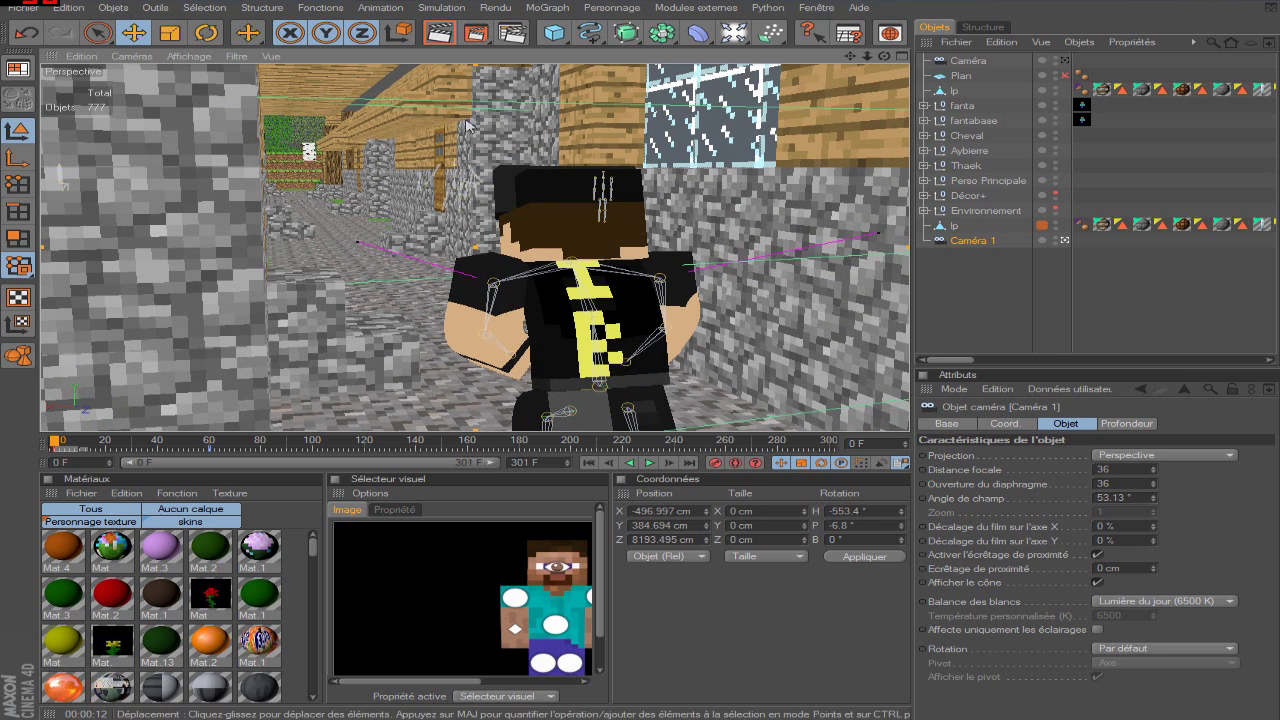
left_click_drag(885, 56, 849, 56)
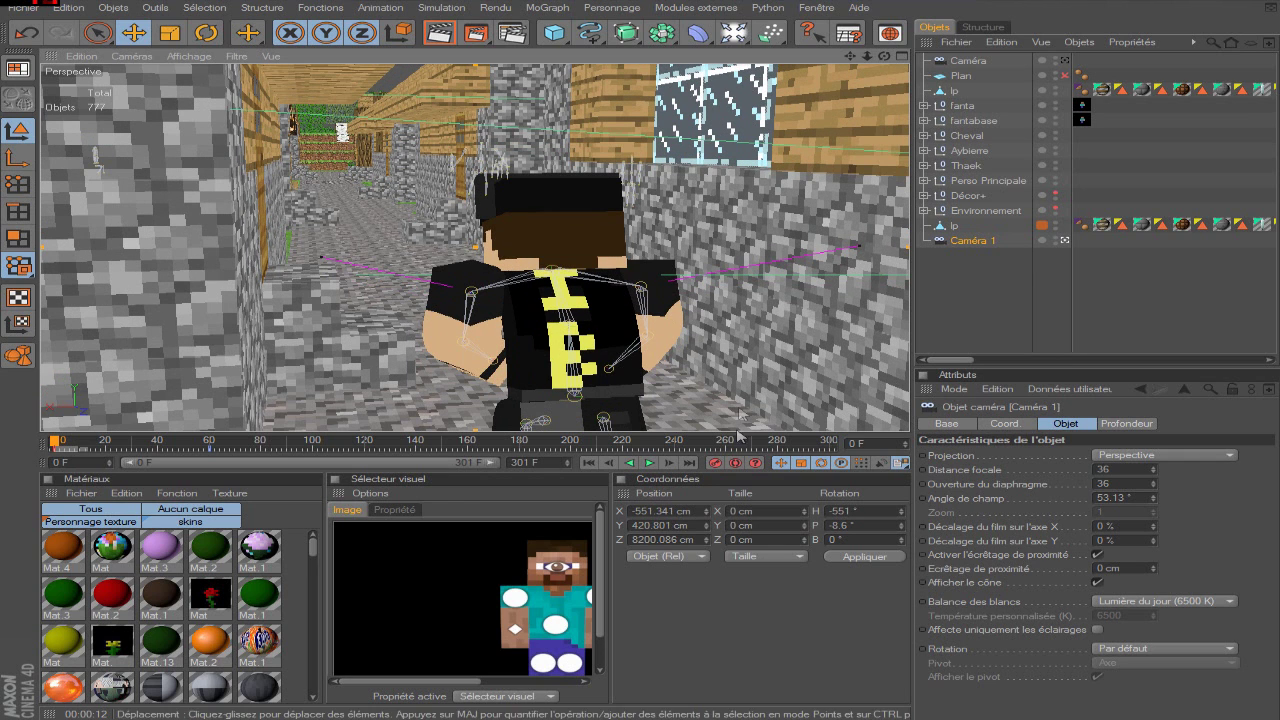
- Replace Caméra 1's frame 60 keys with a recorded position of X -576.116, Y 401.164, Z 8072.632 cm
left_click(211, 453)
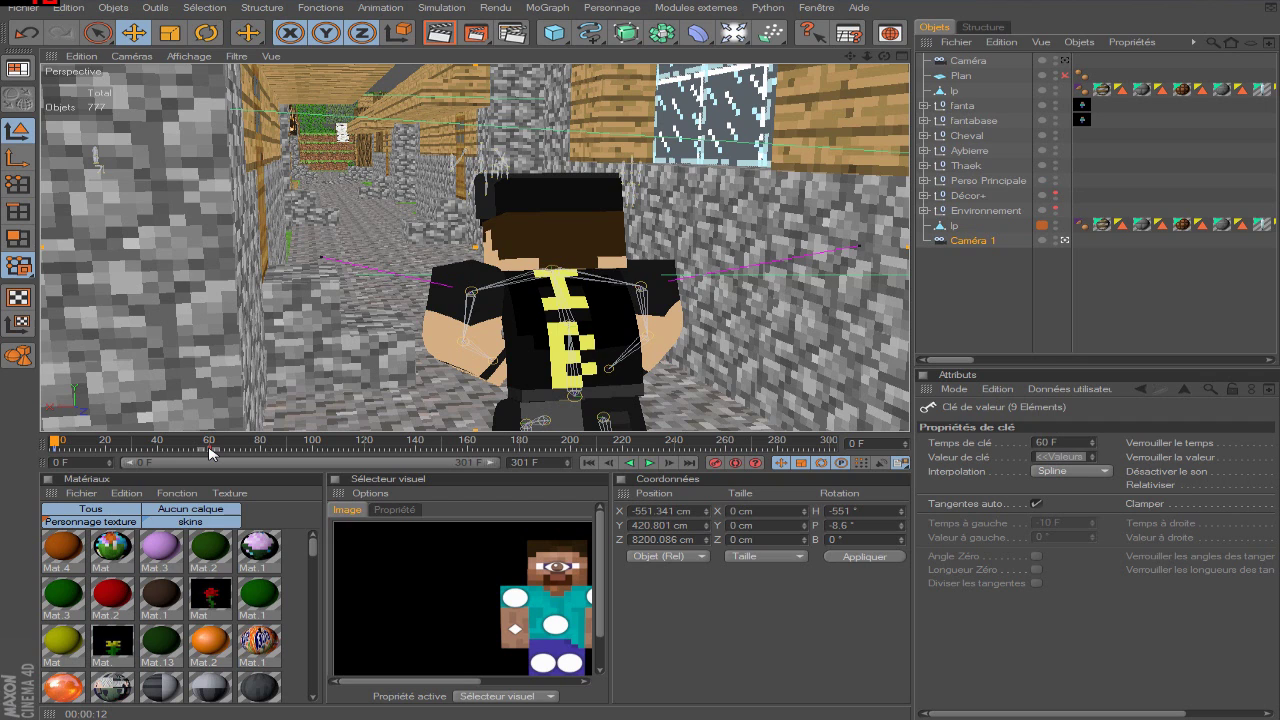
left_click(210, 446)
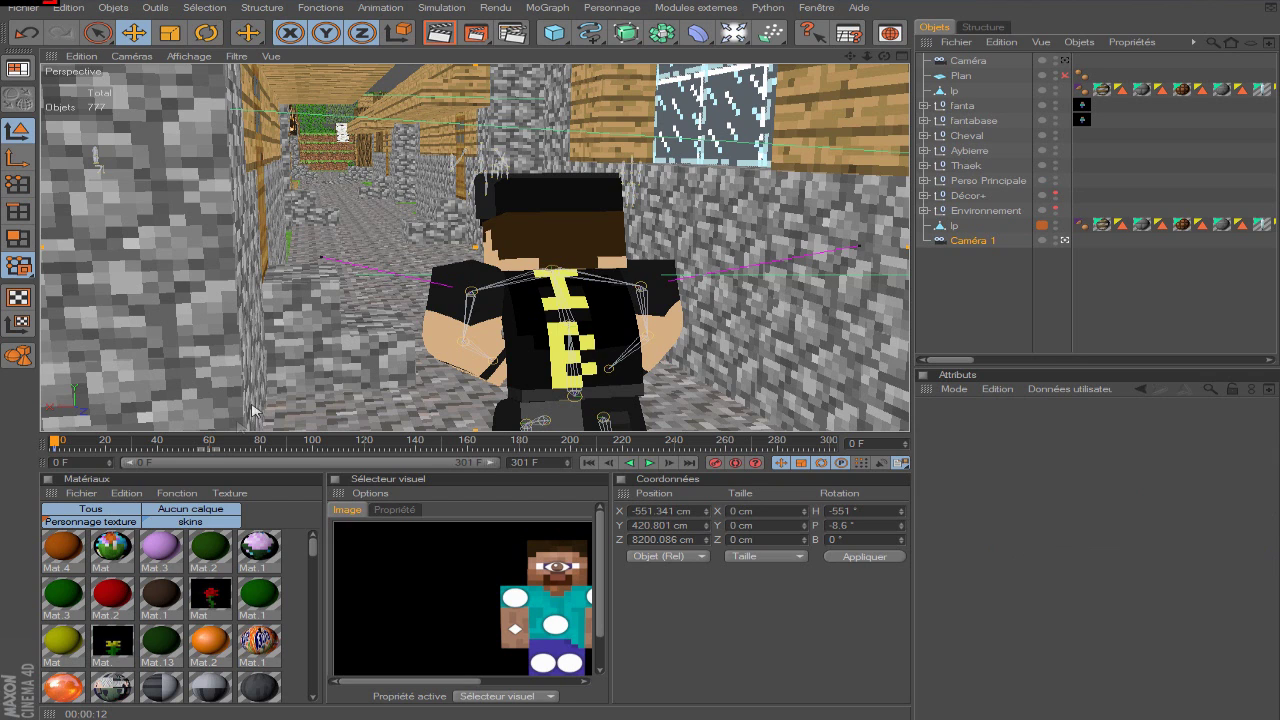
left_click(210, 446)
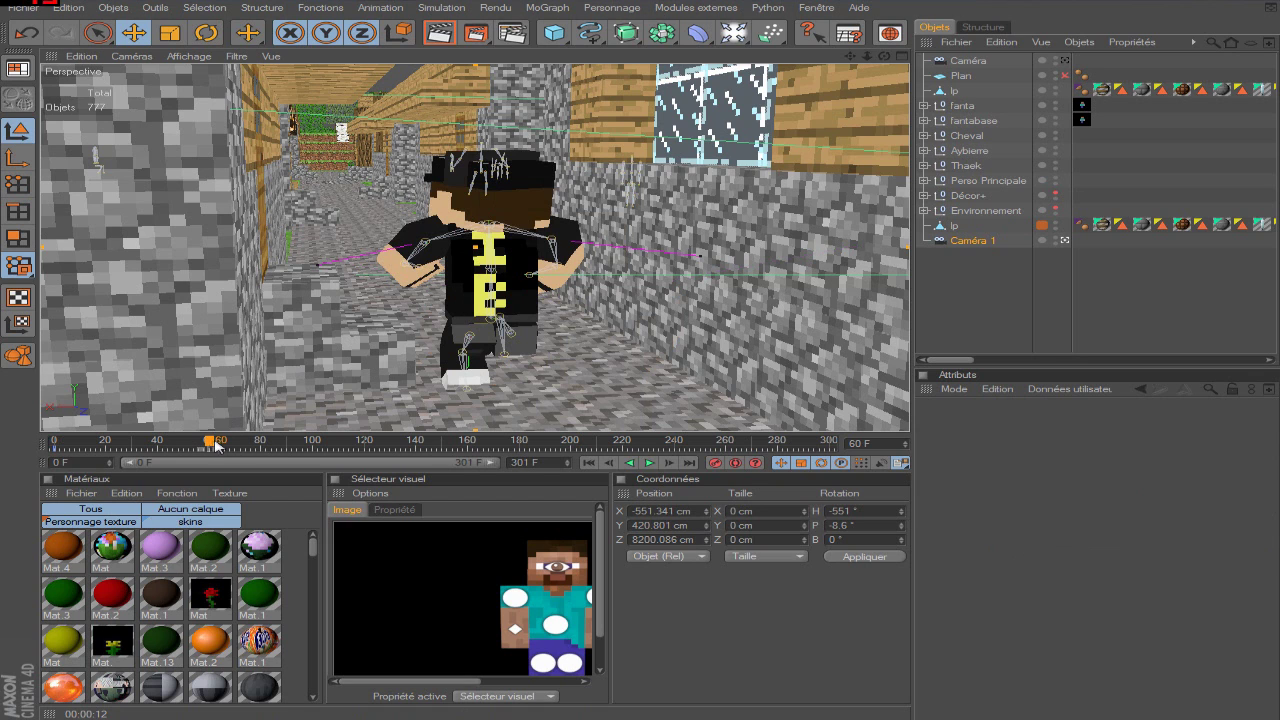
left_click(971, 240)
left_click_drag(873, 54, 883, 54)
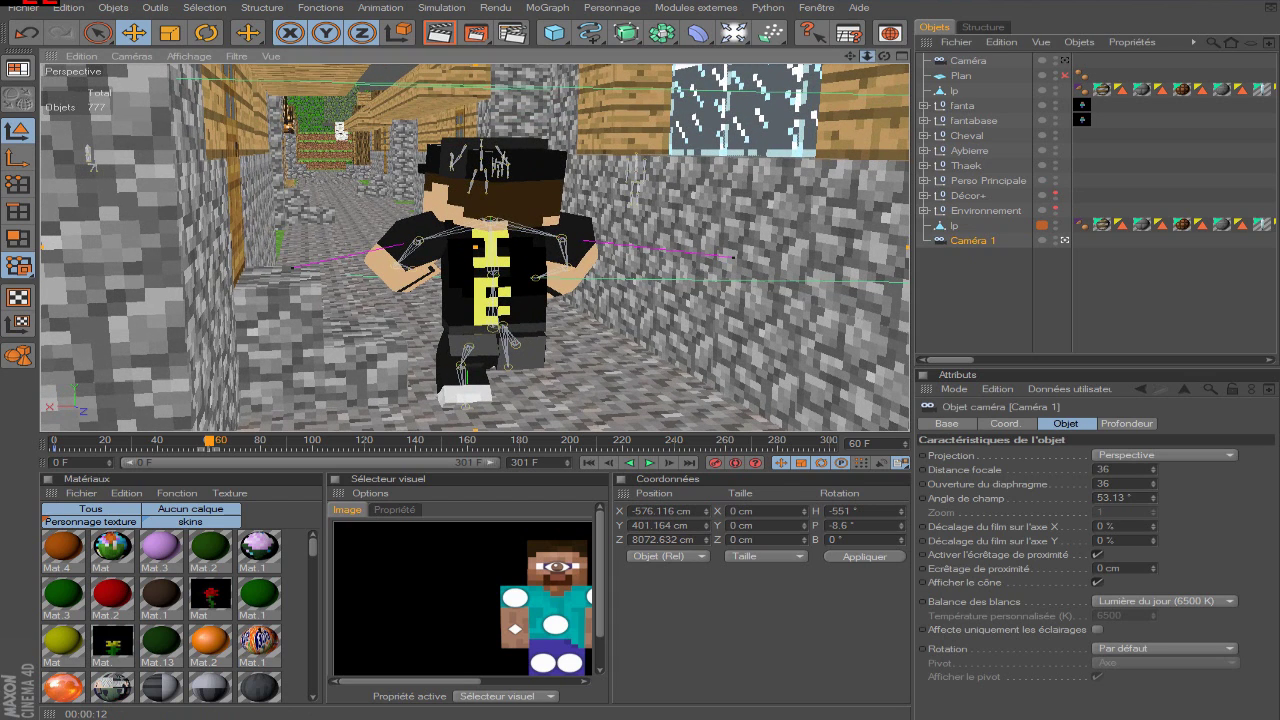
left_click(714, 464)
- Set Caméra 1's re-recorded frame 0 keys to Linéaire interpolation
left_click_drag(121, 448, 51, 448)
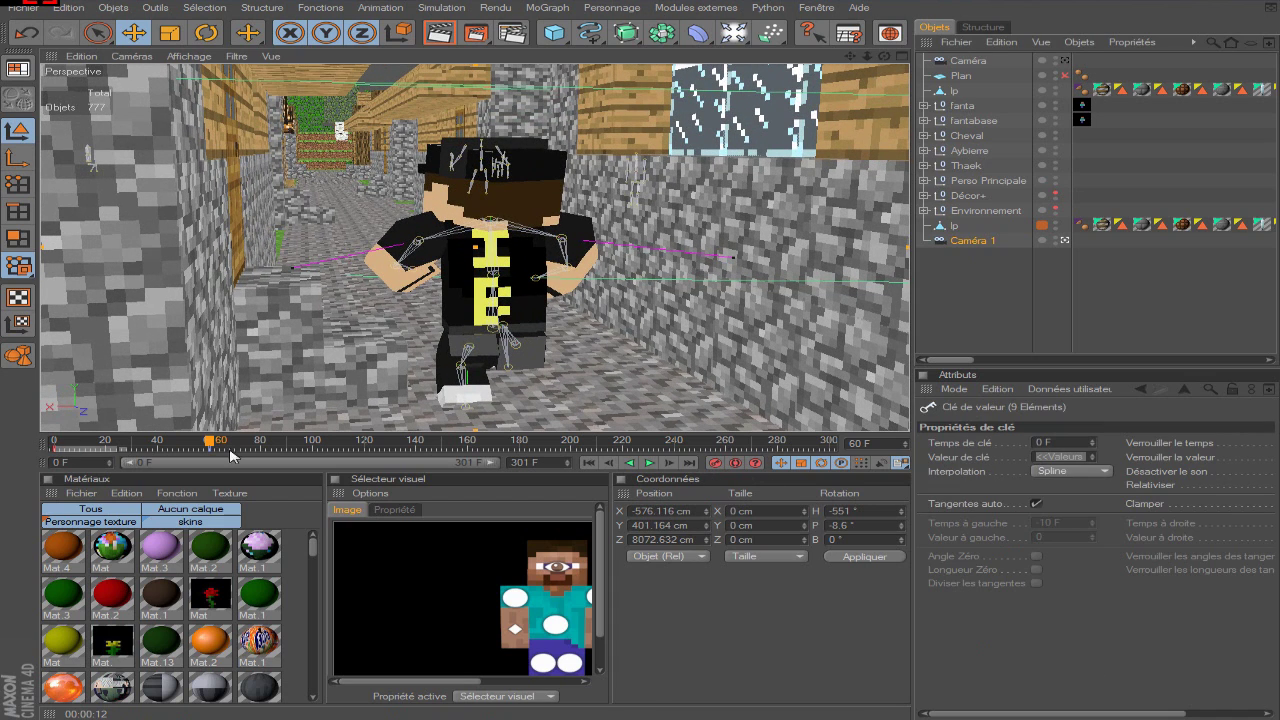
left_click(1068, 471)
left_click(1065, 499)
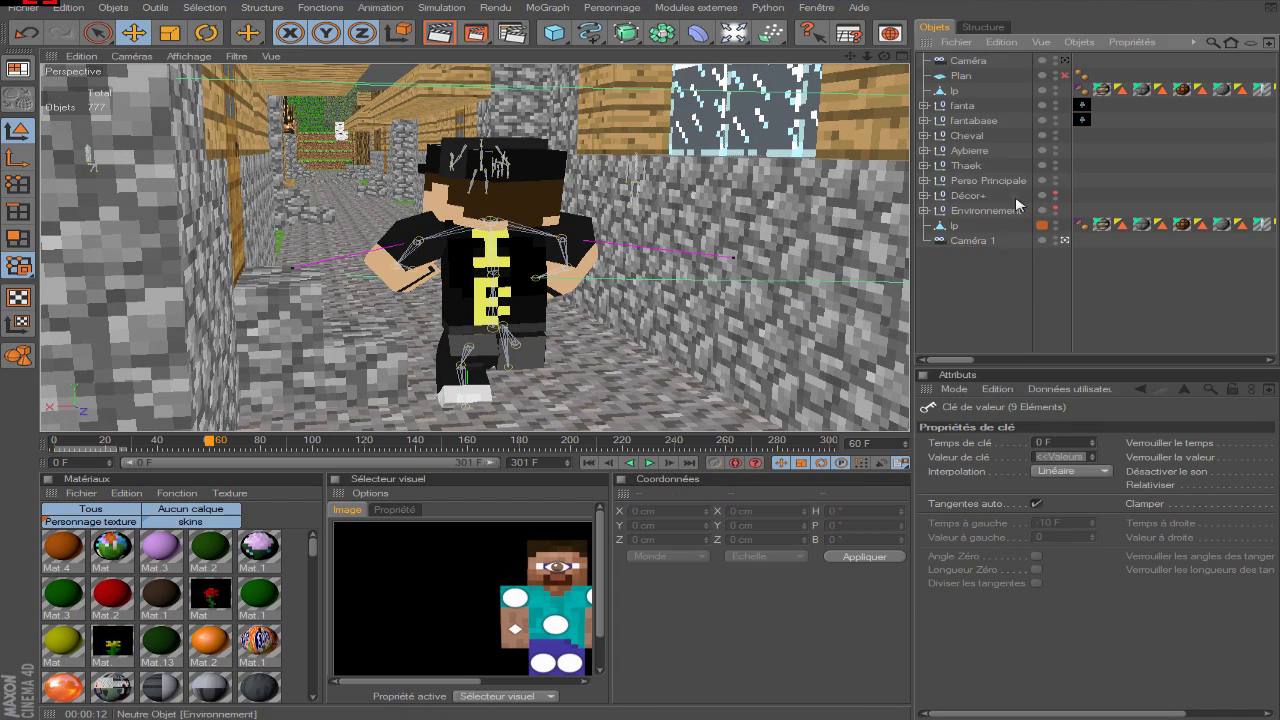
- Move the new Caméra below Caméra 1 in the hierarchy and rename it Caméra 2
left_click(968, 61)
left_click_drag(968, 61, 1000, 250)
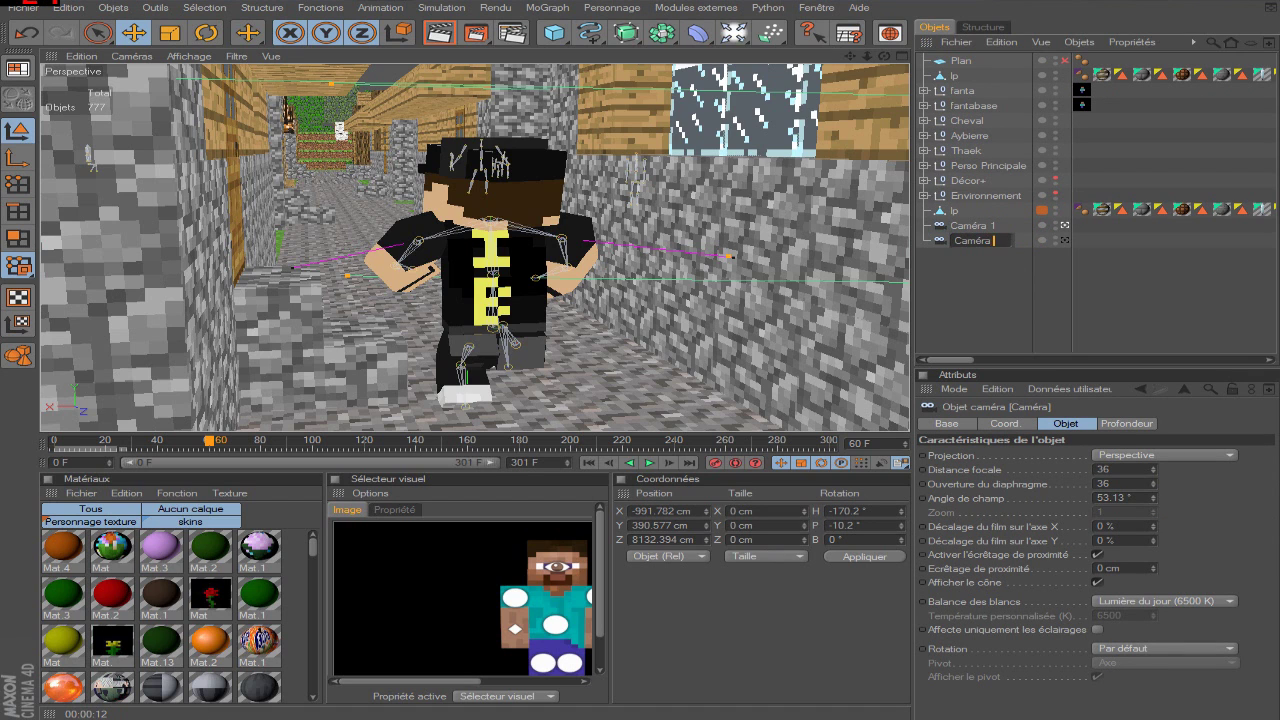
type("2")
key("Return")
- Look through Caméra 2 and move it to the house wall beside the window at X 333.095, Y 689.882, Z 6608.582 cm, H -236°, P -12.3°
left_click(1065, 240)
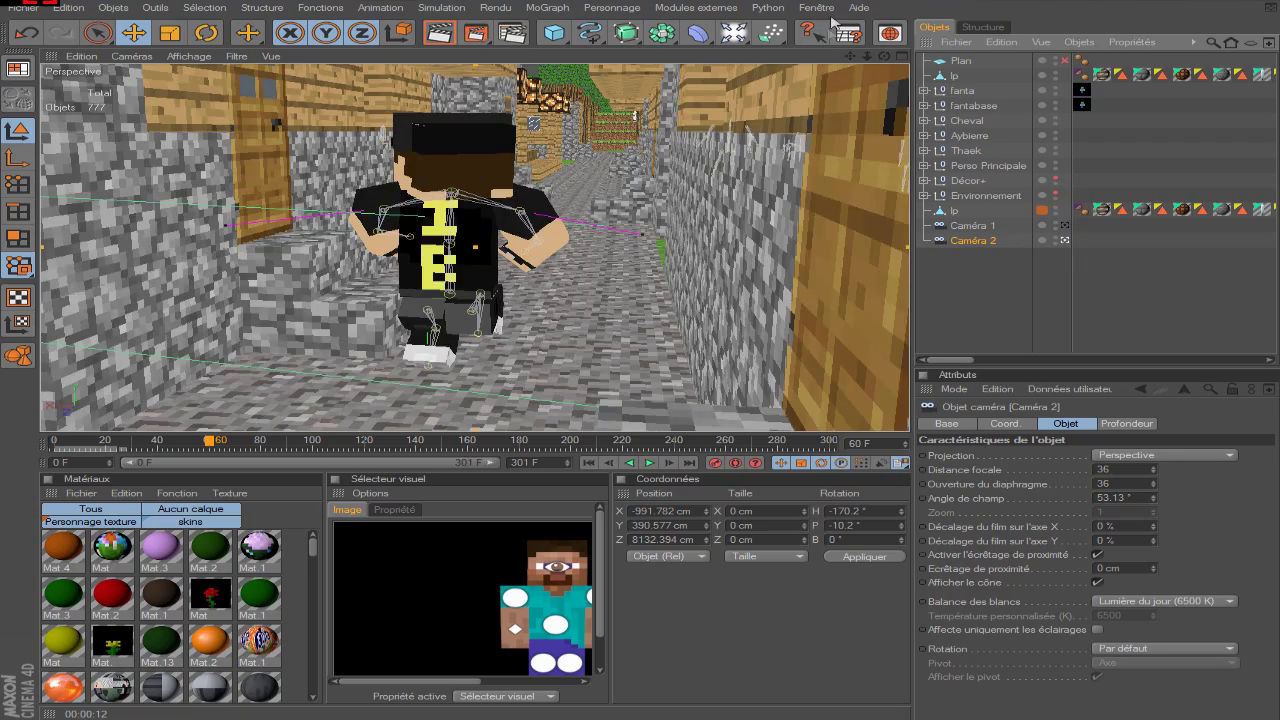
left_click_drag(867, 56, 886, 138)
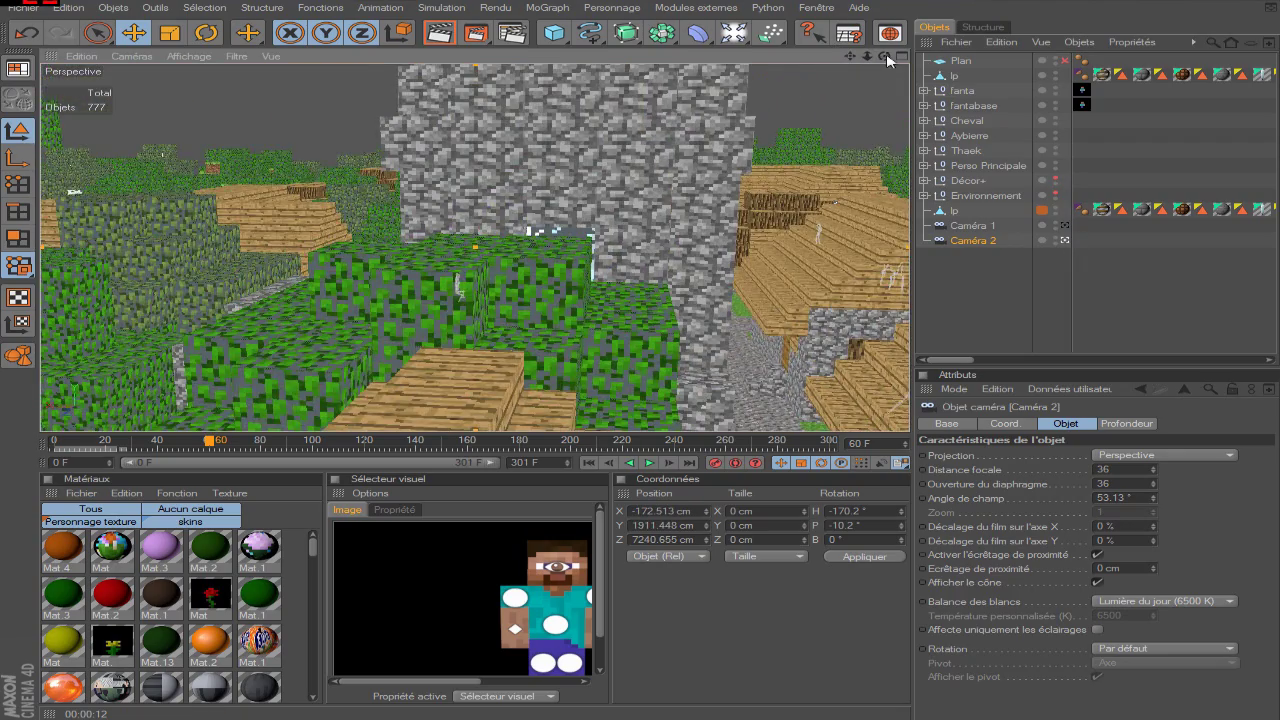
left_click_drag(886, 57, 896, 102)
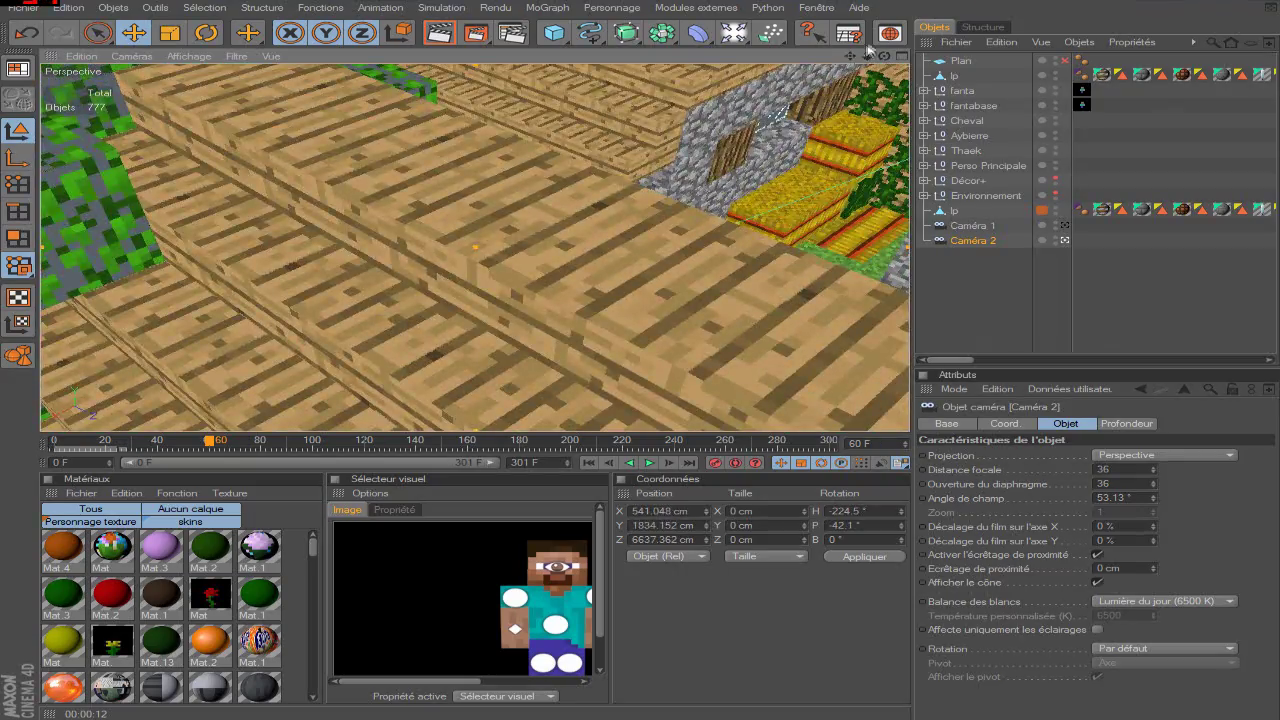
left_click_drag(858, 57, 876, 102)
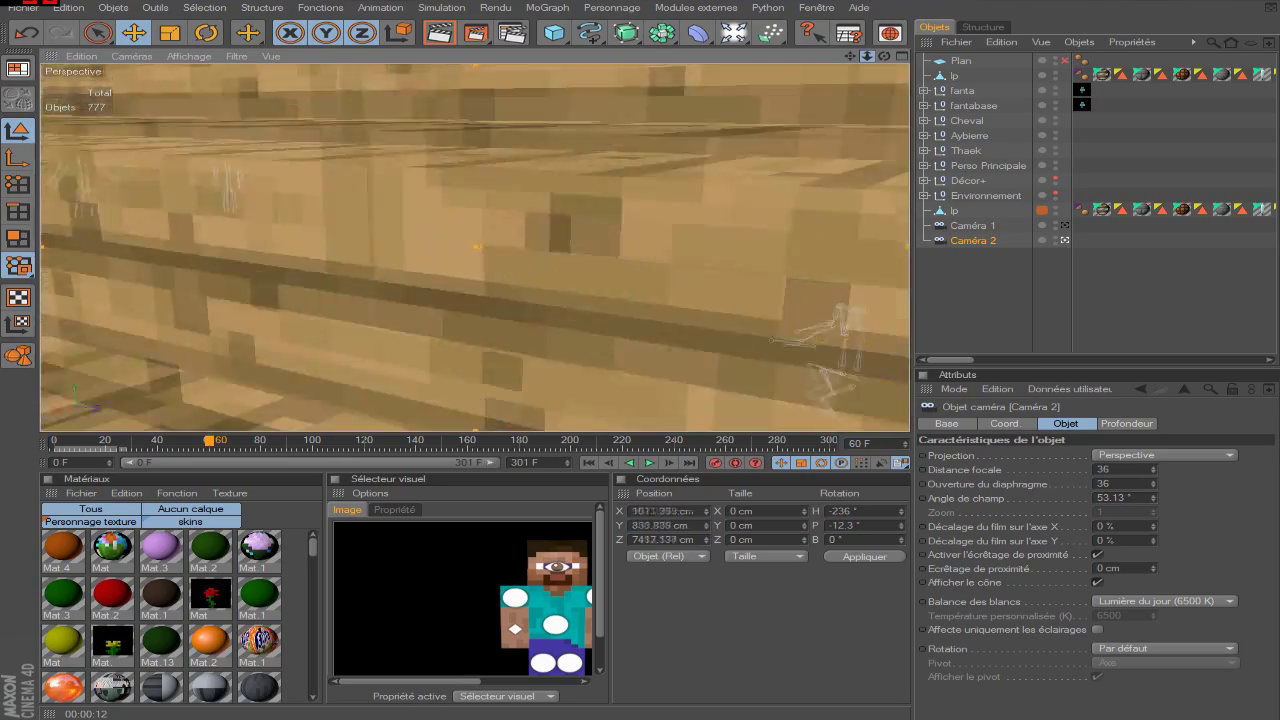
left_click_drag(867, 56, 985, 57)
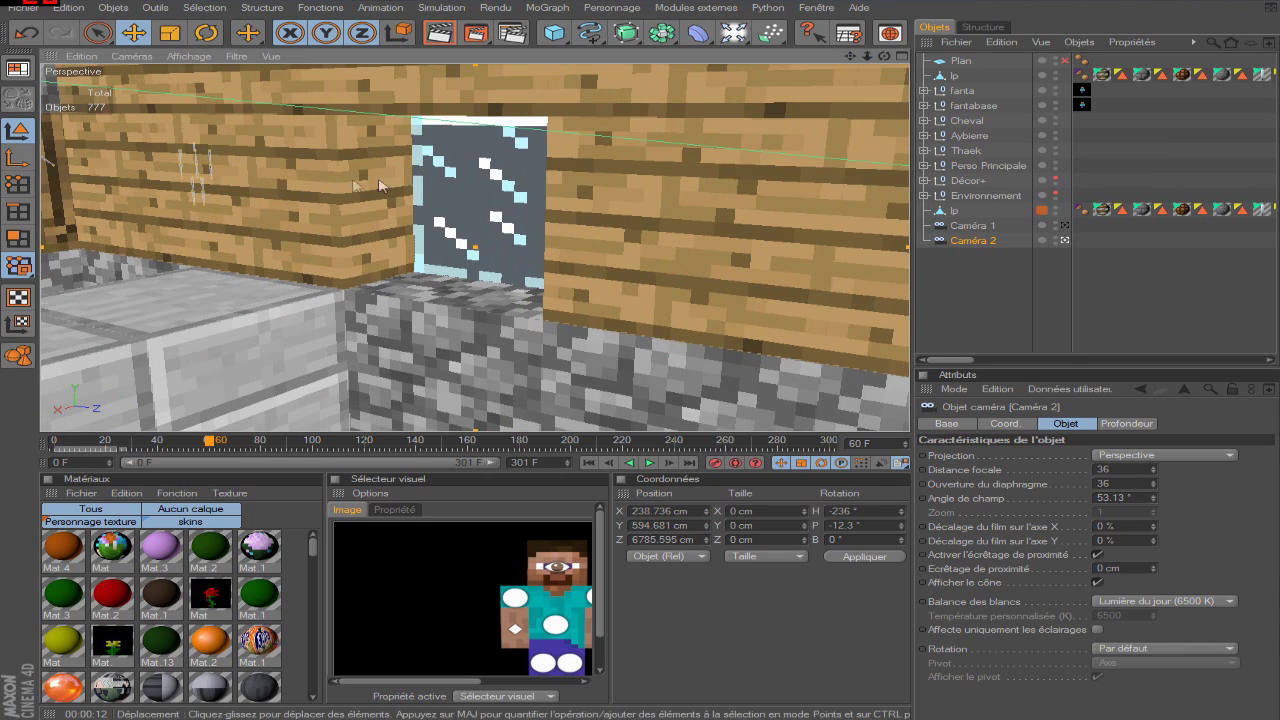
left_click_drag(851, 57, 988, 150)
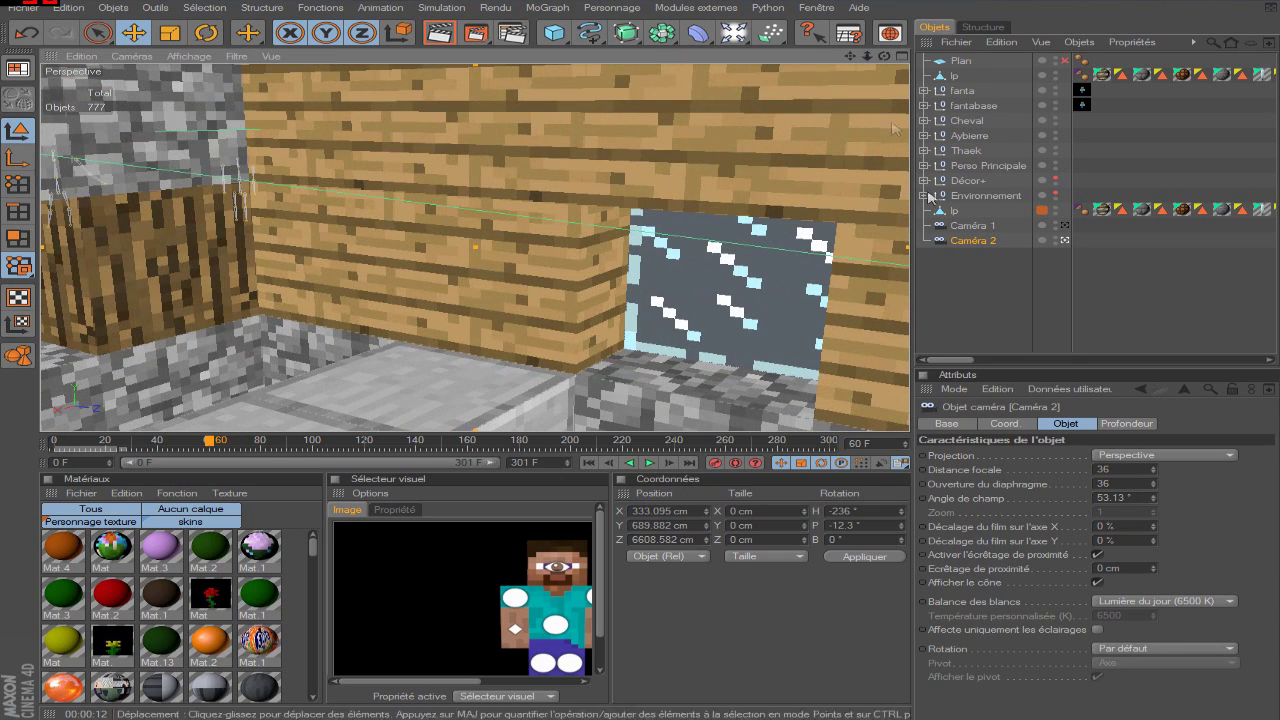
- Delete the wooden wall polygon beside the window from the lower lp village mesh
left_click(970, 181)
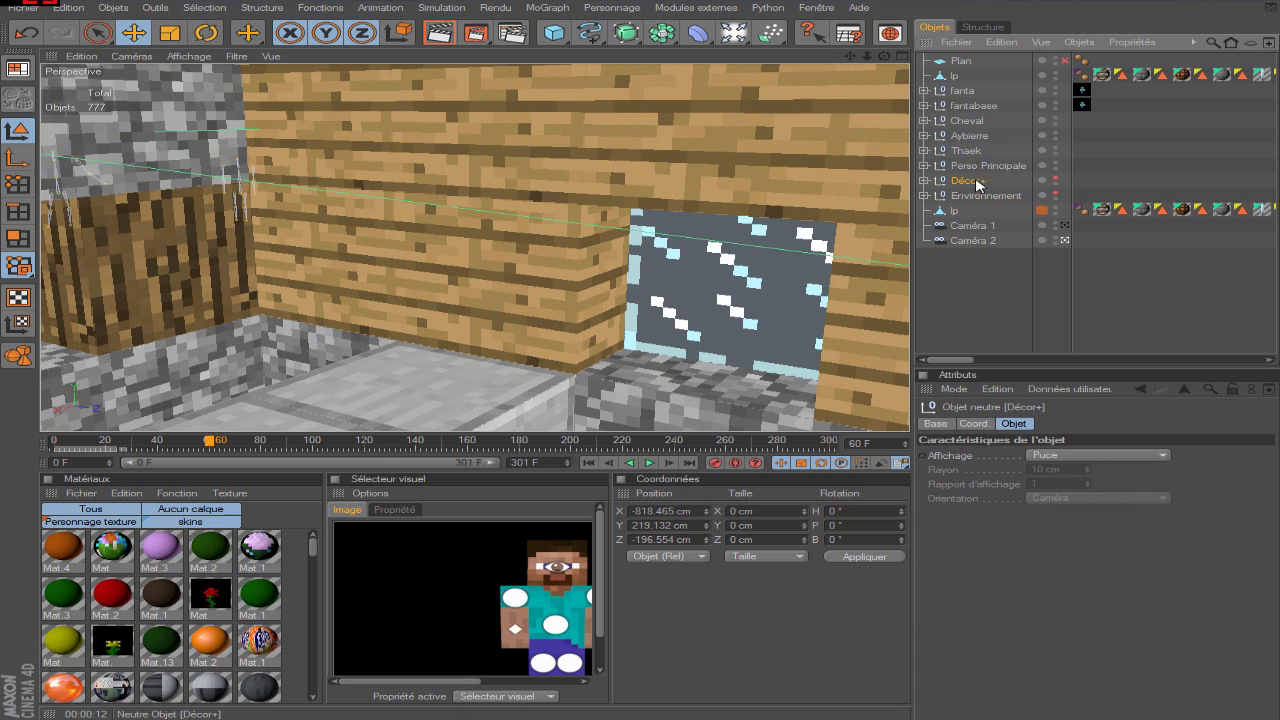
left_click(955, 76)
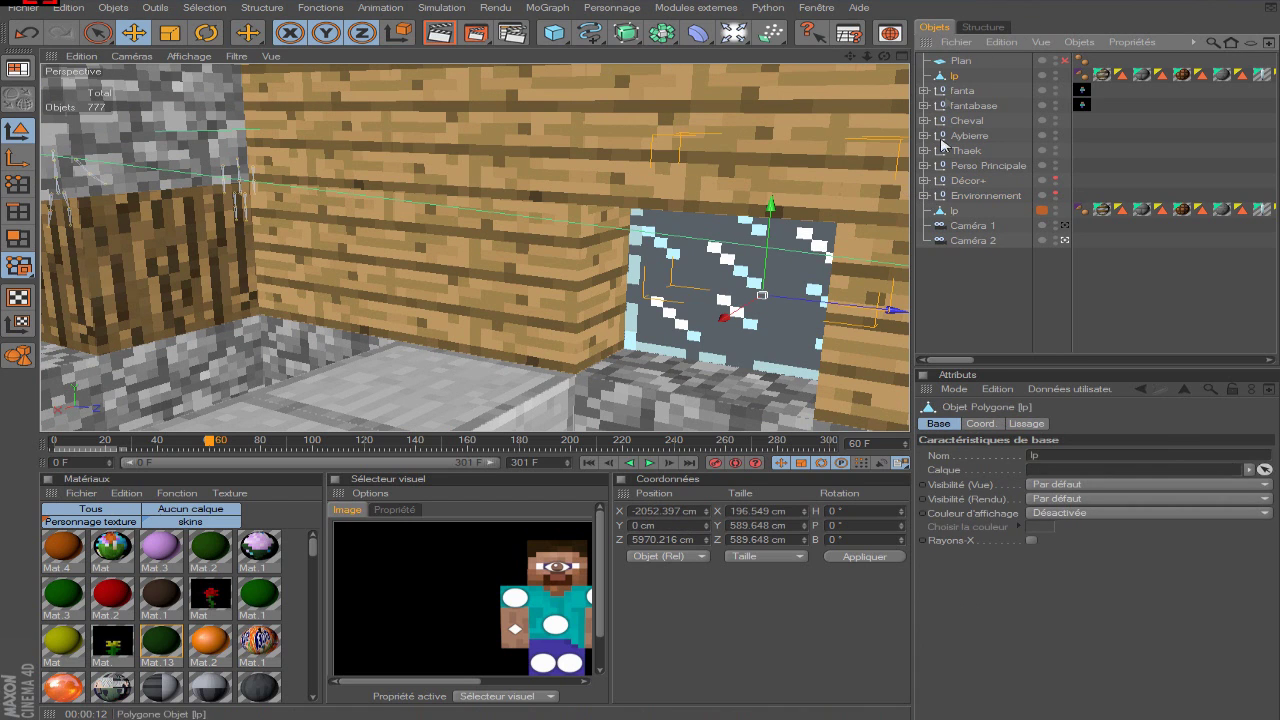
left_click(943, 212)
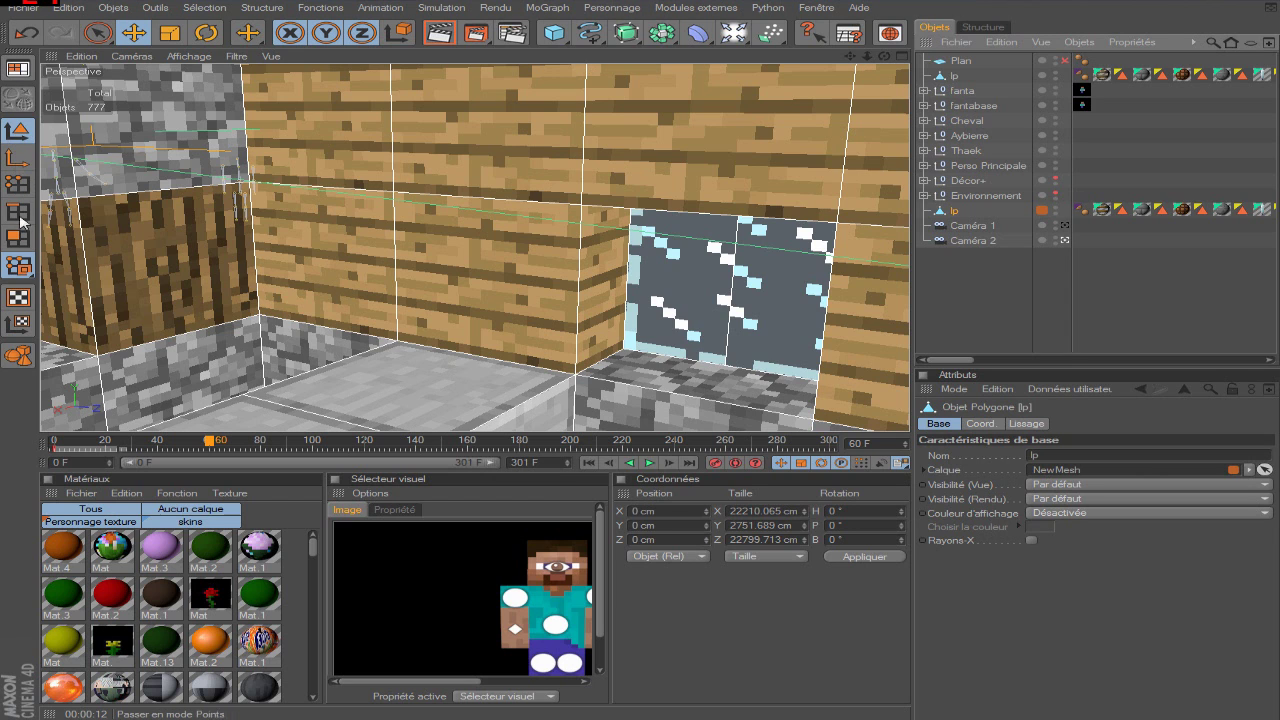
key("9")
left_click(543, 274)
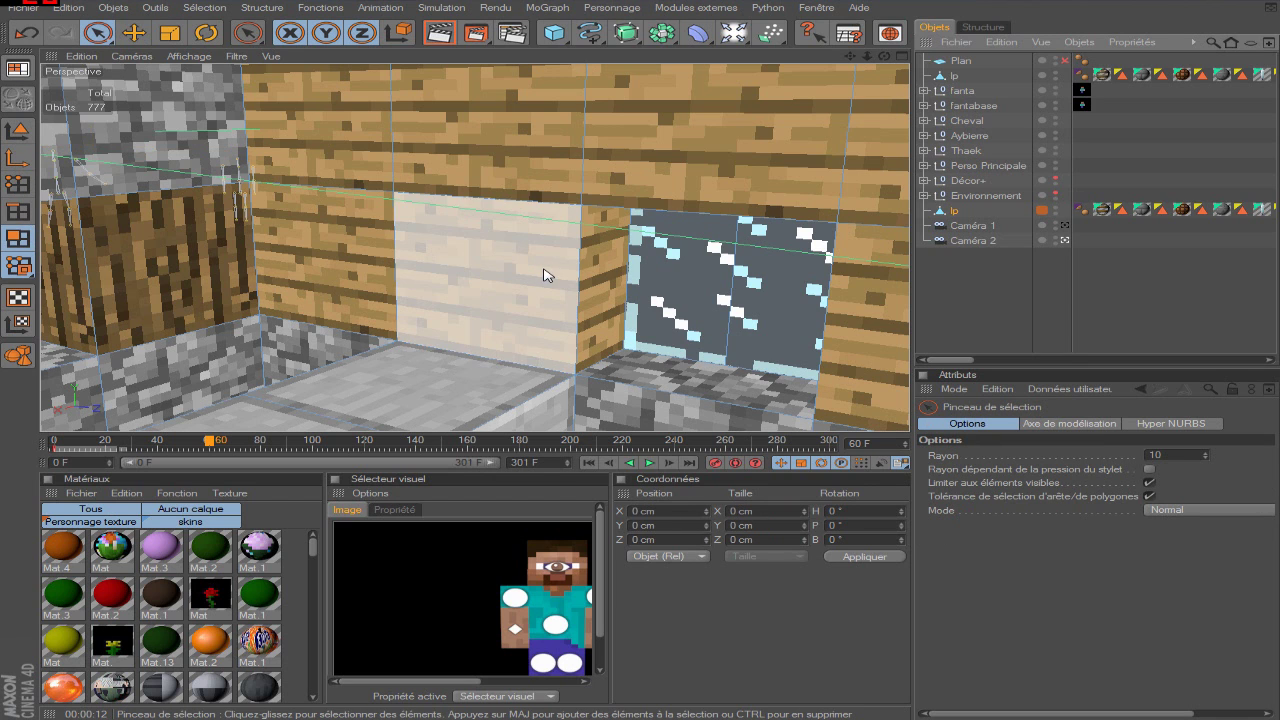
key("Delete")
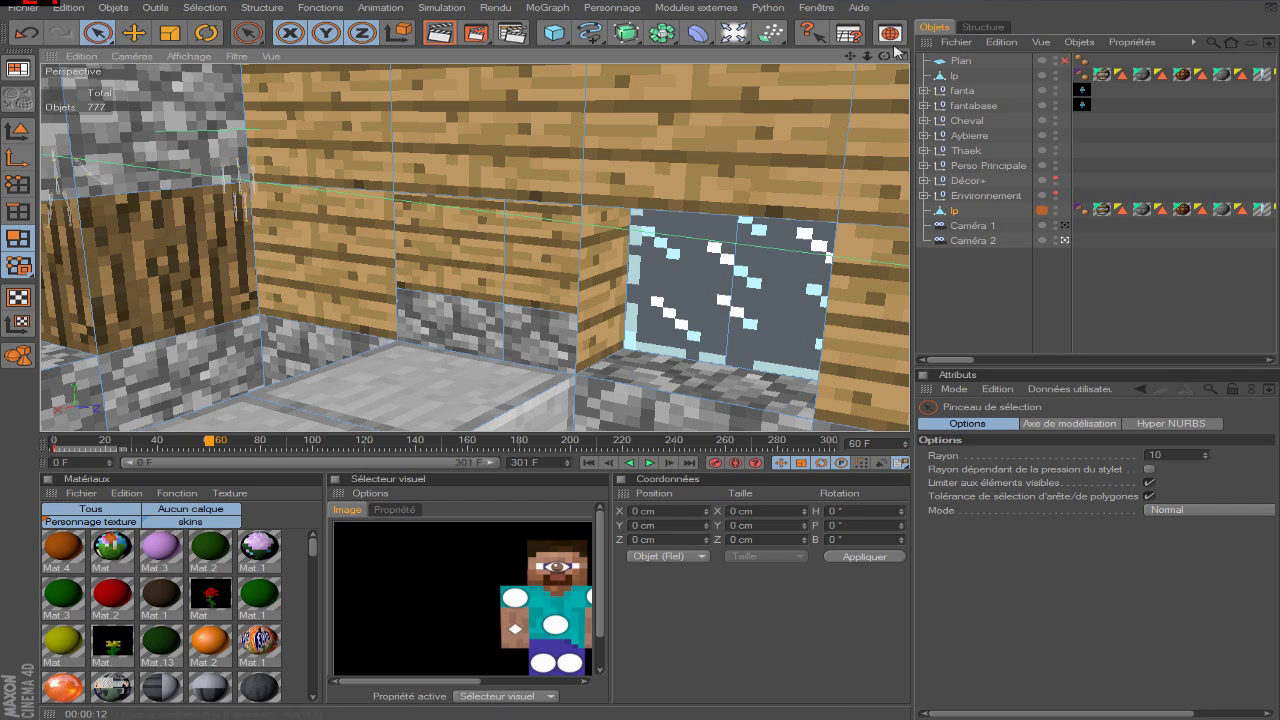
- Delete the wooden side polygon beside the window and the remaining outer wall polygon so the wall is open next to the glass
left_click(605, 288)
left_click_drag(887, 57, 1004, 42)
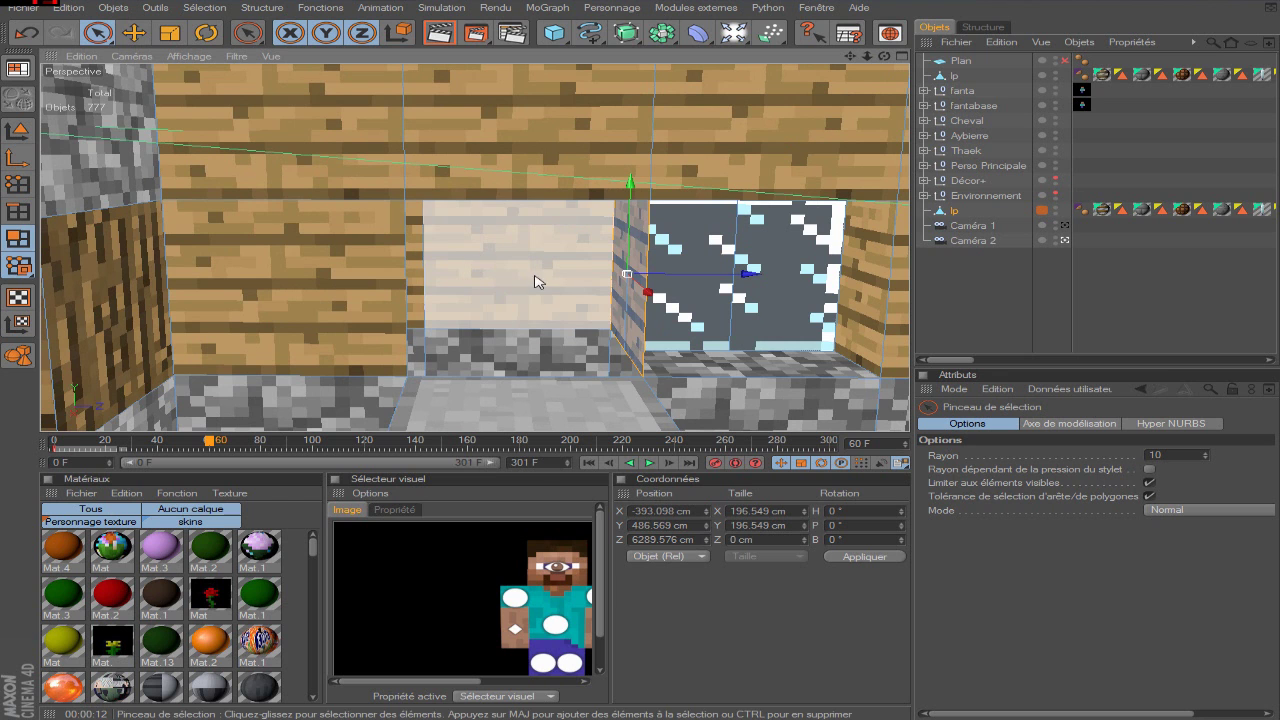
left_click(628, 314, "ctrl")
left_click(494, 287)
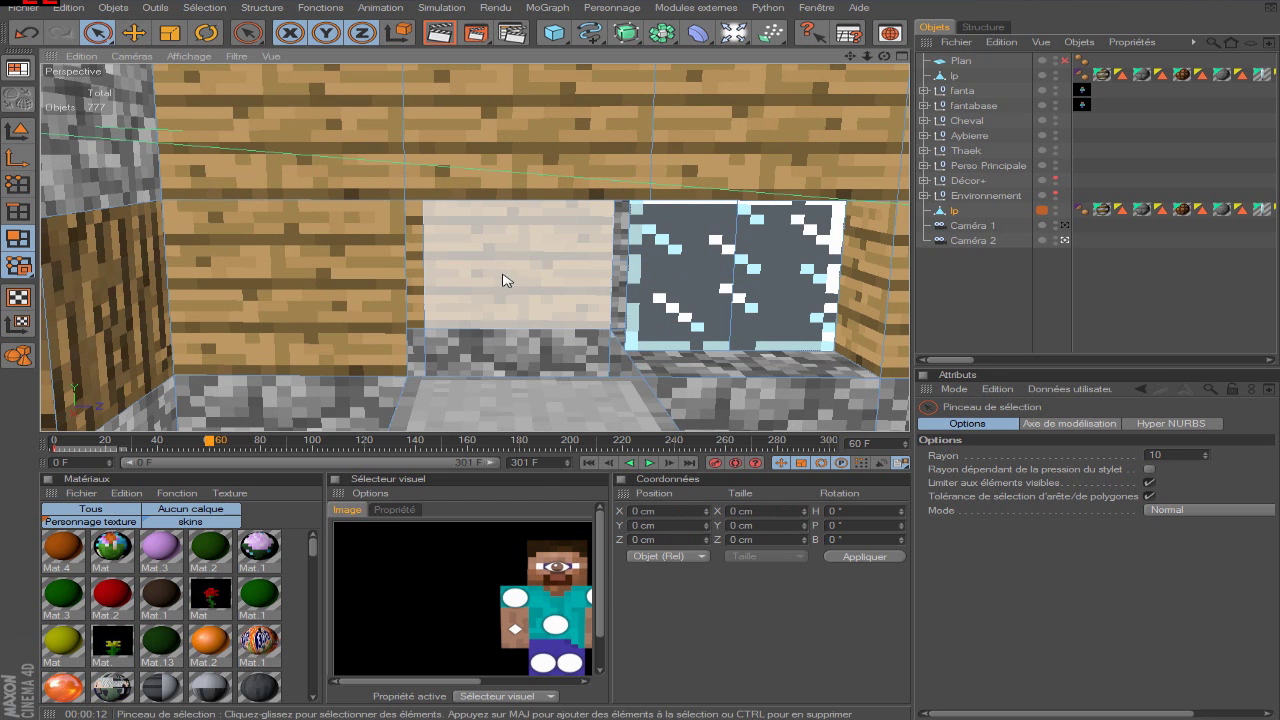
key("Delete")
mouse_move(885, 57)
left_mouse_down()
mouse_move(856, 62)
mouse_move(880, 59)
left_mouse_up()
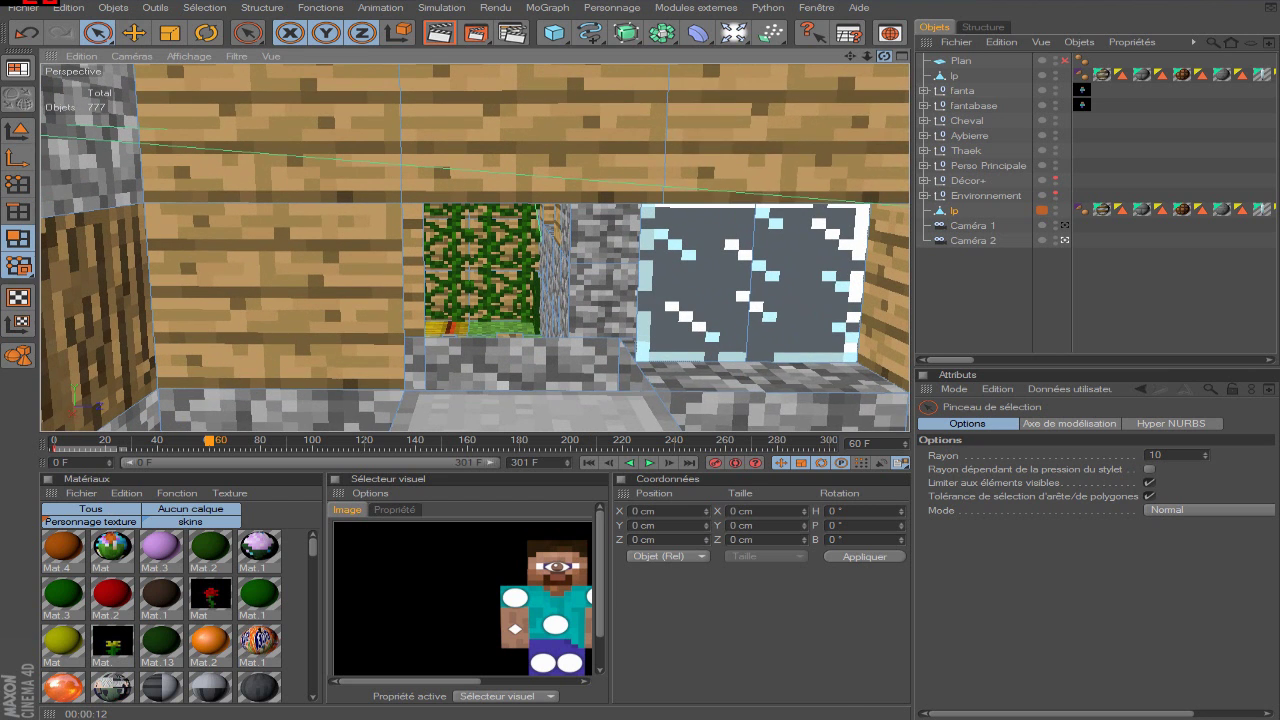
- Select the window's glass panes with their surrounding frame polygons and split them off into a separate lp object
mouse_move(730, 382)
left_mouse_down()
mouse_move(809, 283)
mouse_move(700, 282)
left_mouse_up()
left_click_drag(888, 60, 760, 150)
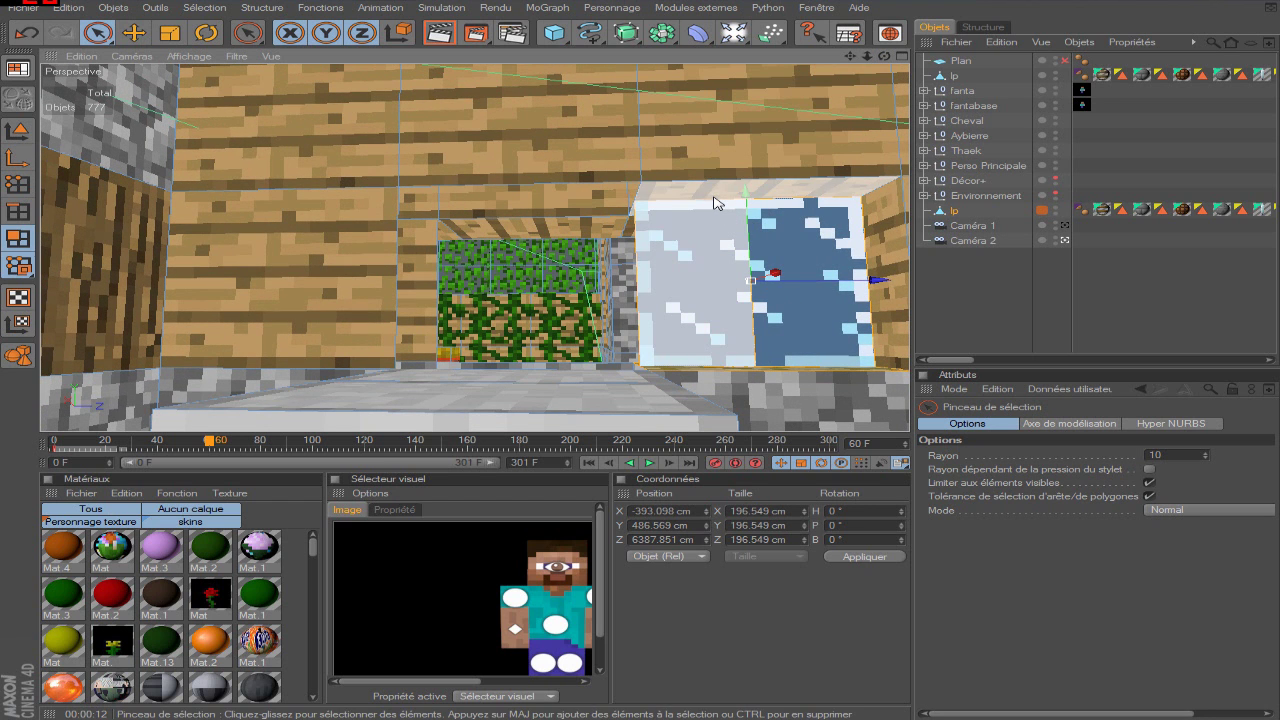
left_click(643, 194)
left_click_drag(885, 57, 1230, 66)
key("ctrl+s")
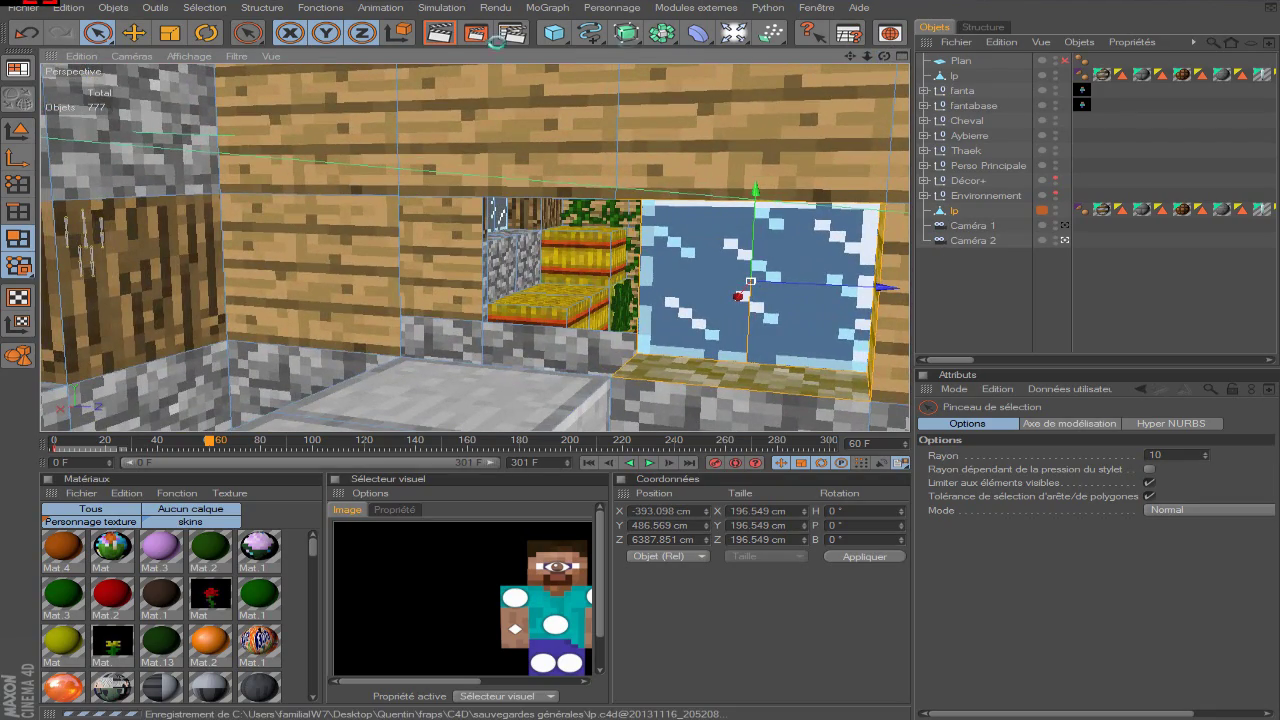
left_click(380, 8)
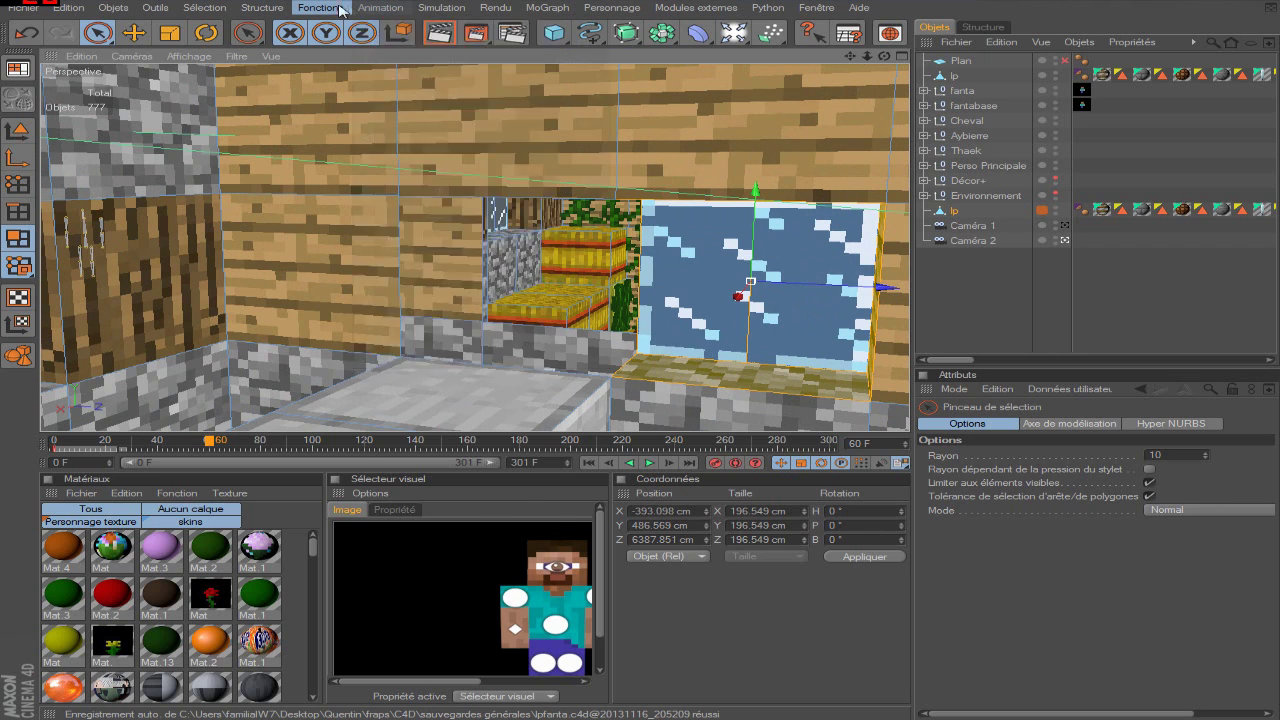
left_click(390, 452)
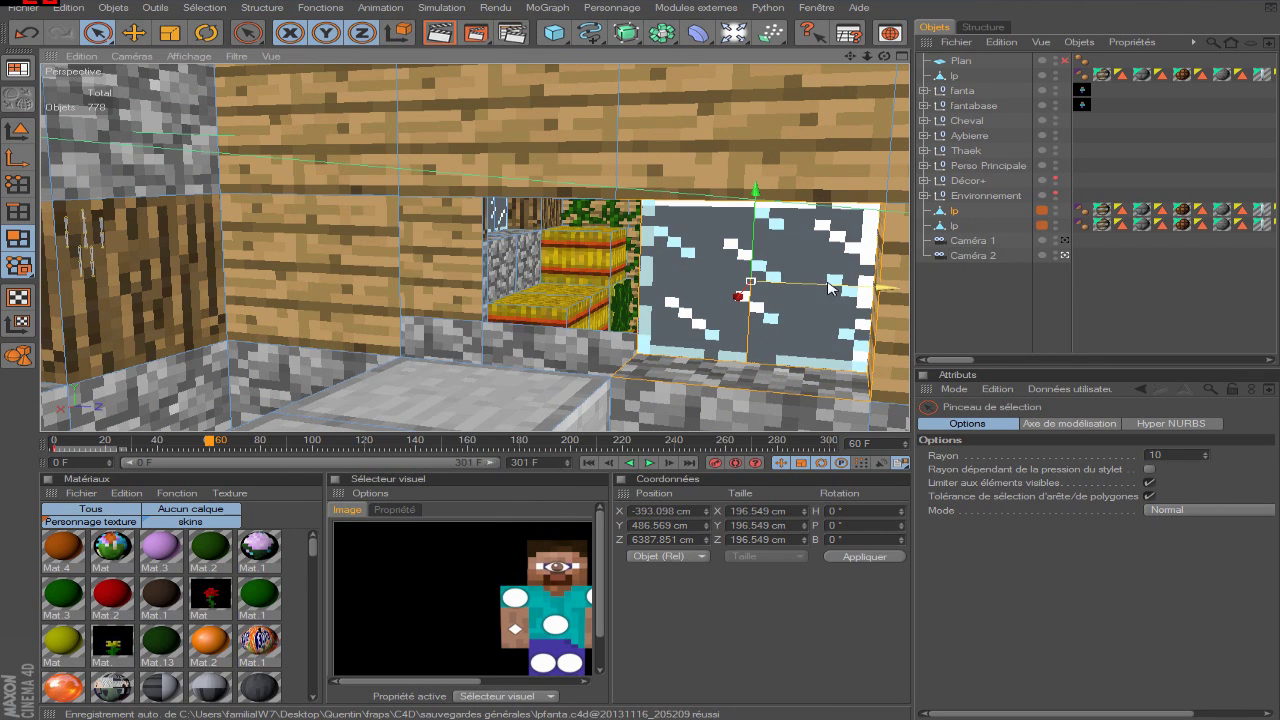
- Move the split-off window's polygons along Z to 6197.851 cm, into the wall opening beside the original window
left_click_drag(815, 288, 774, 286)
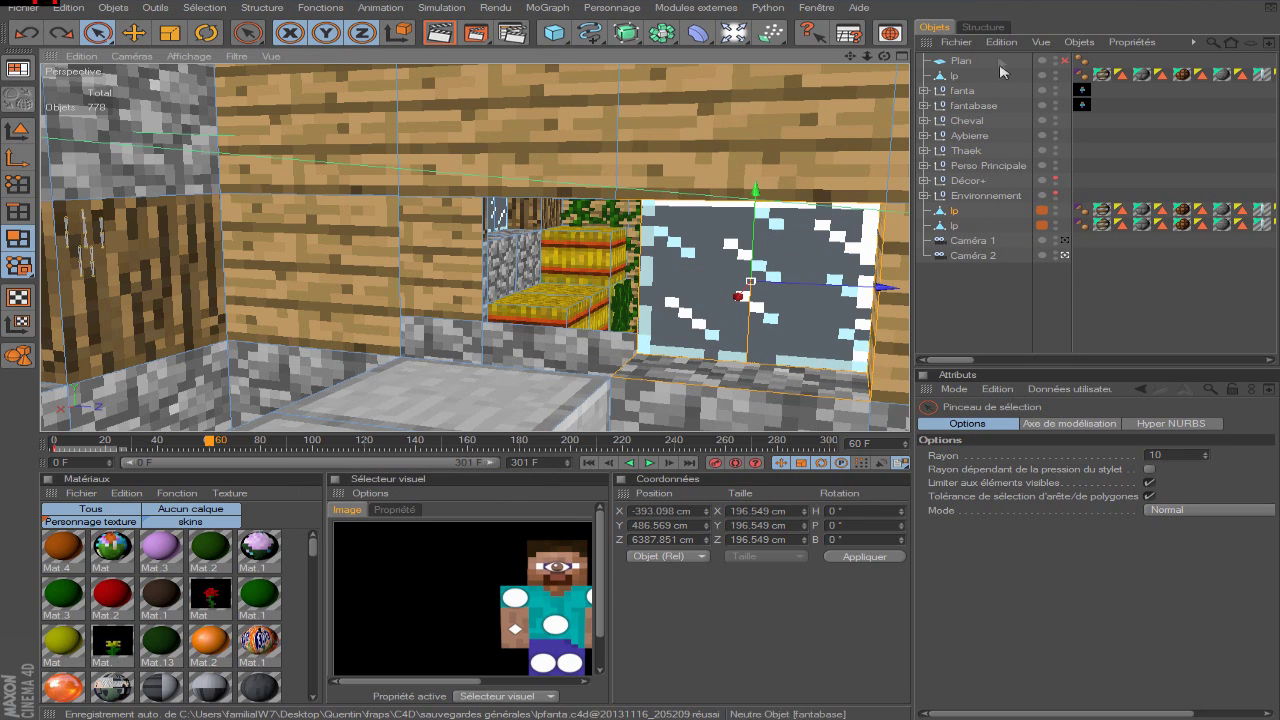
left_click(954, 227)
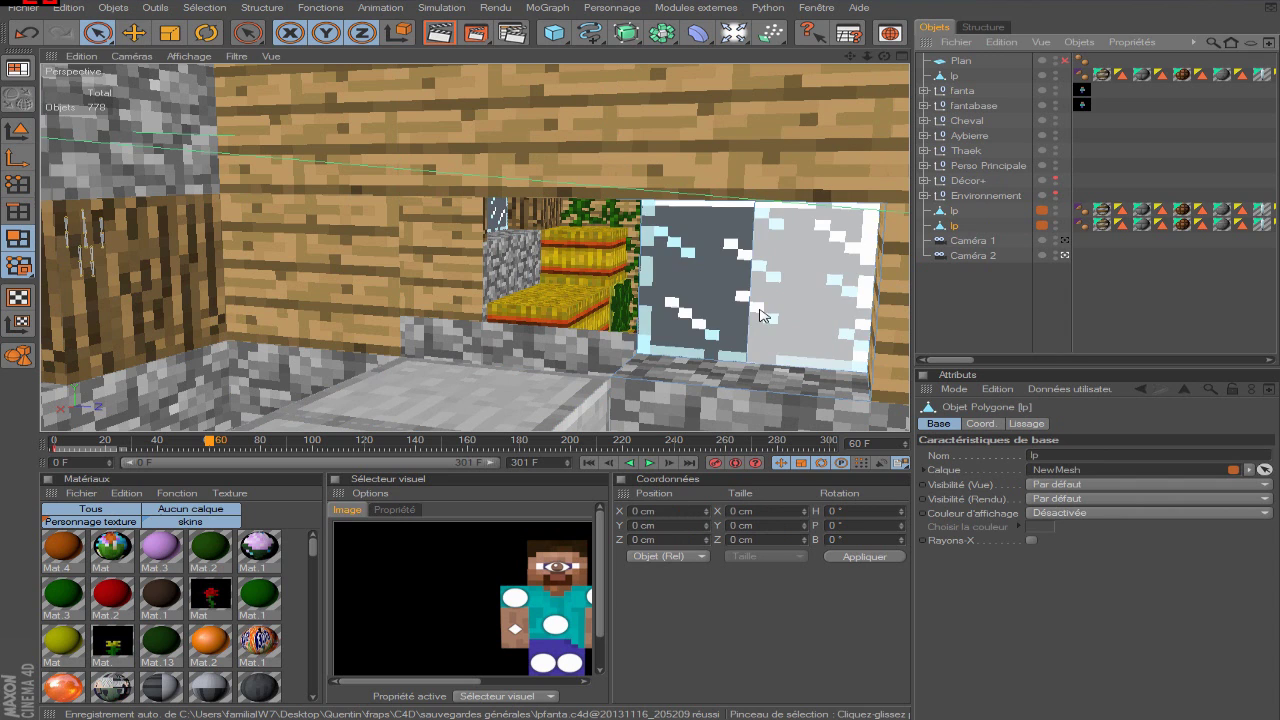
left_click(756, 300)
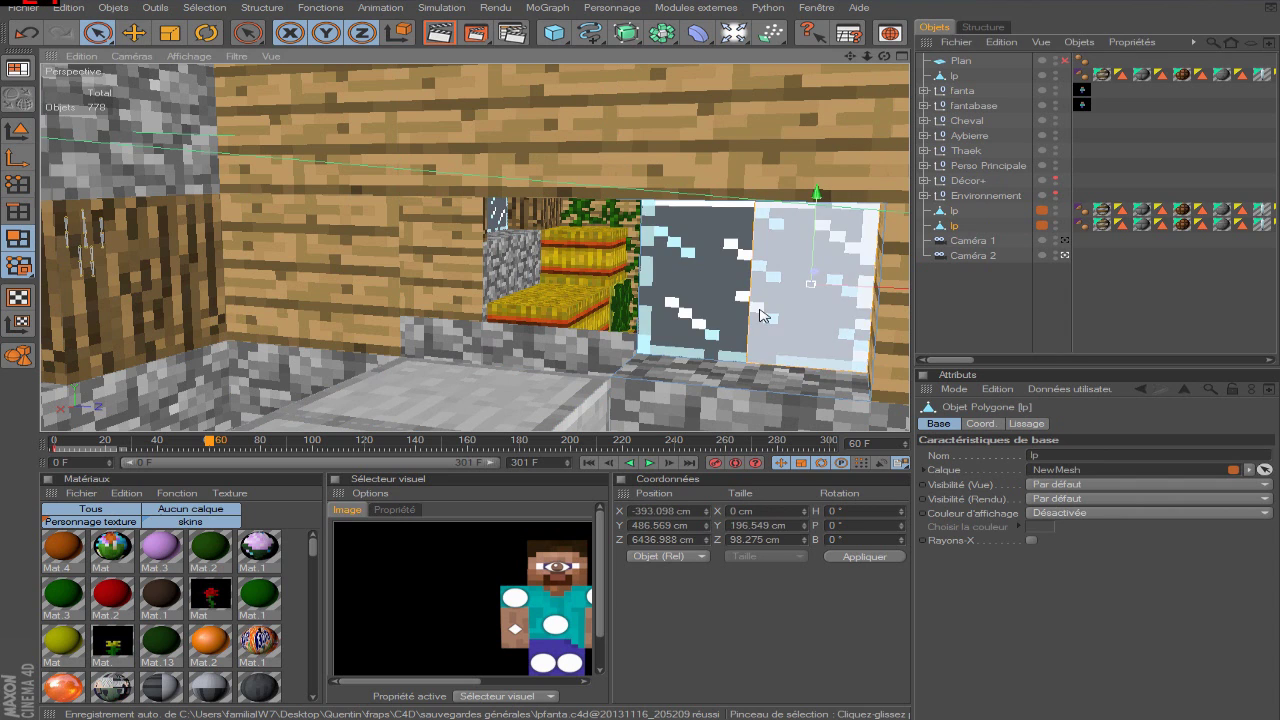
left_click(134, 34)
left_click_drag(820, 287, 654, 276)
left_click_drag(850, 57, 824, 10)
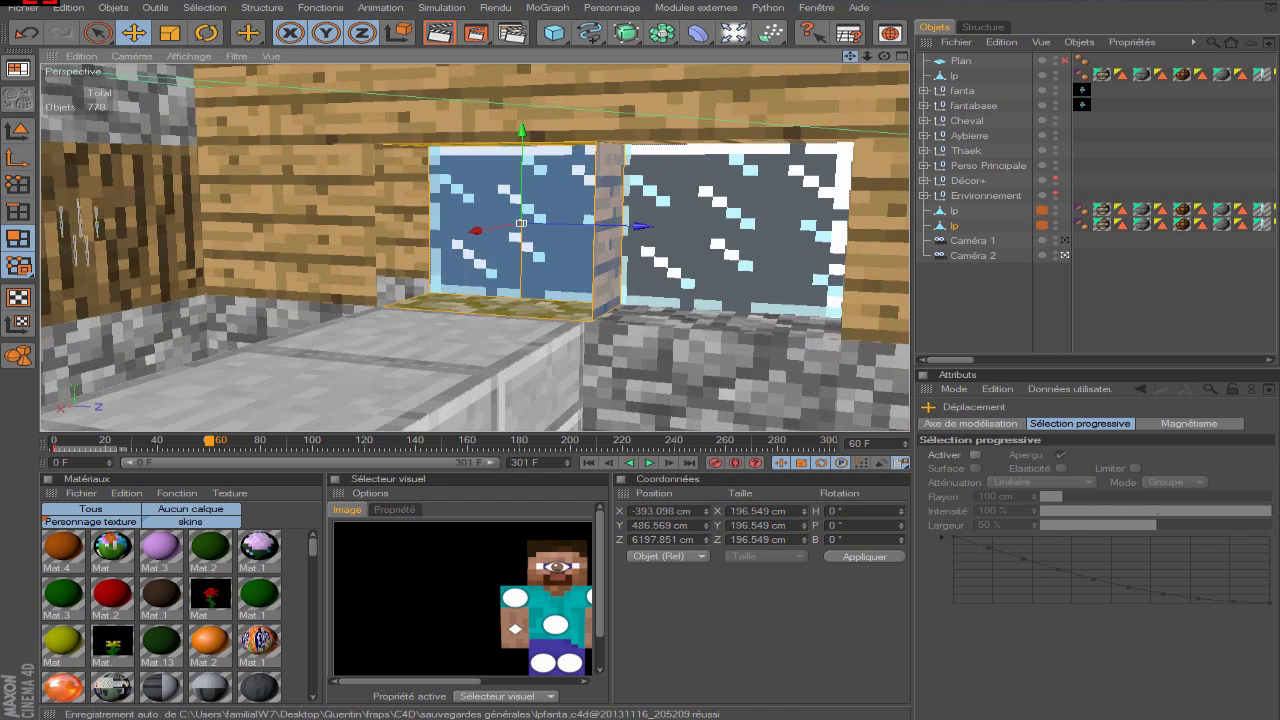
scroll(659, 280, "up", 5)
scroll(659, 281, "down", 2)
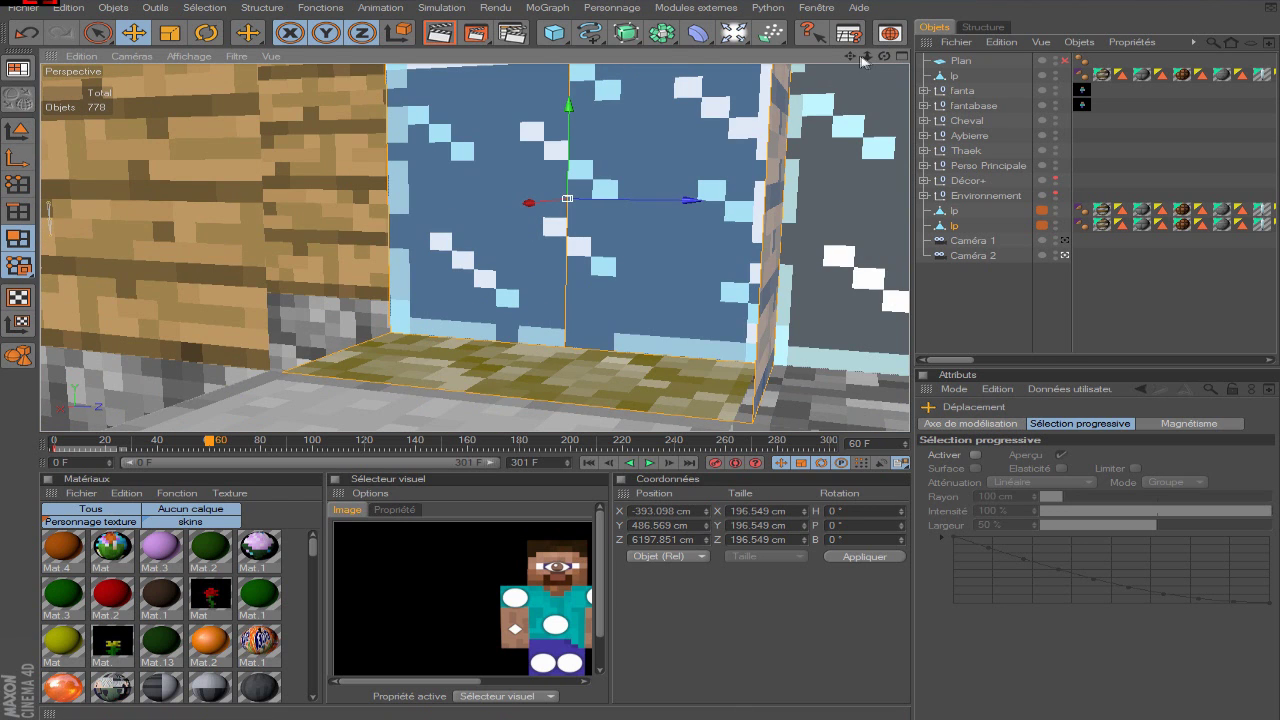
left_click_drag(866, 60, 846, 62)
- Rotate the window copy so it mirrors the original window beside it, and preview-render the view
left_click(956, 226)
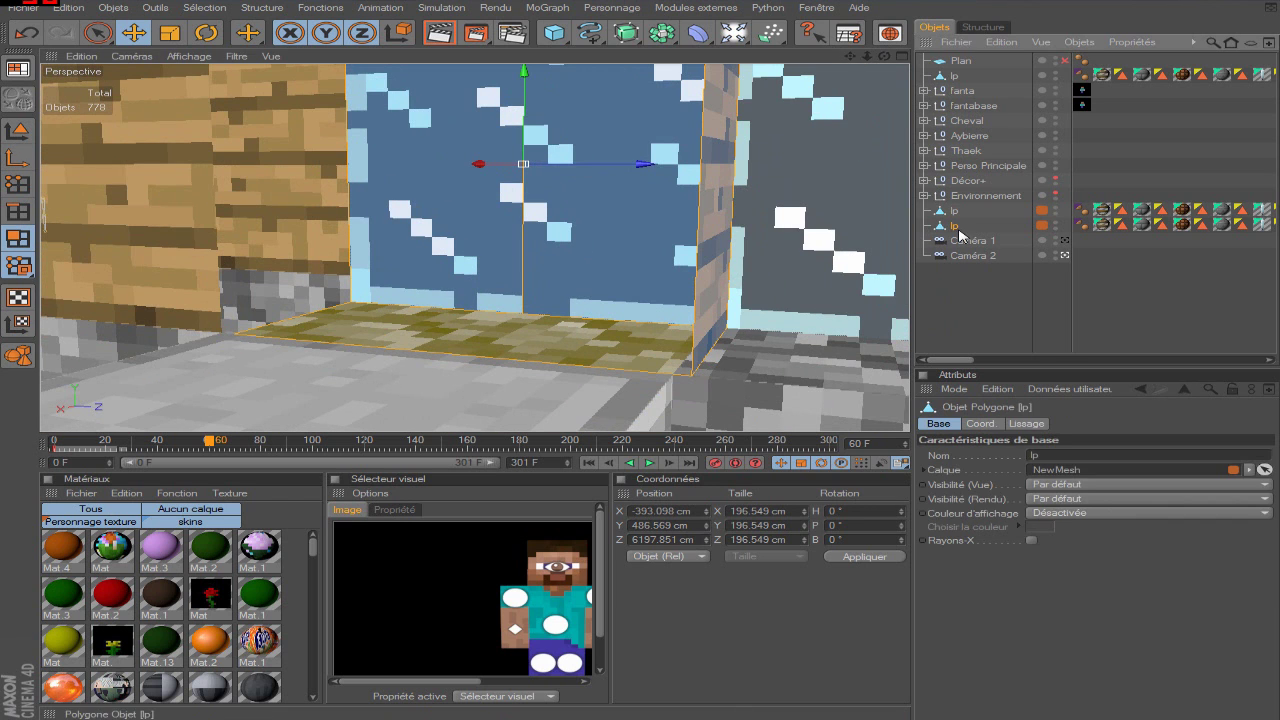
left_click(982, 424)
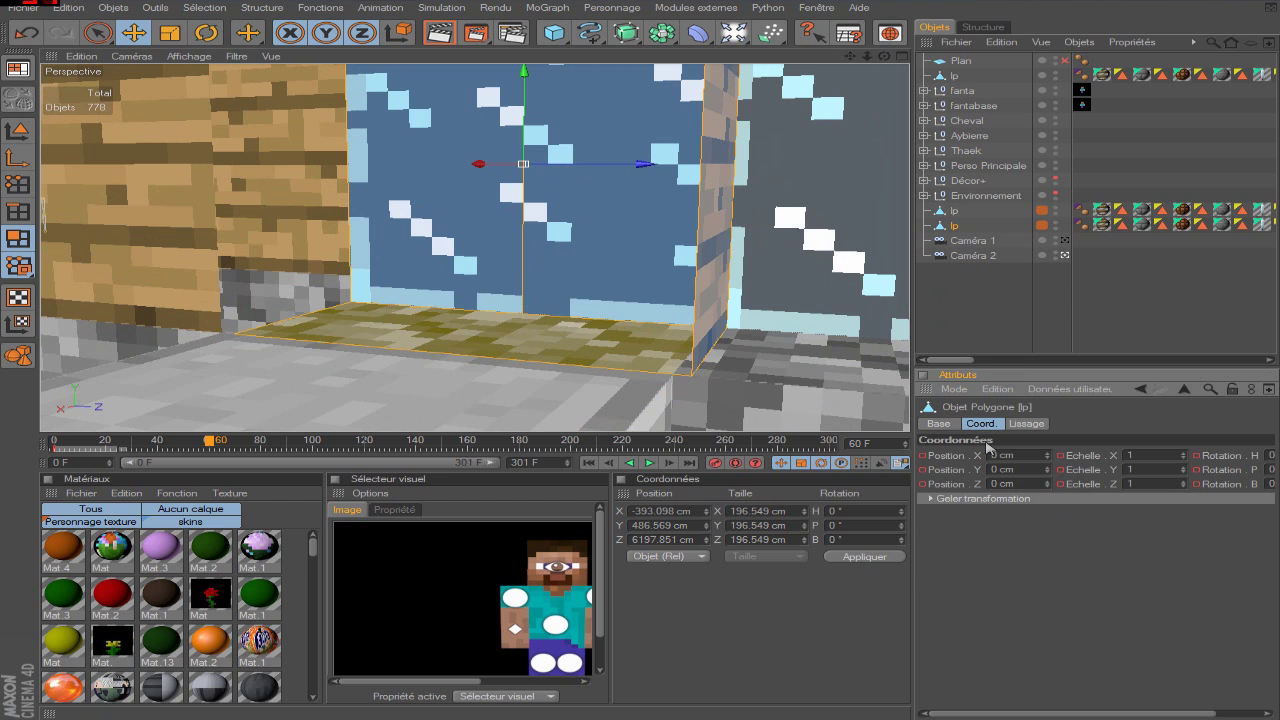
left_click_drag(546, 168, 380, 142)
key("r")
left_click(1071, 337)
mouse_move(850, 56)
left_mouse_down()
mouse_move(848, 140)
mouse_move(860, 60)
left_mouse_up()
key("ctrl+r")
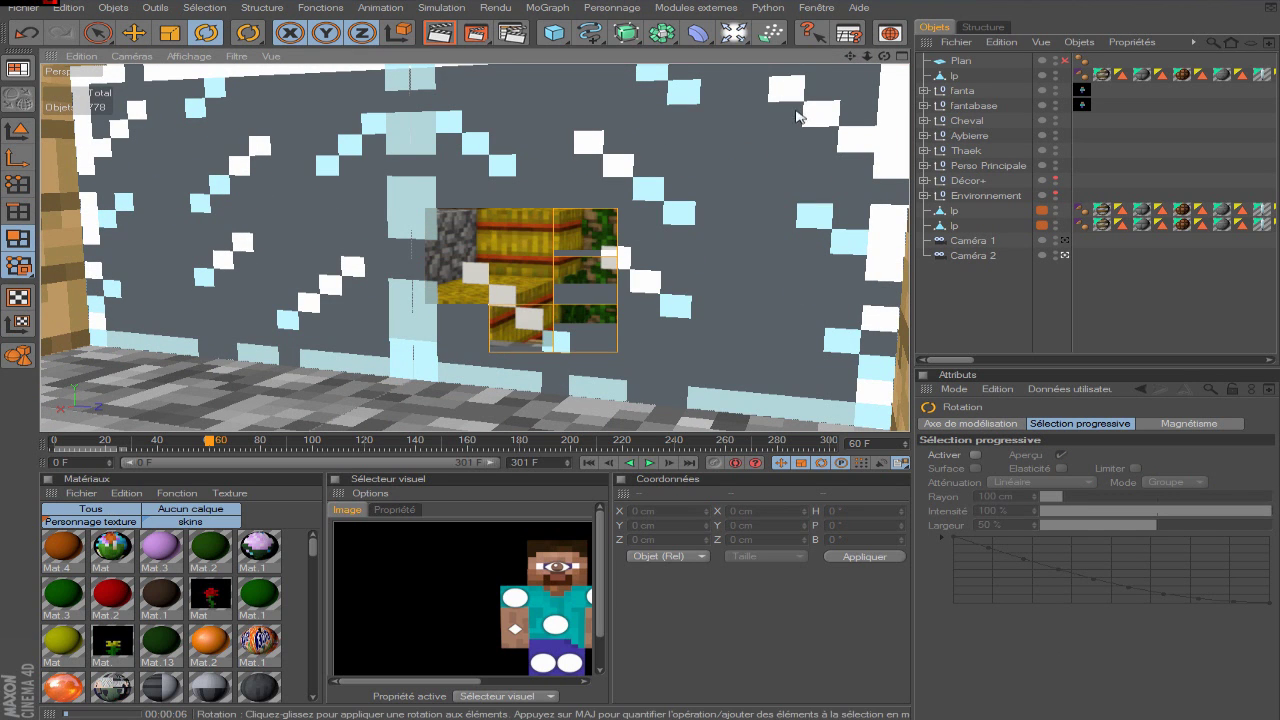
left_click(994, 297)
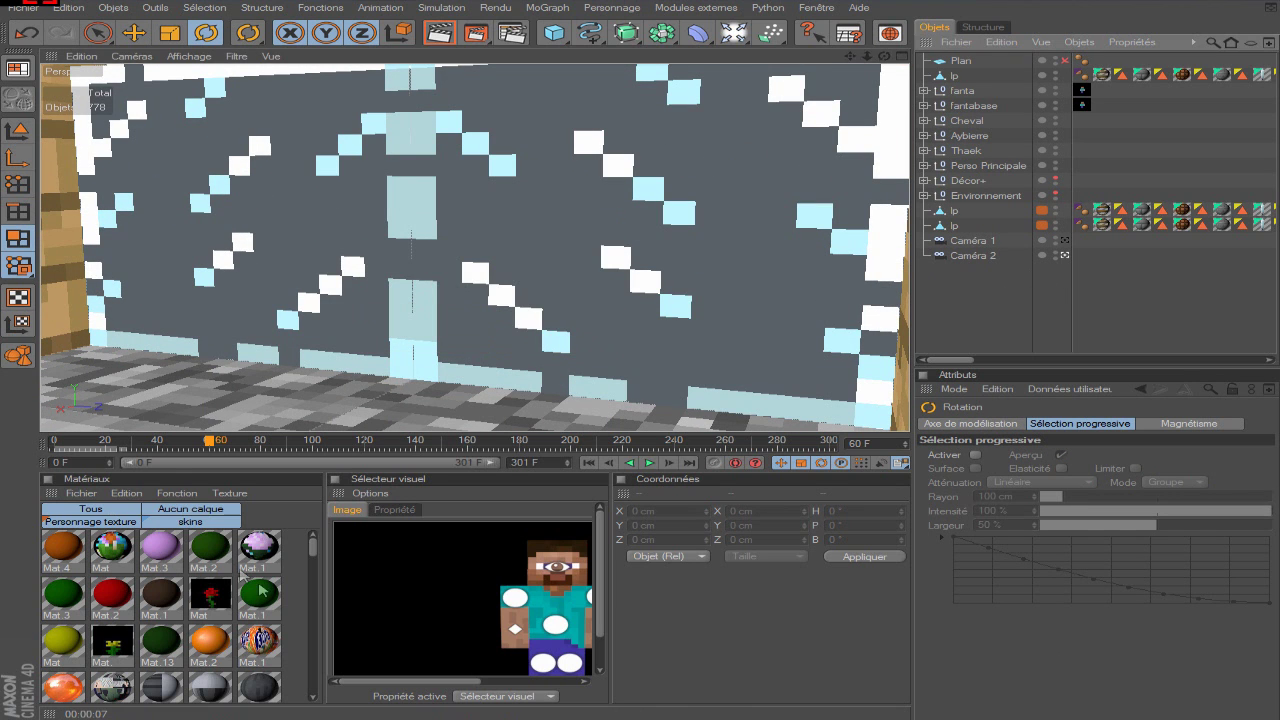
- Look for the window glass among the materials and inspect glass_pane_side in the material editor
left_click(23, 7)
left_click(45, 121)
left_click_drag(313, 553, 296, 622)
scroll(296, 650, "down", 1)
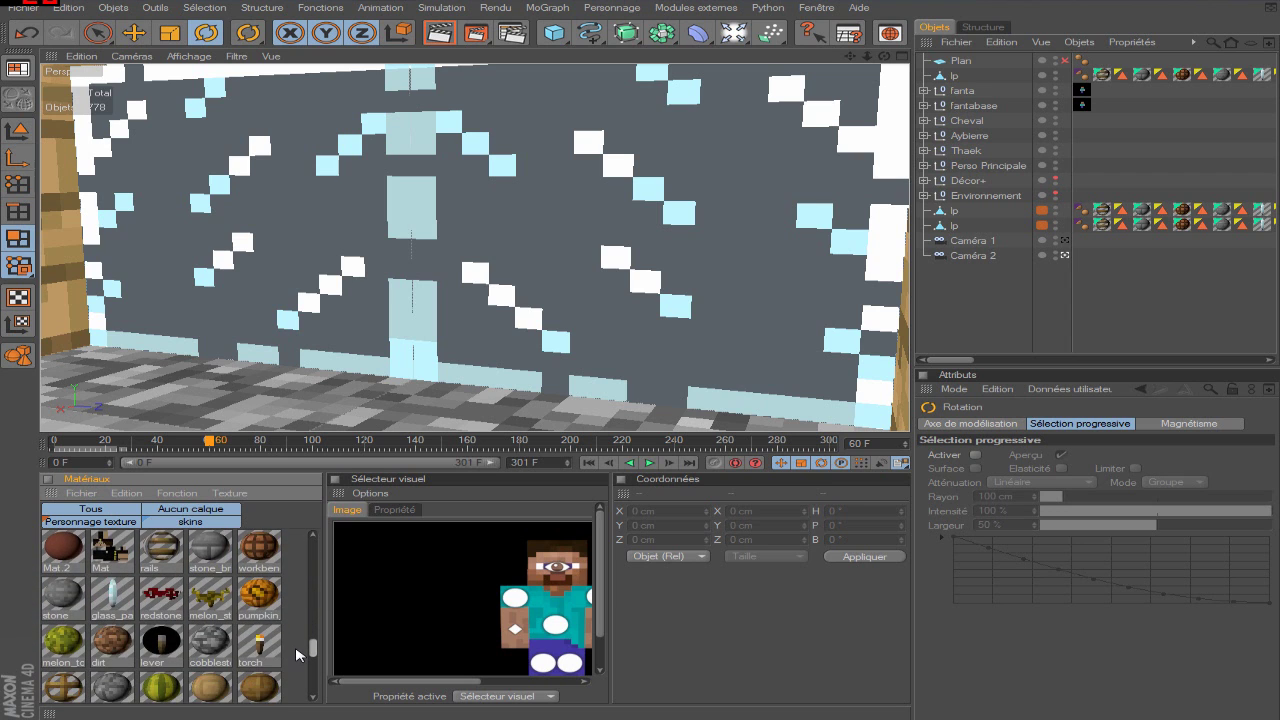
double_click(112, 580)
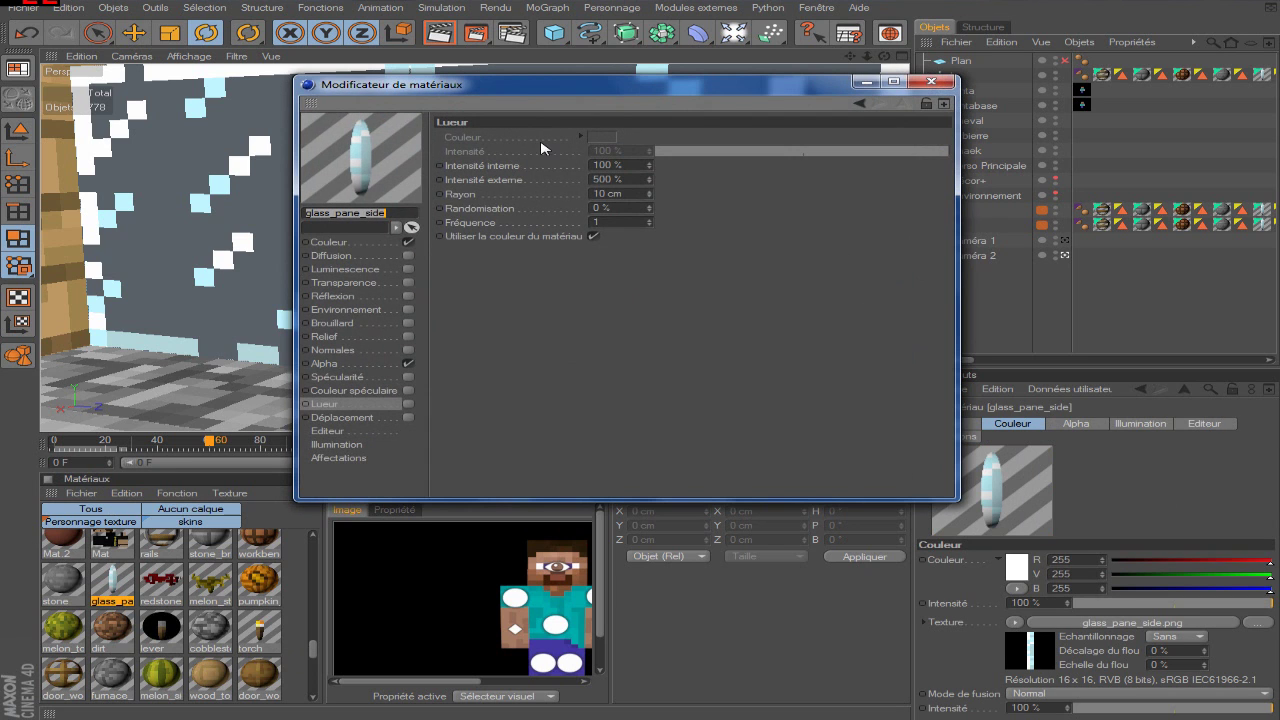
left_click(931, 80)
- Enable the Transparence channel of the glass material and set its Intensité to 50 %
left_click_drag(310, 648, 316, 693)
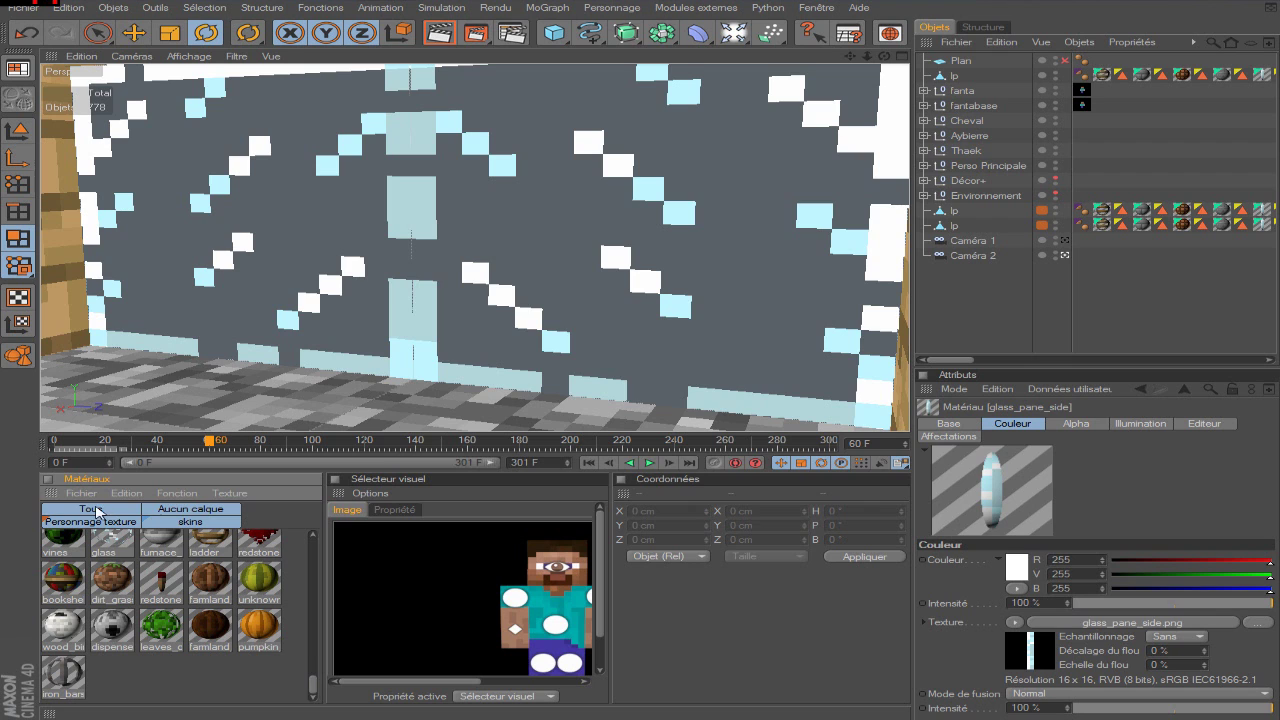
double_click(104, 540)
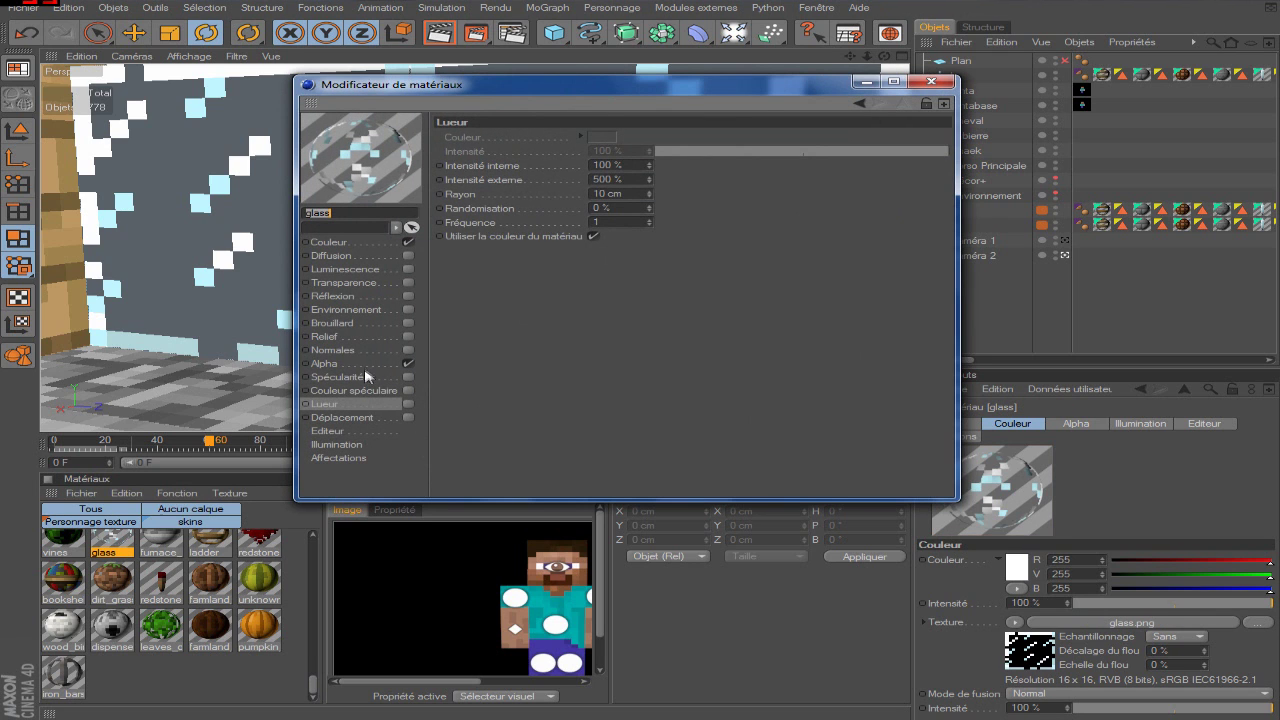
left_click(367, 364)
left_click(375, 285)
left_click(408, 283)
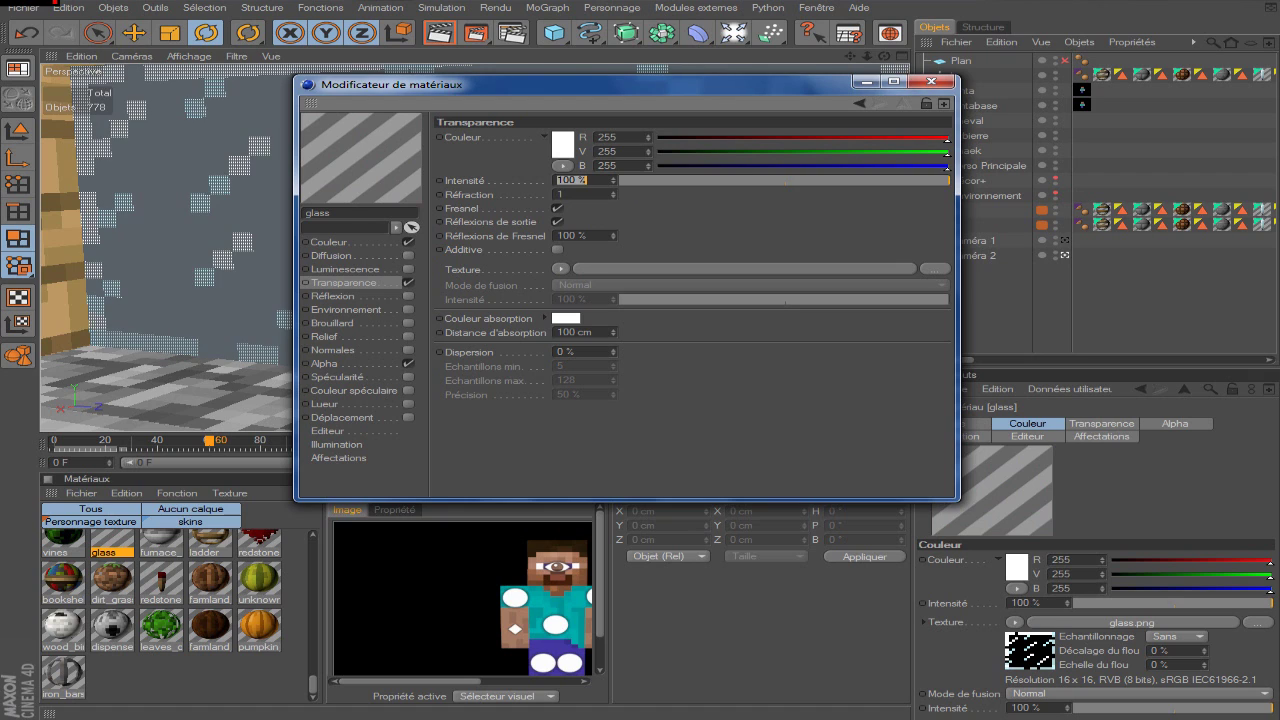
type("2")
key("Return")
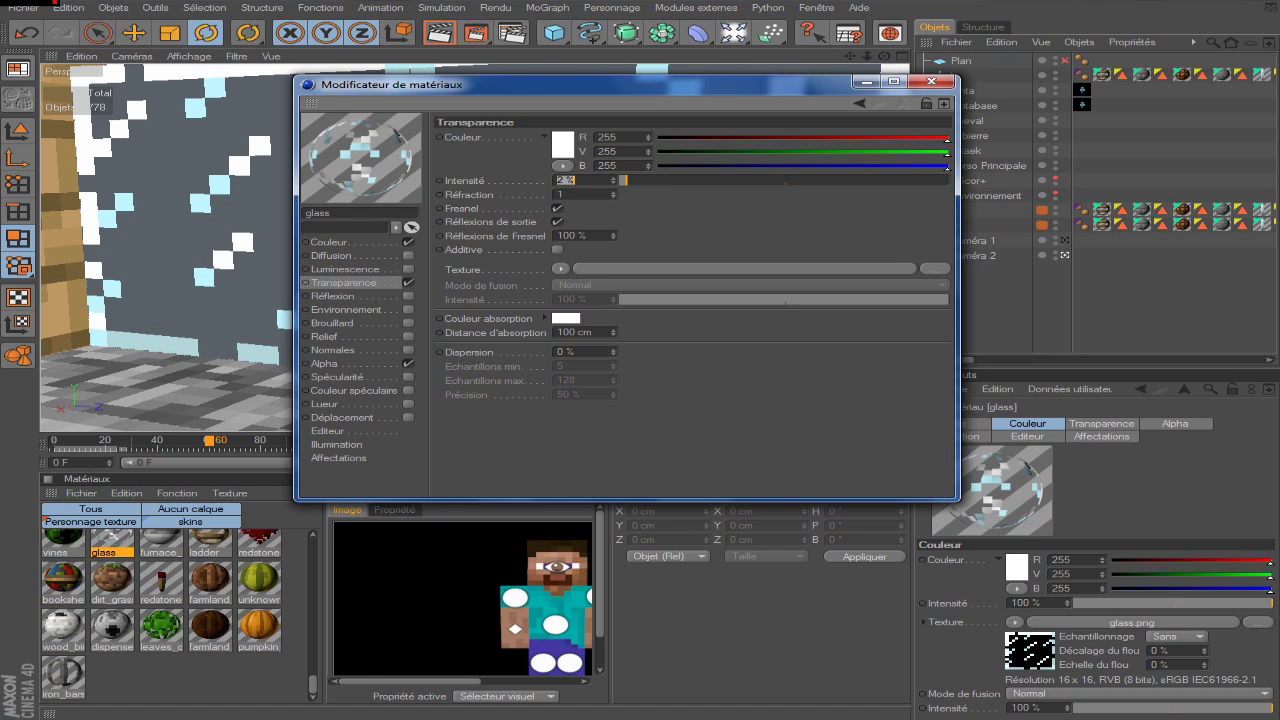
type("30")
key("Return")
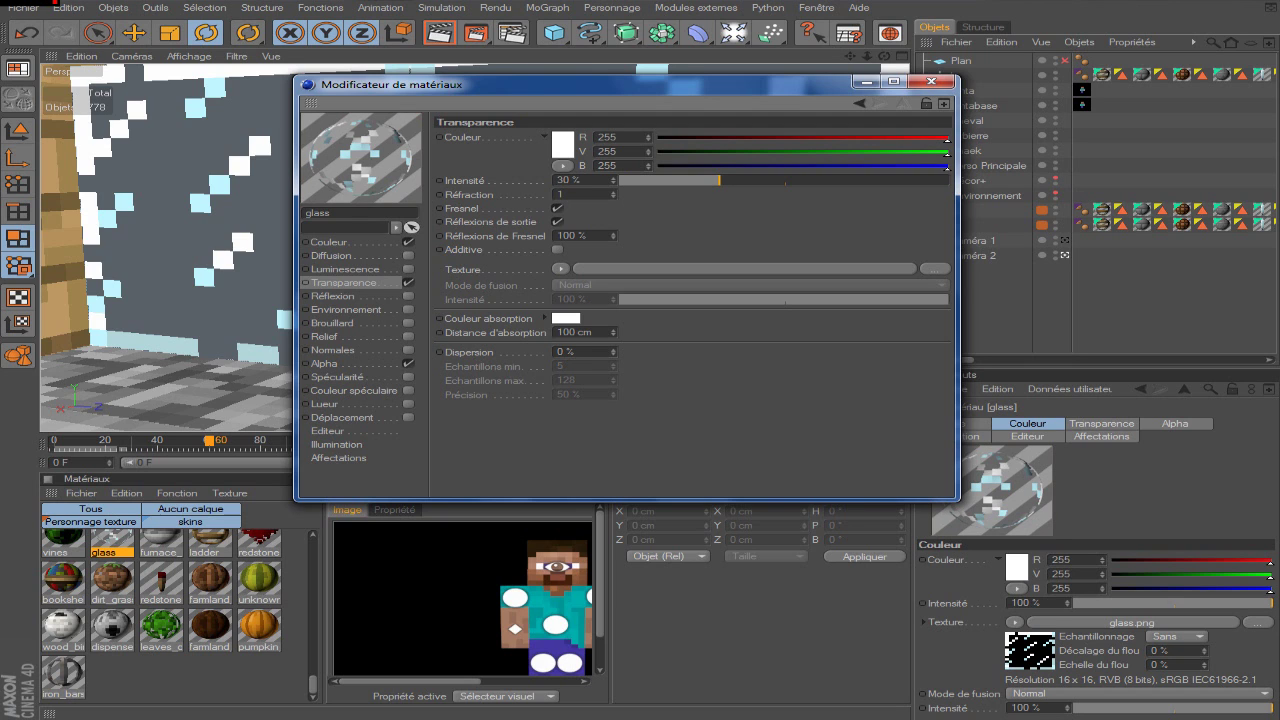
type("50")
key("Return")
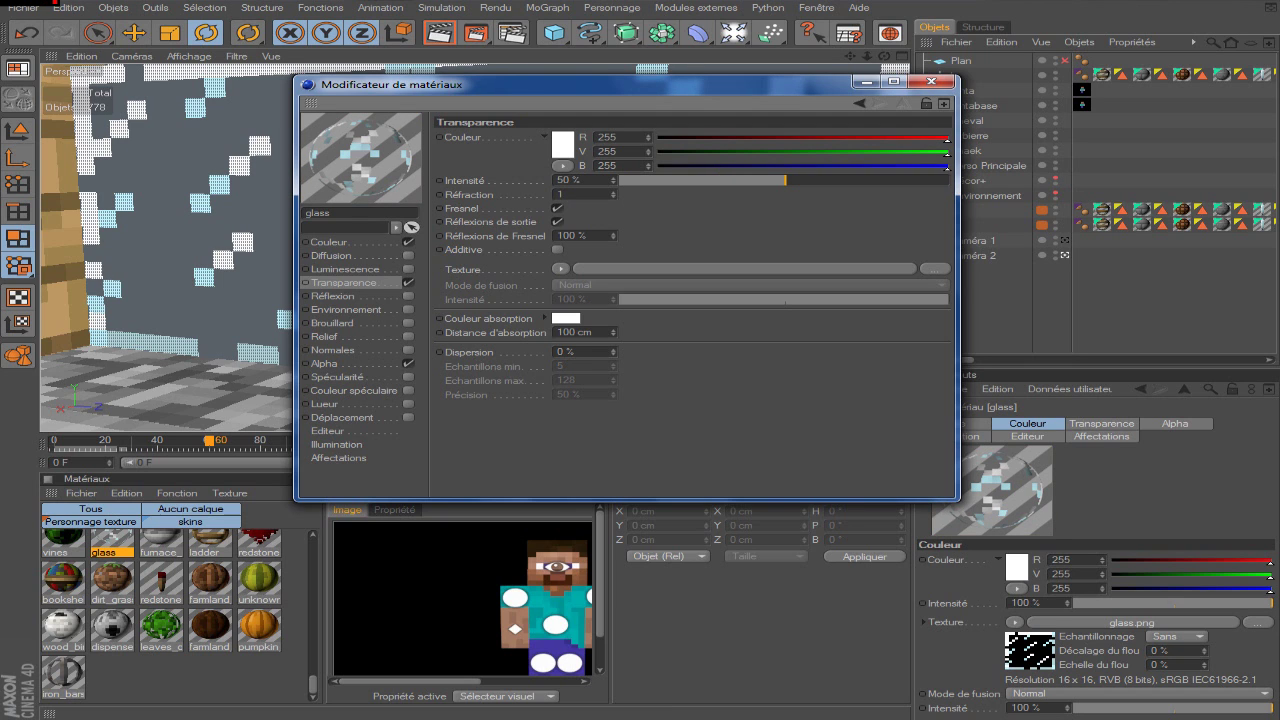
left_click(932, 81)
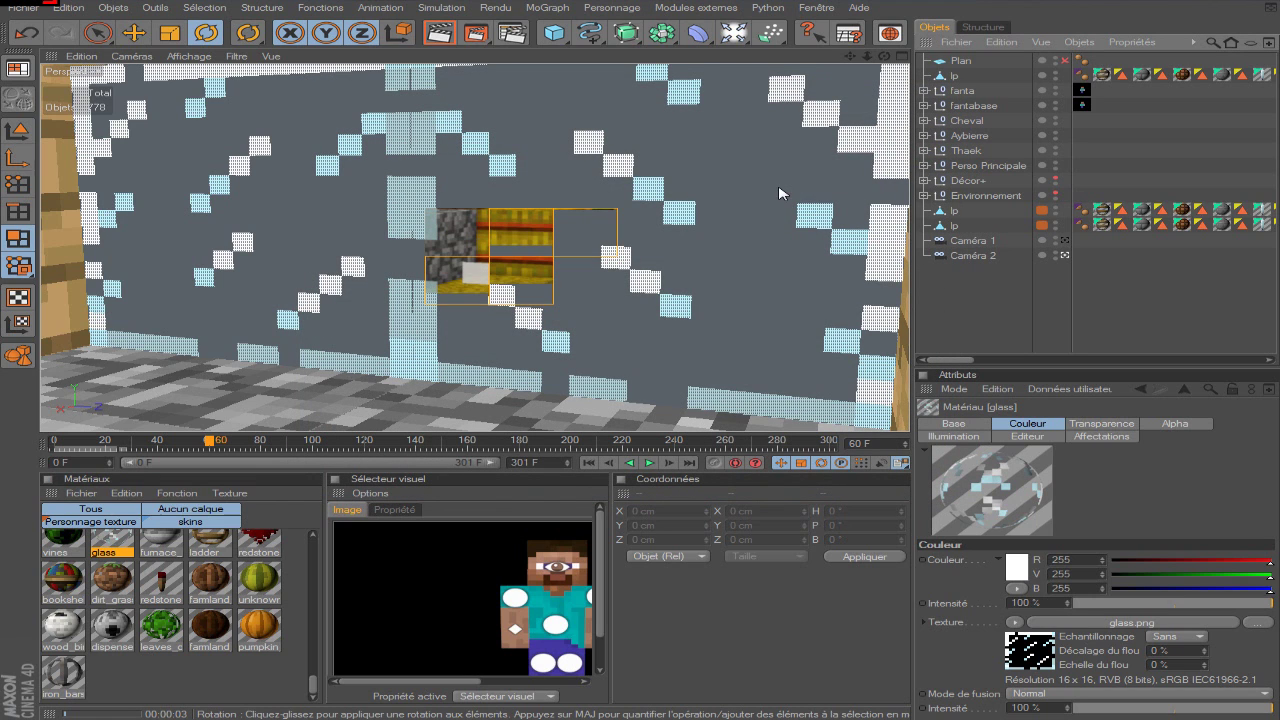
- Raise the glass material's Transparence Intensité to 70 %, and finally to 80 %
left_click(1101, 424)
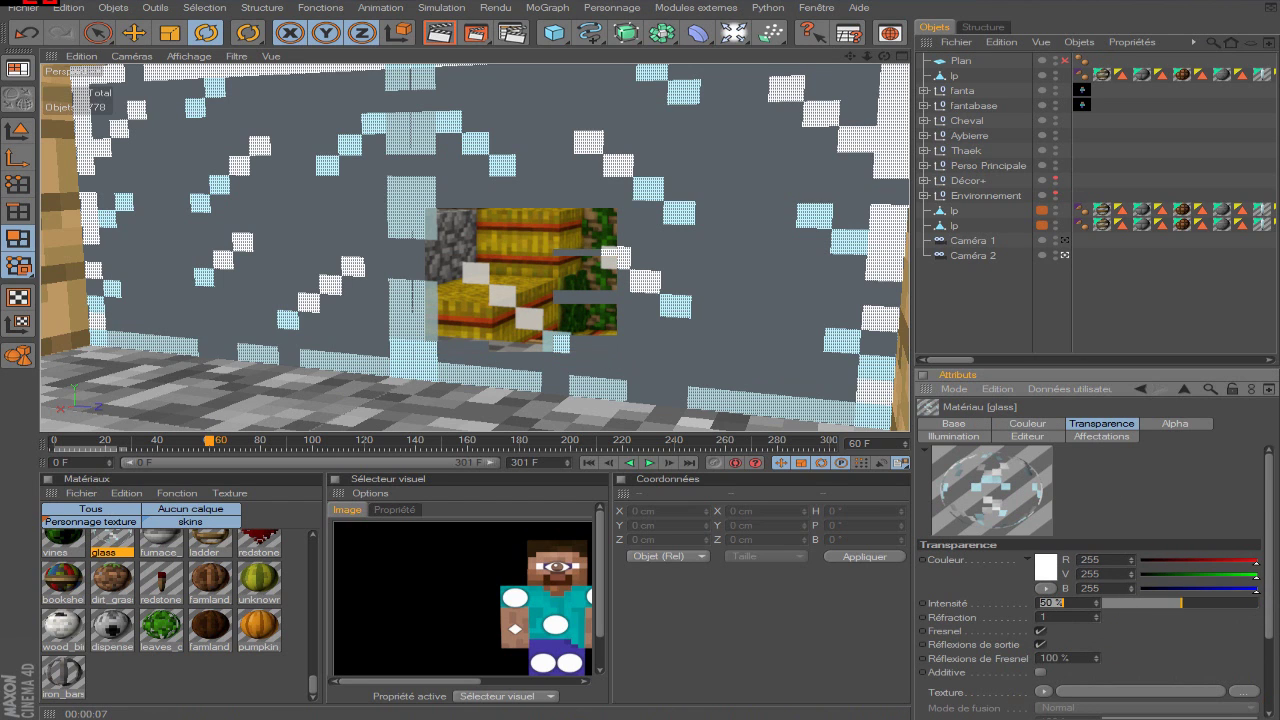
type("70")
key("Return")
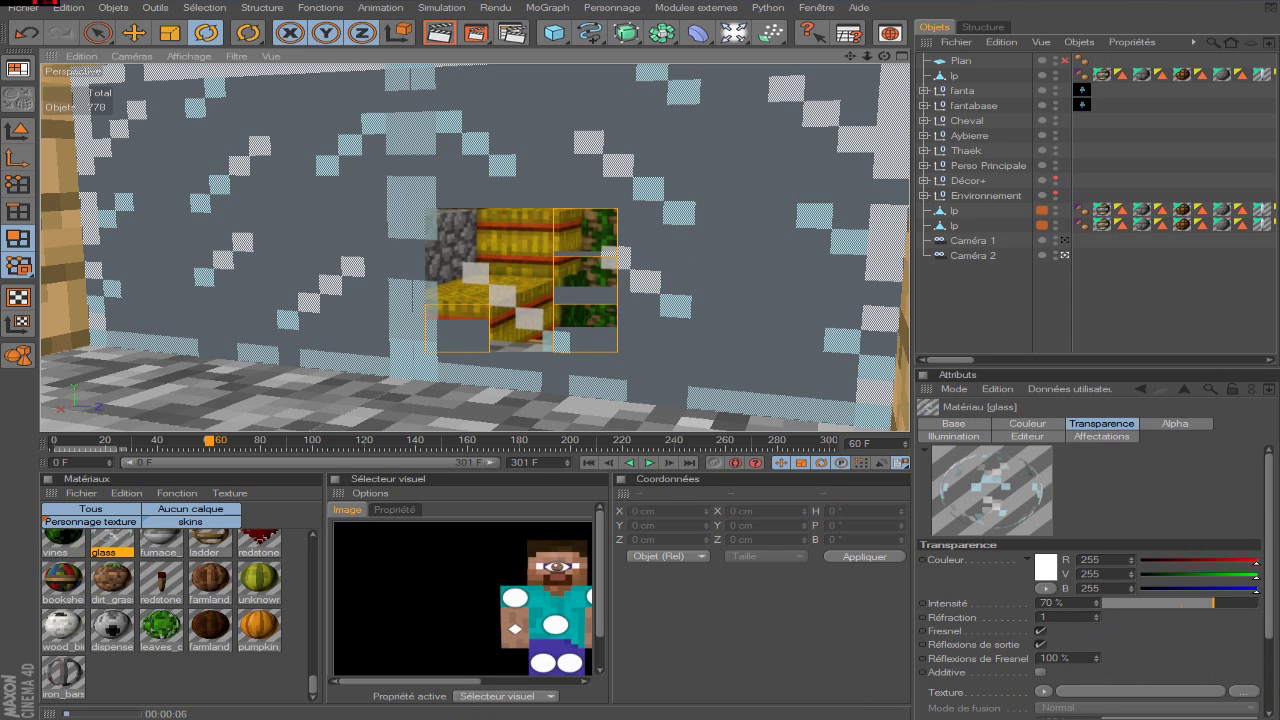
left_click(1050, 603)
type("80")
key("Return")
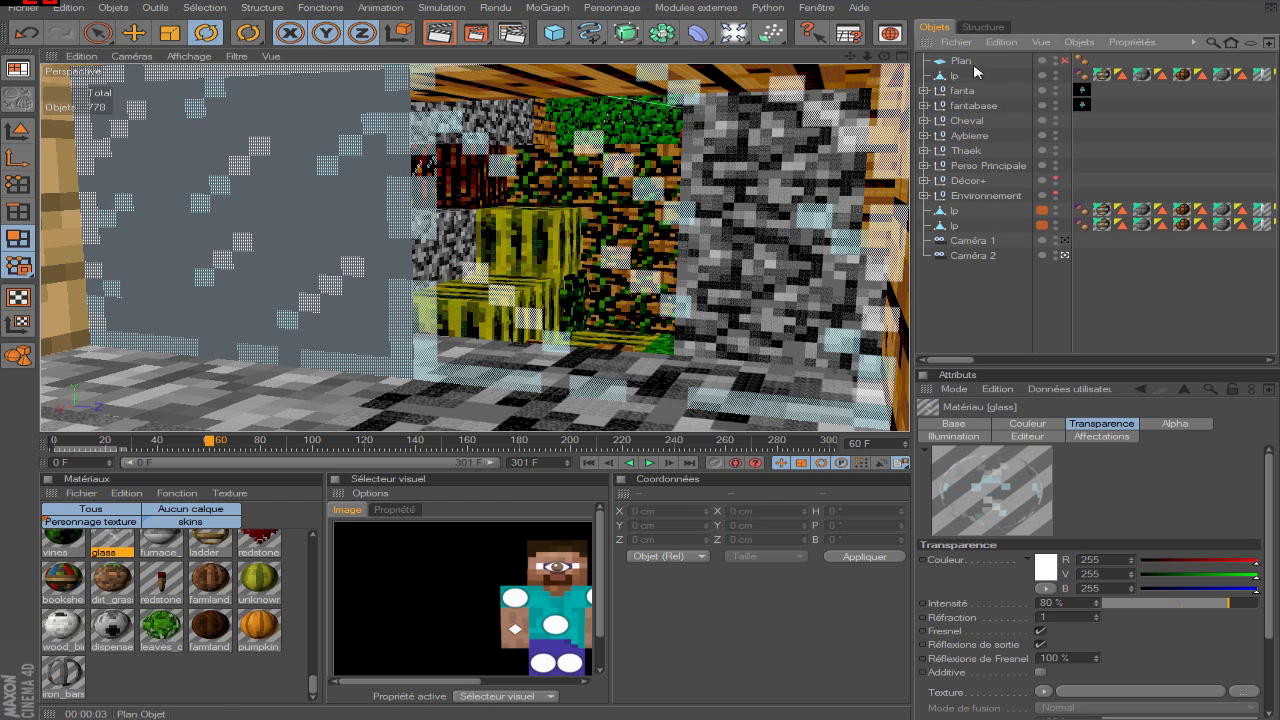
- At frame 175, aim Caméra 2 through the window at the character from X 7.088, Y 364.293, Z 6461.39 cm
left_click(966, 255)
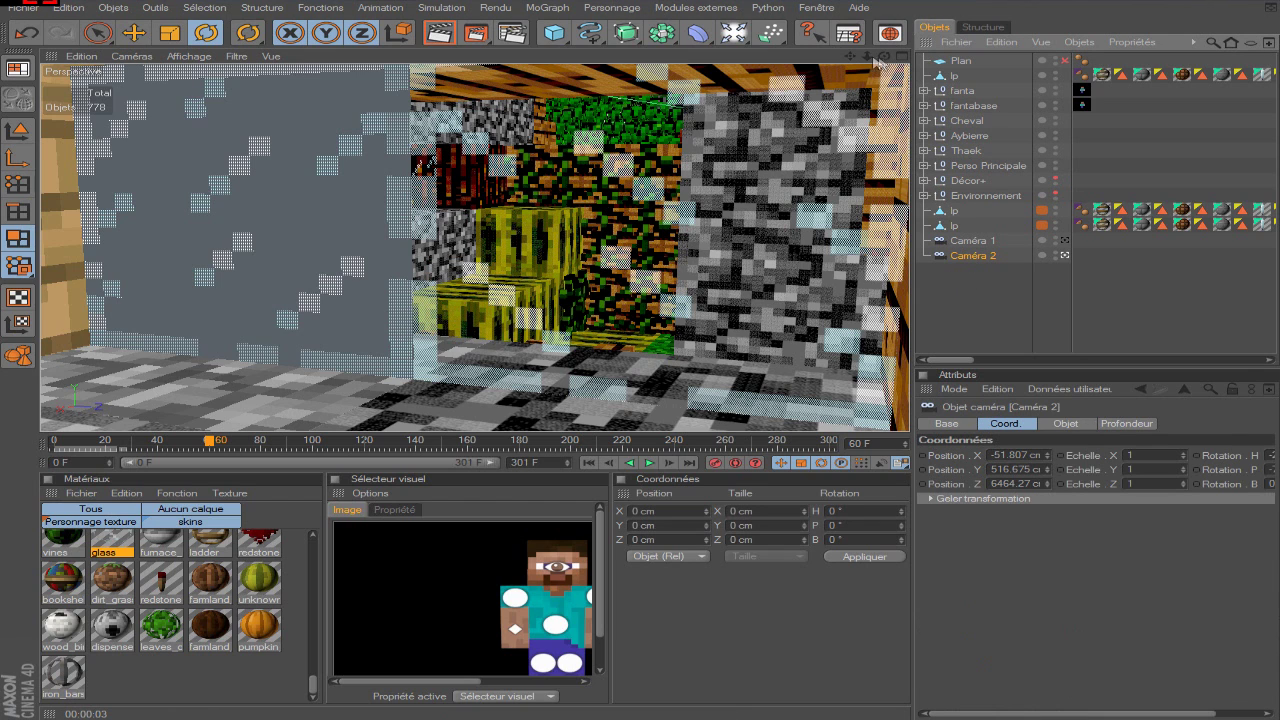
left_click_drag(213, 441, 508, 447)
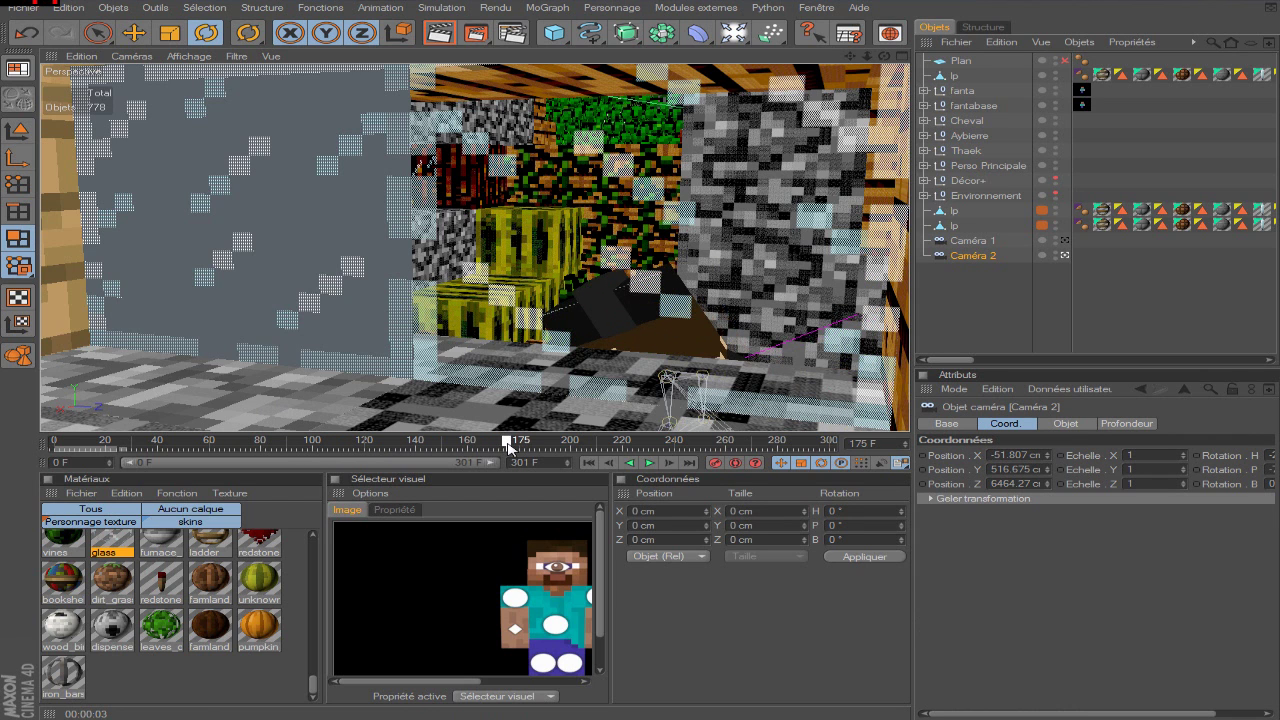
left_click_drag(850, 57, 812, 181)
left_click_drag(884, 57, 840, 390)
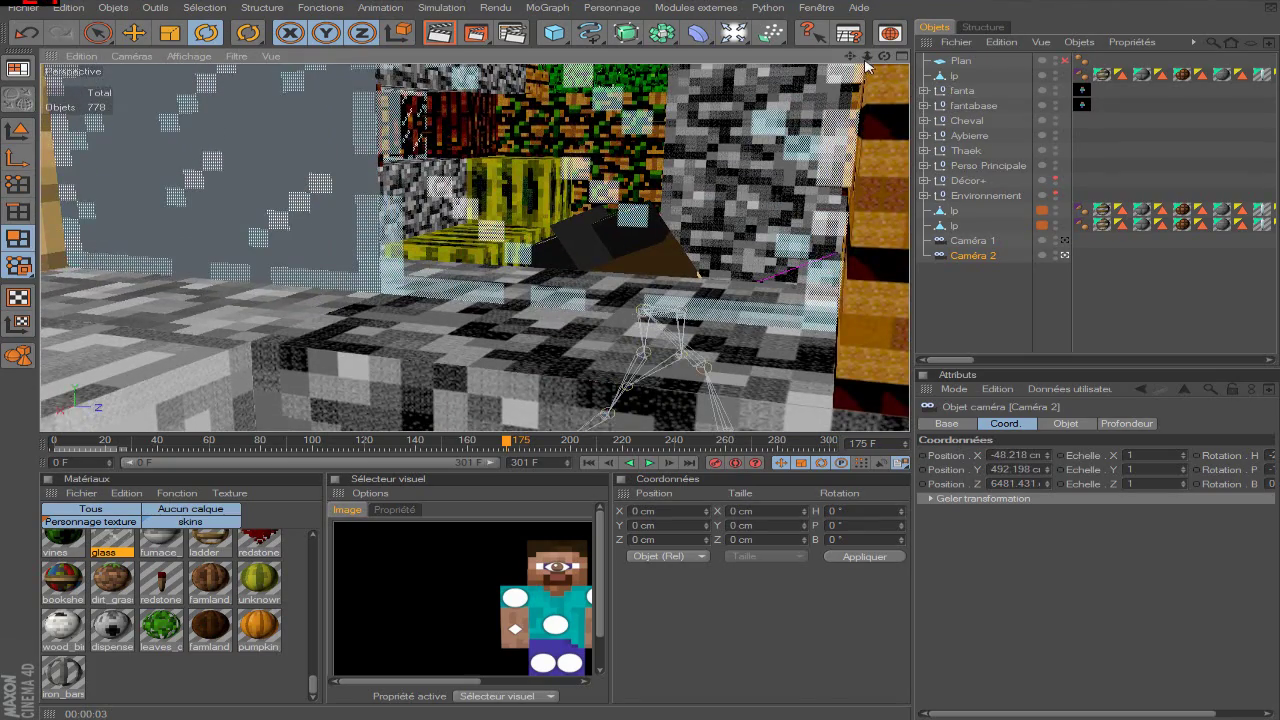
left_click_drag(867, 57, 850, 15)
left_click_drag(882, 63, 876, 160)
left_click_drag(850, 57, 847, 103)
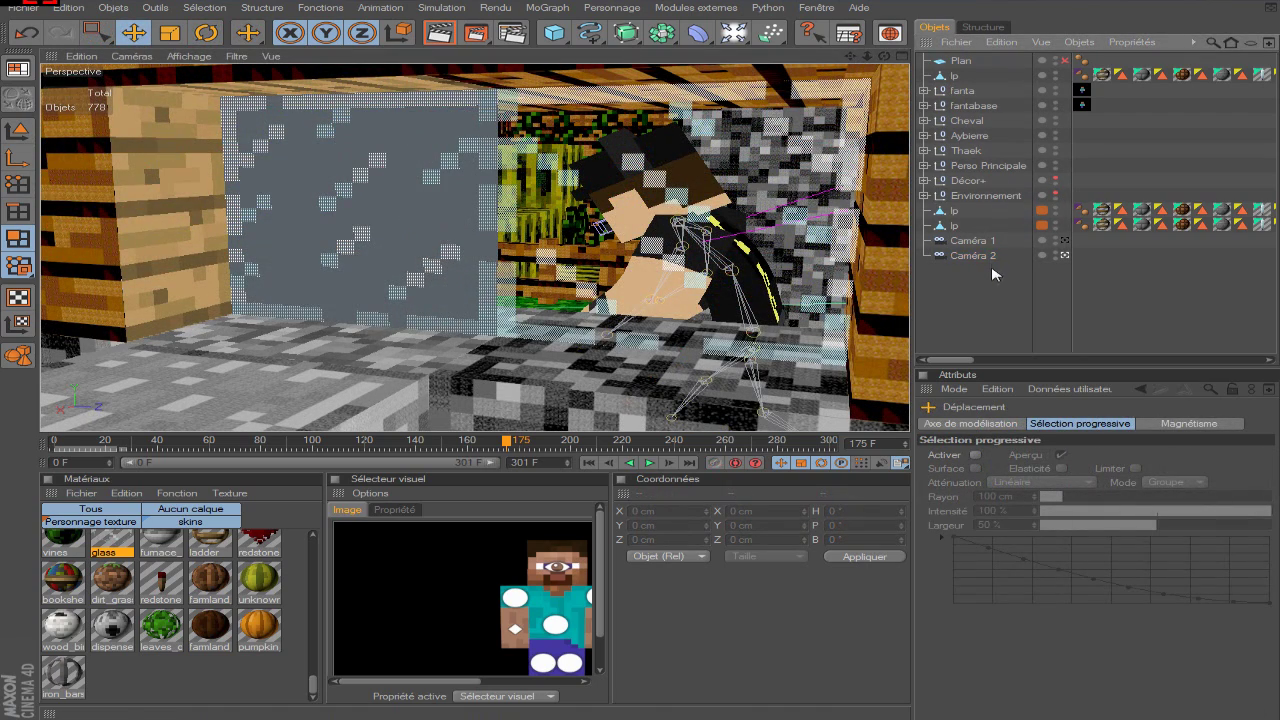
left_click(974, 257)
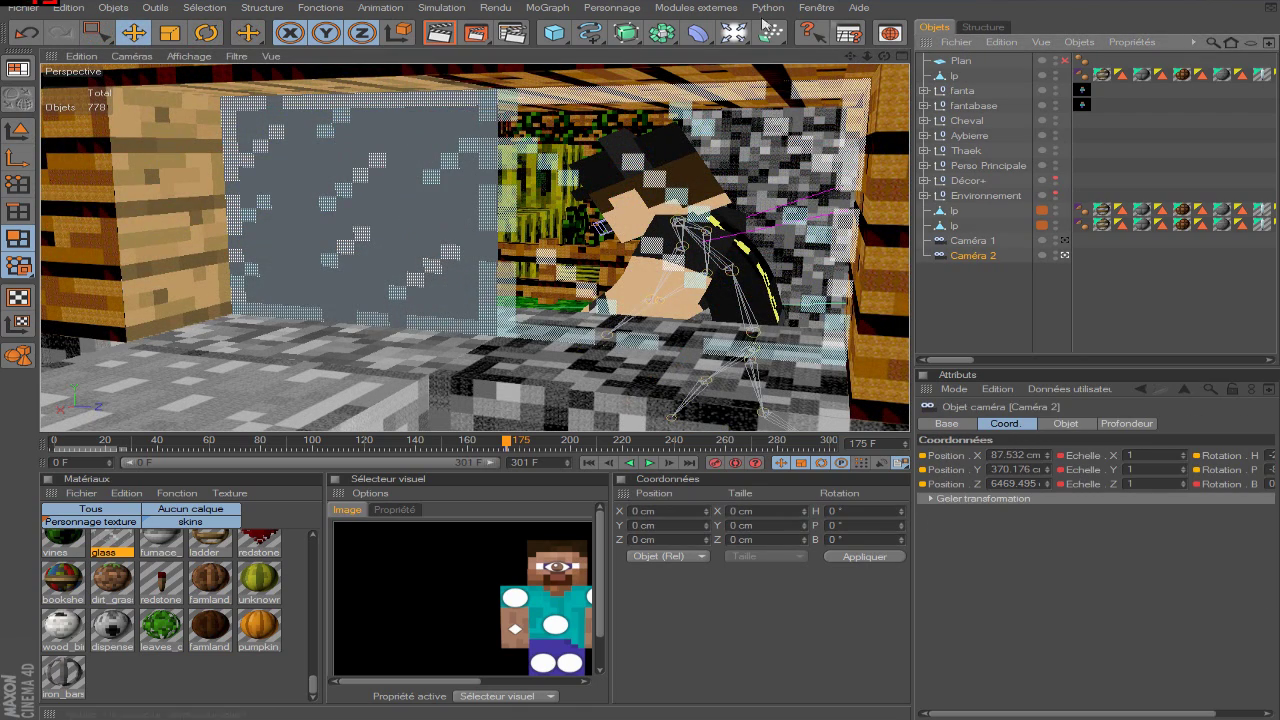
left_click_drag(867, 57, 812, 65)
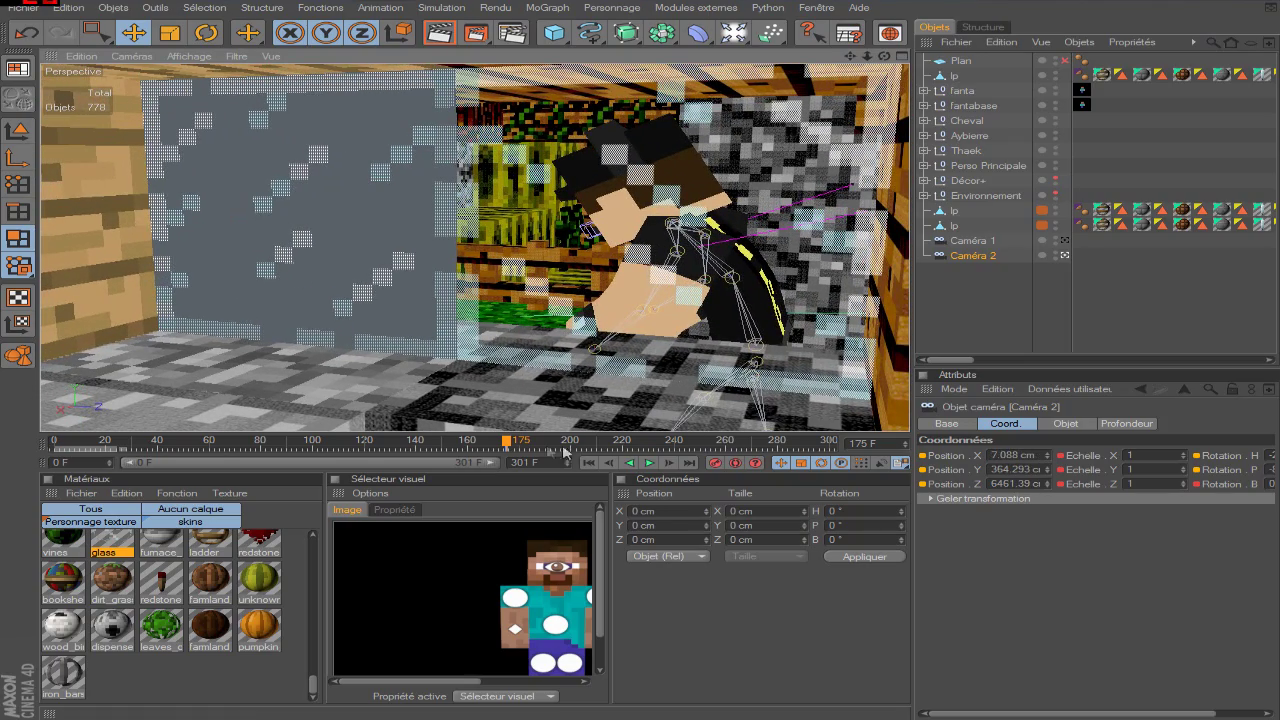
- Remove Caméra 2's keyframe at frame 175 and bring its view back to the window at frame 176
left_click_drag(507, 450, 530, 446)
left_click_drag(850, 57, 646, 266)
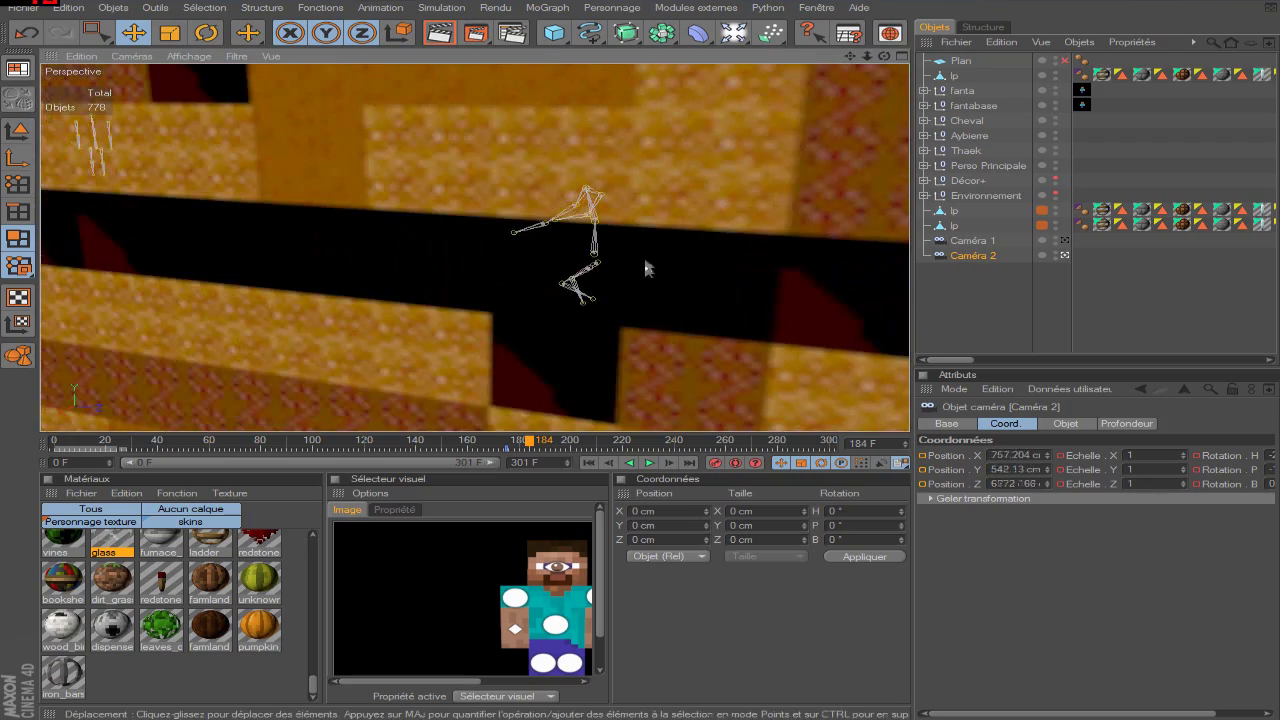
left_click(506, 451)
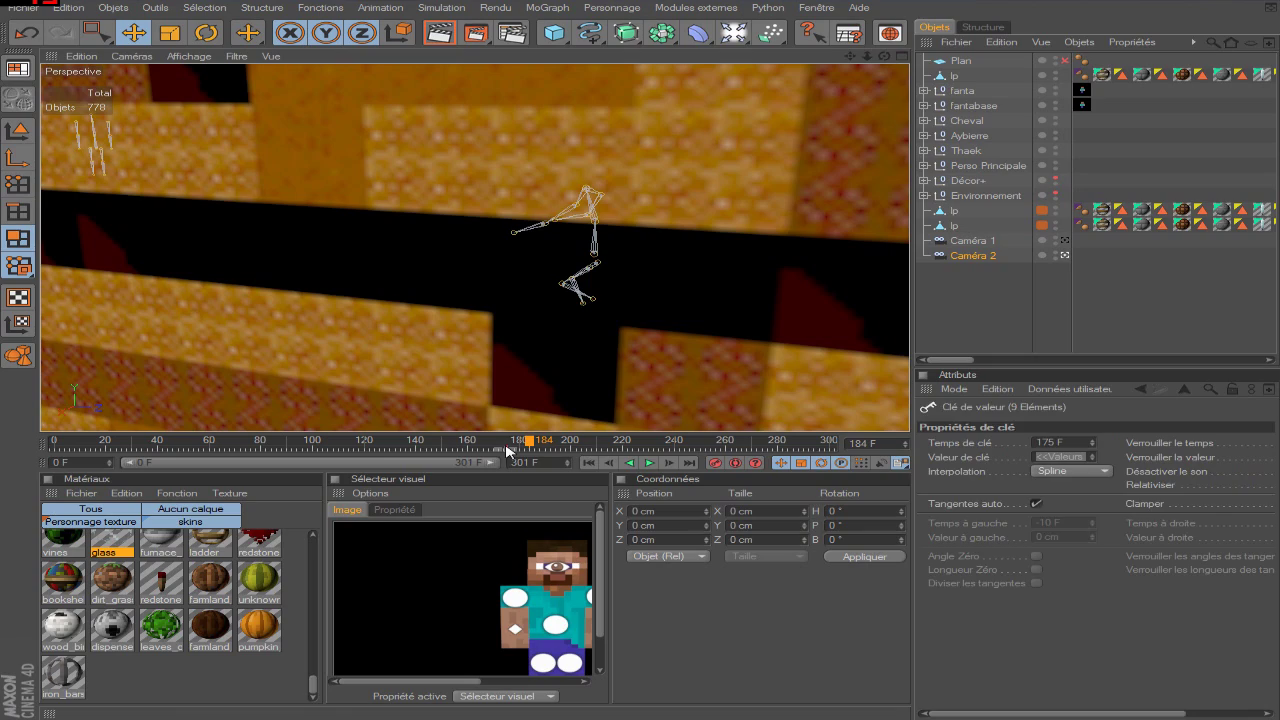
left_click(506, 451)
left_click(510, 449)
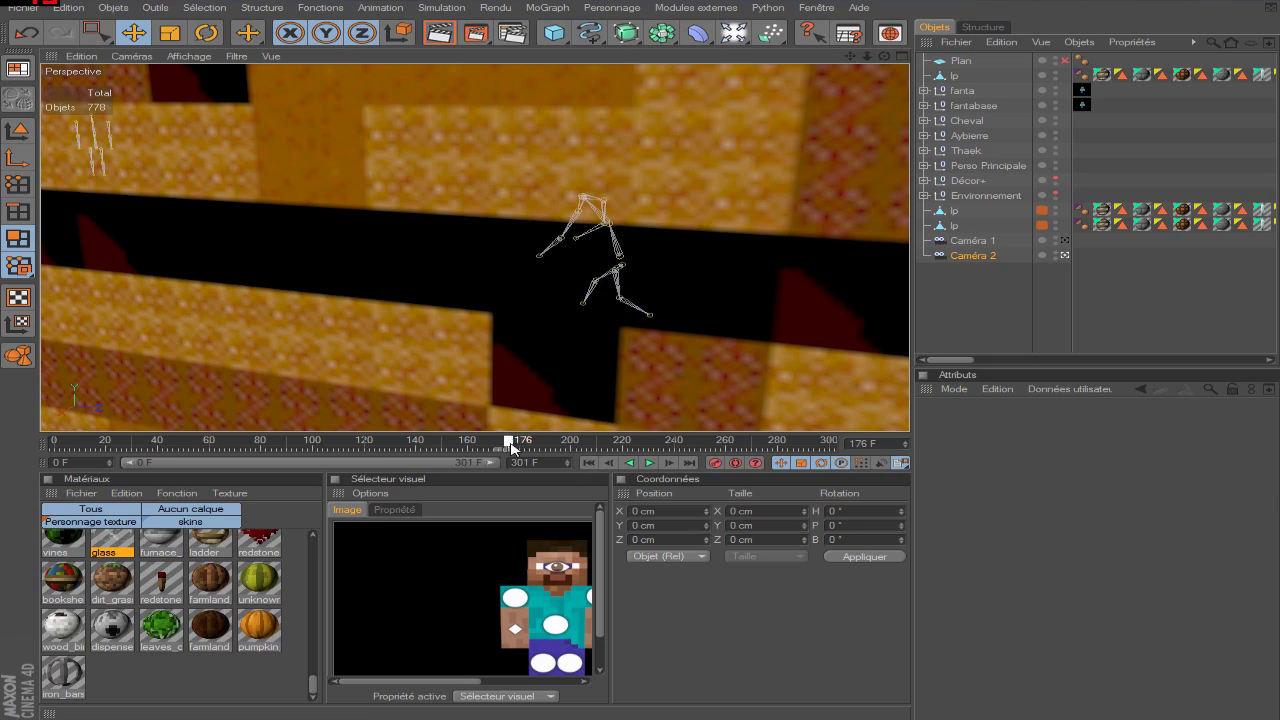
left_click_drag(851, 56, 760, 120)
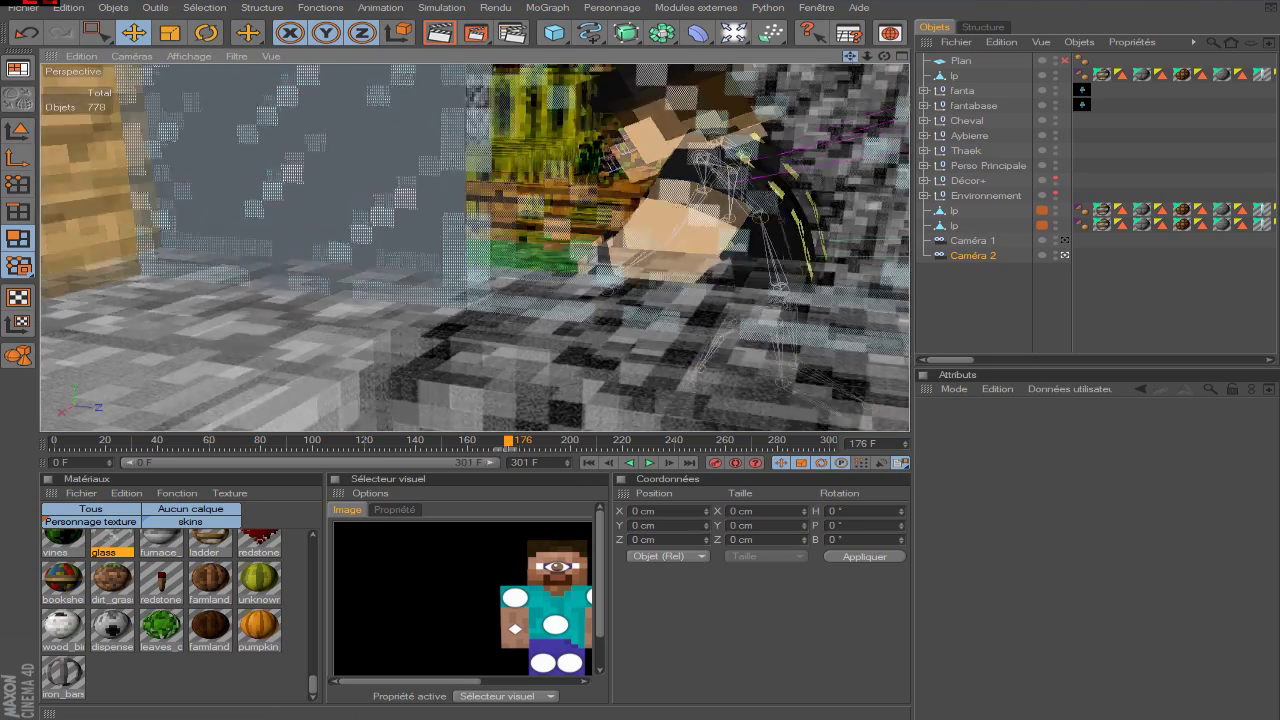
- Go to frame 256 and test-render a small region of the glass pane in the viewport
left_click_drag(512, 441, 716, 447)
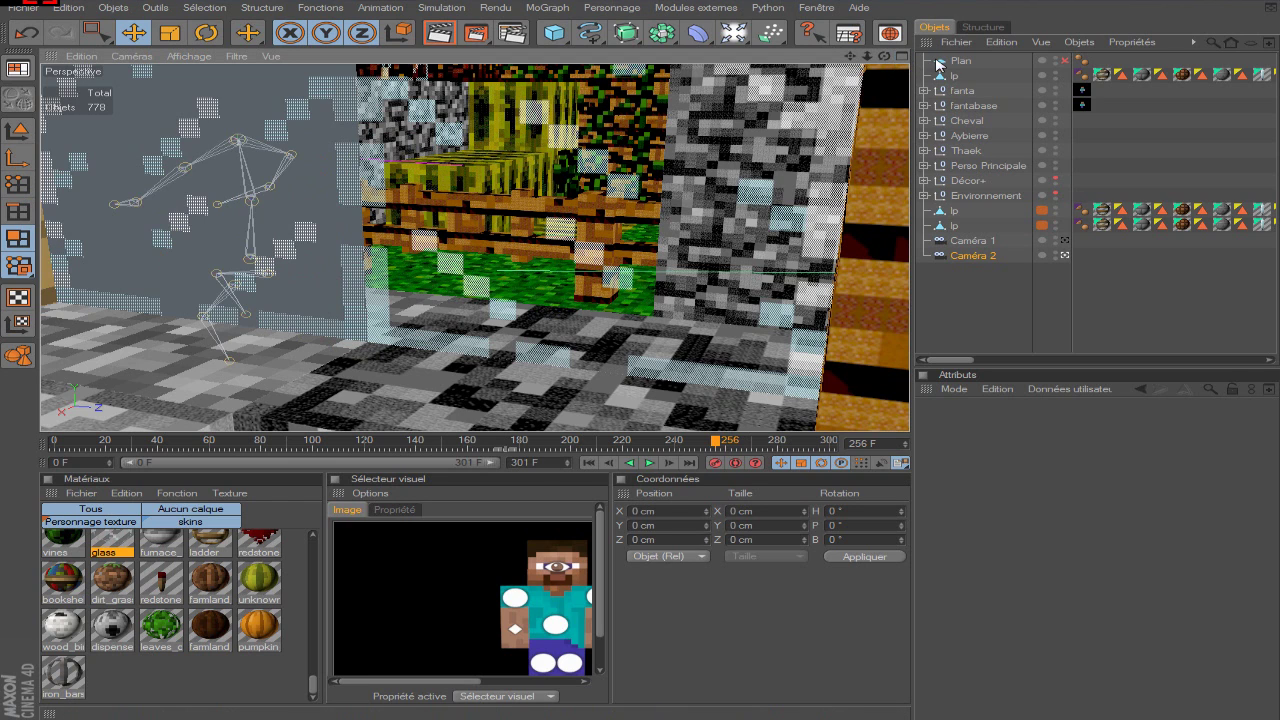
left_click_drag(482, 35, 530, 45)
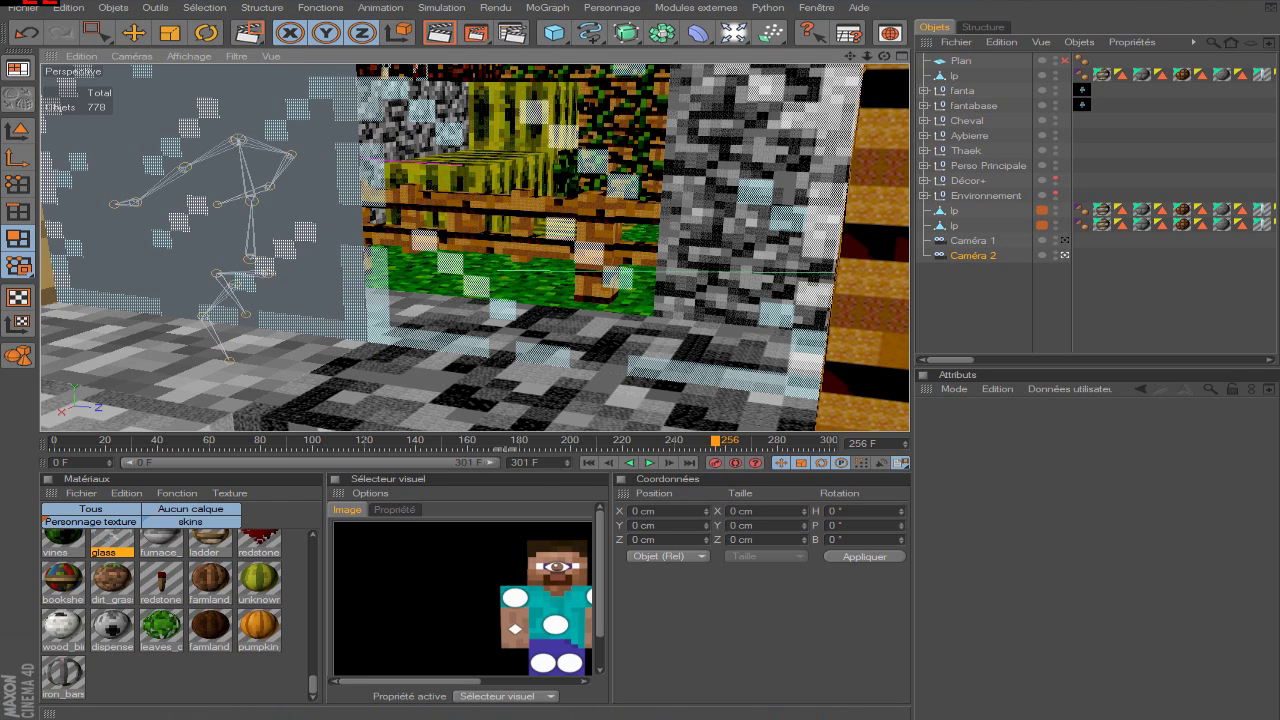
left_click_drag(154, 64, 282, 160)
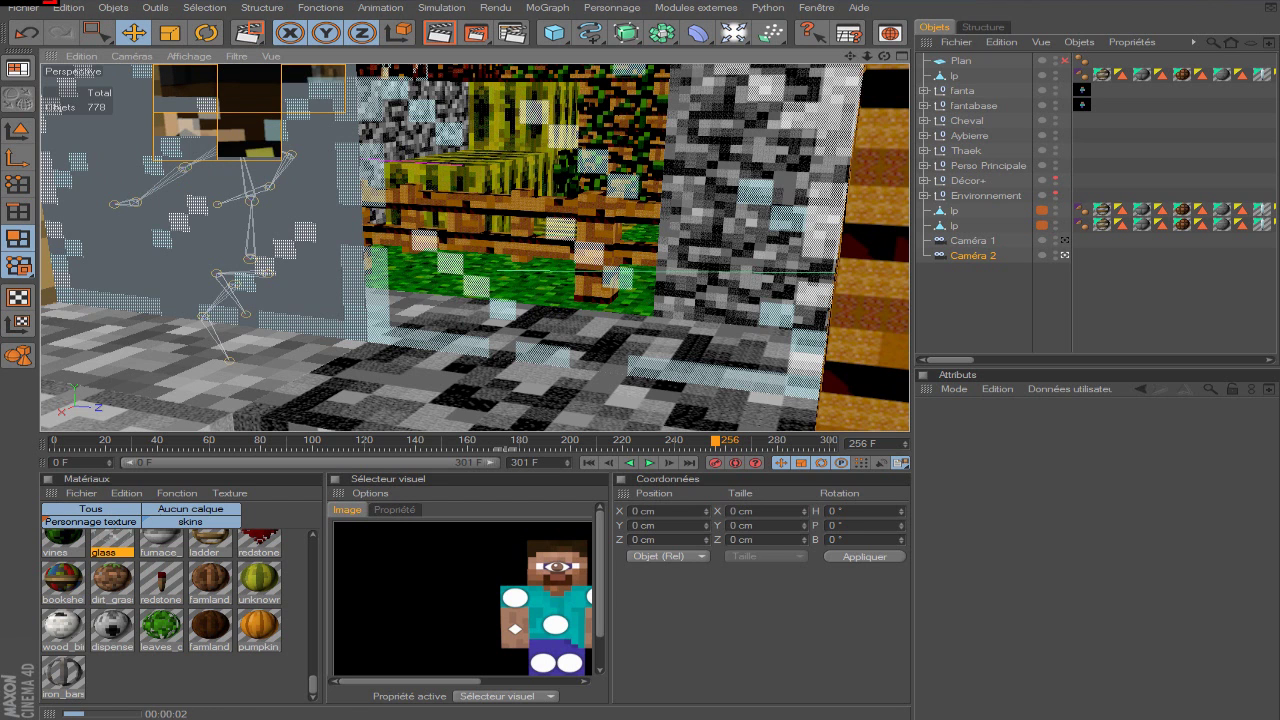
- Reframe Caméra 2 on the window to X -36.794, Y 403.868, Z 6477.408 cm and go to frame 160 for its starting keyframe
left_click_drag(850, 56, 825, 44)
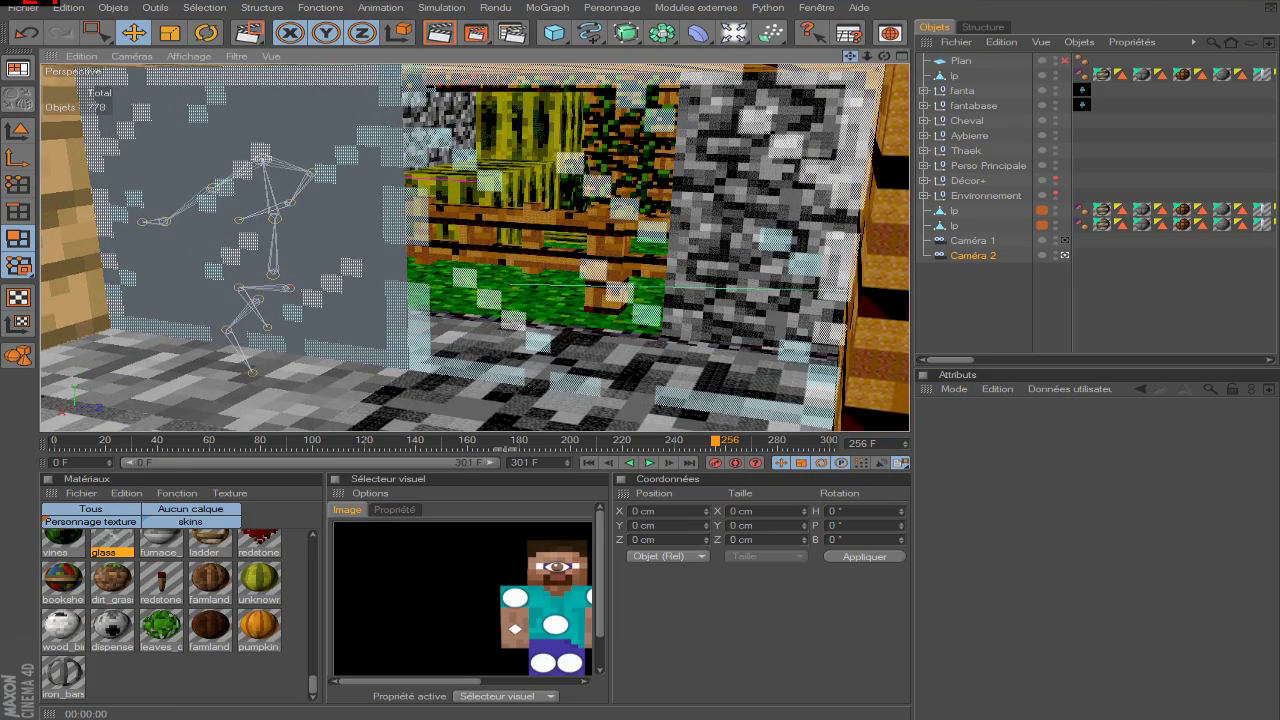
left_click(647, 441)
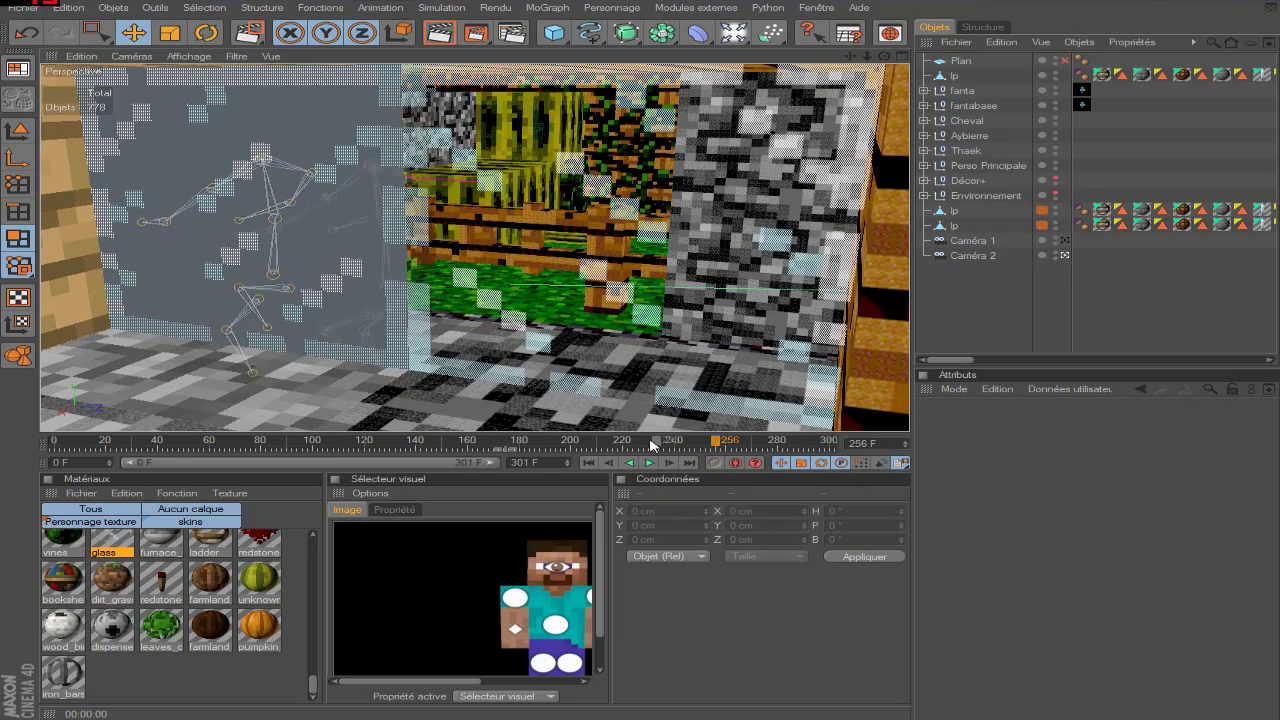
left_click_drag(647, 441, 470, 442)
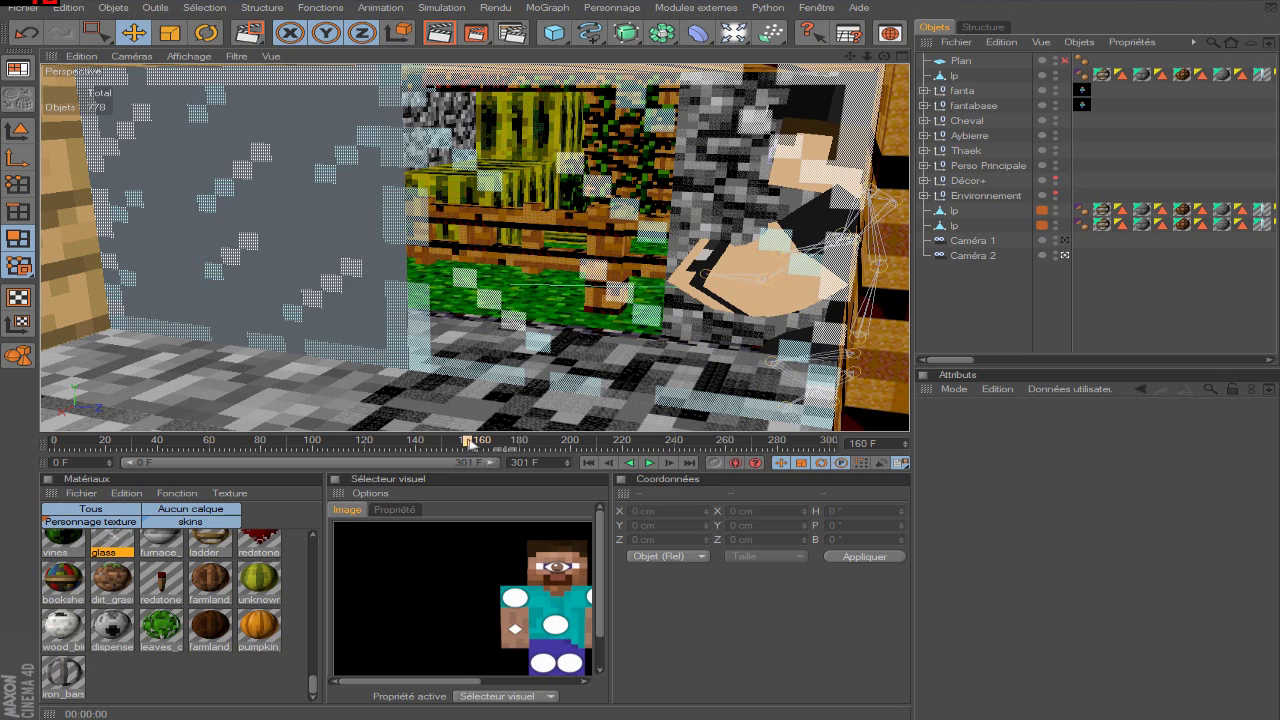
left_click(972, 255)
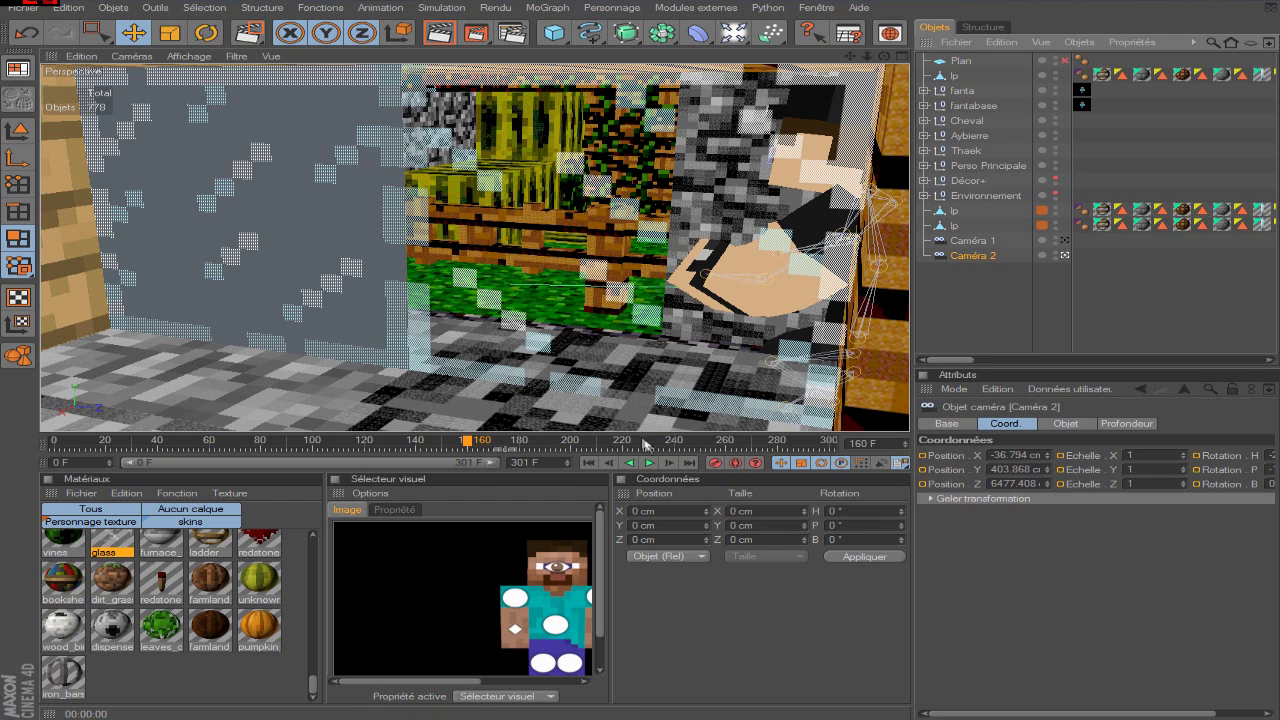
- At frame 260, move Caméra 2 to X -99.855, Y 388.323, Z 6435.136 cm, record a keyframe and scrub through the shot
left_click_drag(638, 443, 731, 452)
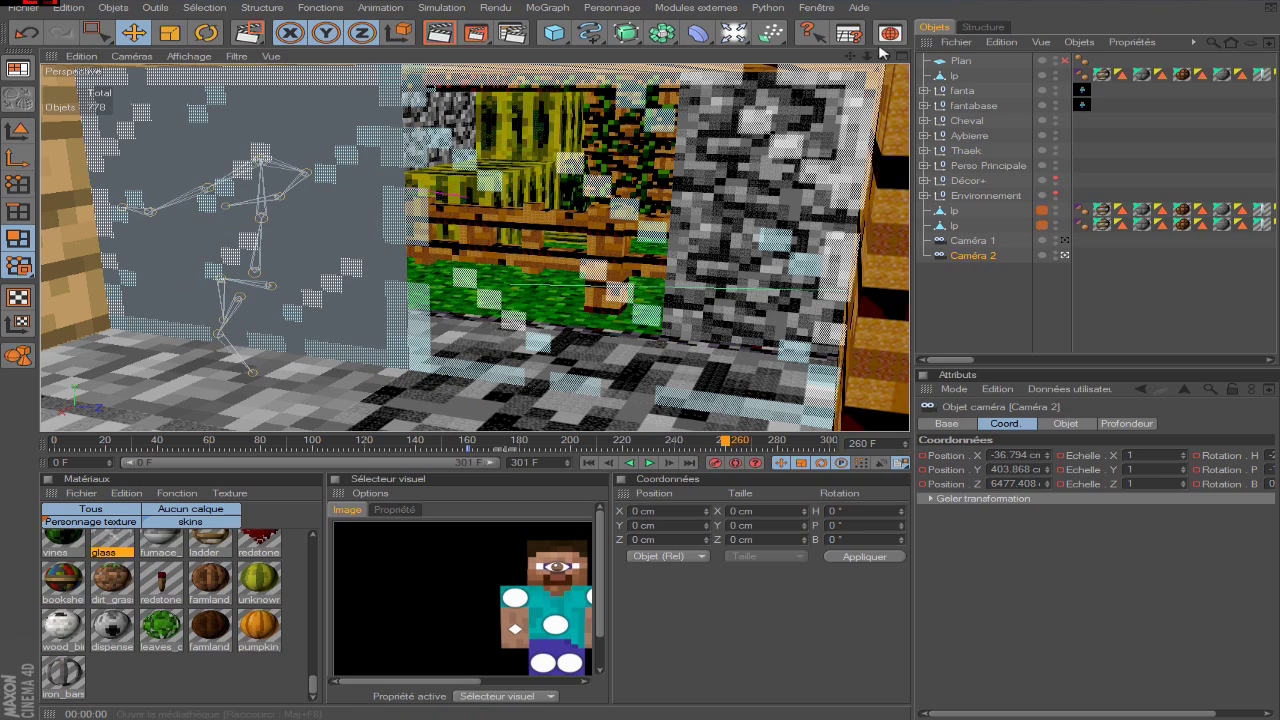
mouse_move(871, 55)
left_mouse_down()
mouse_move(830, 59)
mouse_move(867, 58)
left_mouse_up()
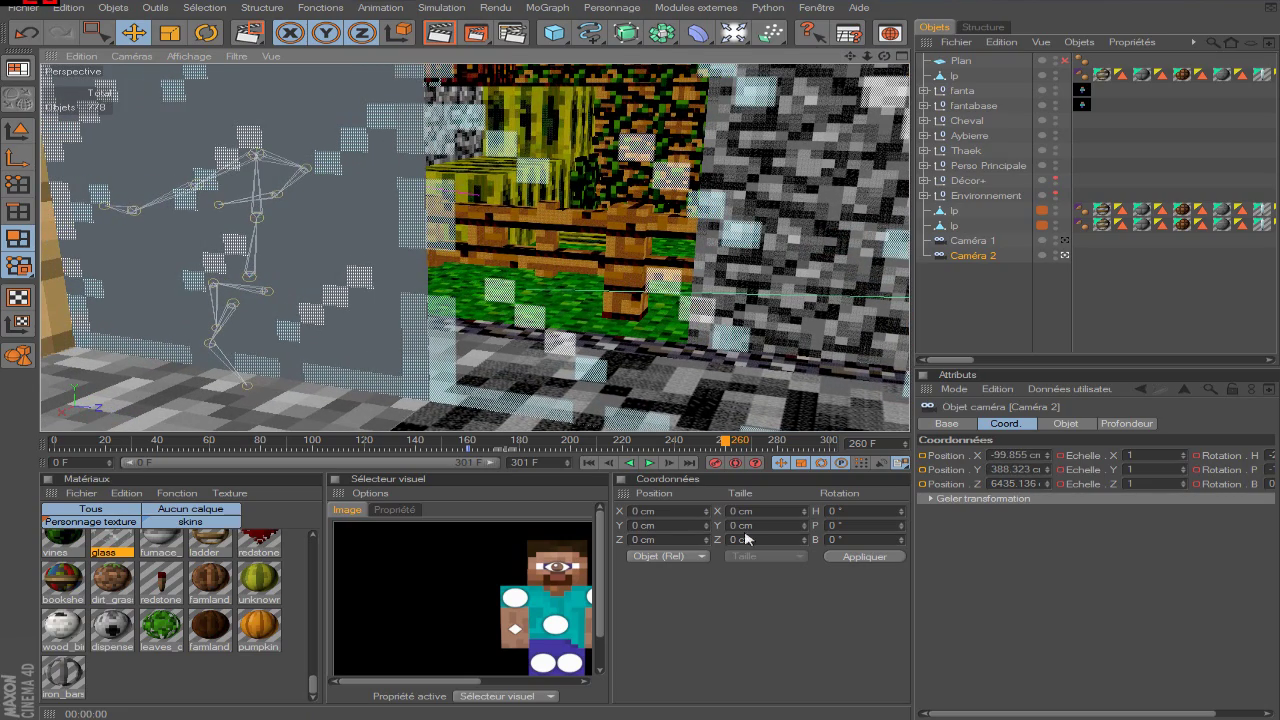
left_click(714, 462)
left_click_drag(476, 445, 728, 447)
- Add a camera below Caméra 2 in the object list, rename it Caméra 3 and make it the active view
left_click(1080, 127)
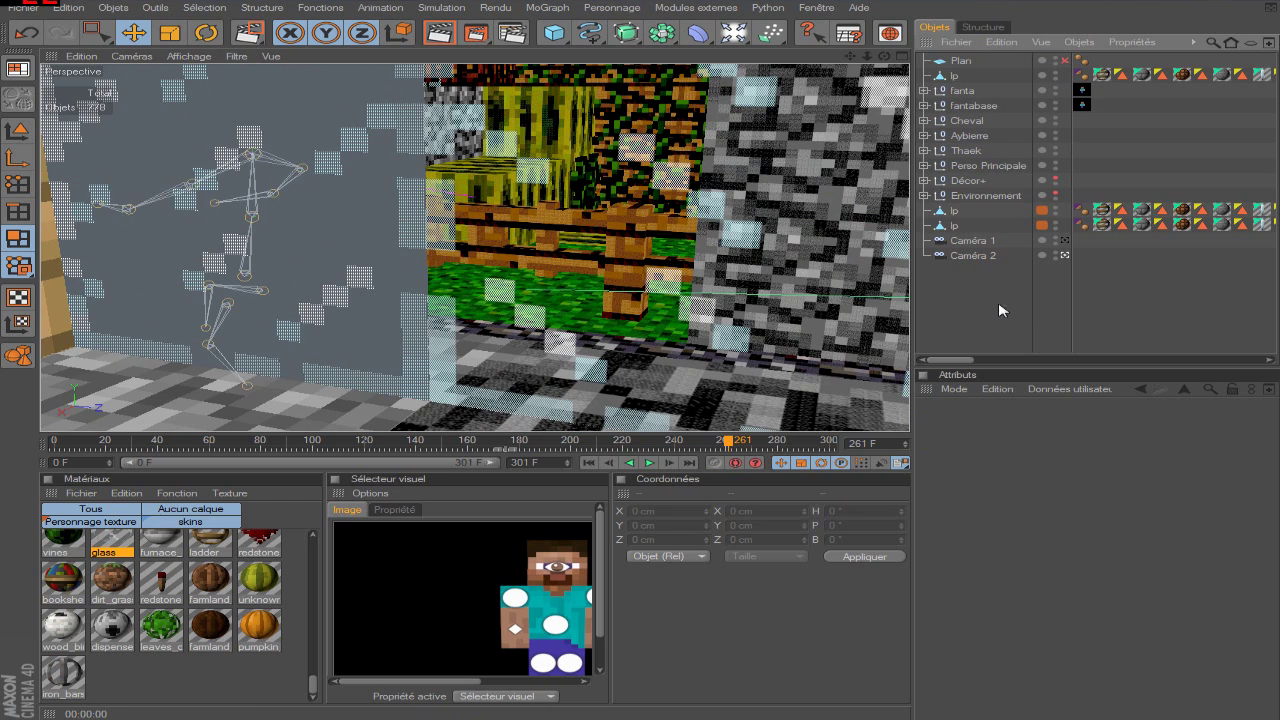
left_click_drag(733, 33, 790, 128)
left_click_drag(968, 61, 985, 268)
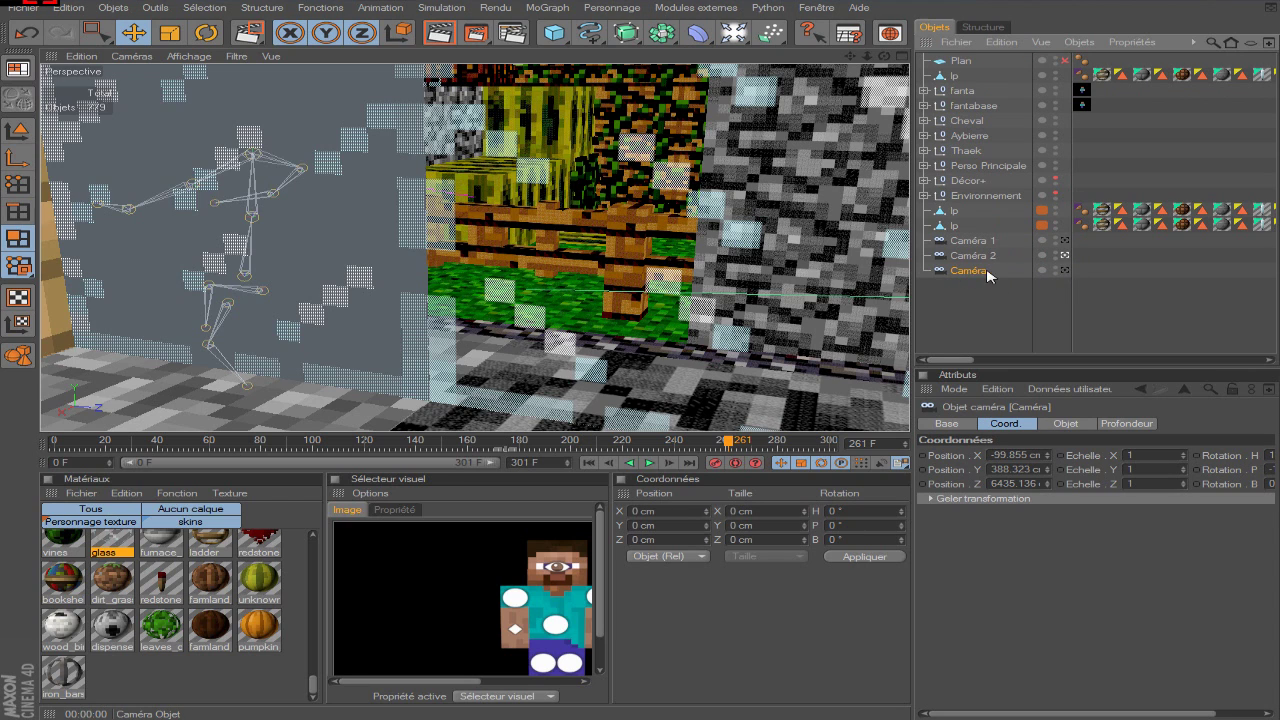
double_click(986, 269)
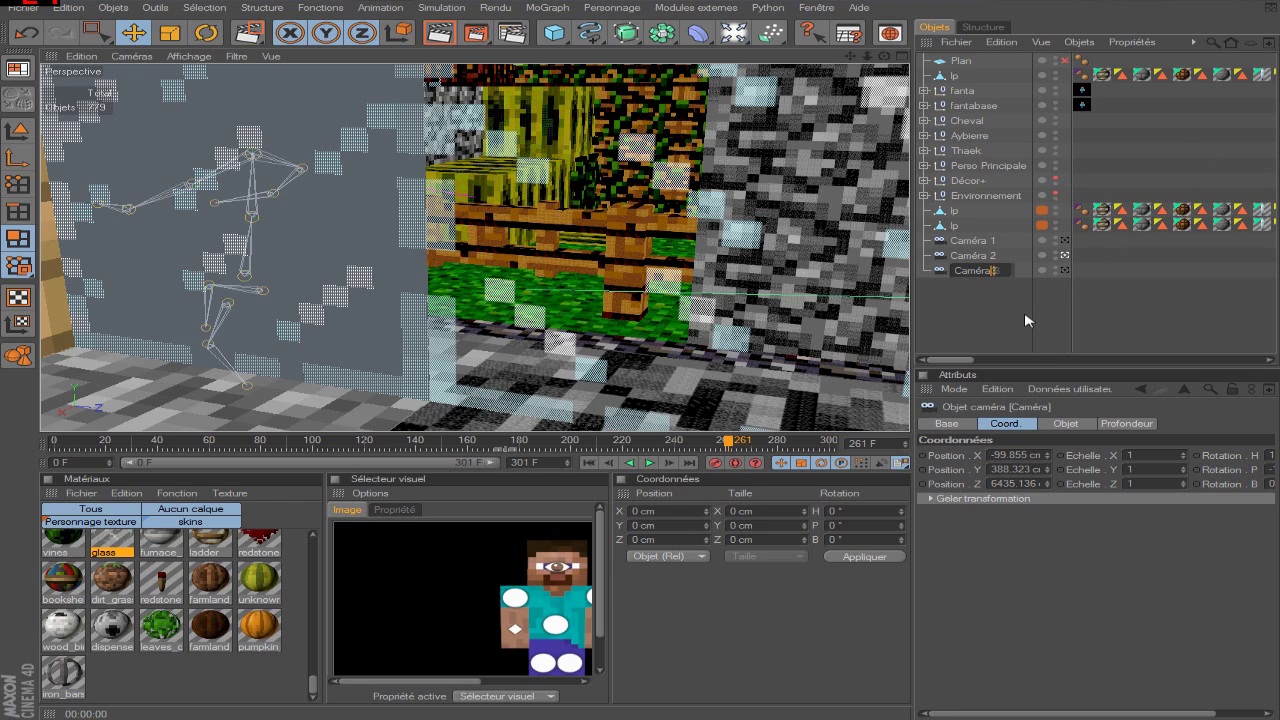
left_click(989, 298)
left_click(970, 305)
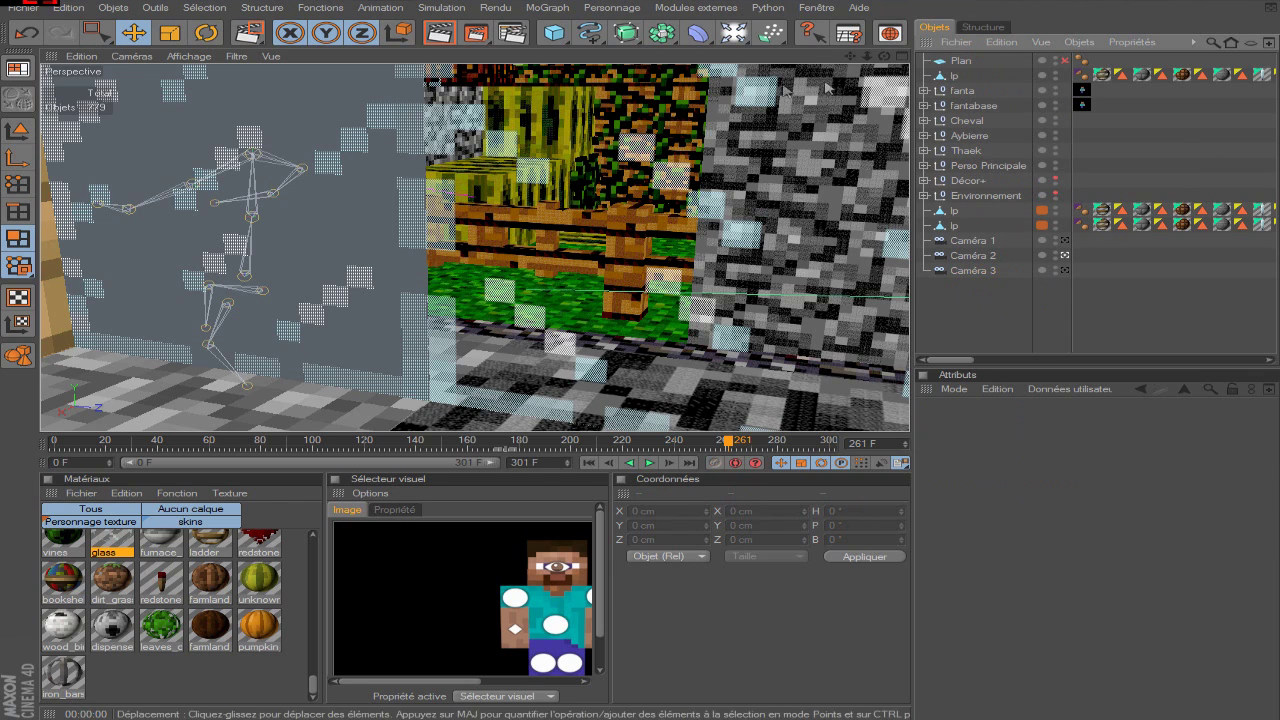
left_click(1065, 271)
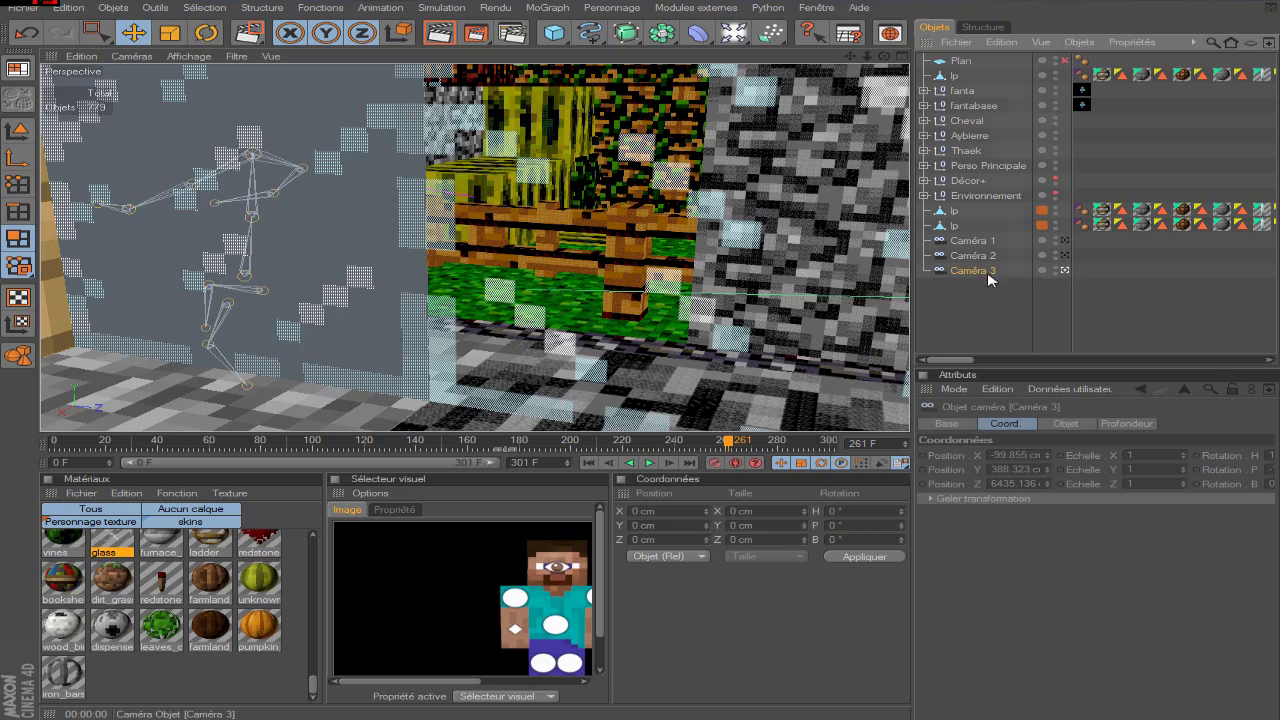
- At frame 261, aim Caméra 3 at the running character between the stone walls and record a keyframe
scroll(795, 147, "up", 7)
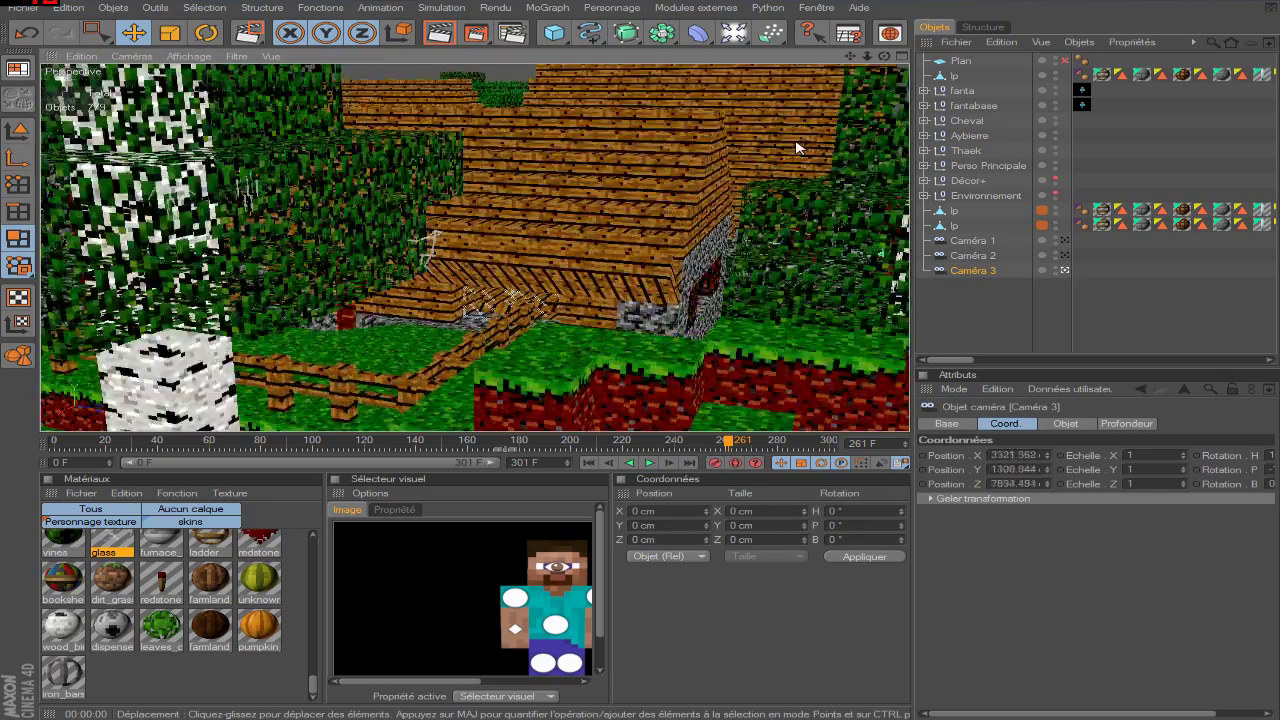
left_click_drag(885, 57, 900, 64)
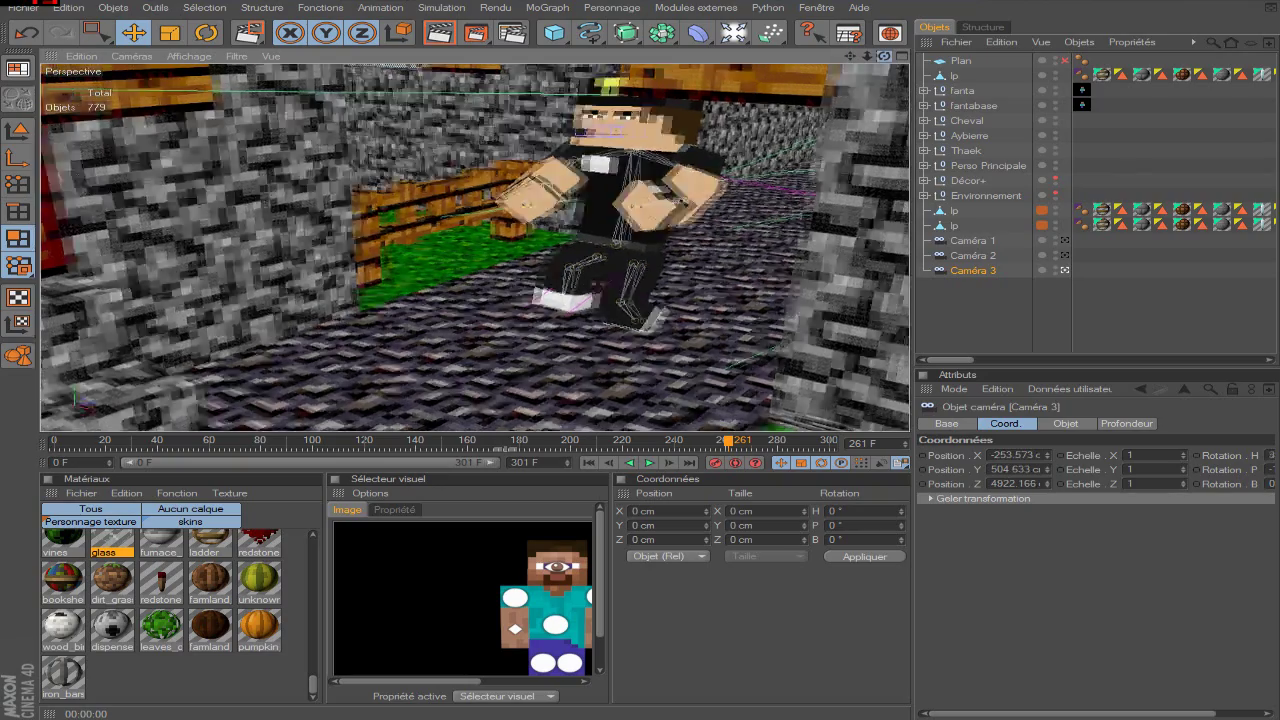
left_click_drag(884, 56, 887, 56)
left_click(716, 462)
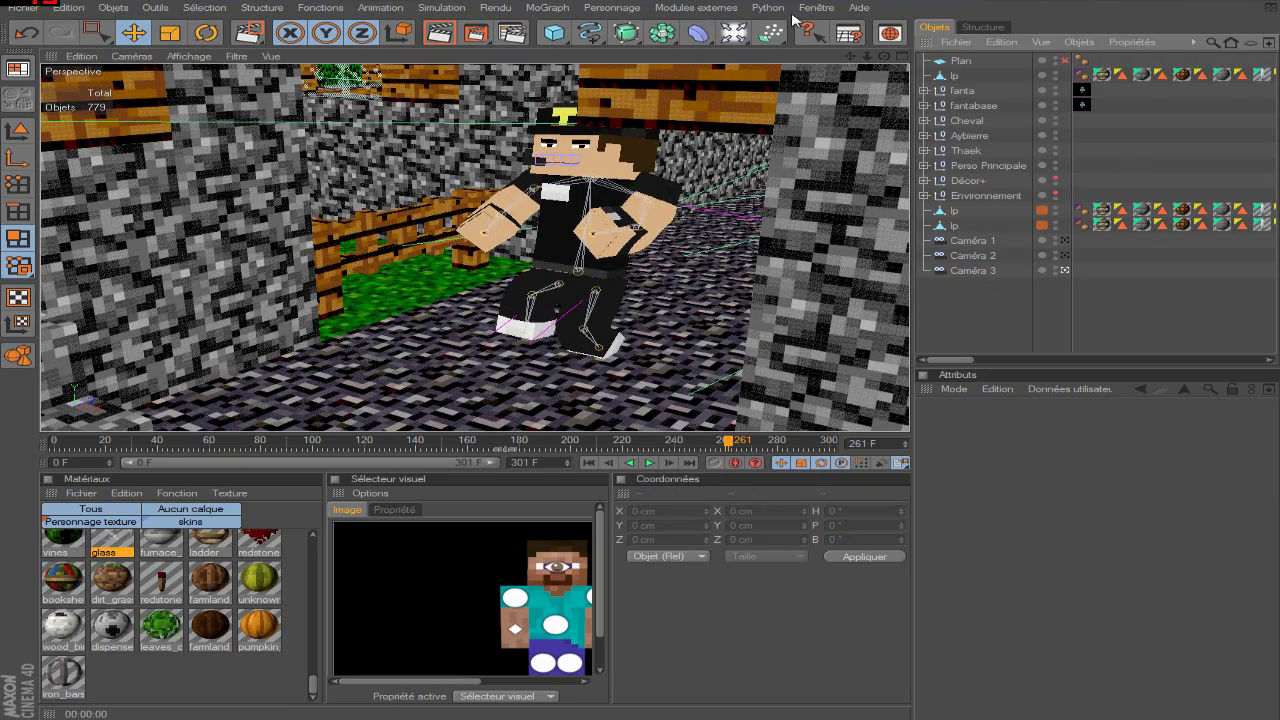
- Switch to the open scene lpfanta.c4d and collapse the Environnement group
left_click(837, 12)
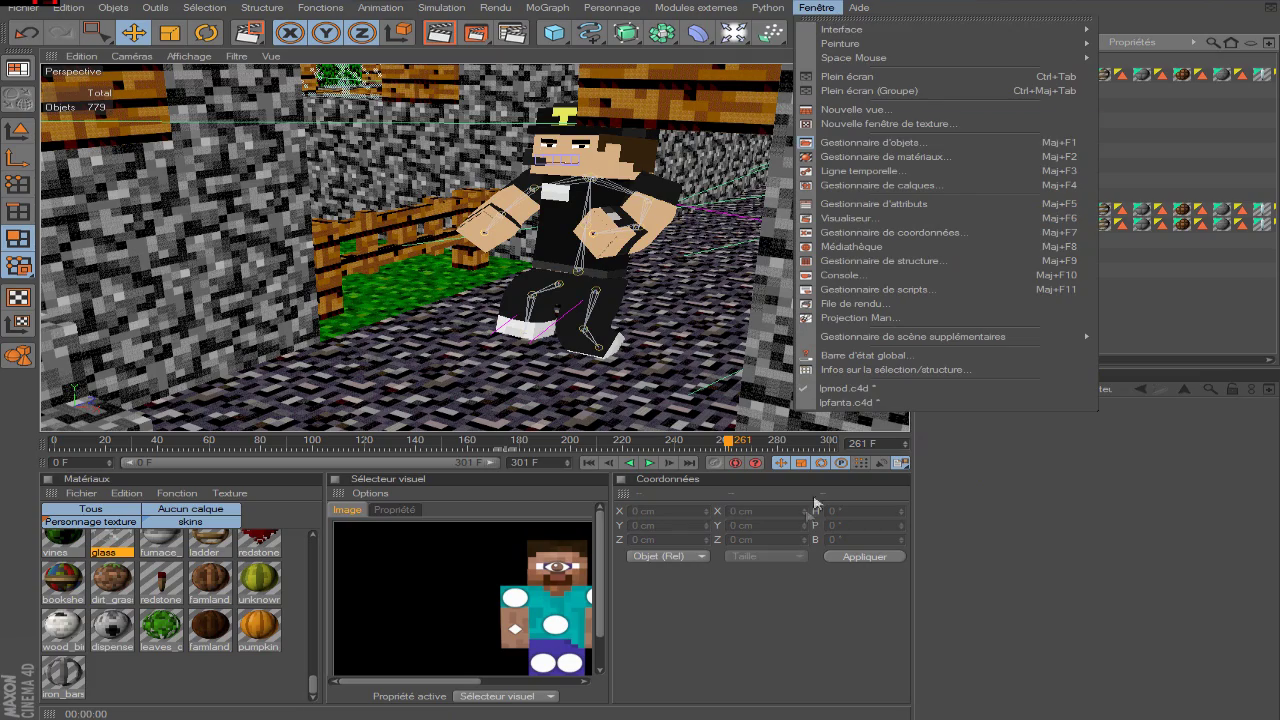
left_click(850, 402)
scroll(730, 243, "up", 3)
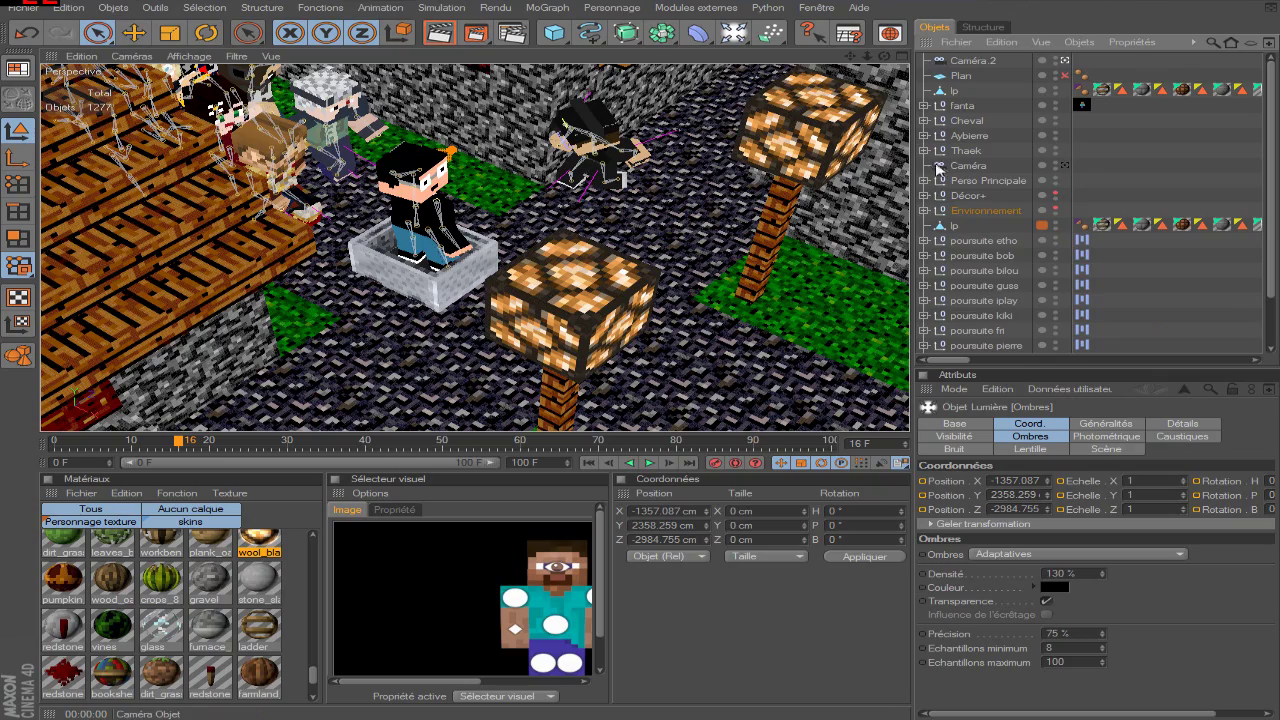
left_click(924, 211)
- Inspect the existing Caméra object listed between Thaek and Perso Principale, and delete it
left_click(966, 165)
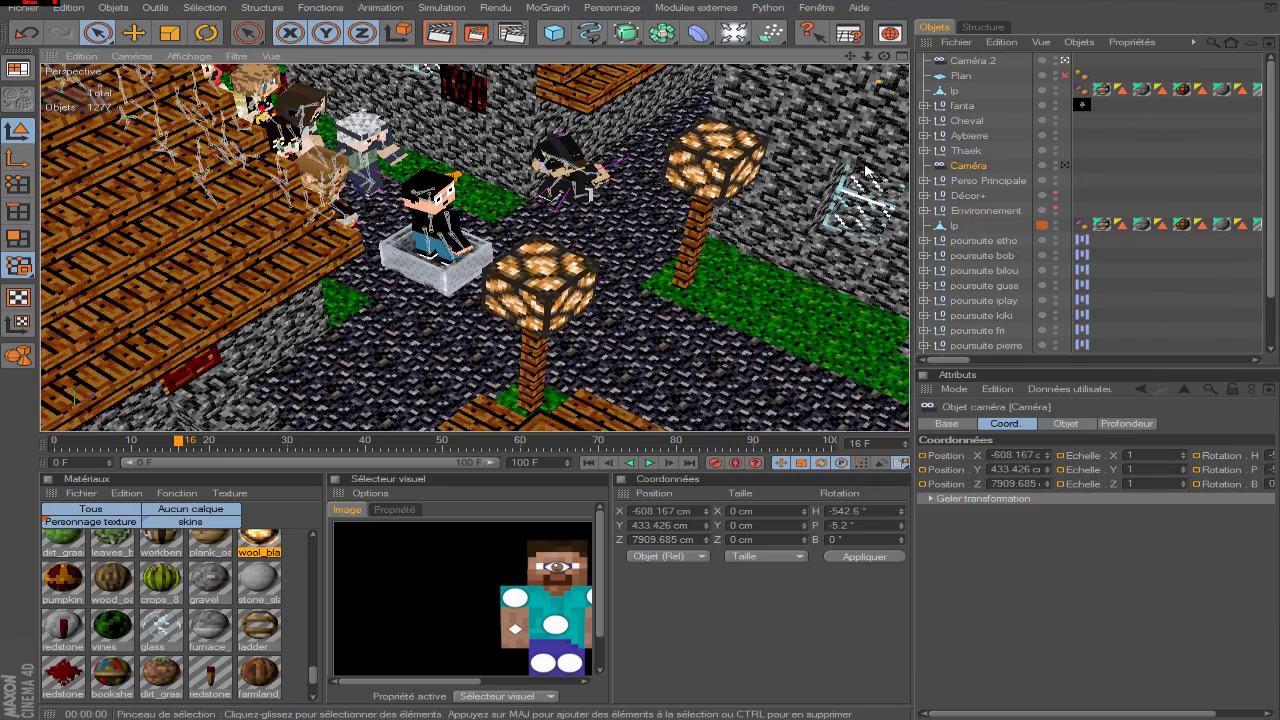
left_click_drag(866, 170, 886, 166, "alt")
left_click_drag(850, 57, 490, 390)
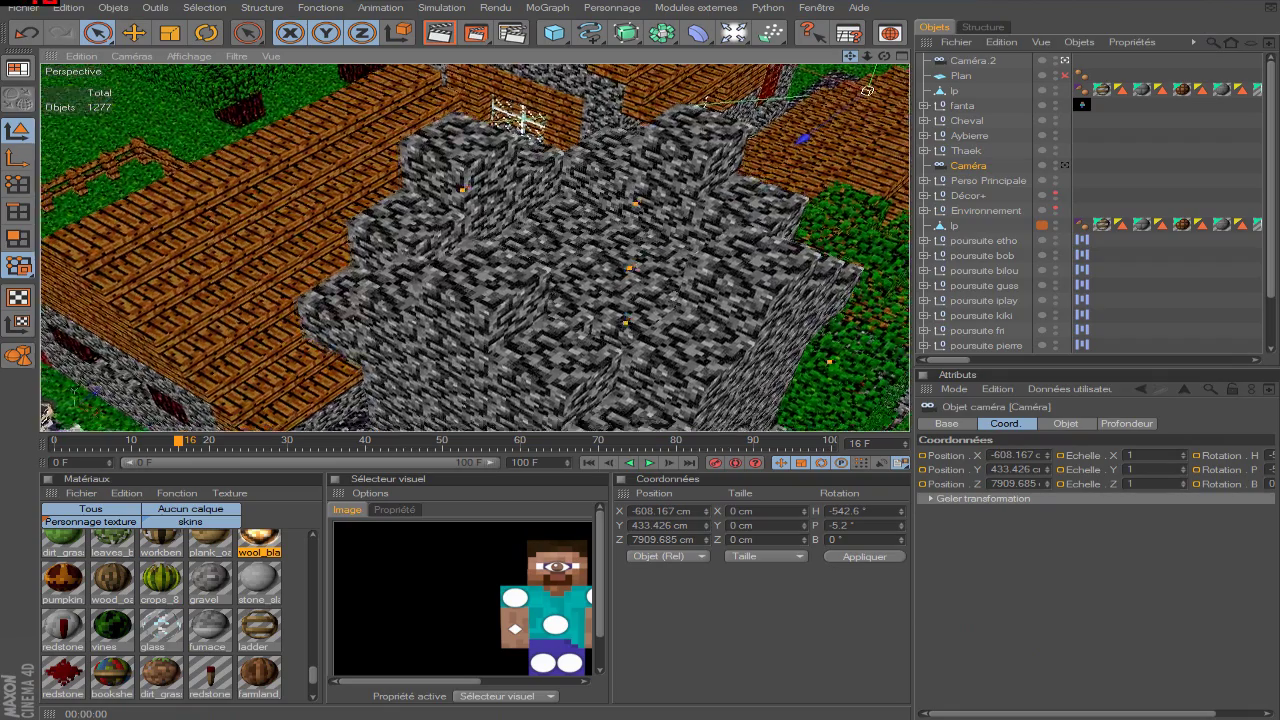
left_click(1065, 165)
double_click(968, 165)
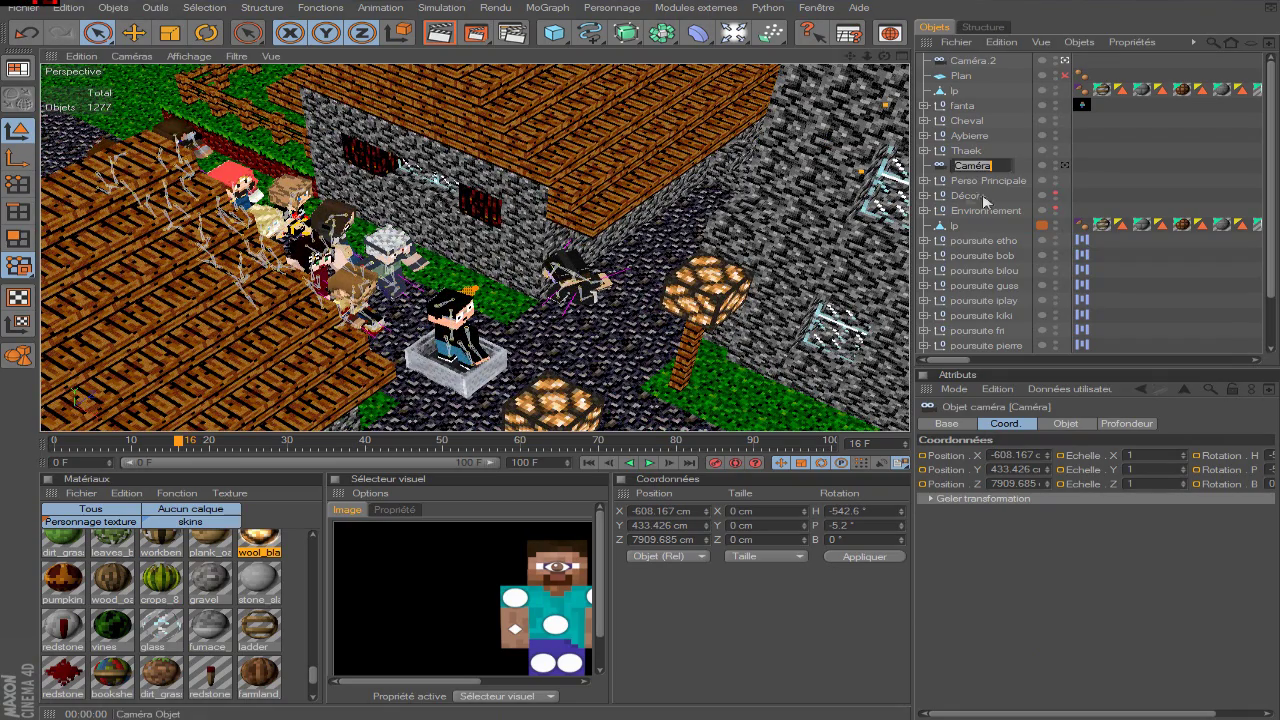
left_click(968, 168)
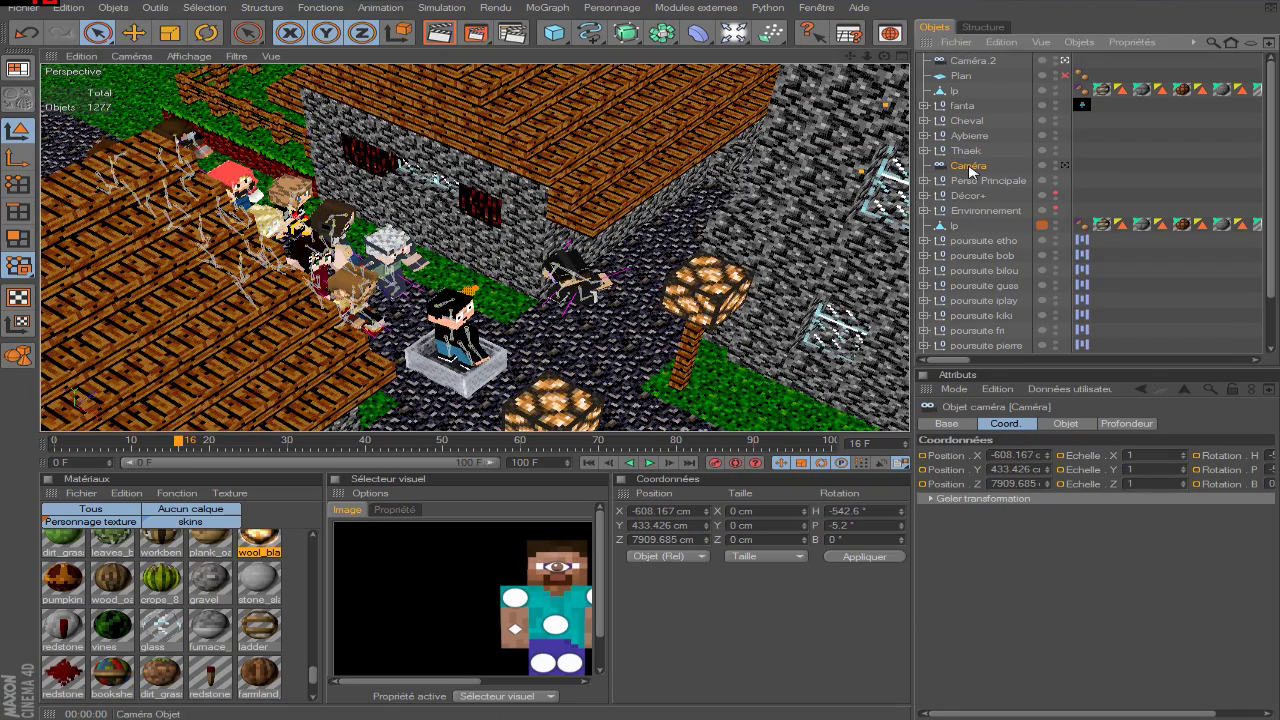
key("Delete")
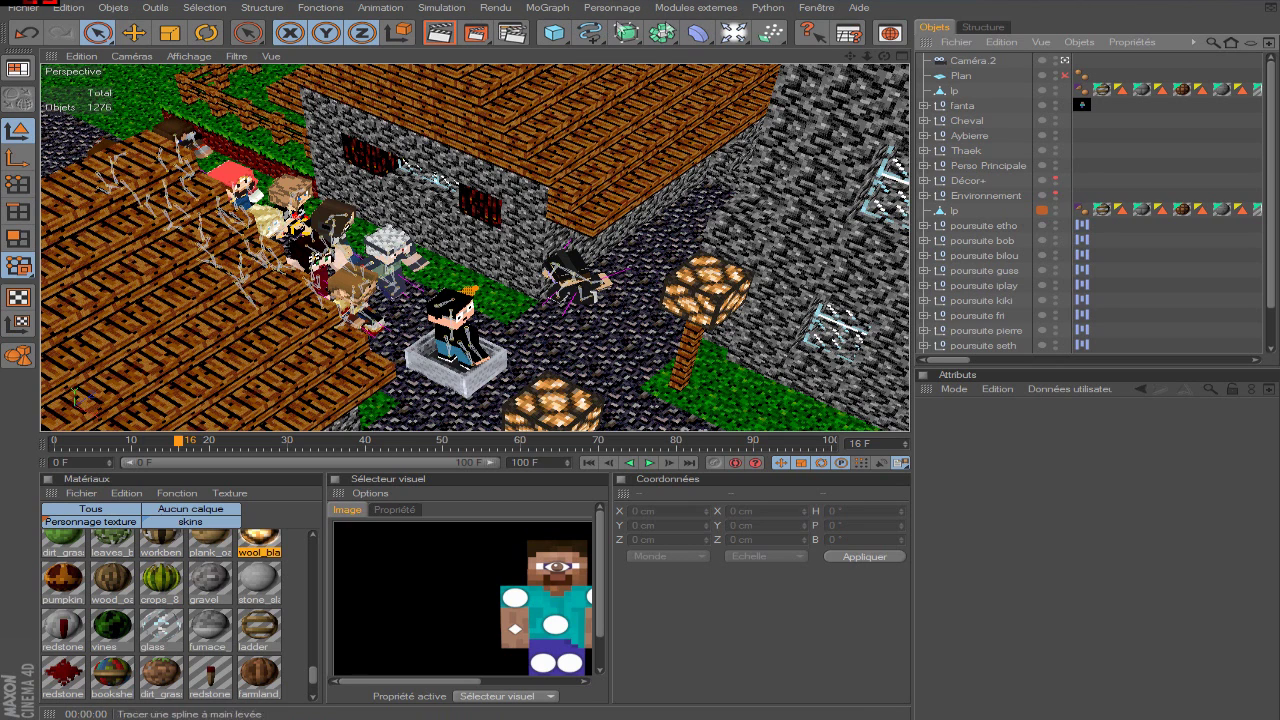
- Create a new Caméra, delete Caméra.2 and make the new camera the active view
left_click_drag(733, 33, 830, 128)
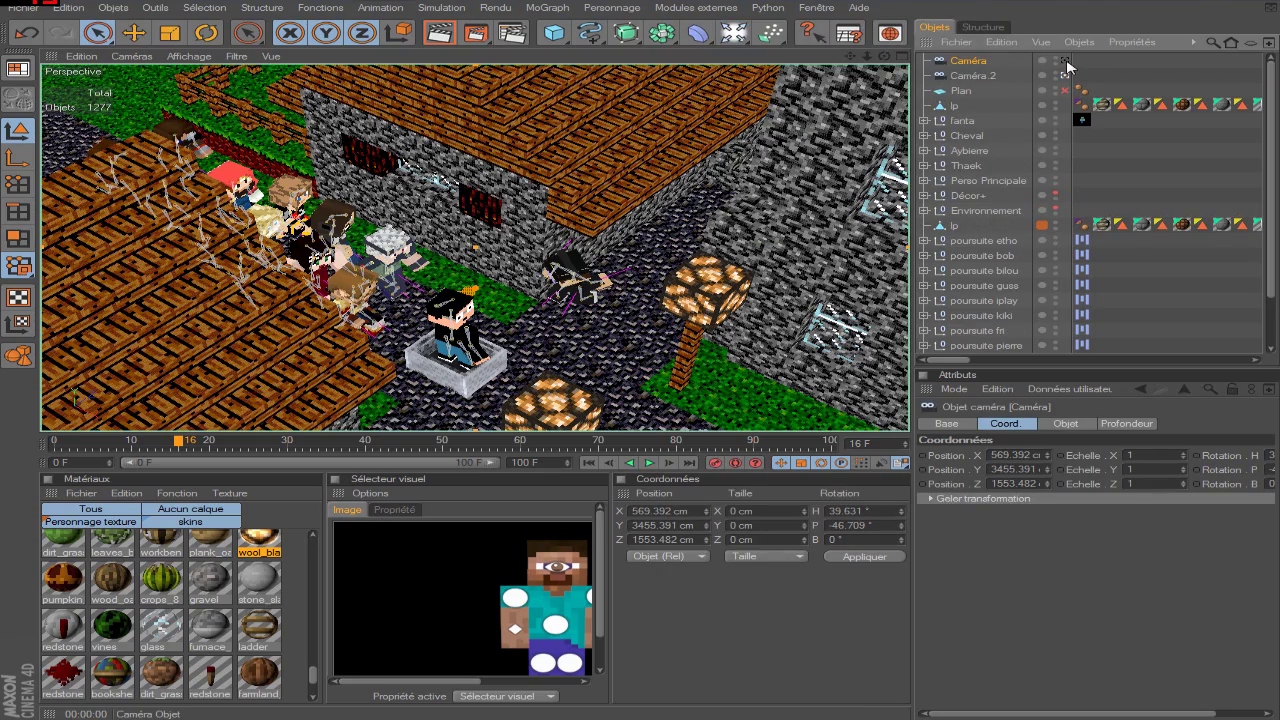
left_click(975, 79)
scroll(718, 118, "down", 5)
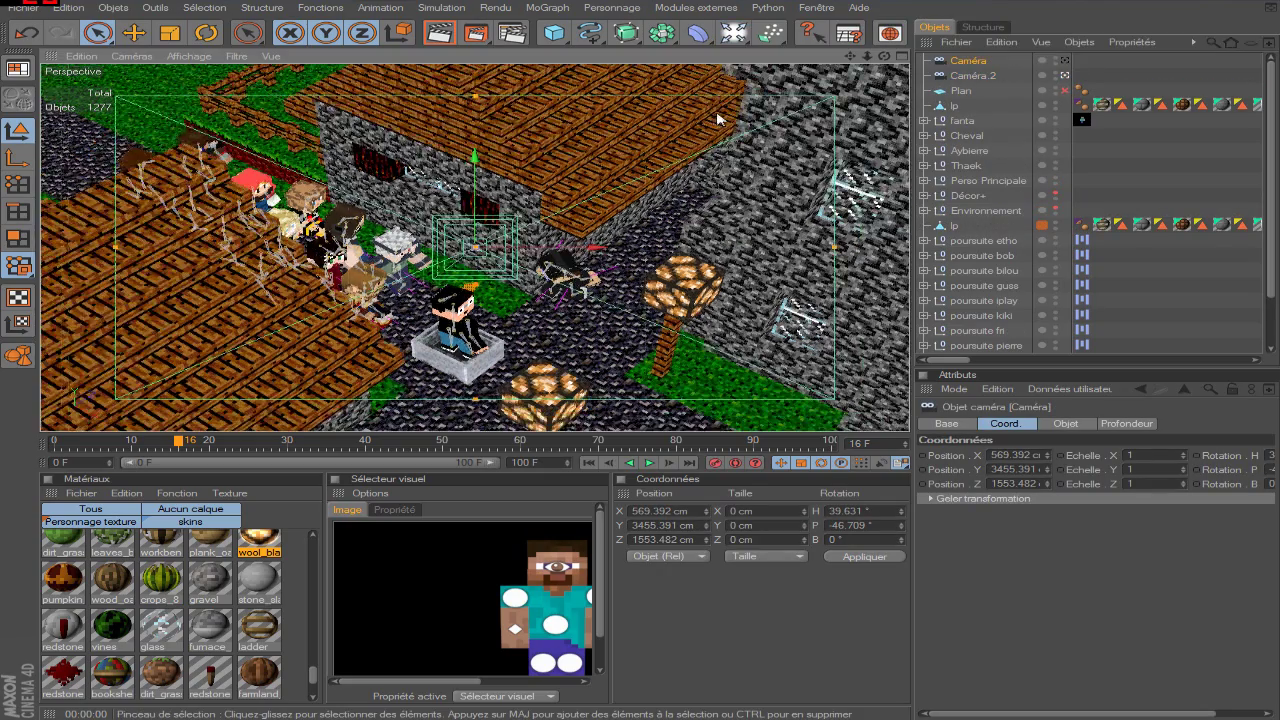
left_click(978, 78)
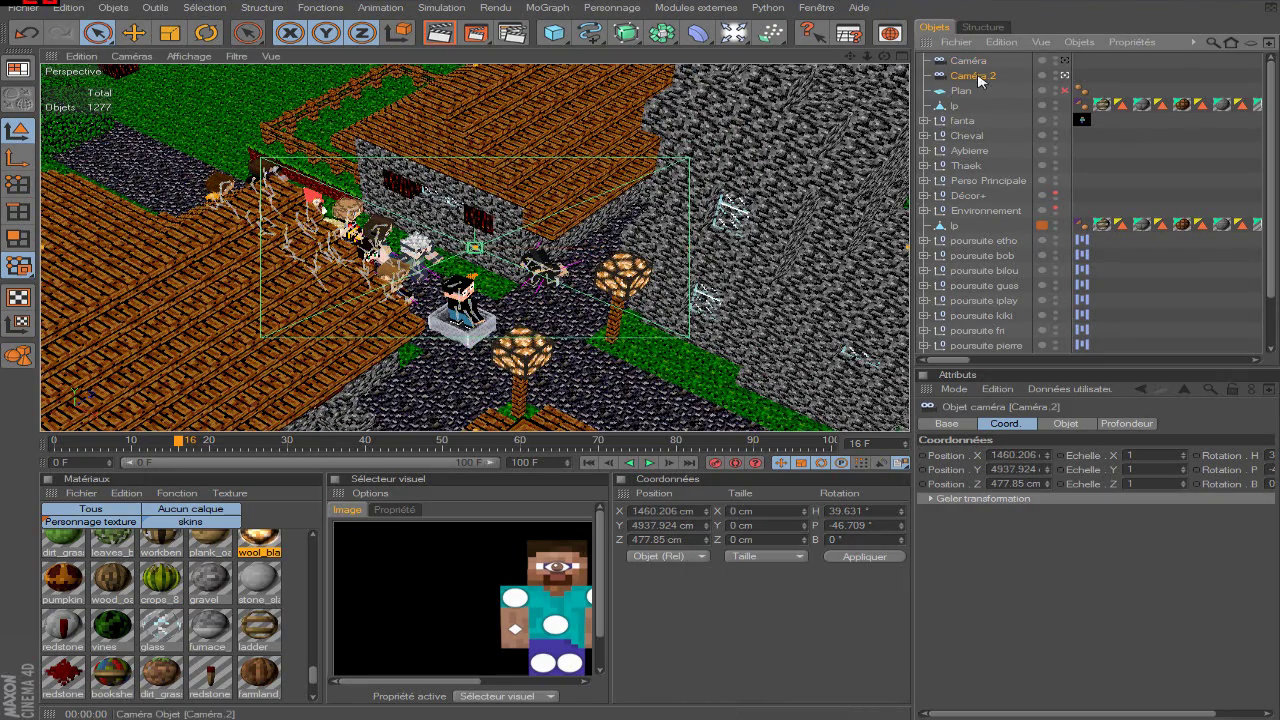
left_click(968, 62)
left_click(981, 76)
key("Delete")
left_click(1066, 61)
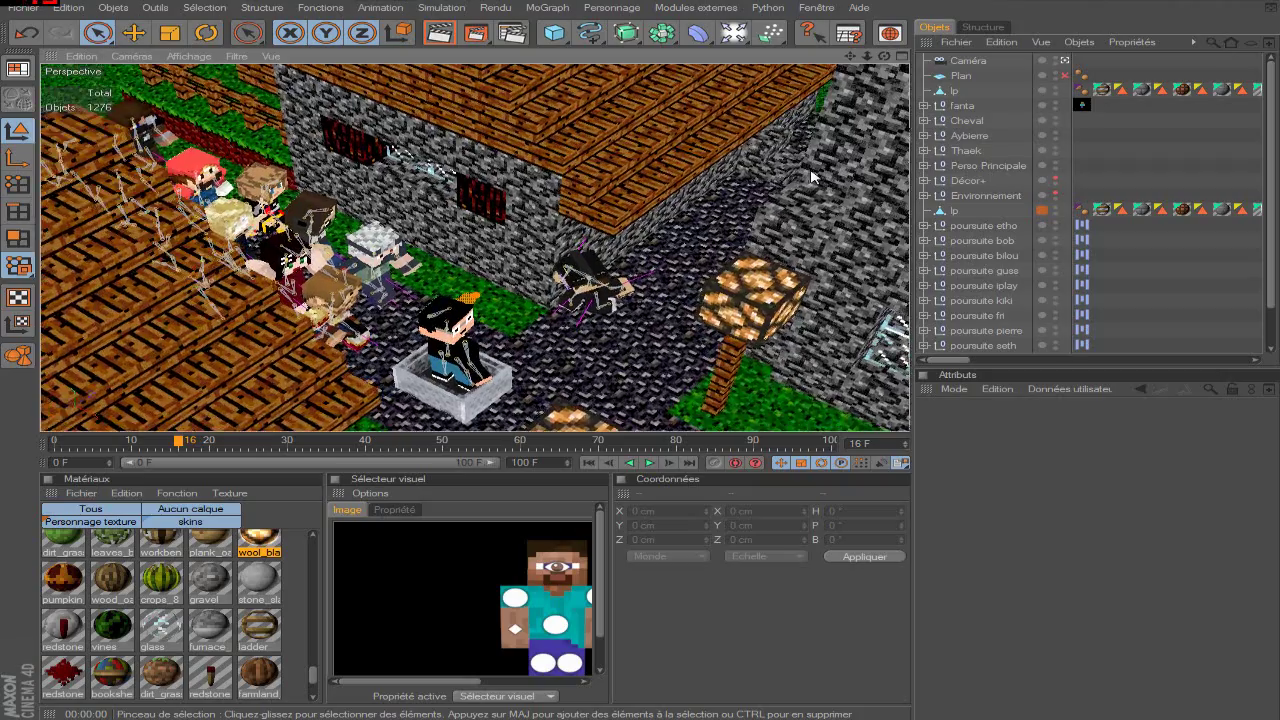
- At frame 0, frame the running character from a low side angle beside the wooden post, play the shot and return to the start
left_click(589, 462)
left_click_drag(640, 300, 858, 60, "alt")
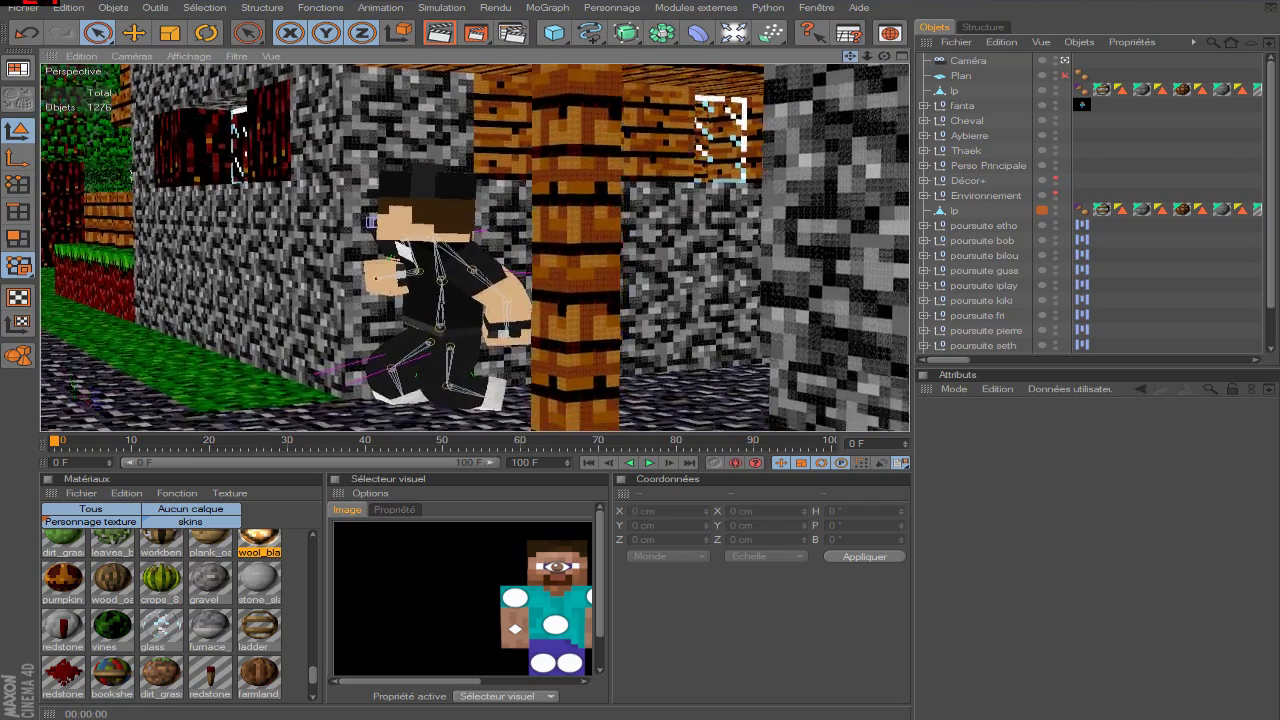
mouse_move(850, 56)
left_mouse_down()
mouse_move(804, 56)
mouse_move(886, 50)
mouse_move(884, 100)
mouse_move(853, 56)
mouse_move(892, 36)
mouse_move(856, 54)
mouse_move(886, 44)
mouse_move(872, 58)
left_mouse_up()
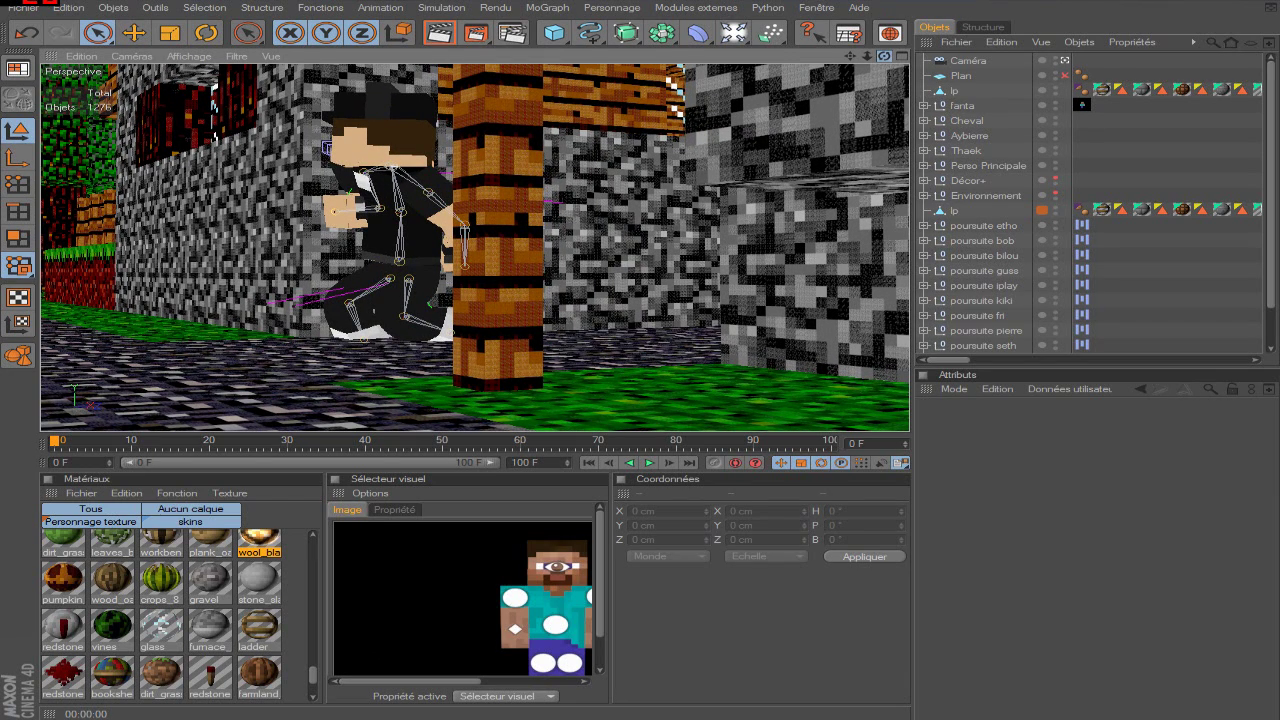
left_click(648, 463)
left_click(589, 463)
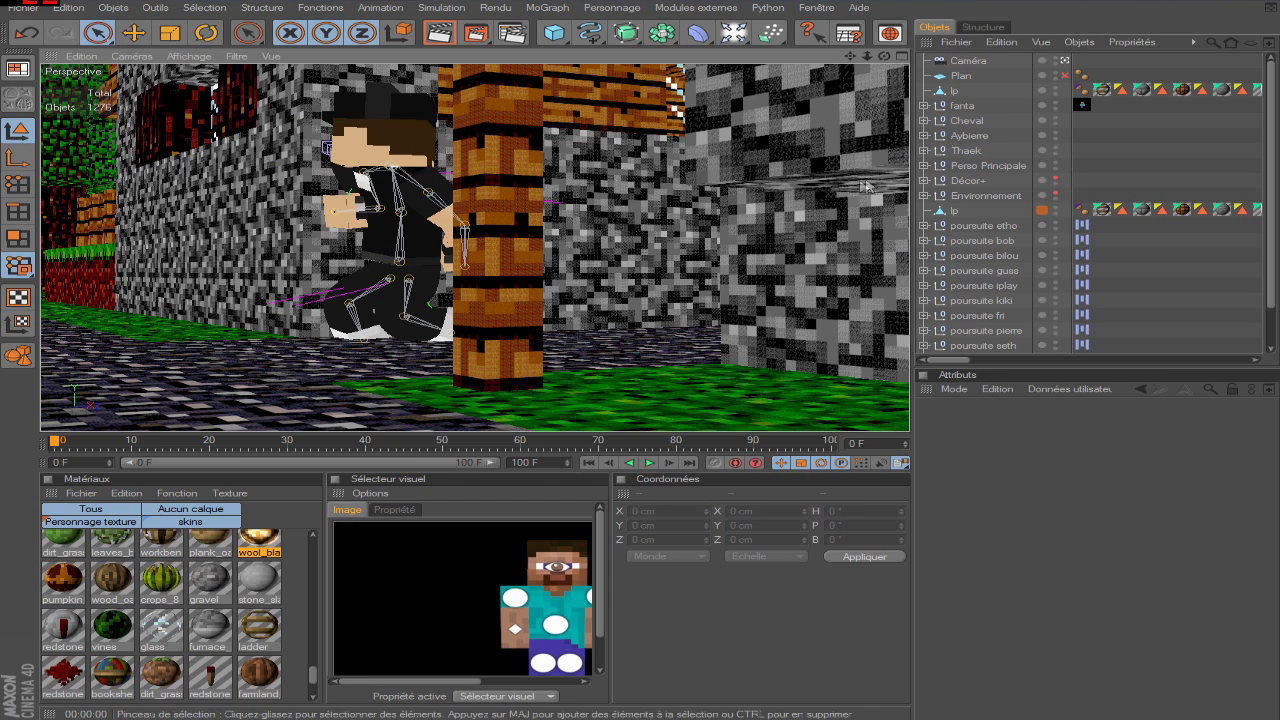
- Record a keyframe for Caméra's low side angle at frame 0
left_click(962, 61)
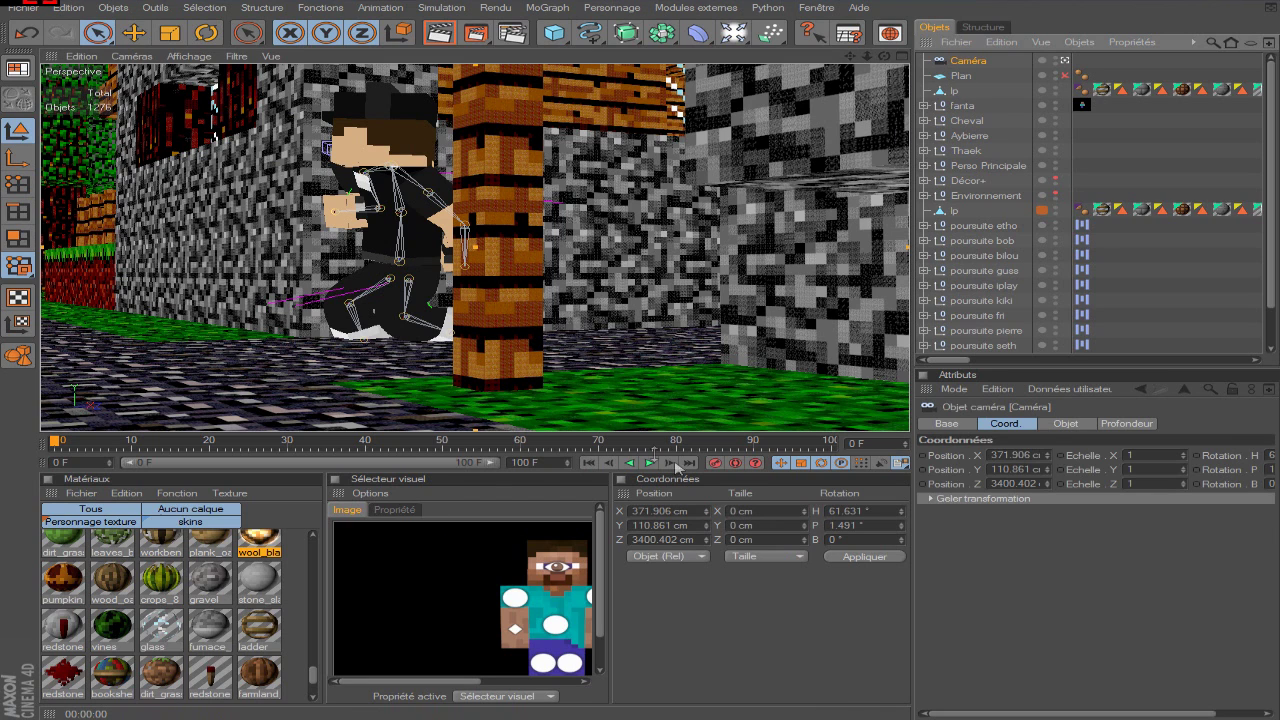
left_click(715, 463)
left_click(968, 135)
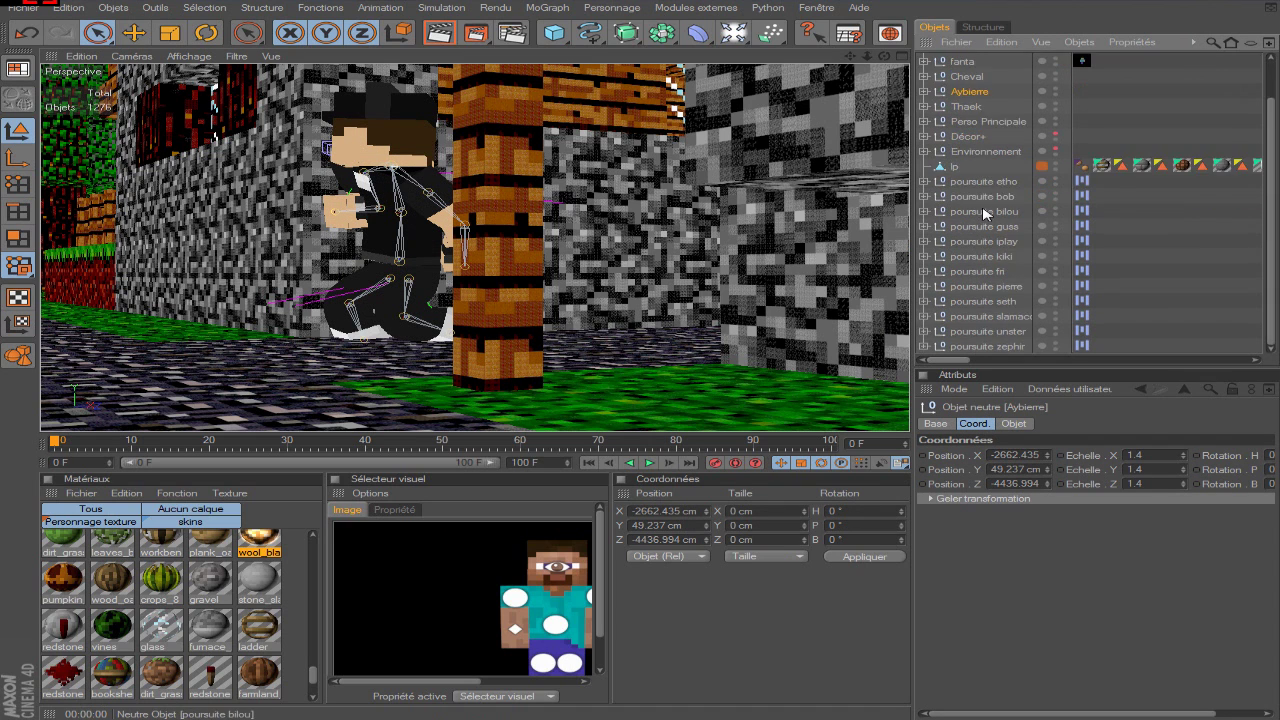
- Expand Perso Principale, pick the hand target Articulation.3.Cible through the character's visual selector and keyframe it at frame 0
left_click(925, 165)
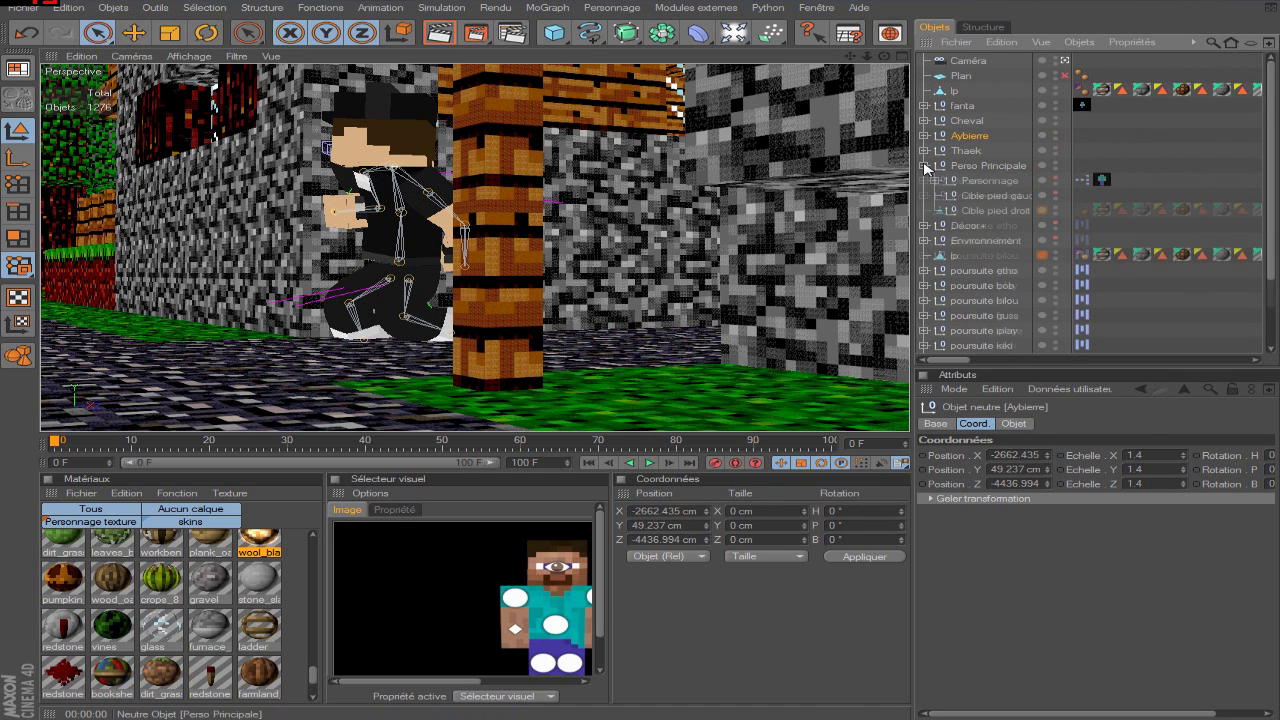
left_click(1101, 180)
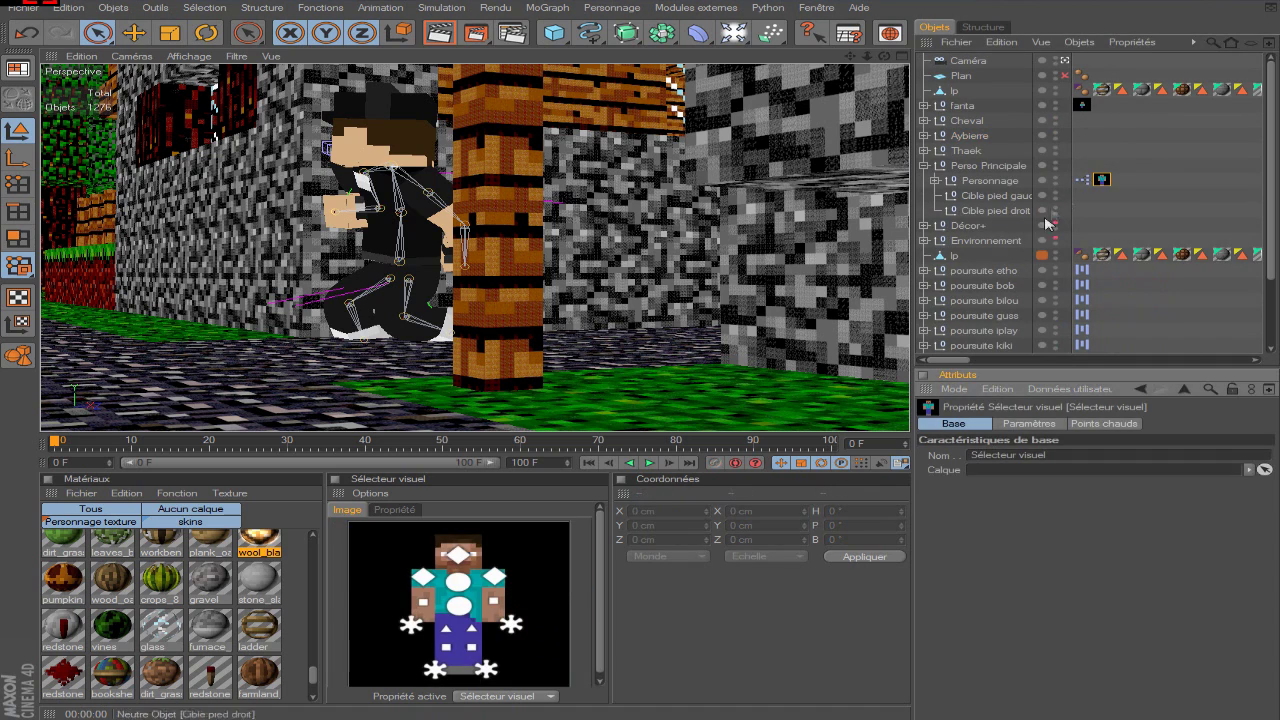
left_click(511, 621)
left_click(715, 463)
- At frame 10, move the hand target to about X -31.5, Y -109.7 cm, keyframe it, play the motion and return to the start
left_click(132, 447)
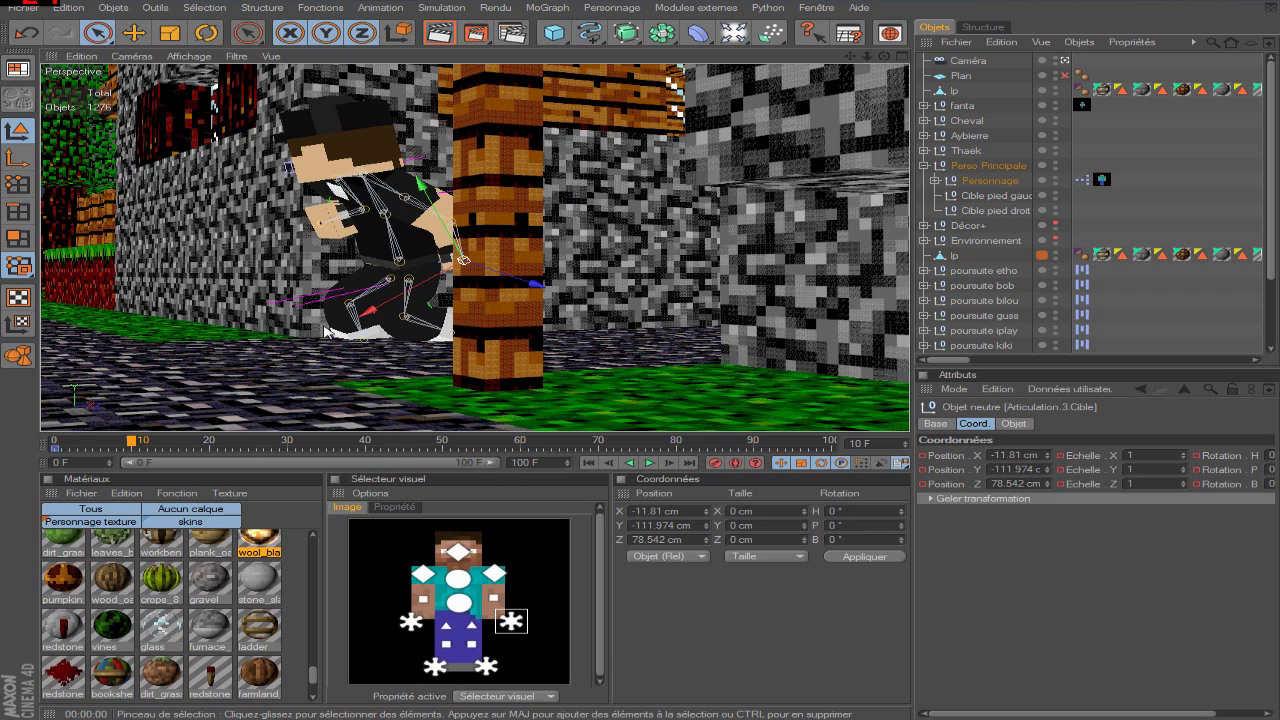
left_click_drag(366, 311, 387, 299)
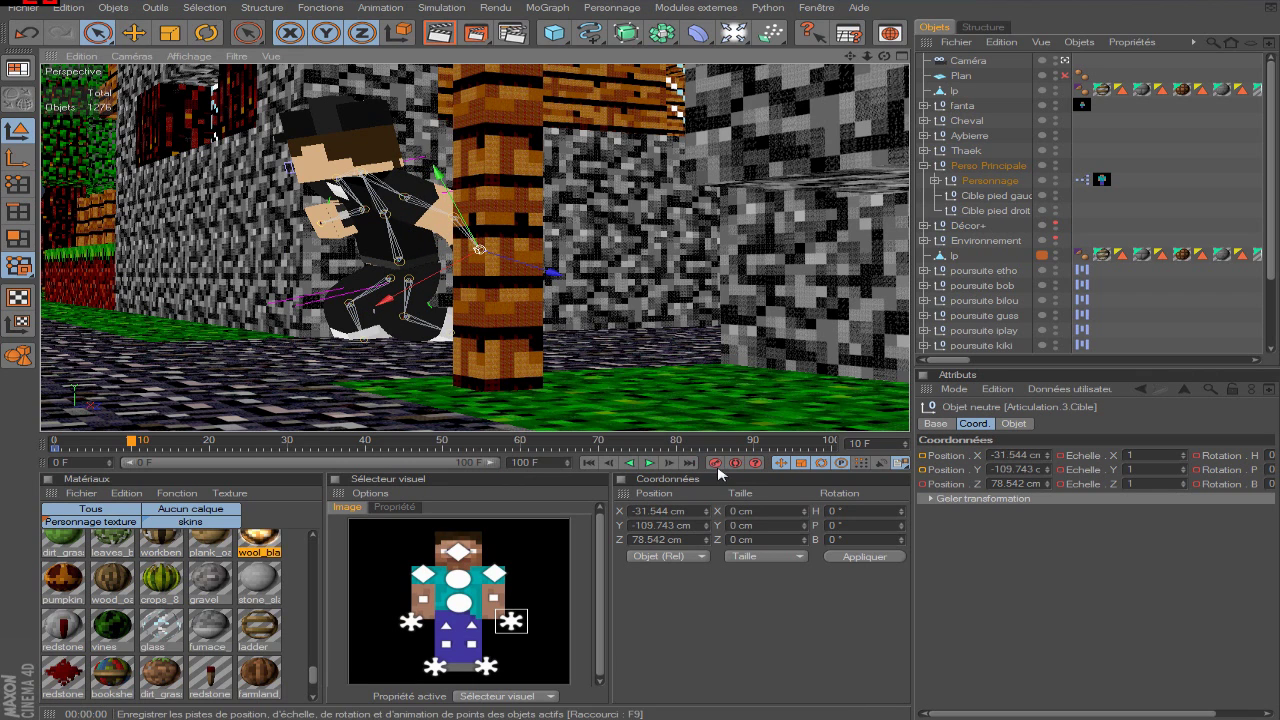
left_click(590, 463)
left_click(650, 463)
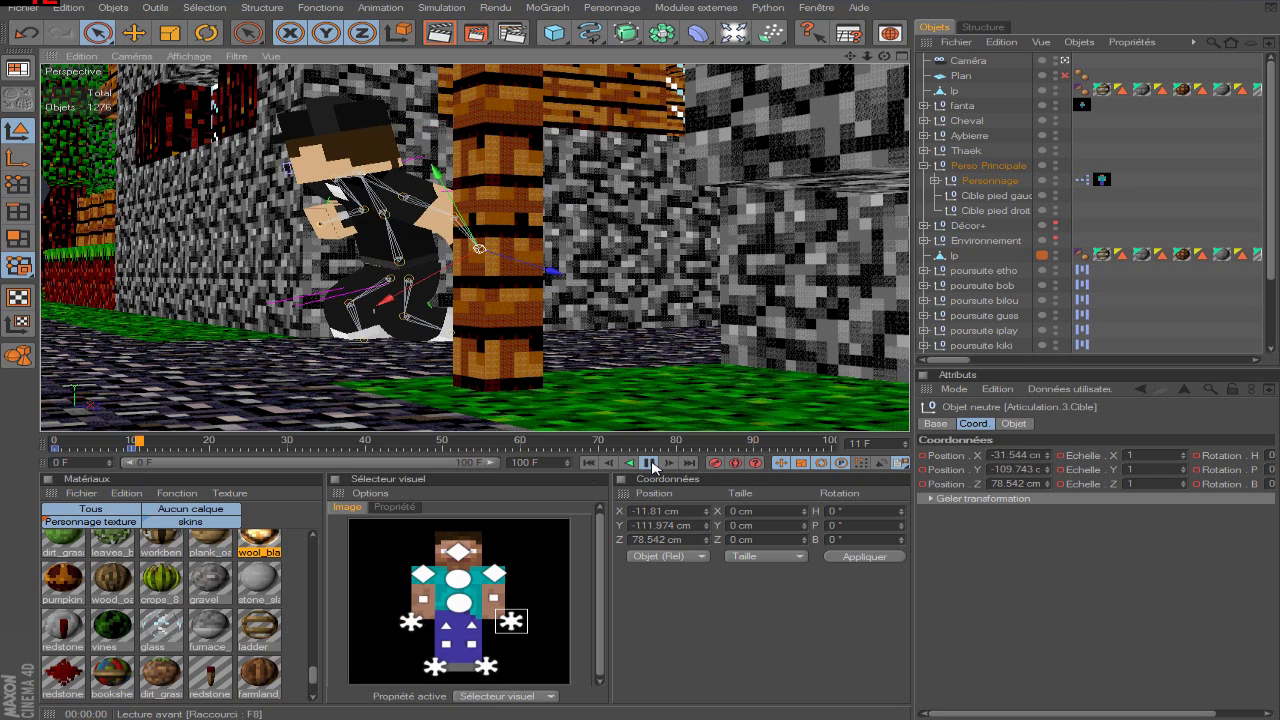
left_click(650, 463)
left_click(590, 463)
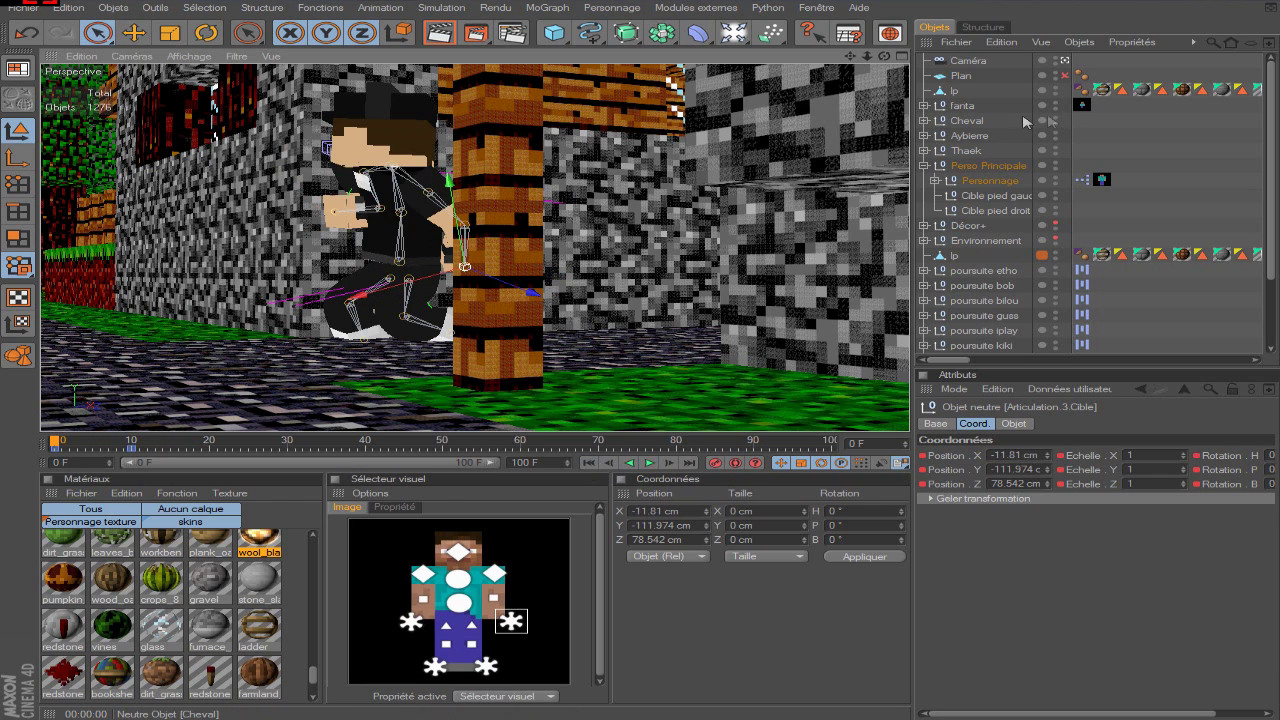
- Raise Personnage to about Y -15.6 cm at frame 0, keyframe it, play the shot, deselect everything and return to the start
left_click(994, 180)
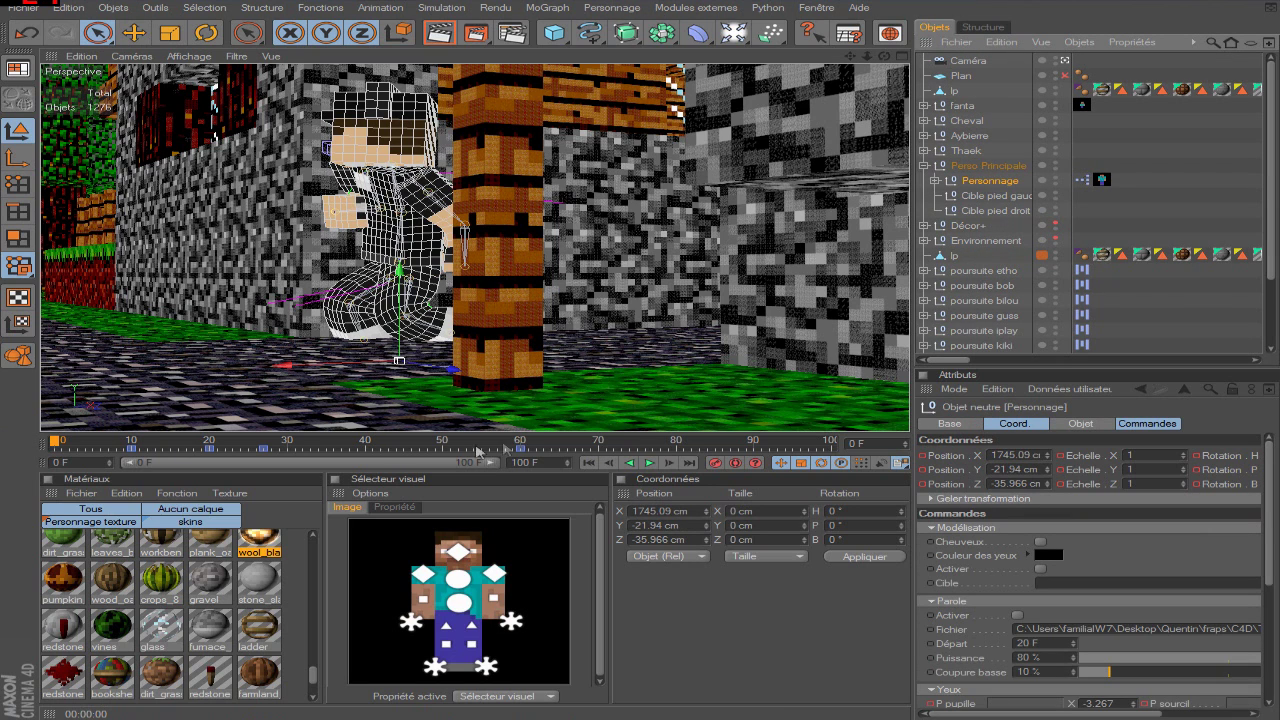
mouse_move(399, 298)
left_mouse_down()
mouse_move(399, 286)
mouse_move(401, 300)
left_mouse_up()
left_click(716, 464)
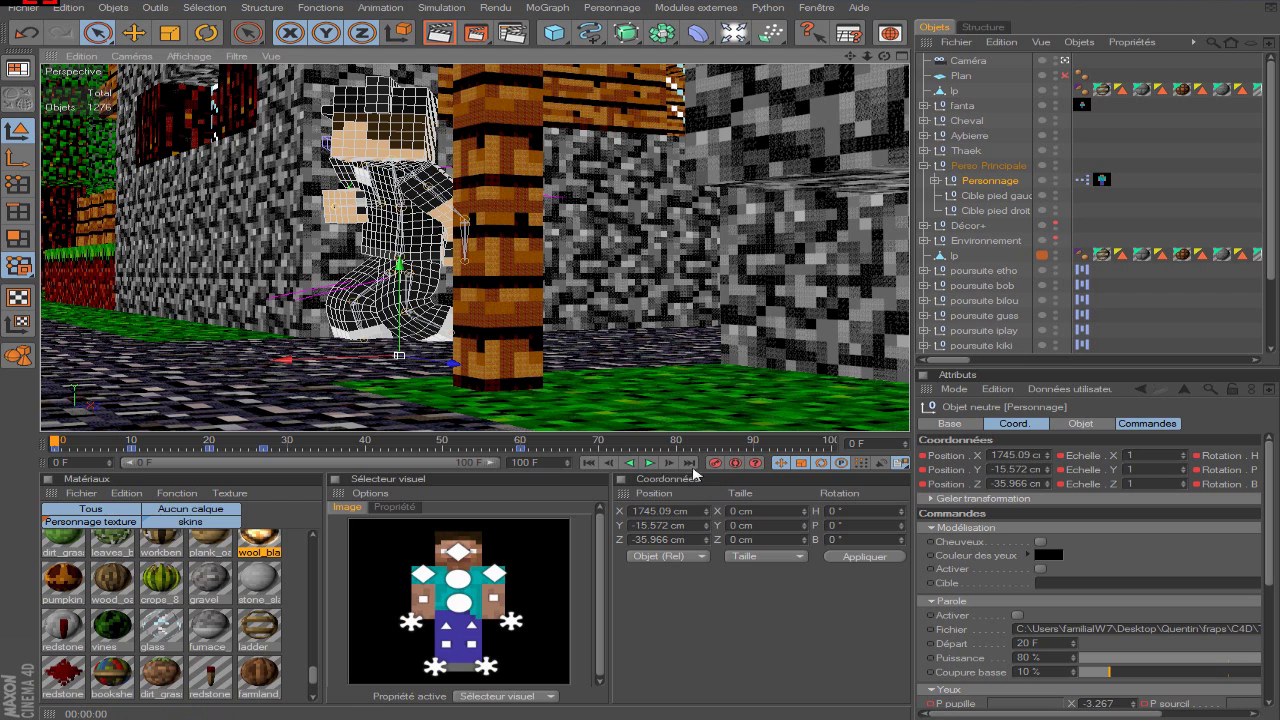
left_click(650, 464)
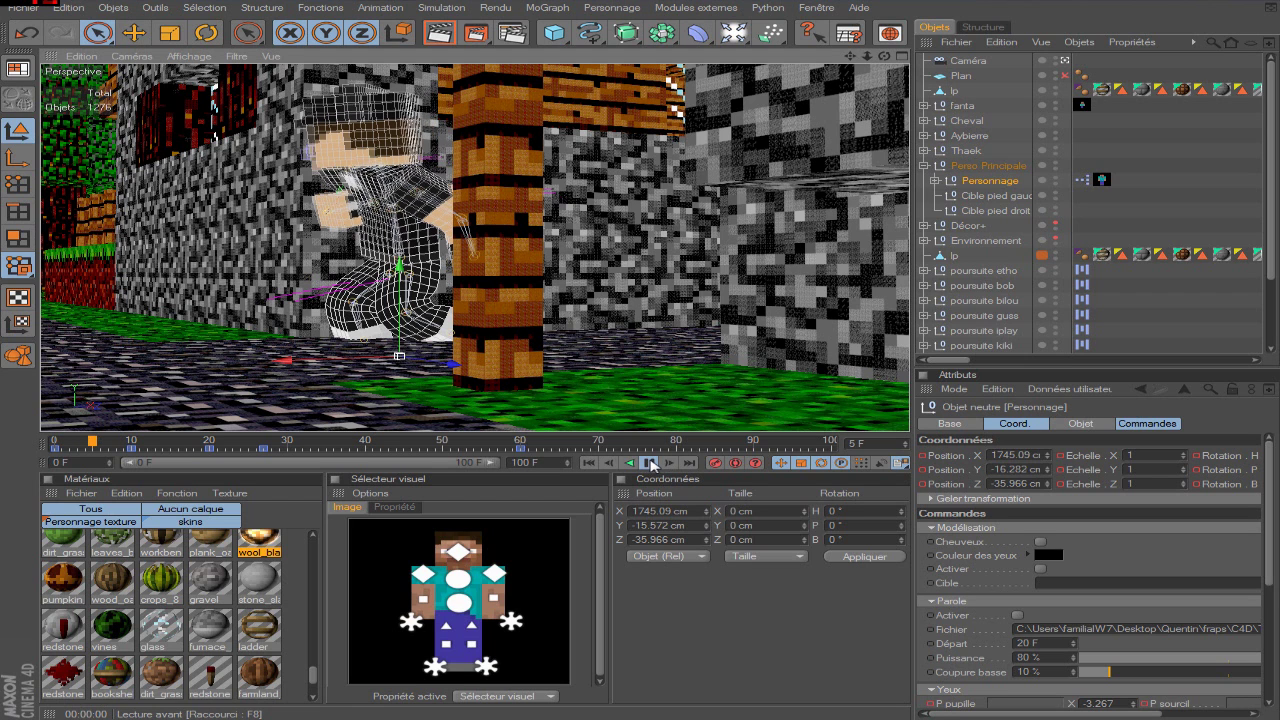
left_click(652, 464)
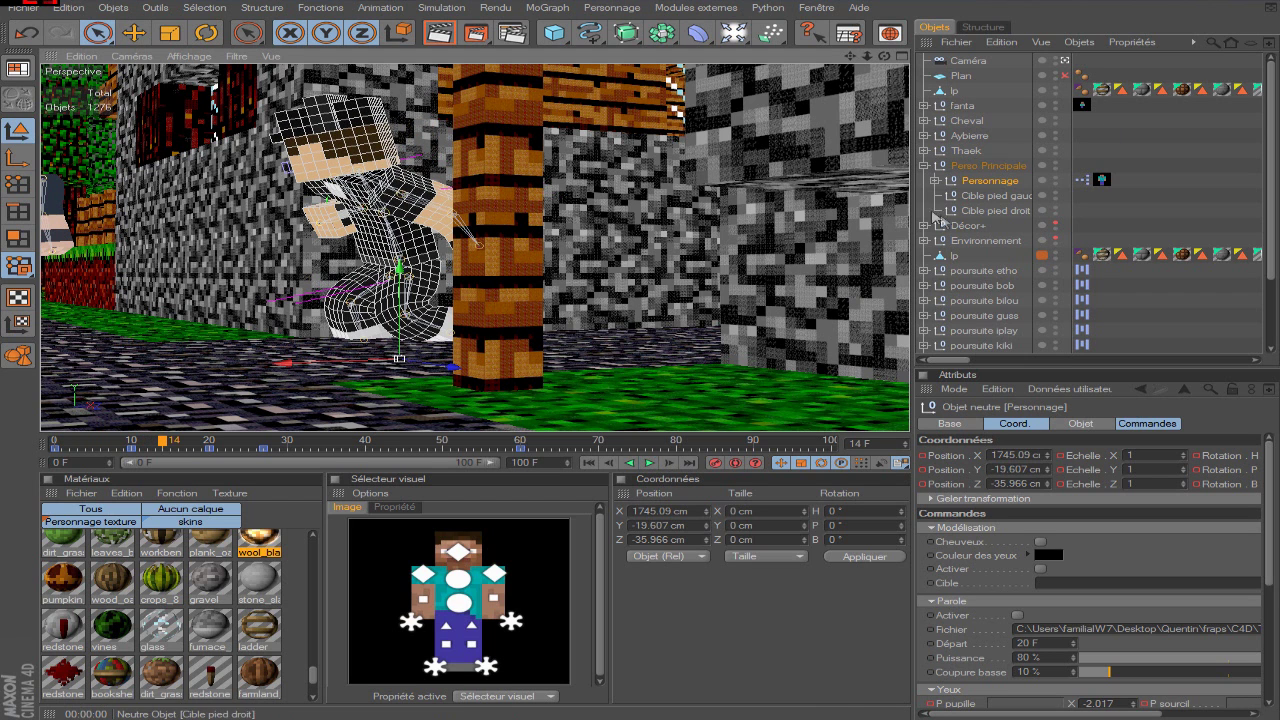
key("ctrl+shift+a")
left_click(588, 464)
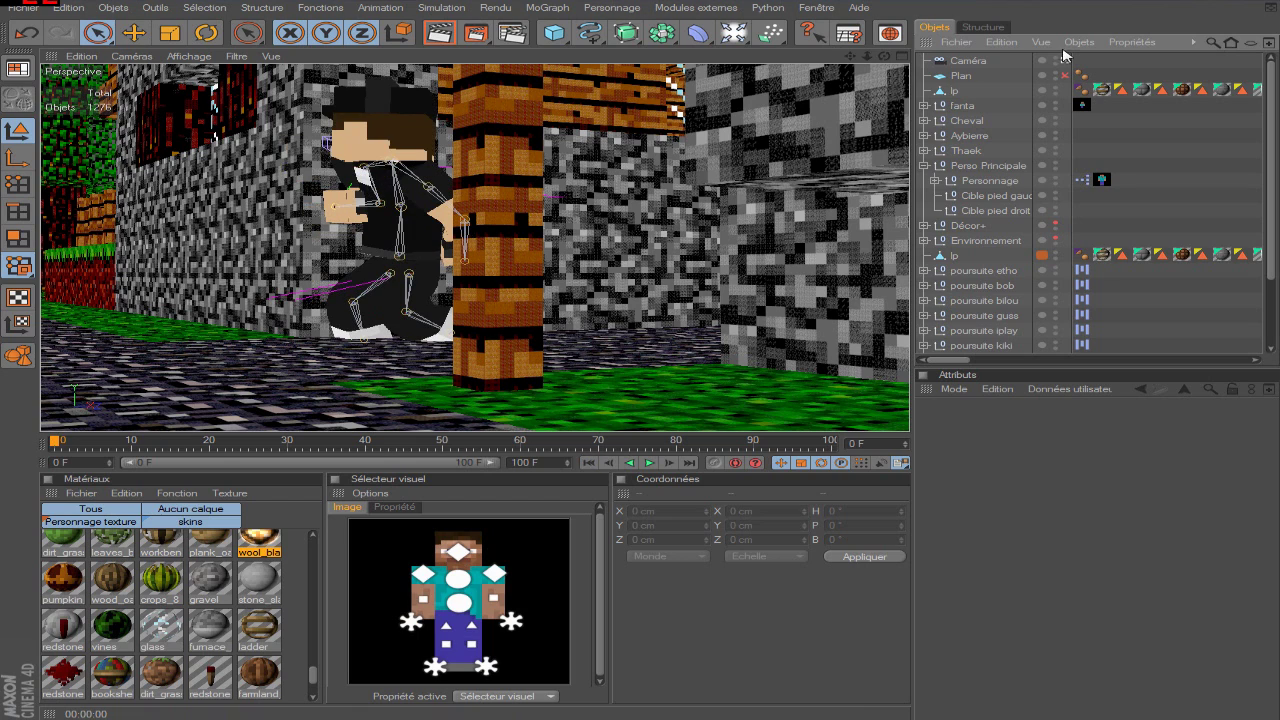
- Leave the Caméra view and examine the crossroads, the main character and the chasers from above
left_click(968, 60)
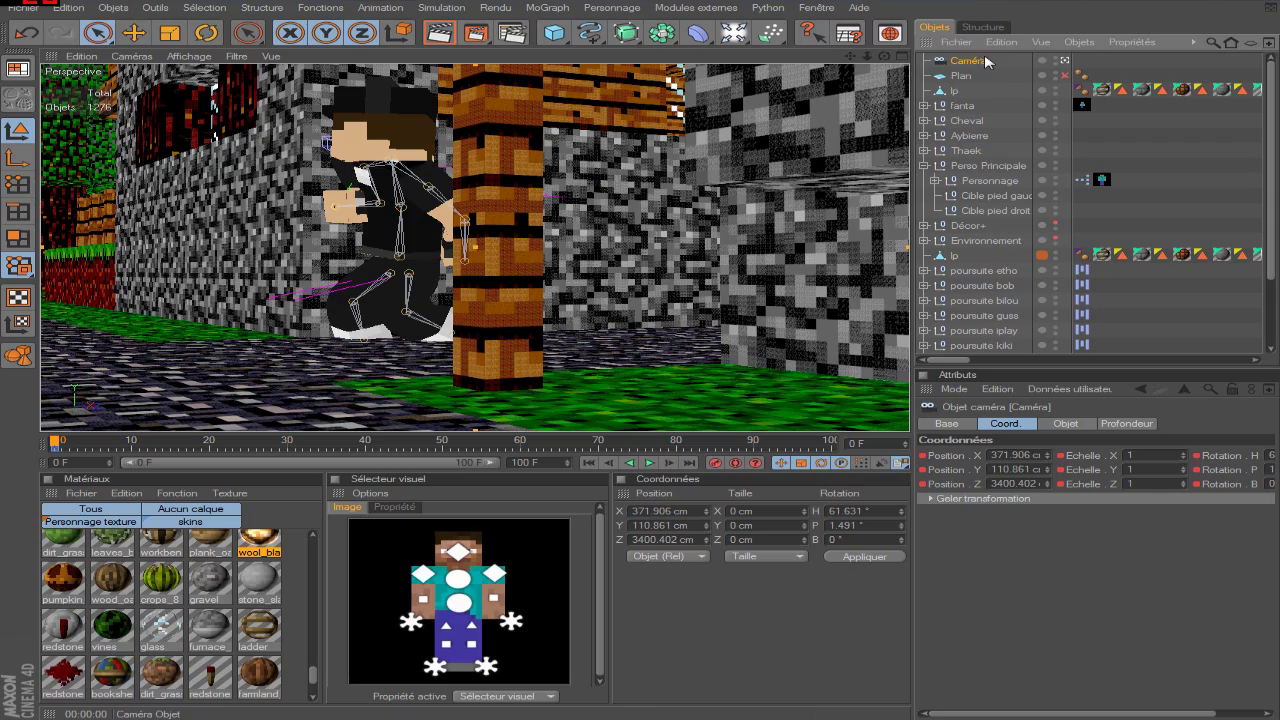
left_click(1063, 62)
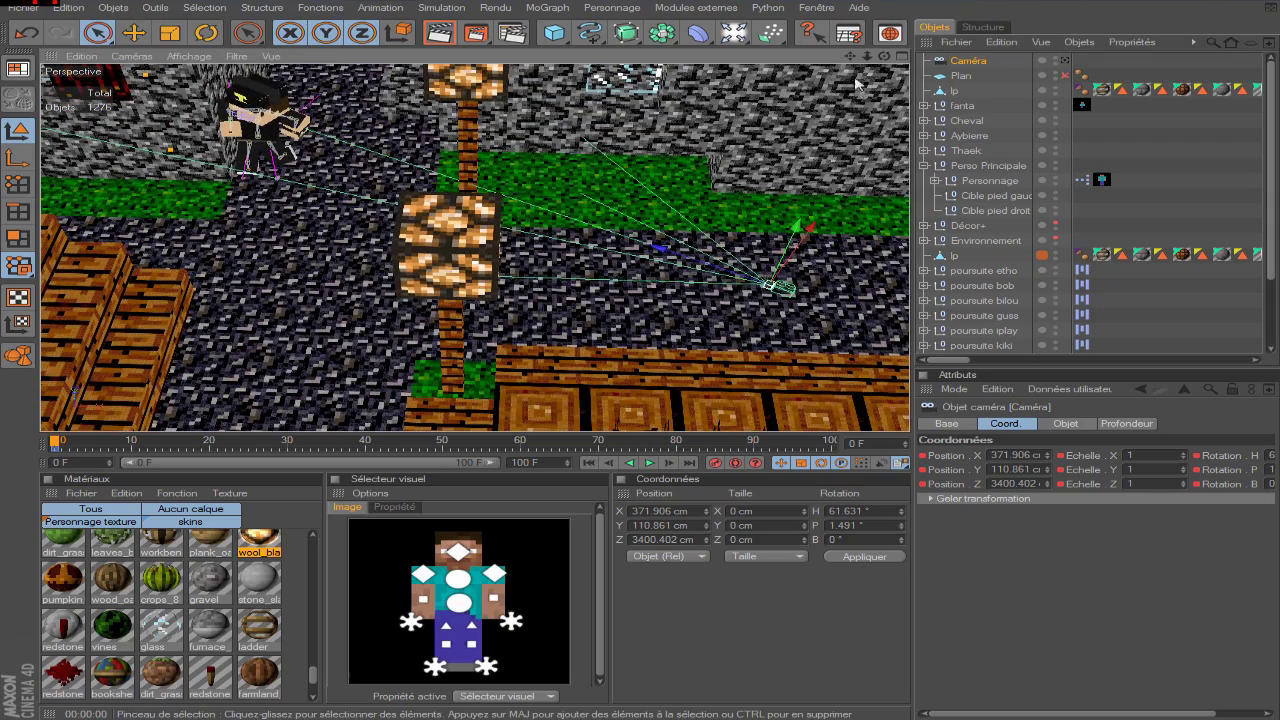
left_click_drag(848, 64, 831, 66)
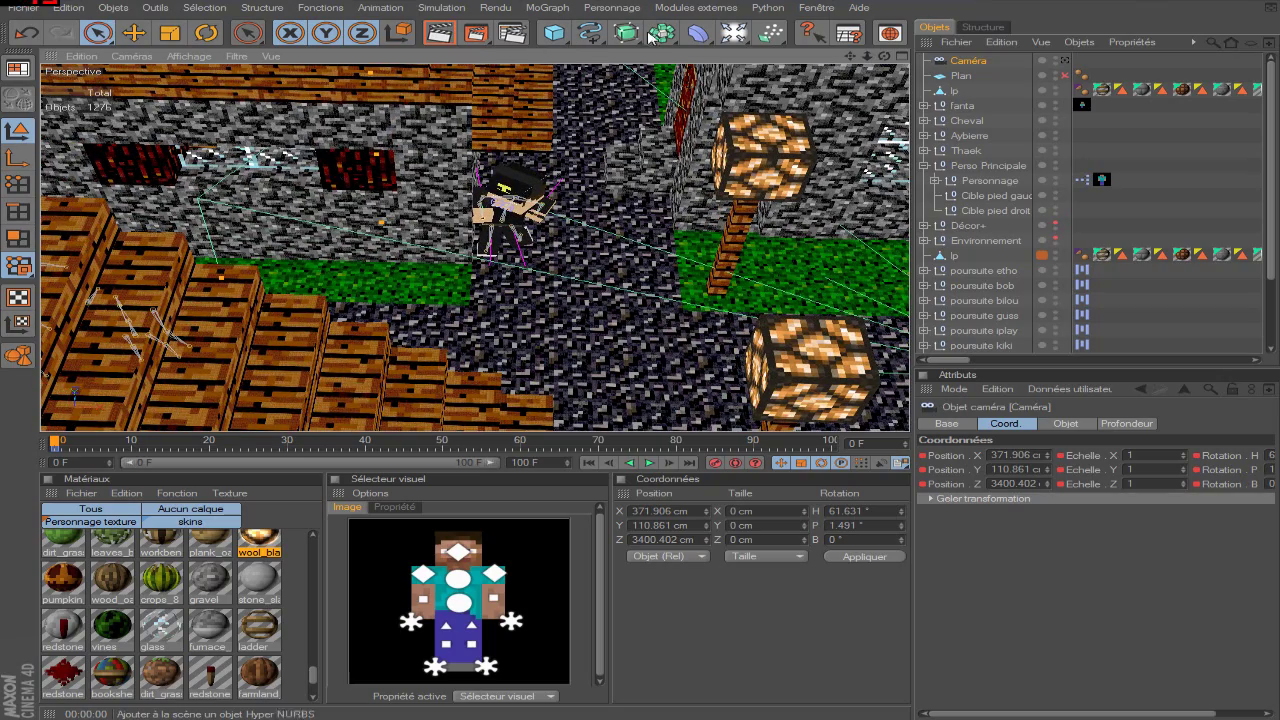
left_click_drag(849, 57, 575, 140)
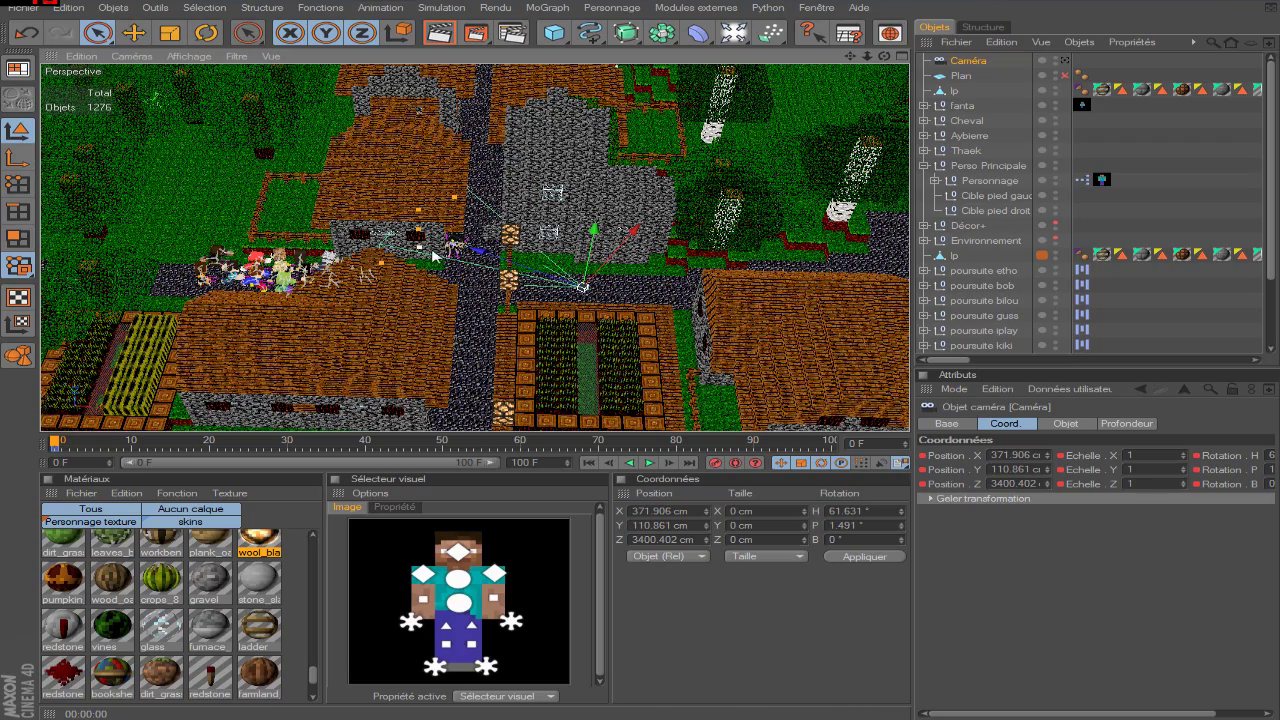
scroll(437, 249, "up", 5)
scroll(443, 244, "down", 6)
scroll(460, 237, "up", 6)
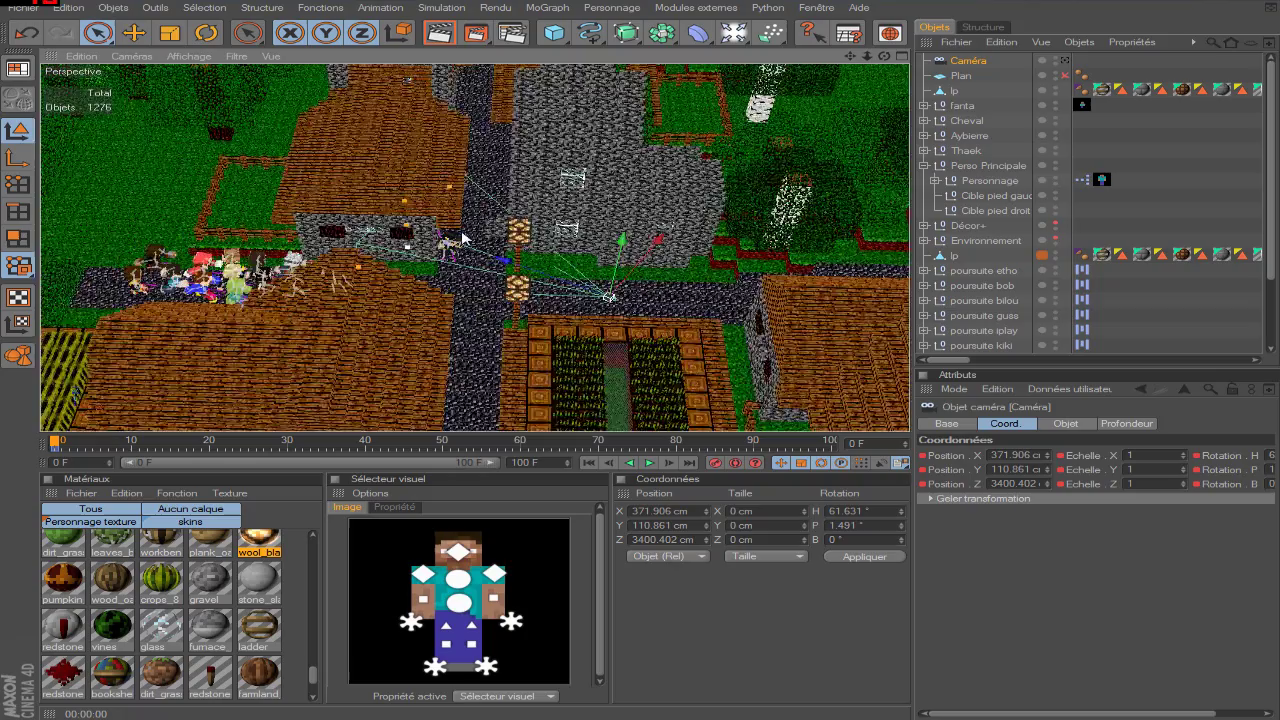
scroll(476, 238, "down", 6)
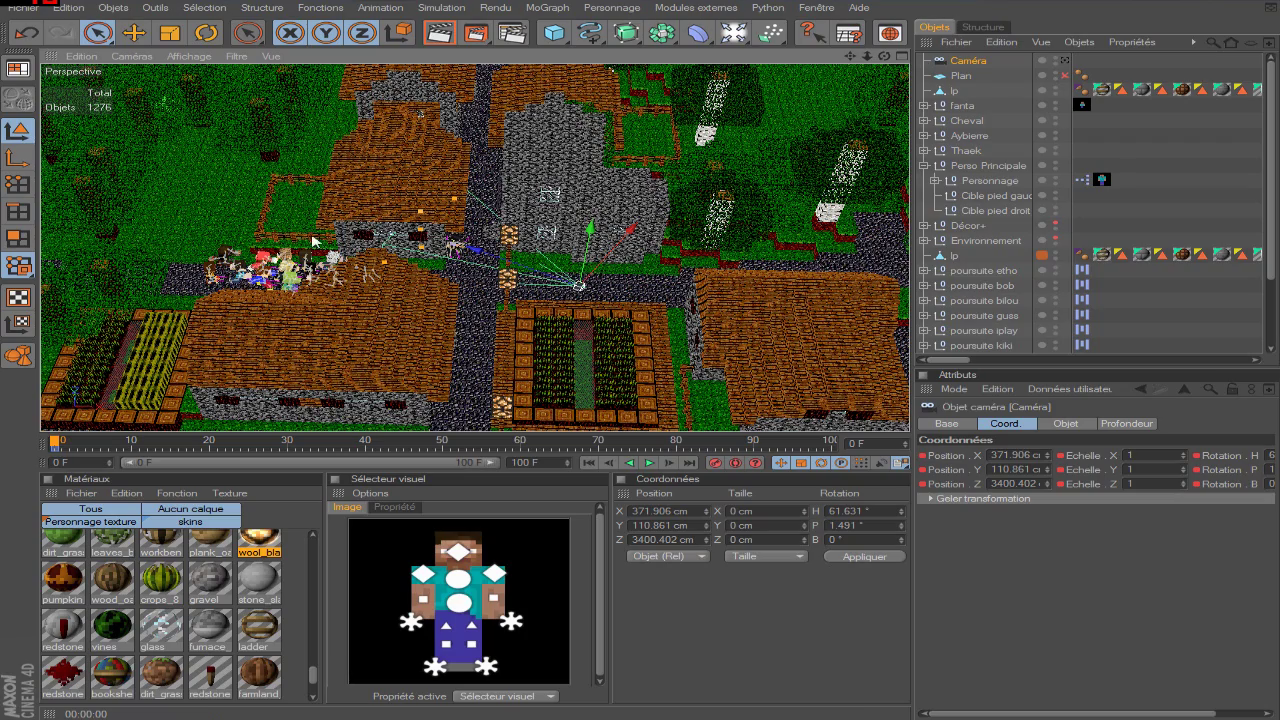
scroll(330, 258, "up", 3)
scroll(335, 252, "down", 2)
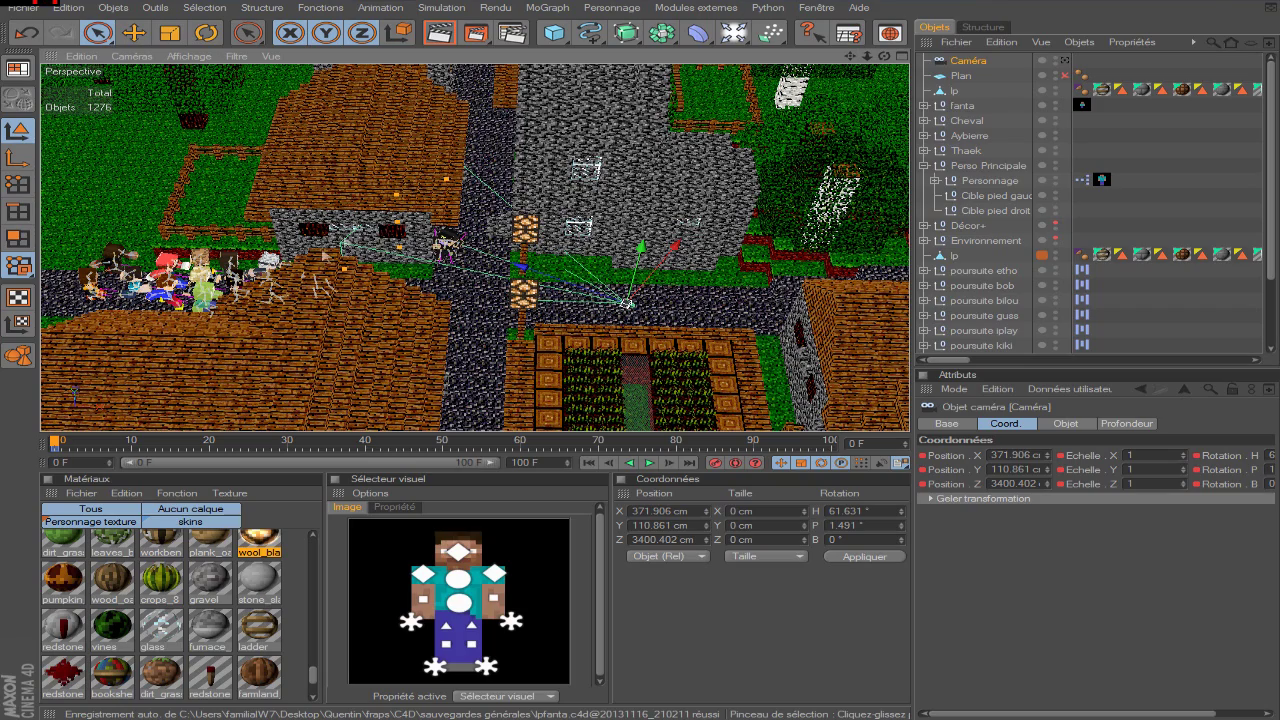
scroll(414, 120, "up", 3)
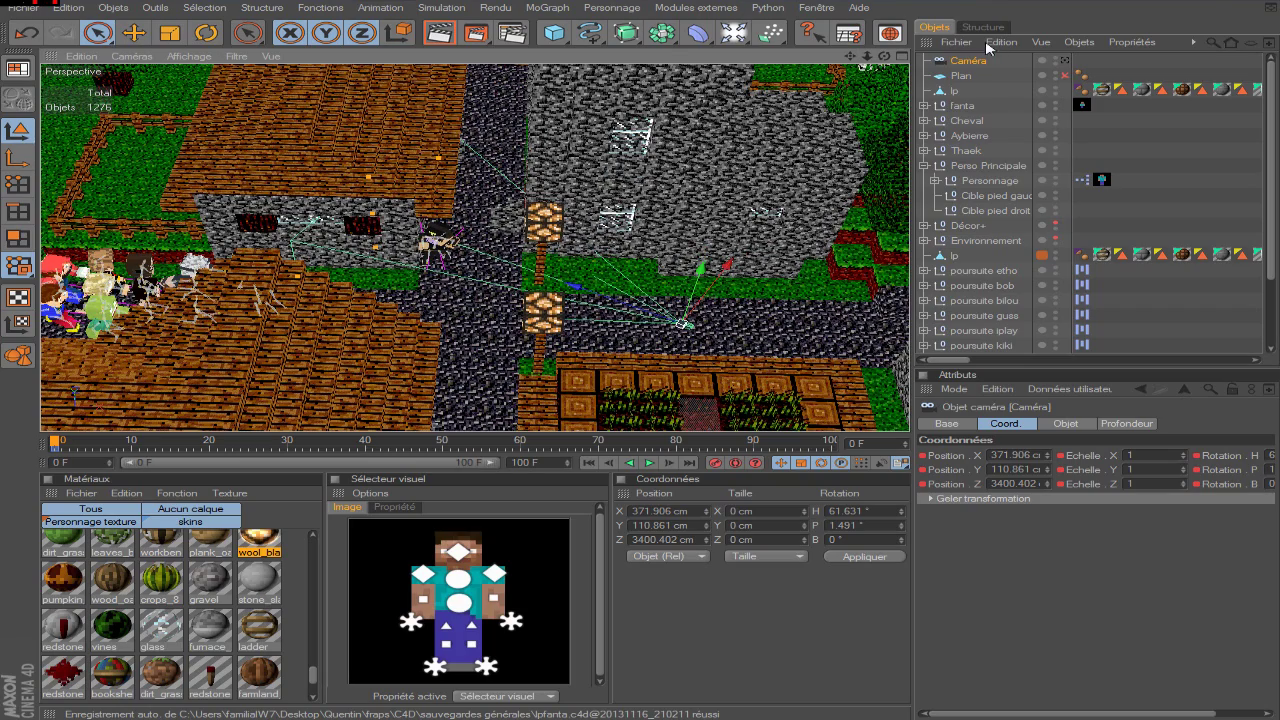
- Add a second camera, Caméra.1, to the scene and make it the active view
left_click_drag(734, 33, 873, 124)
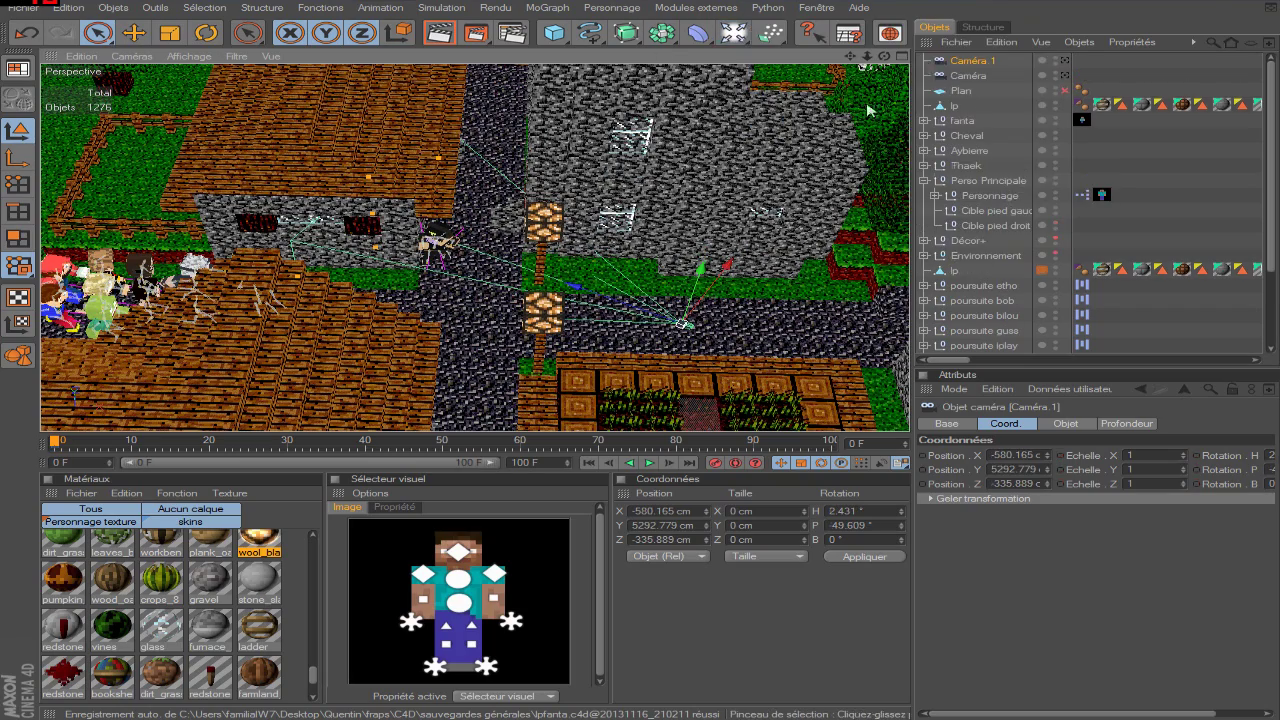
left_click_drag(884, 57, 1040, 4)
left_click(1065, 60)
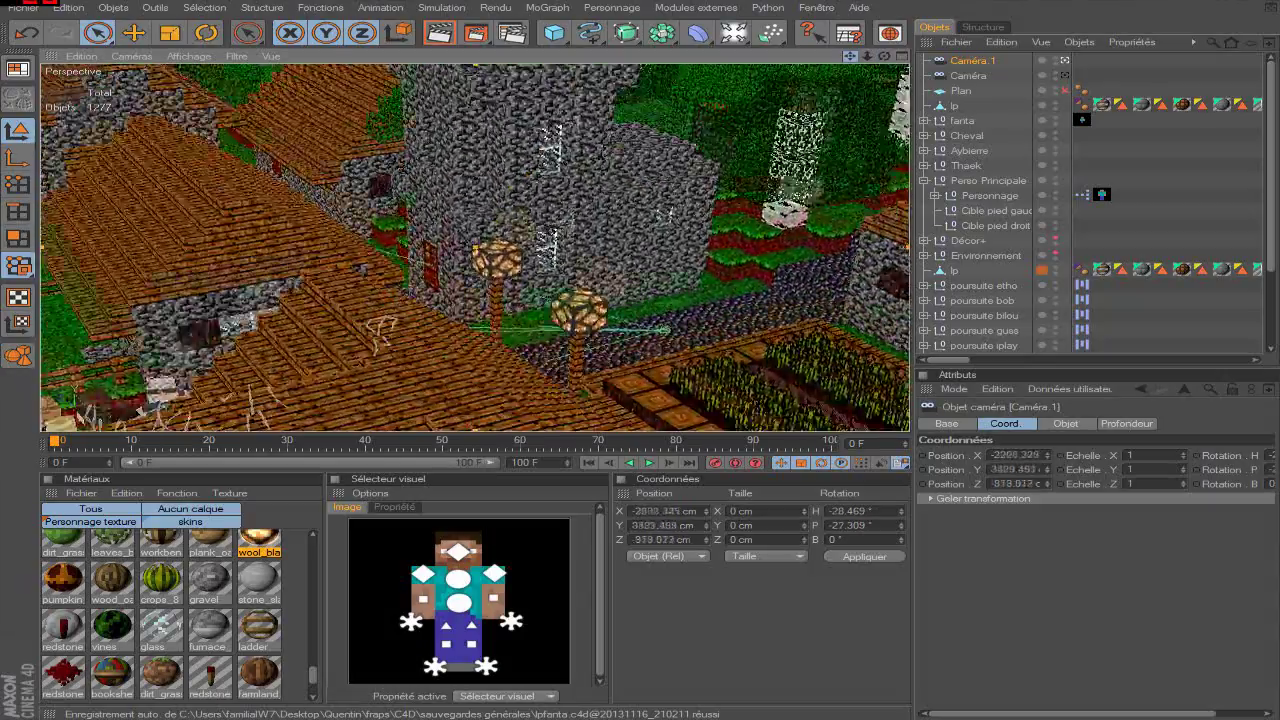
- Frame Caméra.1 on the character beside the stone wall at about X -2018, Y 556, Z 2954 cm, keyframe frame 0 and preview the shot
scroll(453, 358, "up", 5)
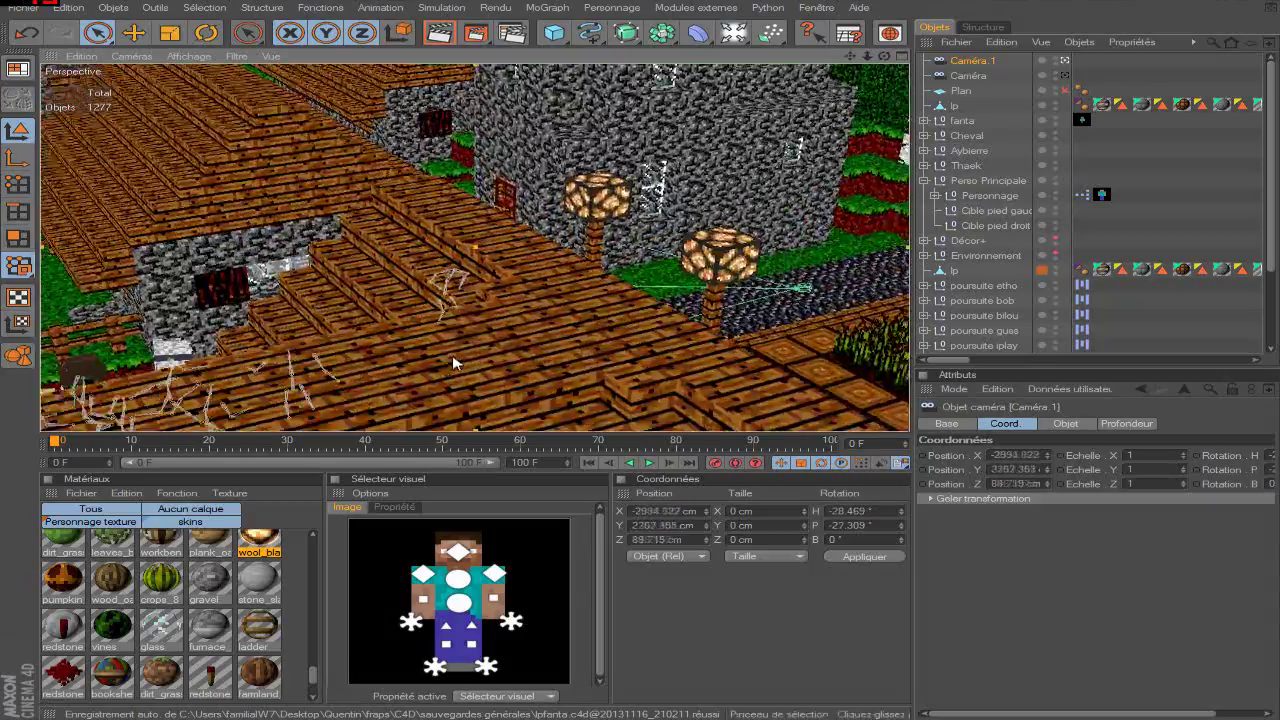
scroll(453, 363, "up", 8)
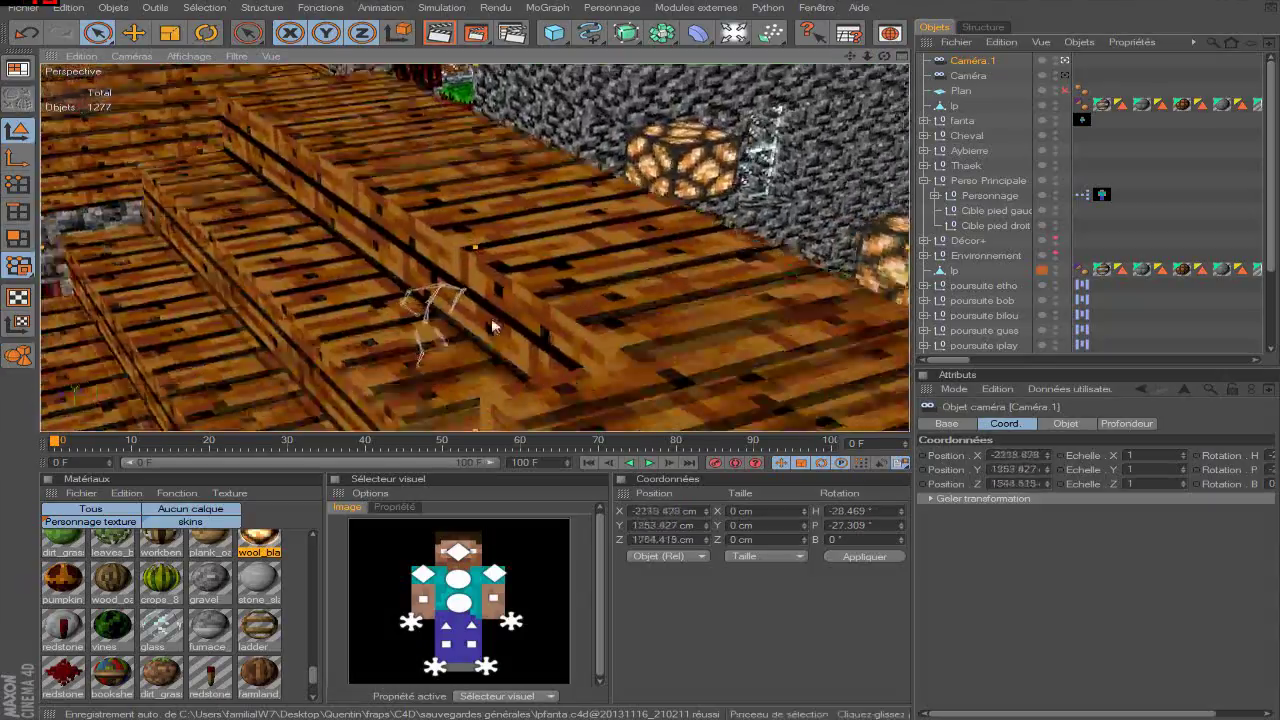
left_click_drag(850, 57, 1040, 2)
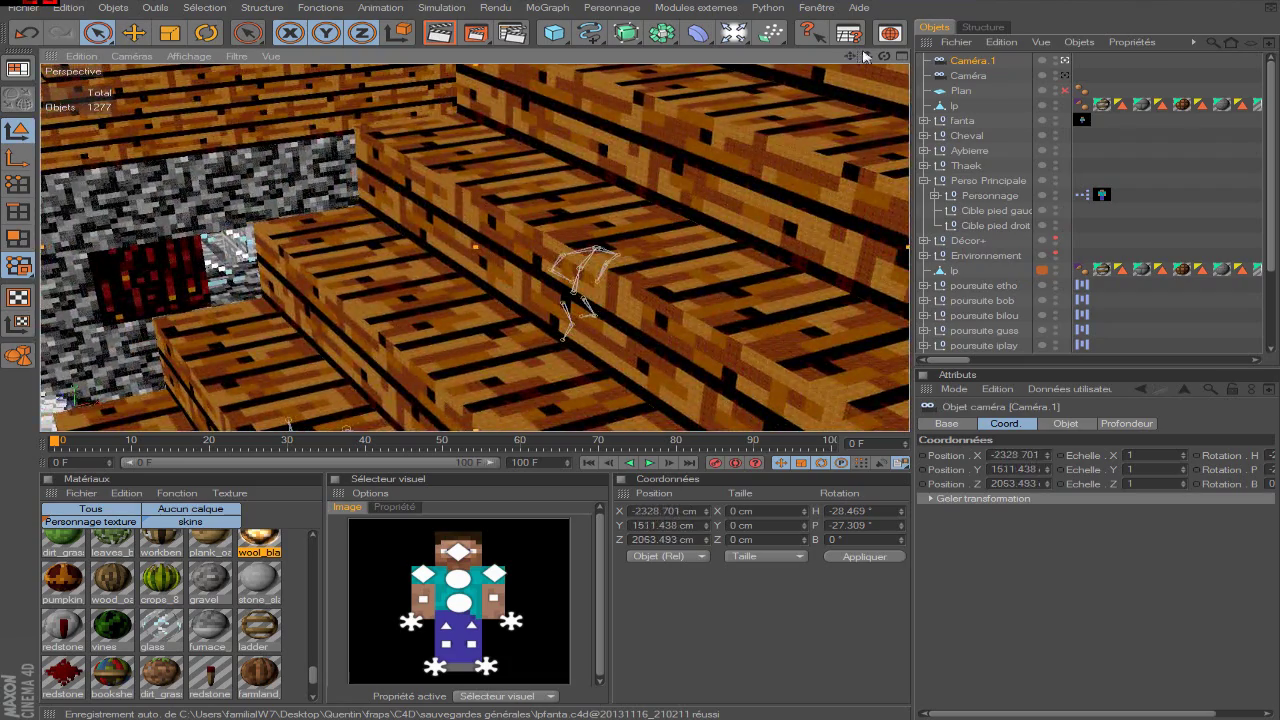
left_click_drag(884, 56, 881, 59)
left_click_drag(867, 56, 869, 56)
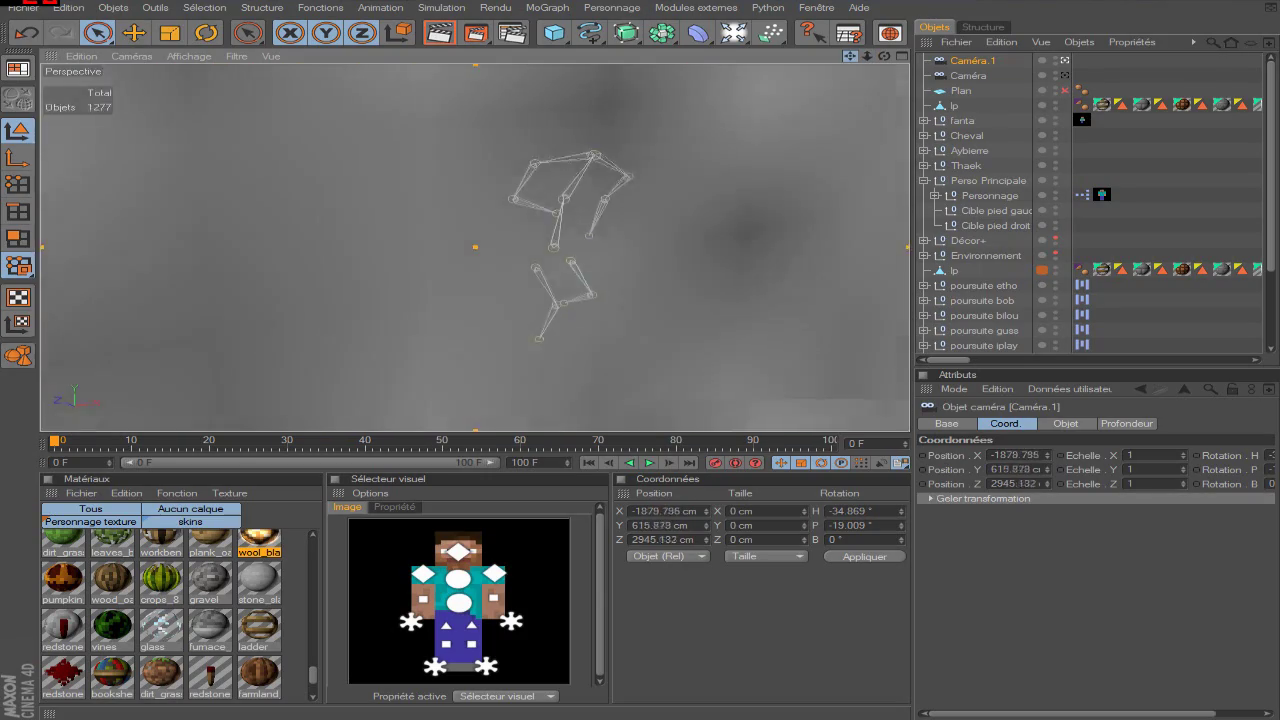
left_click_drag(867, 56, 945, 22)
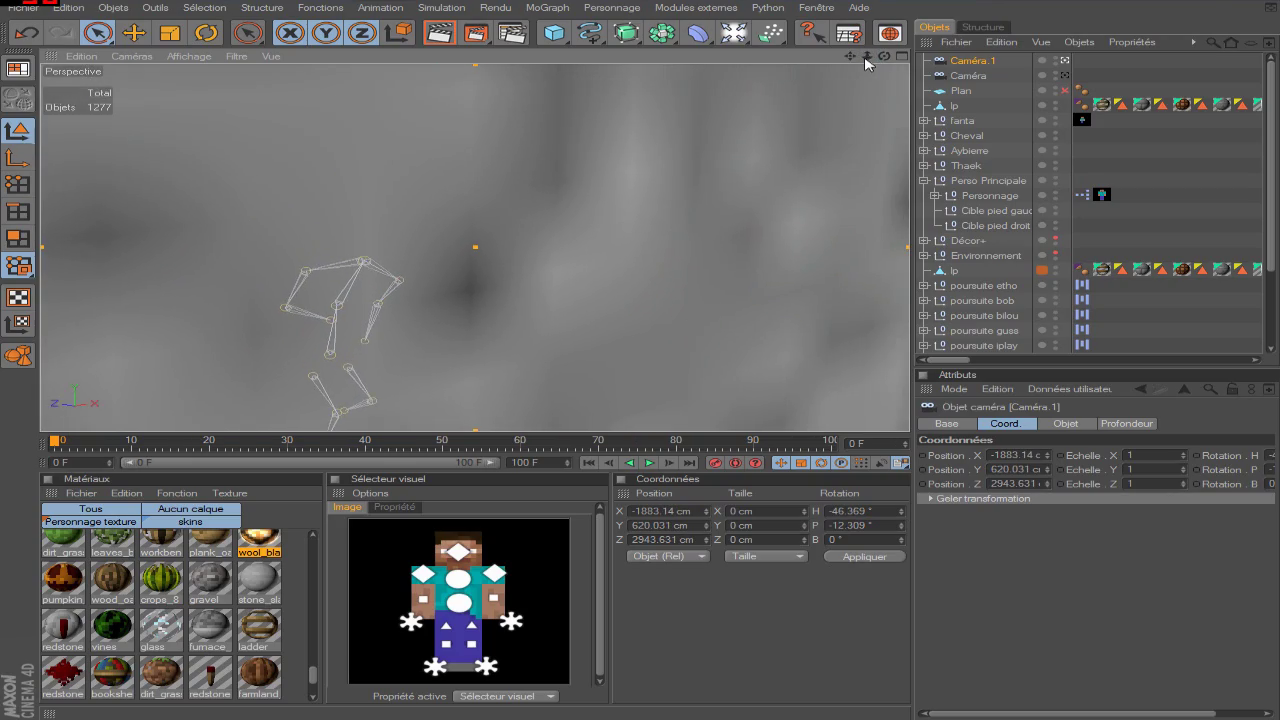
left_click_drag(850, 56, 880, 60)
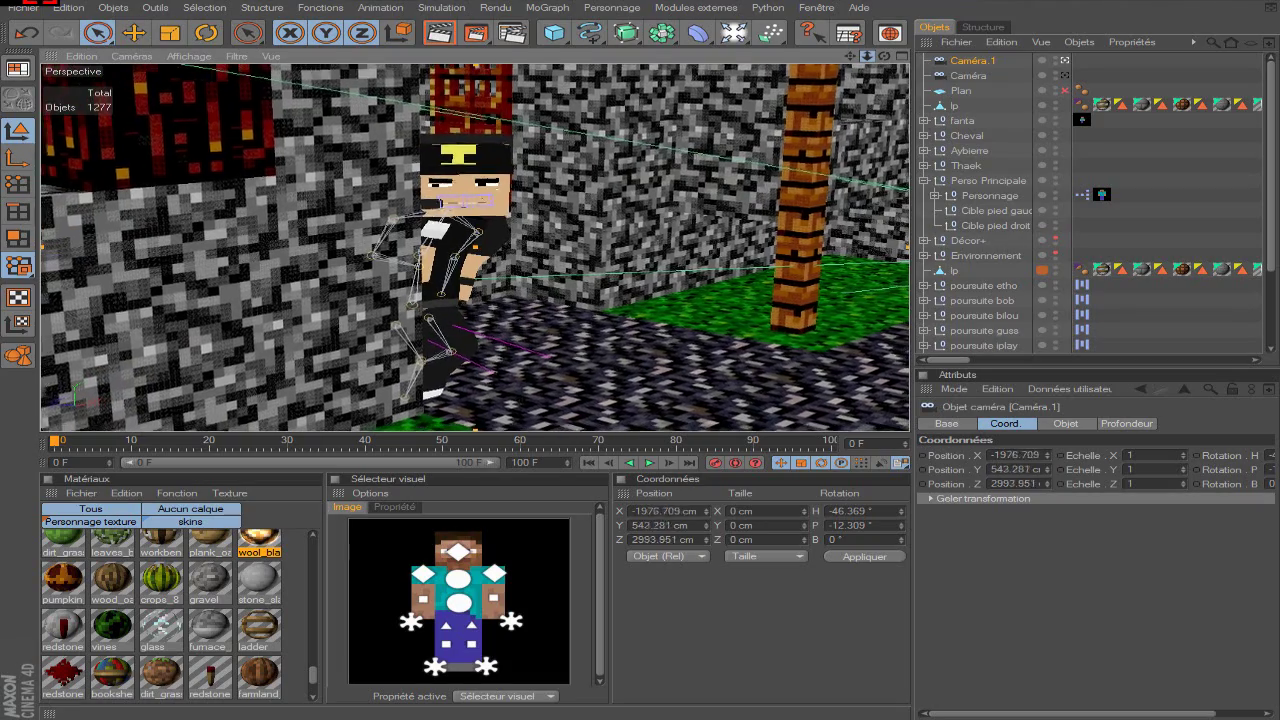
left_click(713, 463)
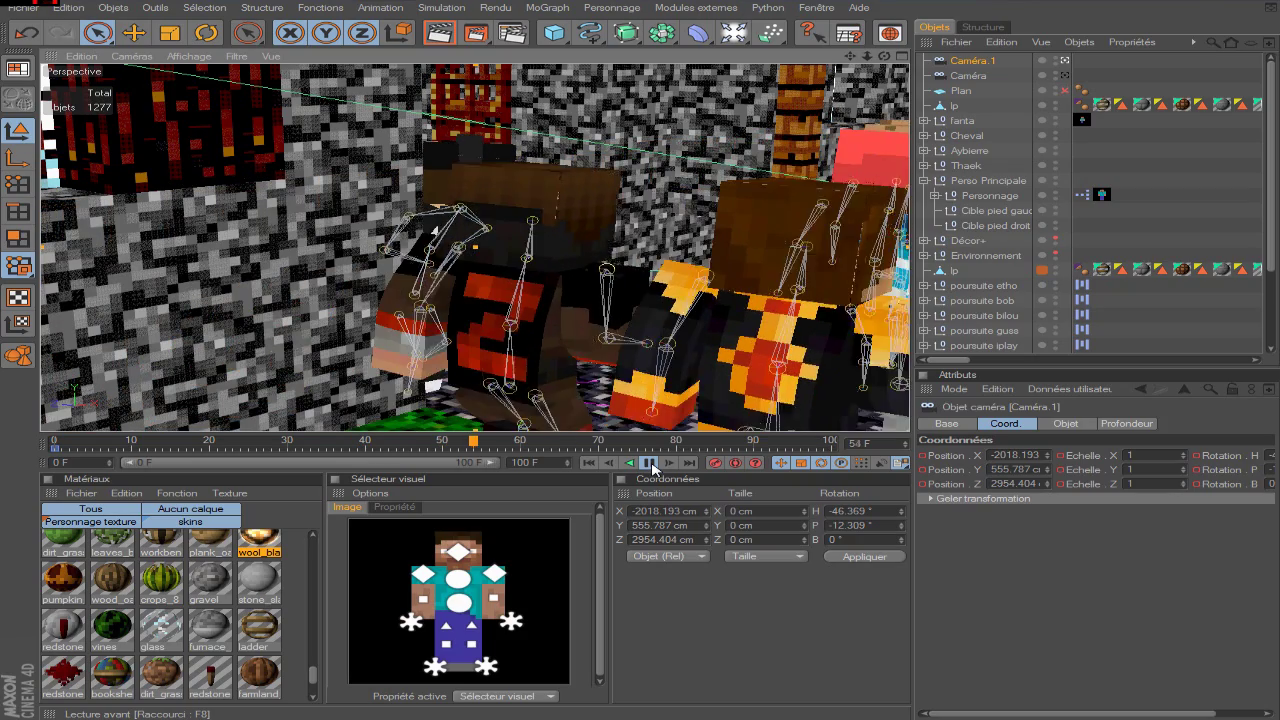
left_click(651, 463)
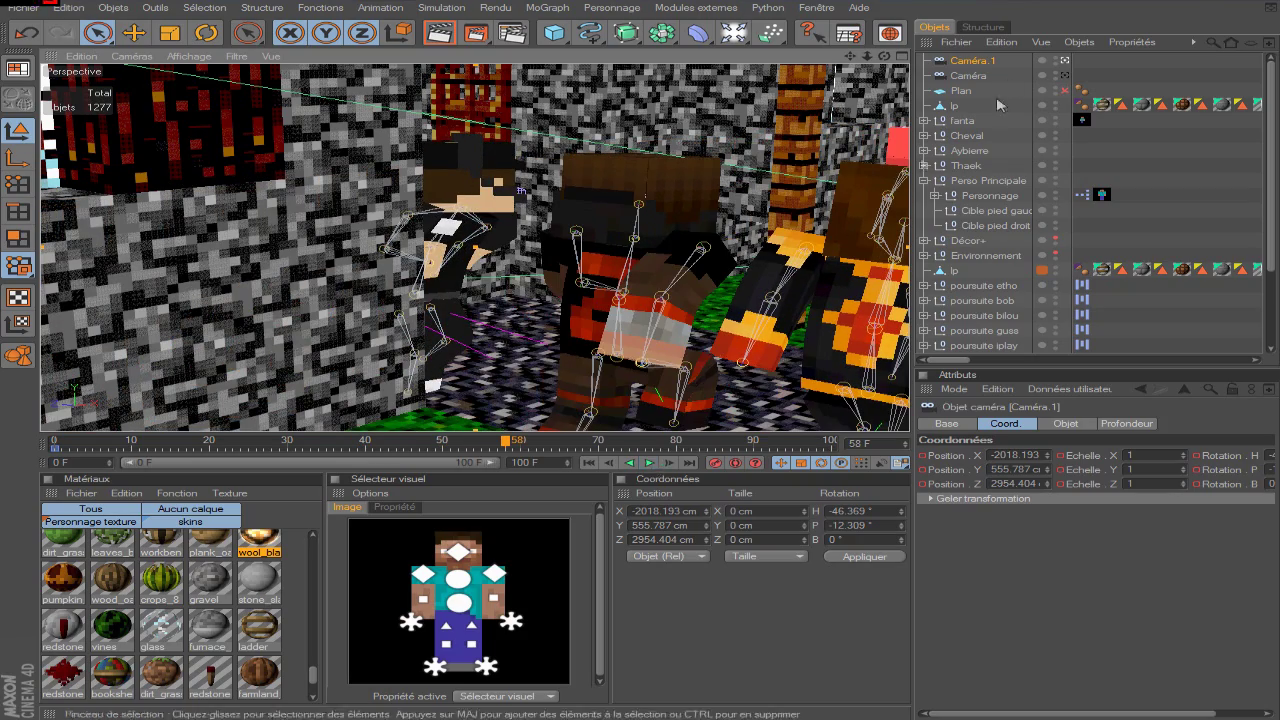
- At frame 70, rotate Caméra.1 to about H -60.7°, P -8° towards the chasers, keyframe it and replay from the start
left_click(513, 443)
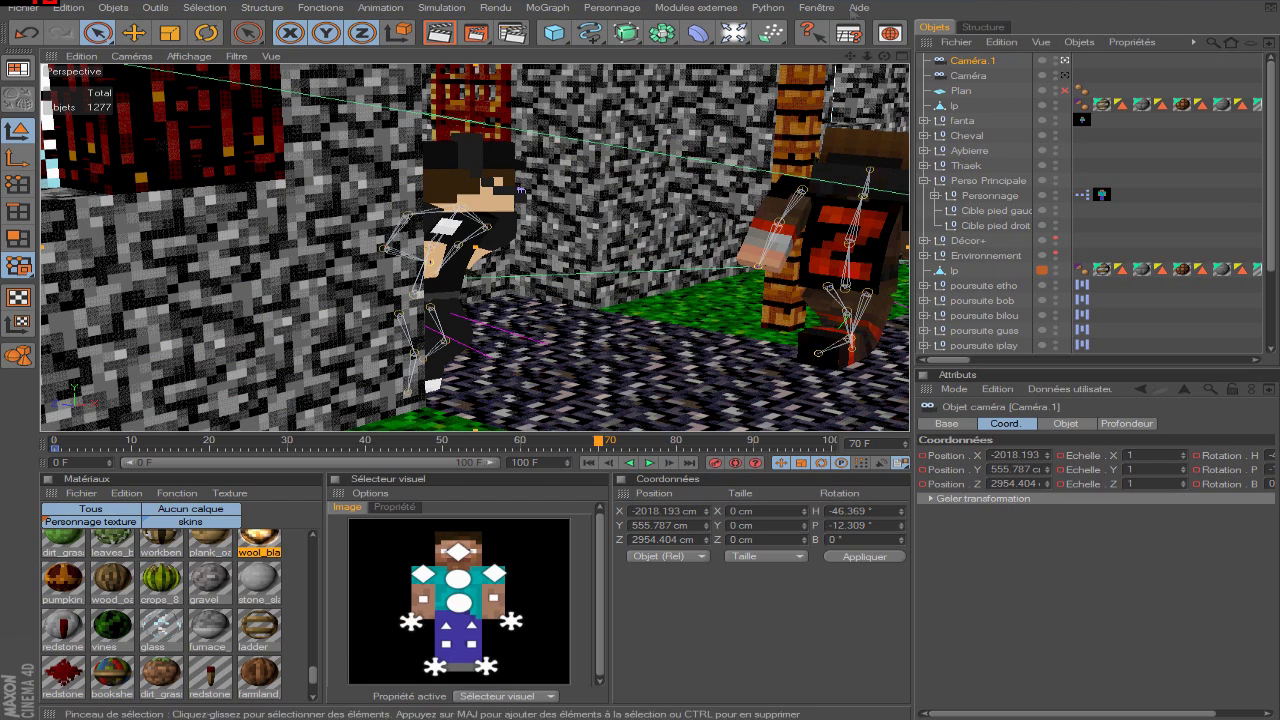
left_click_drag(884, 56, 836, 70)
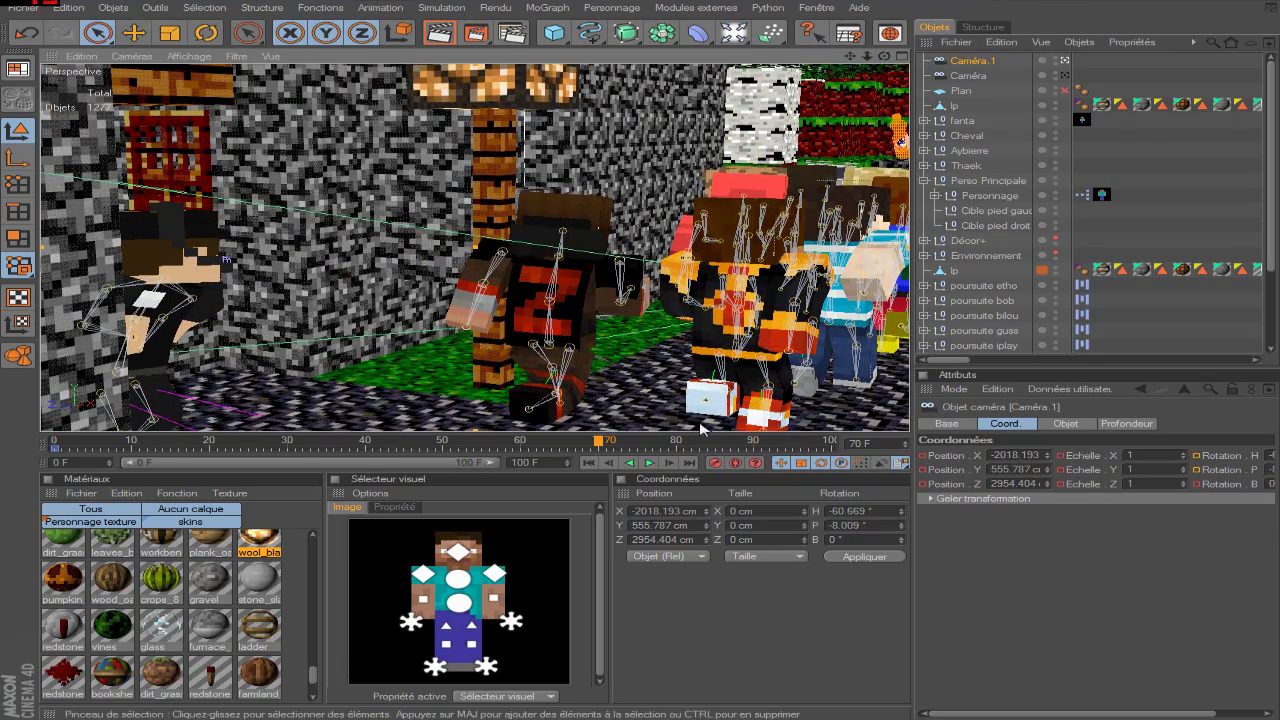
left_click(591, 463)
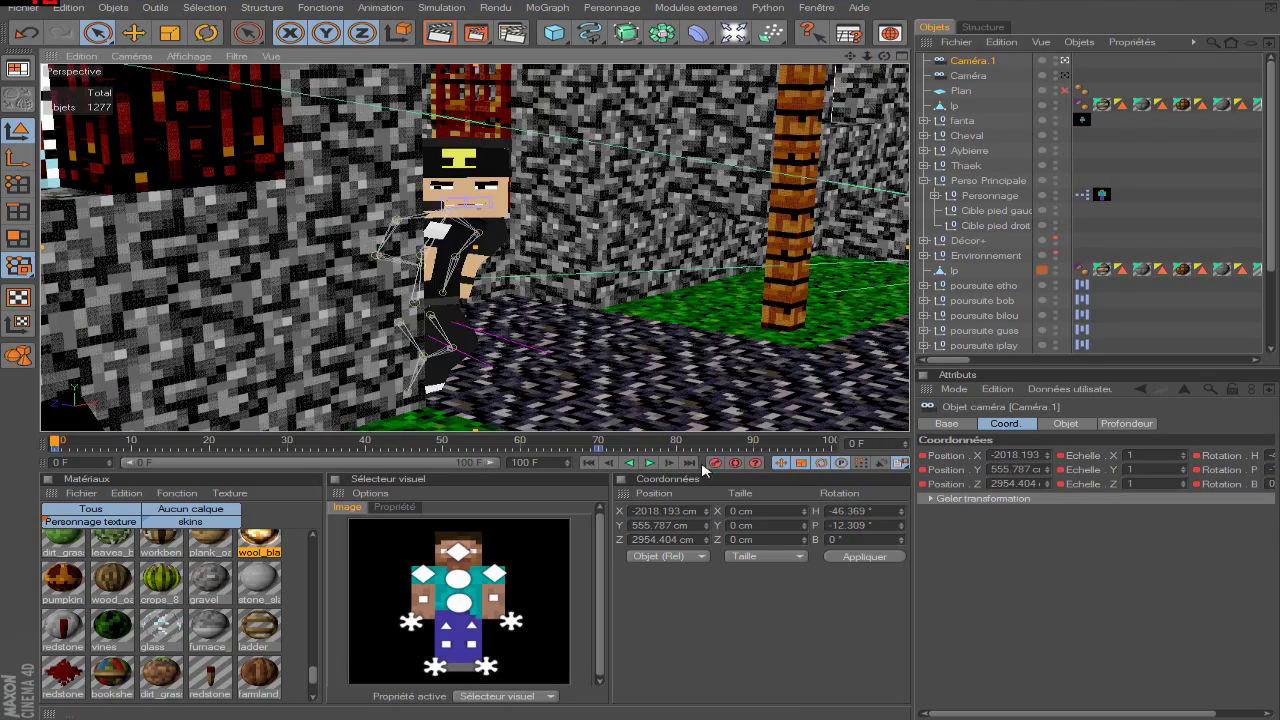
left_click(649, 462)
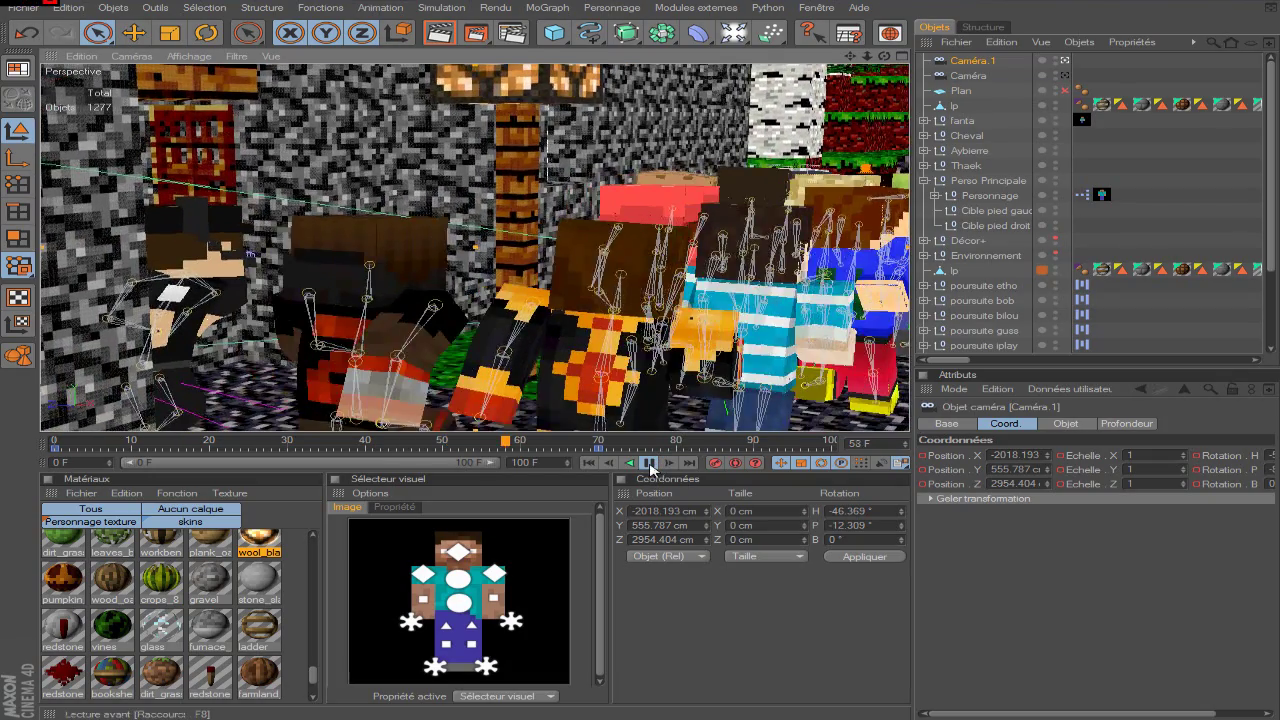
- Stop the preview, add a third camera, Caméra.2, to the scene and make it the active view
left_click(649, 463)
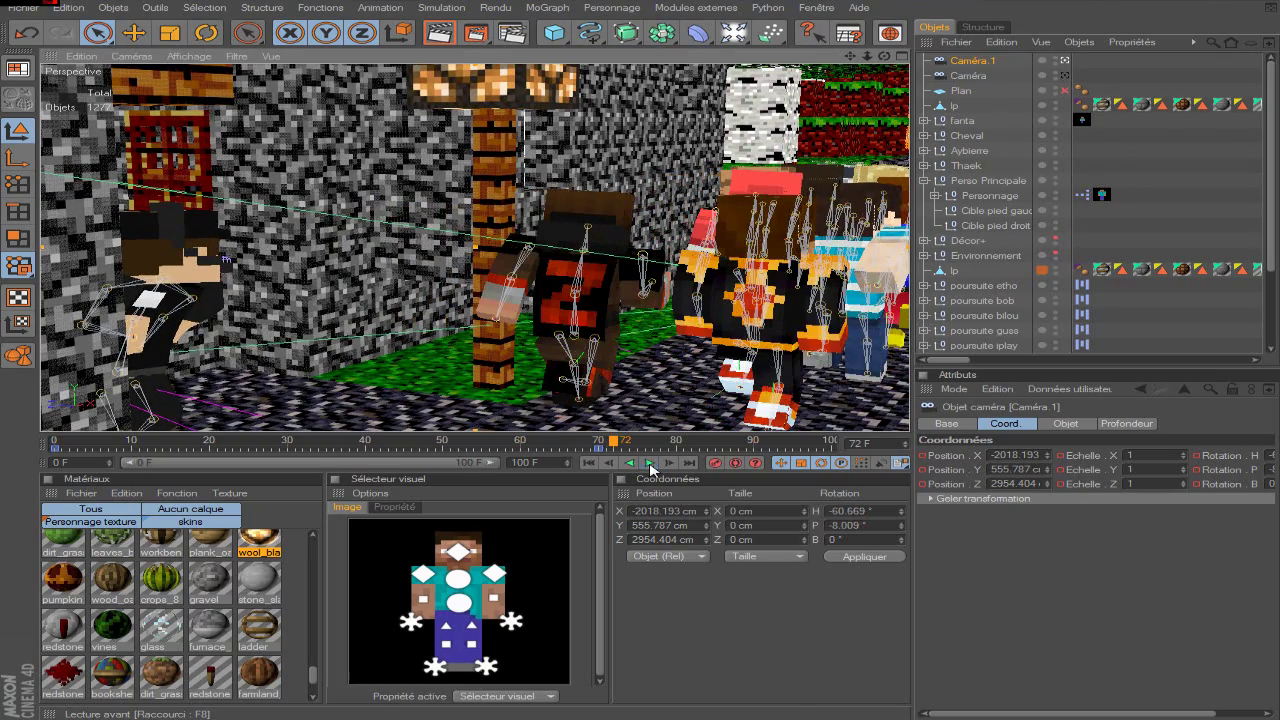
left_click(921, 218)
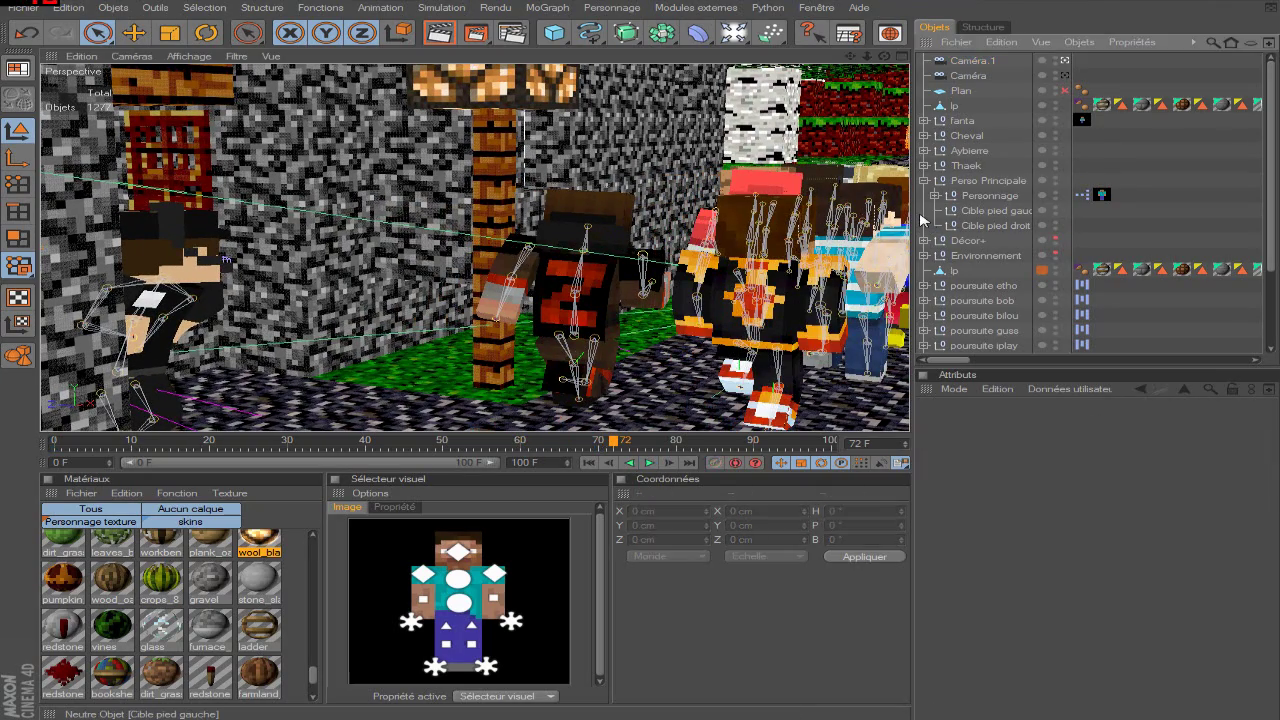
left_click(975, 75)
left_click(1017, 81)
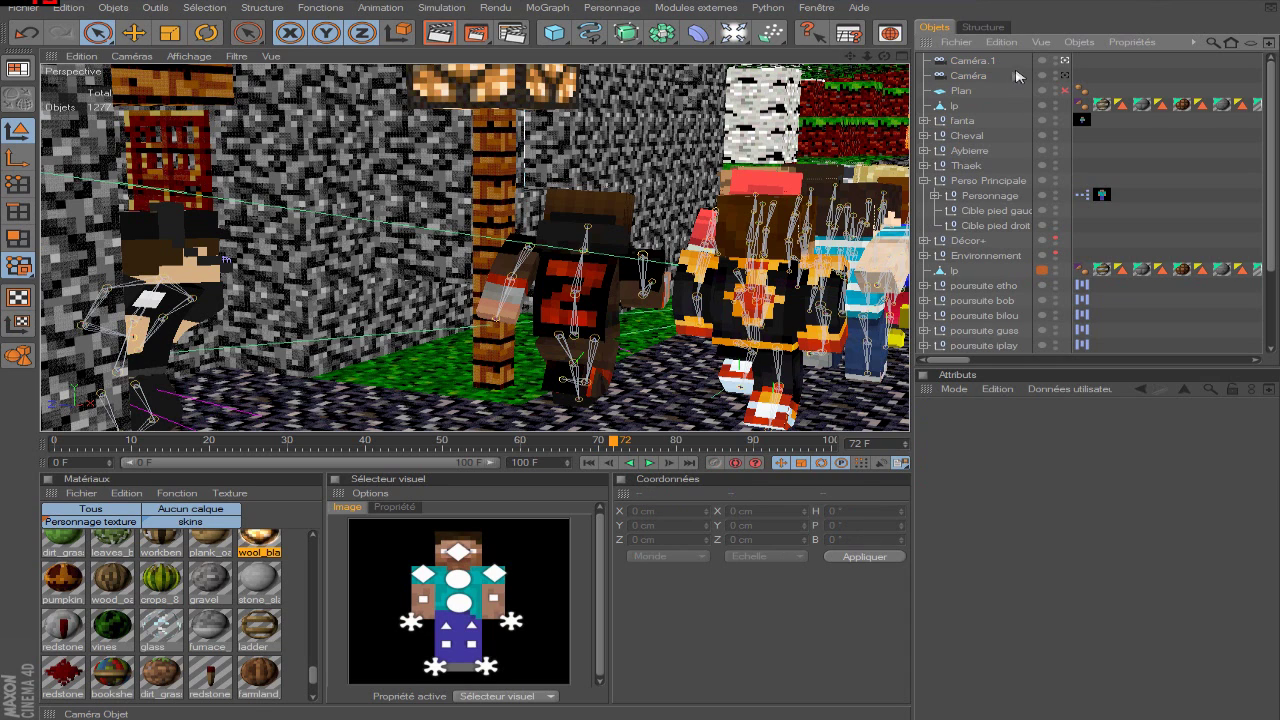
left_click(733, 32)
left_click(803, 128)
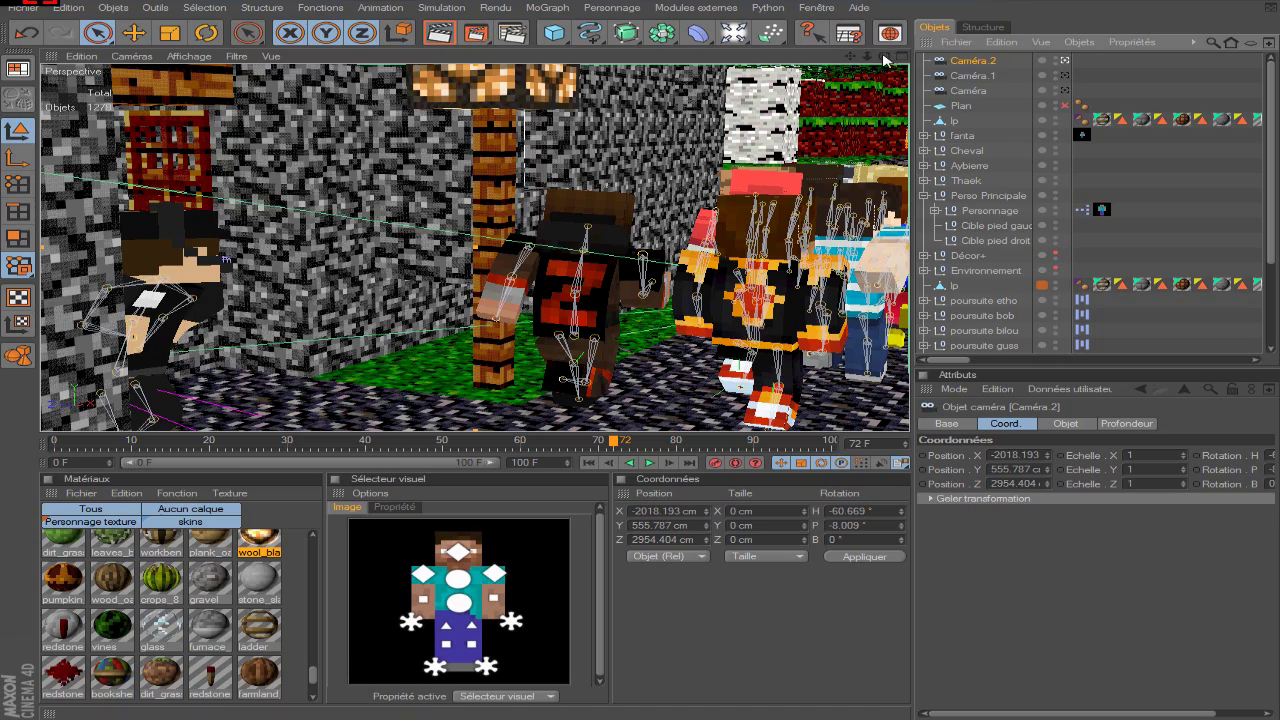
- Move Caméra.2 to about X -1634, Y 409, Z 3869 cm facing the chasers, and scrub the shot from frame 0 to frame 86
left_click_drag(884, 58, 1163, 18)
mouse_move(884, 58)
left_mouse_down()
mouse_move(846, 60)
mouse_move(920, 58)
mouse_move(851, 57)
mouse_move(865, 57)
left_mouse_up()
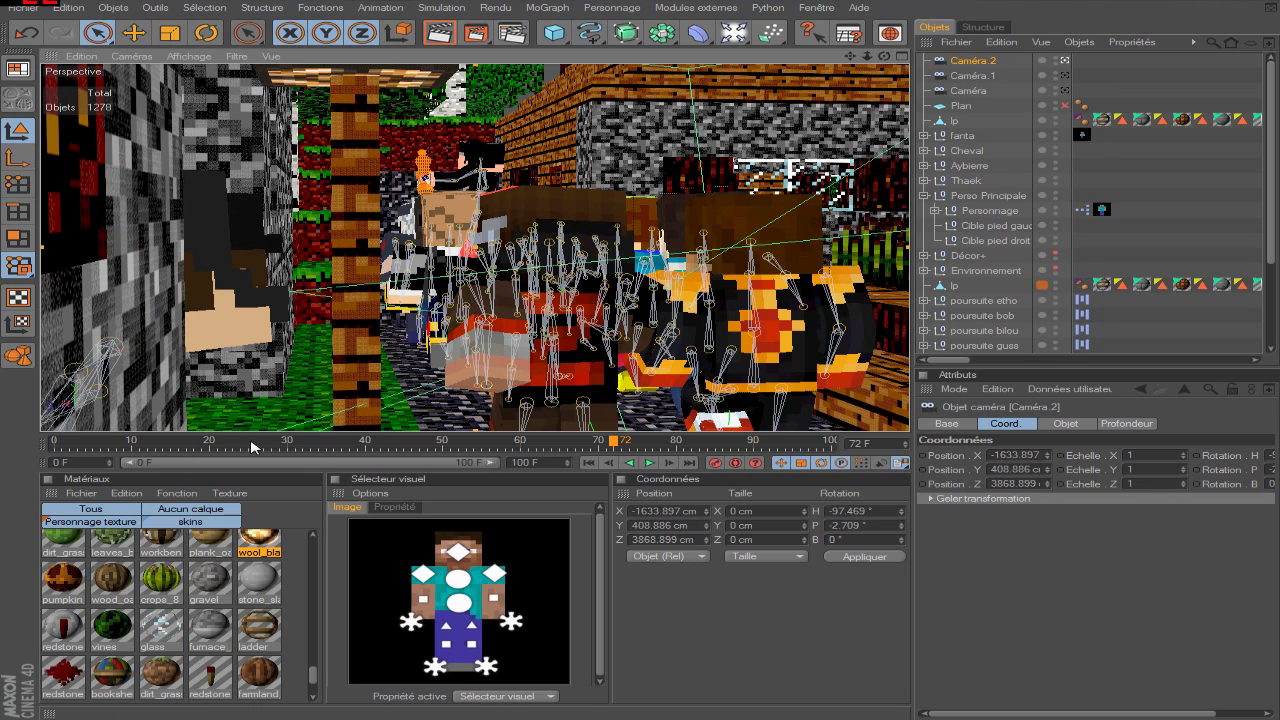
left_click_drag(251, 443, 197, 441)
left_click_drag(115, 440, 50, 442)
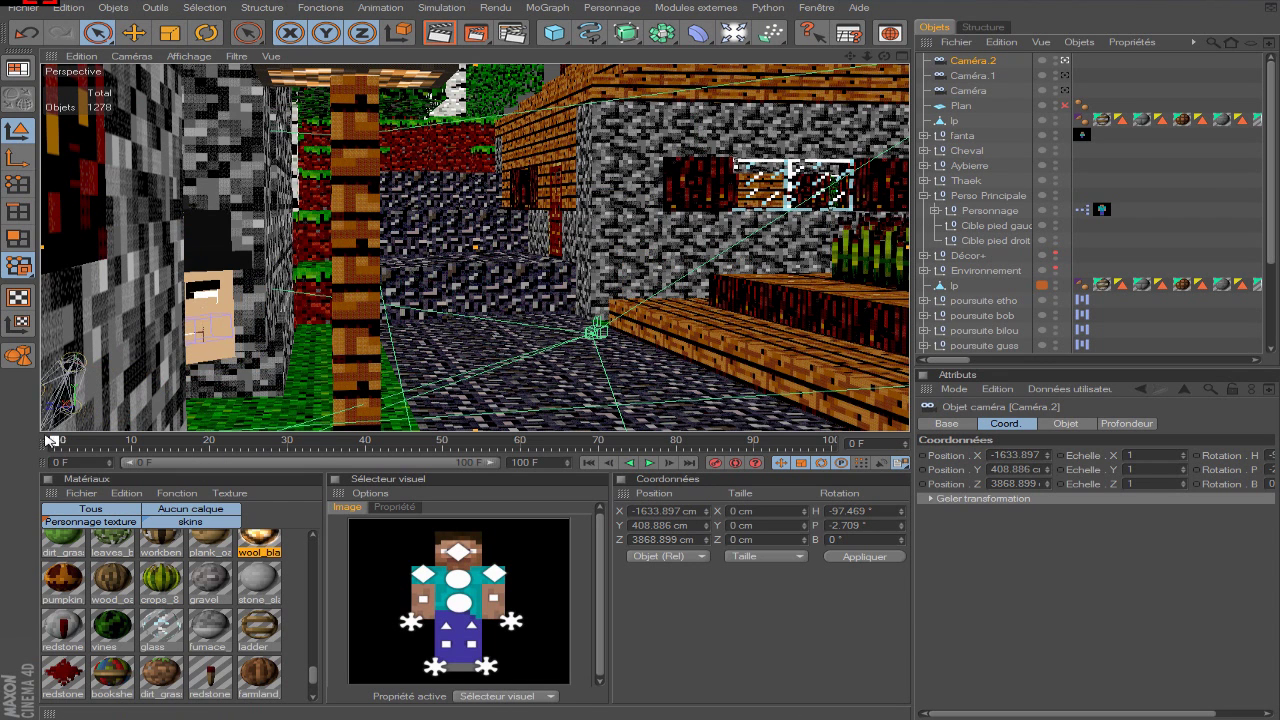
left_click_drag(133, 441, 183, 442)
left_click_drag(296, 445, 438, 462)
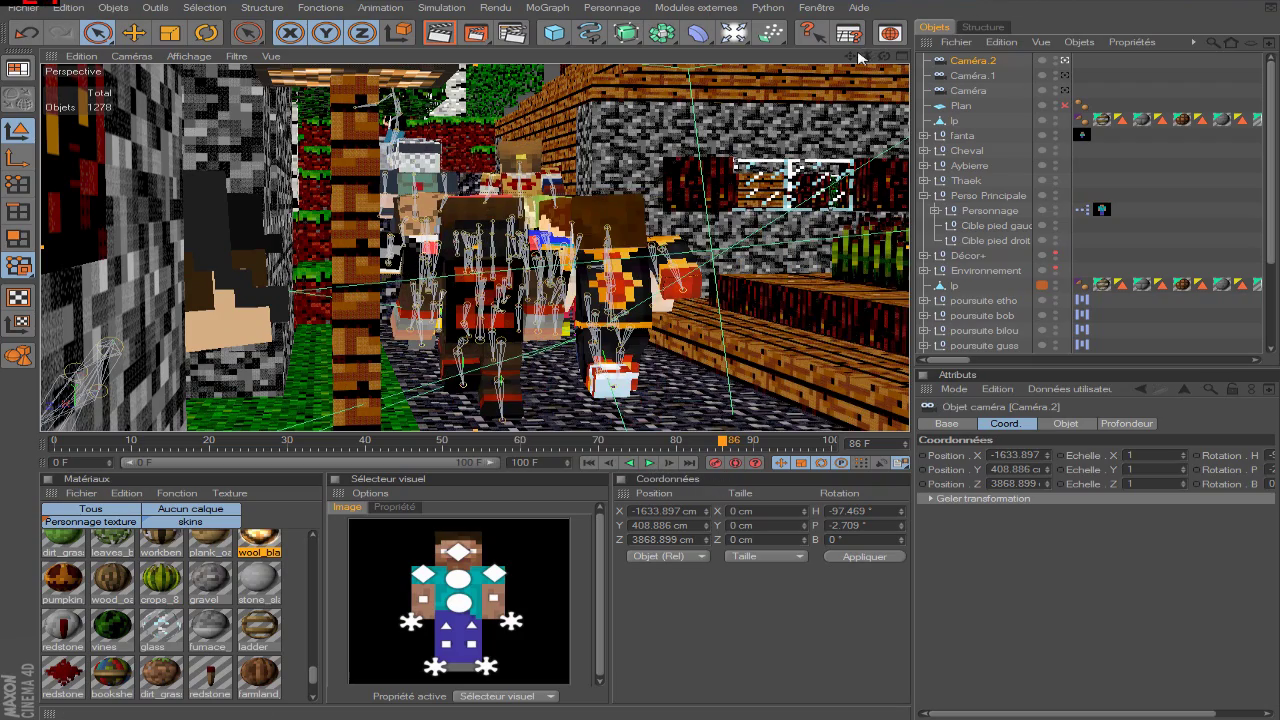
- At frame 86, reframe Caméra.2 to about X -1506, Y 393, Z 3857 cm, H -99.2°, P -2.5°, and keyframe its position and rotation
left_click_drag(850, 56, 945, 58)
mouse_move(866, 58)
left_mouse_down()
mouse_move(935, 58)
mouse_move(820, 60)
mouse_move(870, 56)
left_mouse_up()
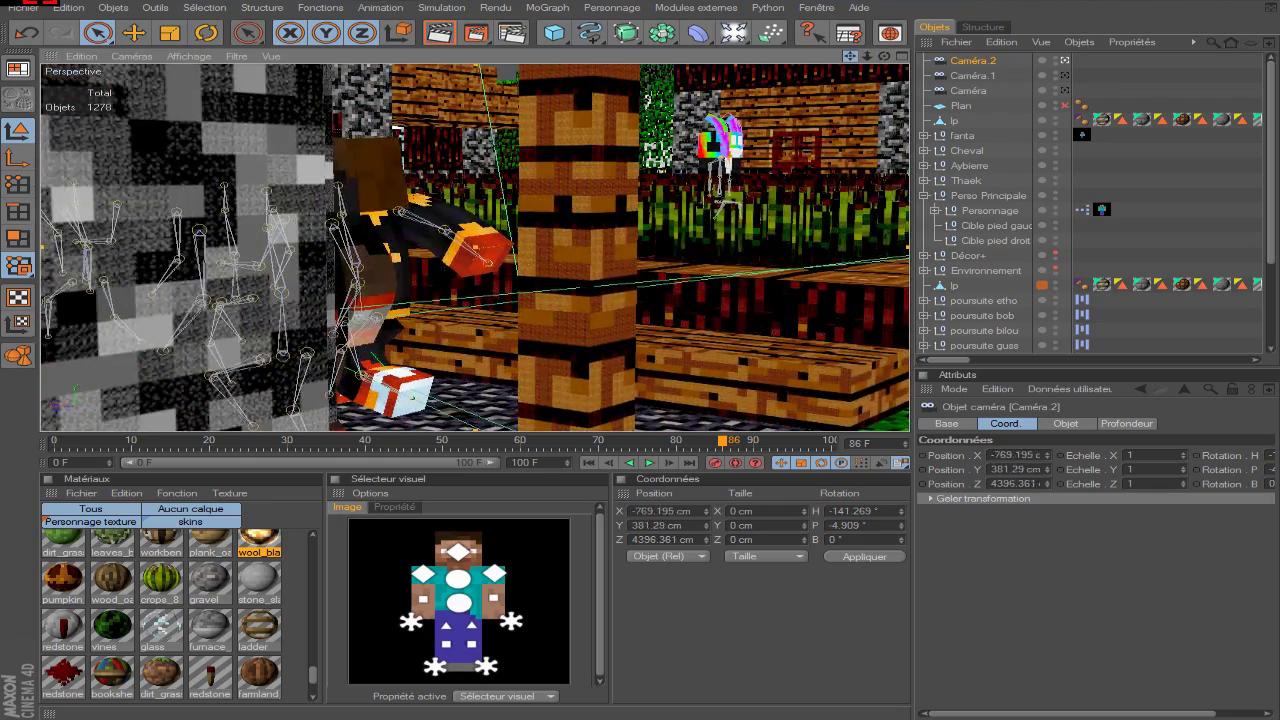
left_click_drag(884, 56, 936, 80)
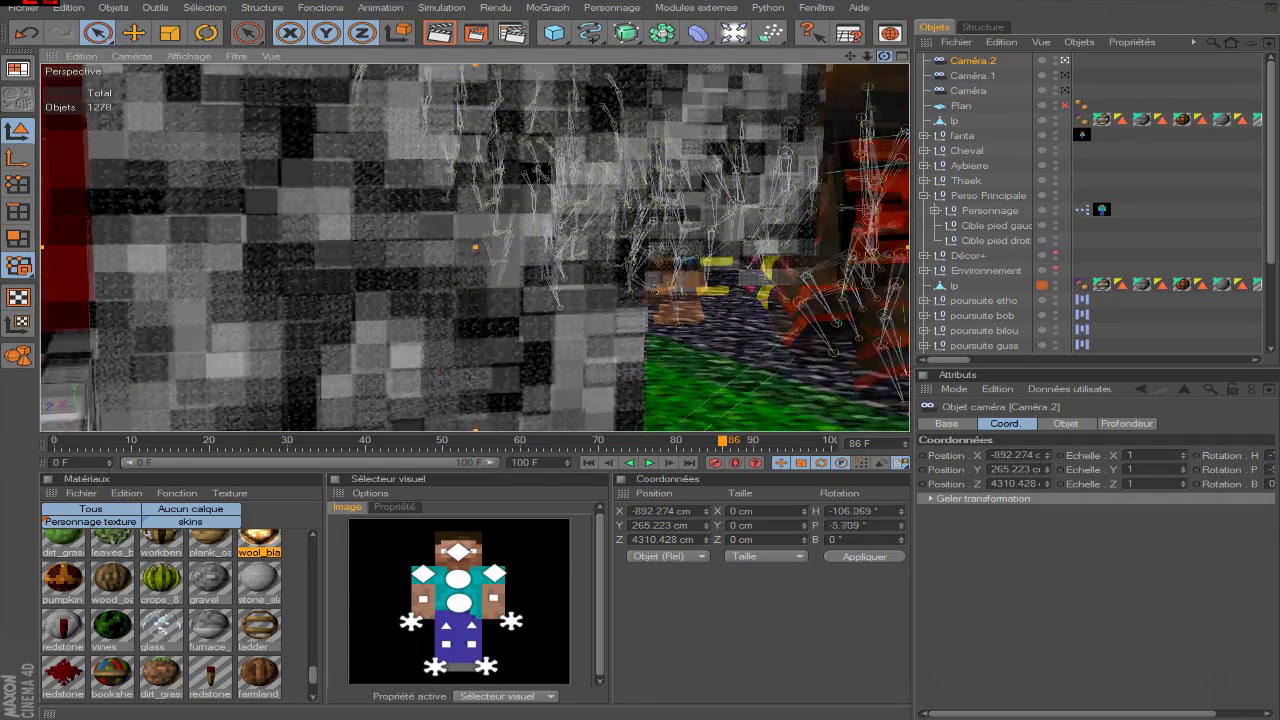
left_click_drag(850, 56, 836, 0)
left_click_drag(884, 56, 848, 36)
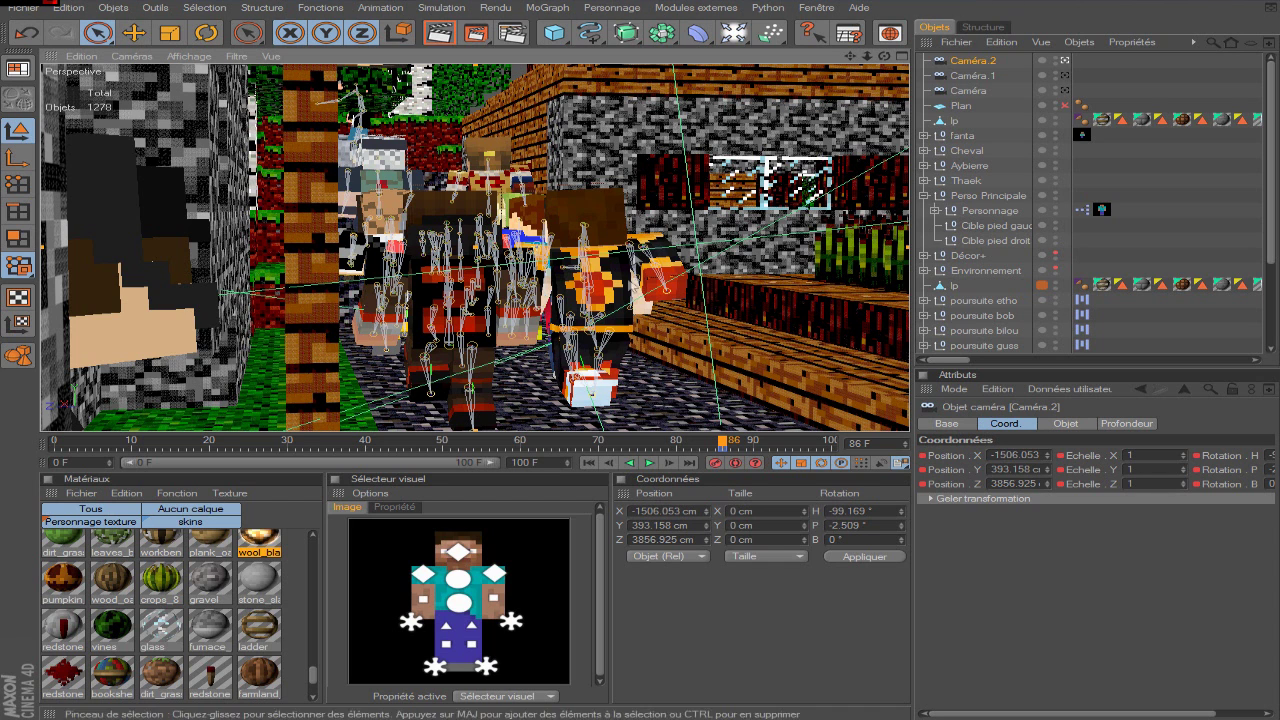
- Leave the Caméra.2 view and examine the camera, the main character and the chasers along the street from above
left_click(1066, 90)
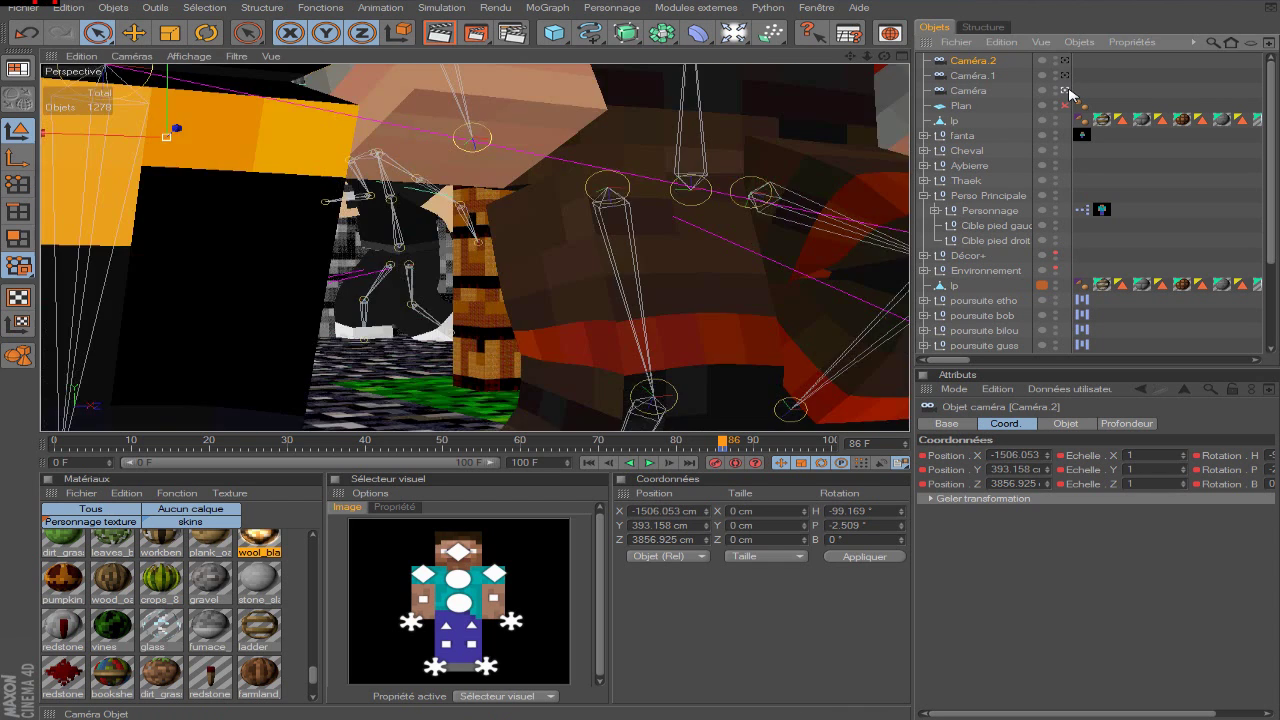
left_click(1068, 91)
scroll(737, 121, "down", 7)
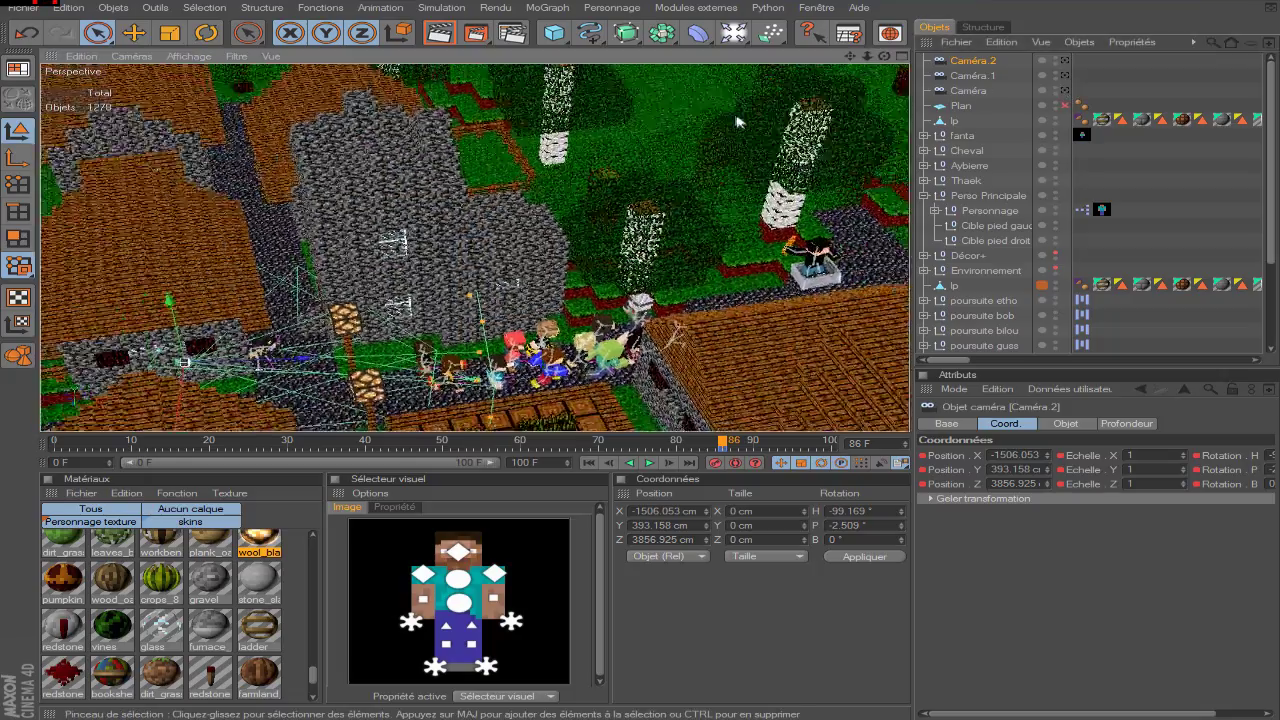
scroll(771, 187, "up", 5)
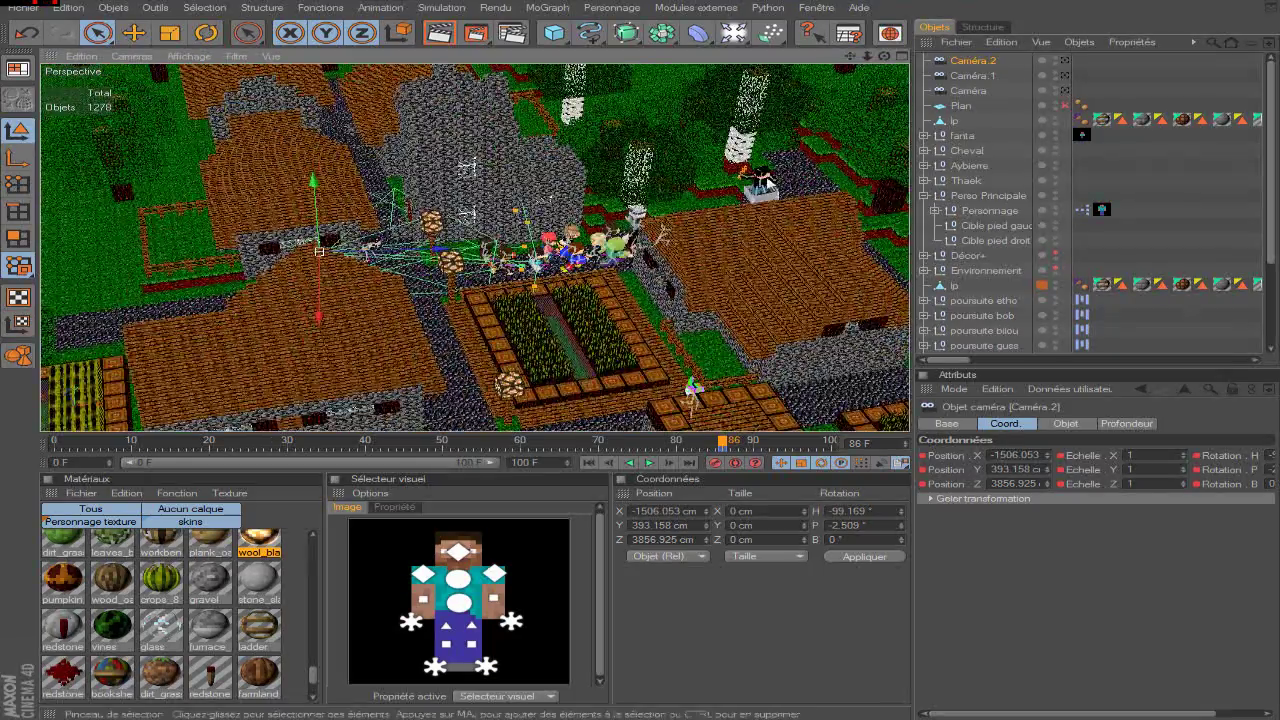
scroll(771, 187, "up", 3)
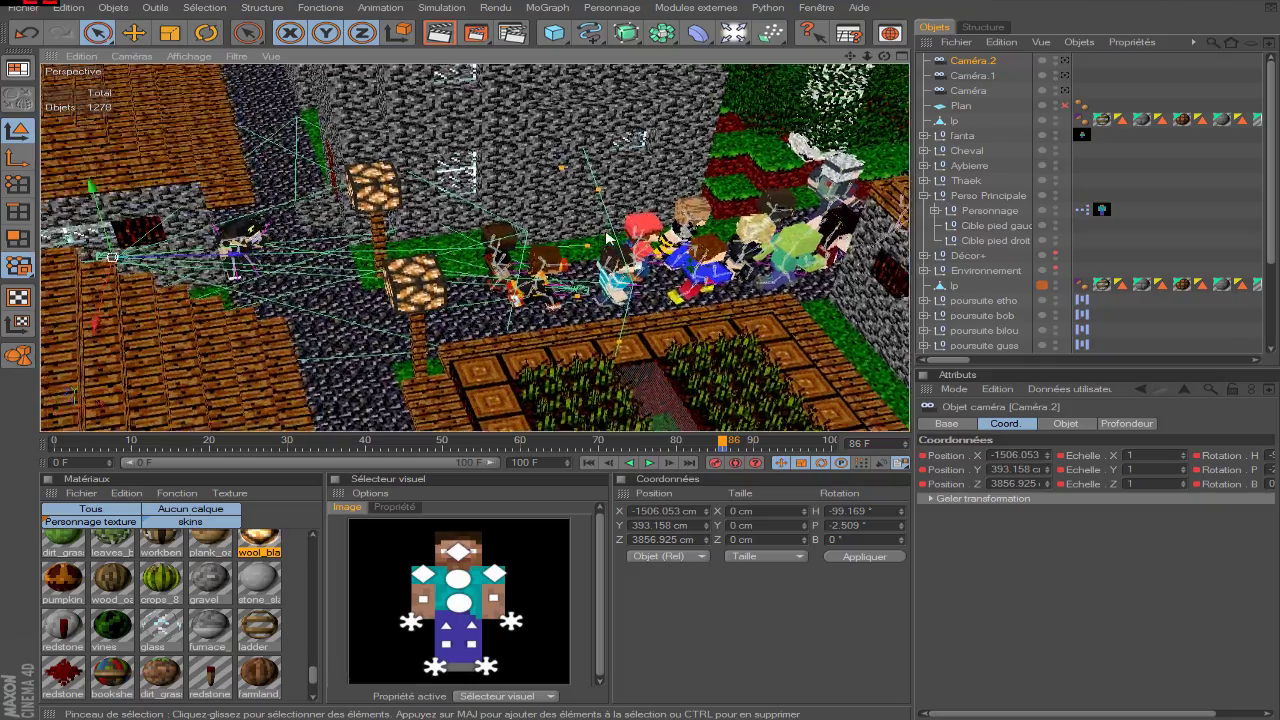
left_click_drag(607, 237, 645, 258, "alt")
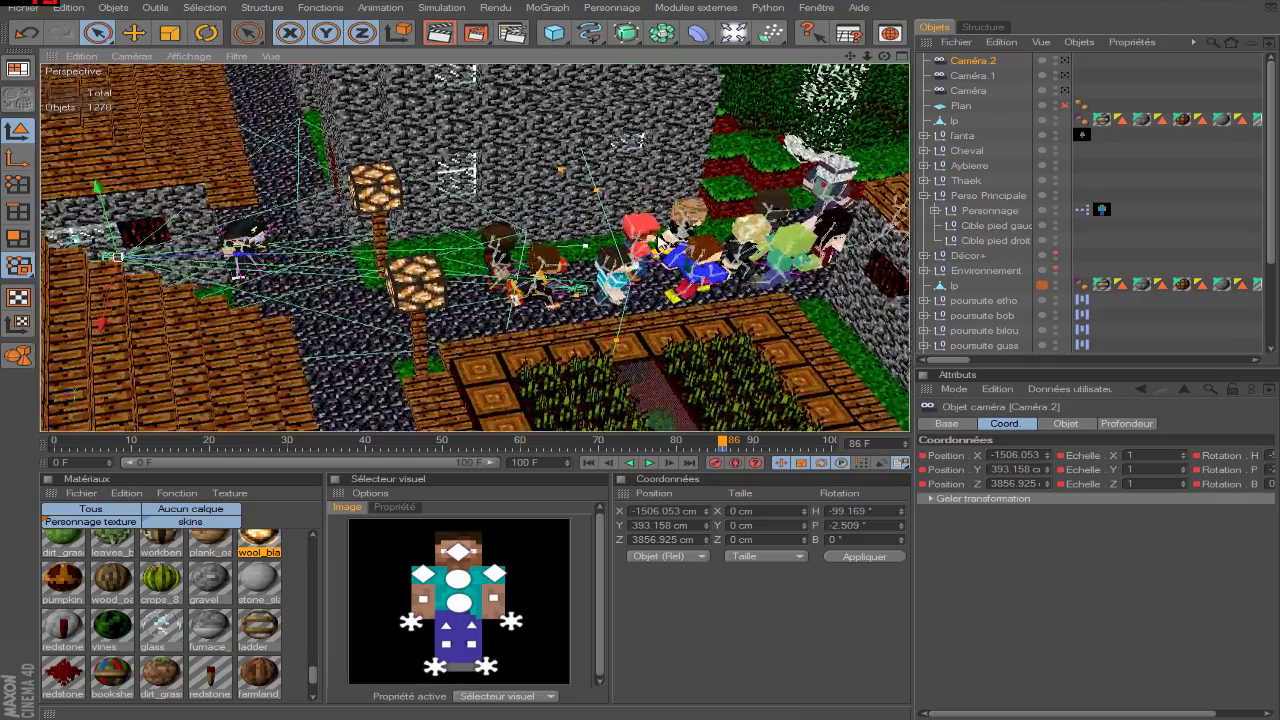
left_click_drag(636, 253, 650, 256, "alt")
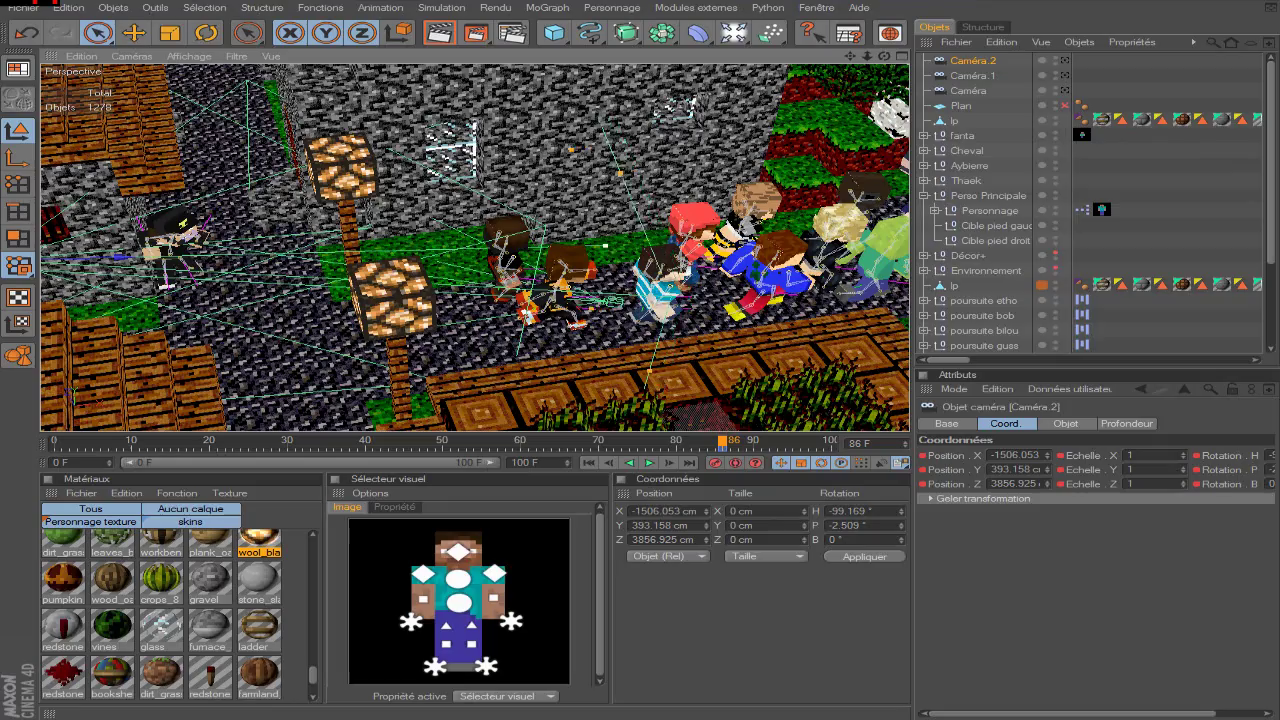
left_click_drag(631, 243, 631, 243, "alt")
scroll(695, 178, "up", 1)
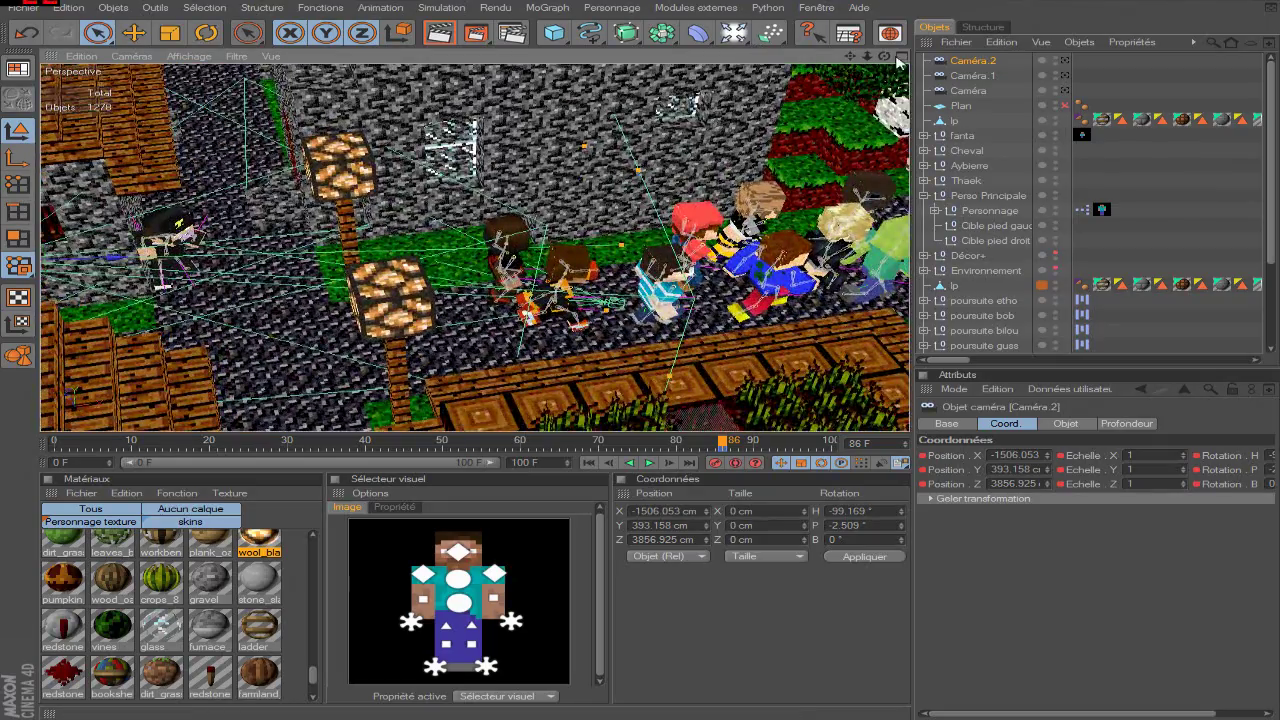